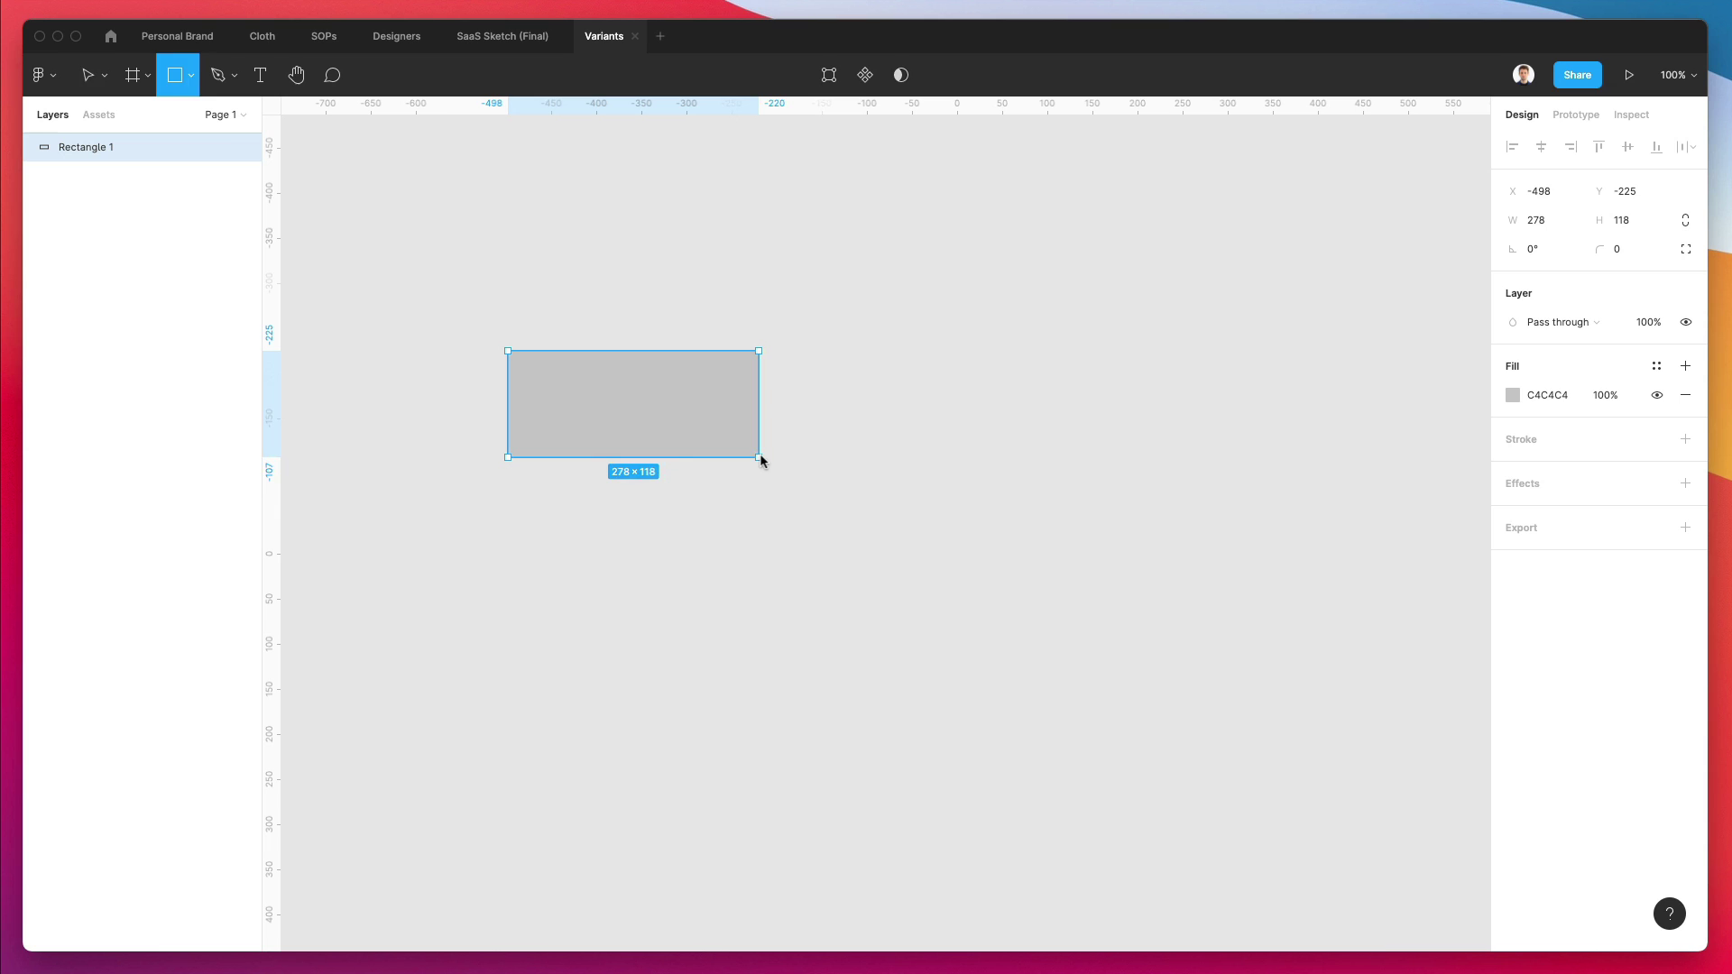
Step: Add a 'Button' text layer on the grey rectangle
{"action": "left_click", "coordinate": [711, 296]}
{"action": "key", "text": "t"}
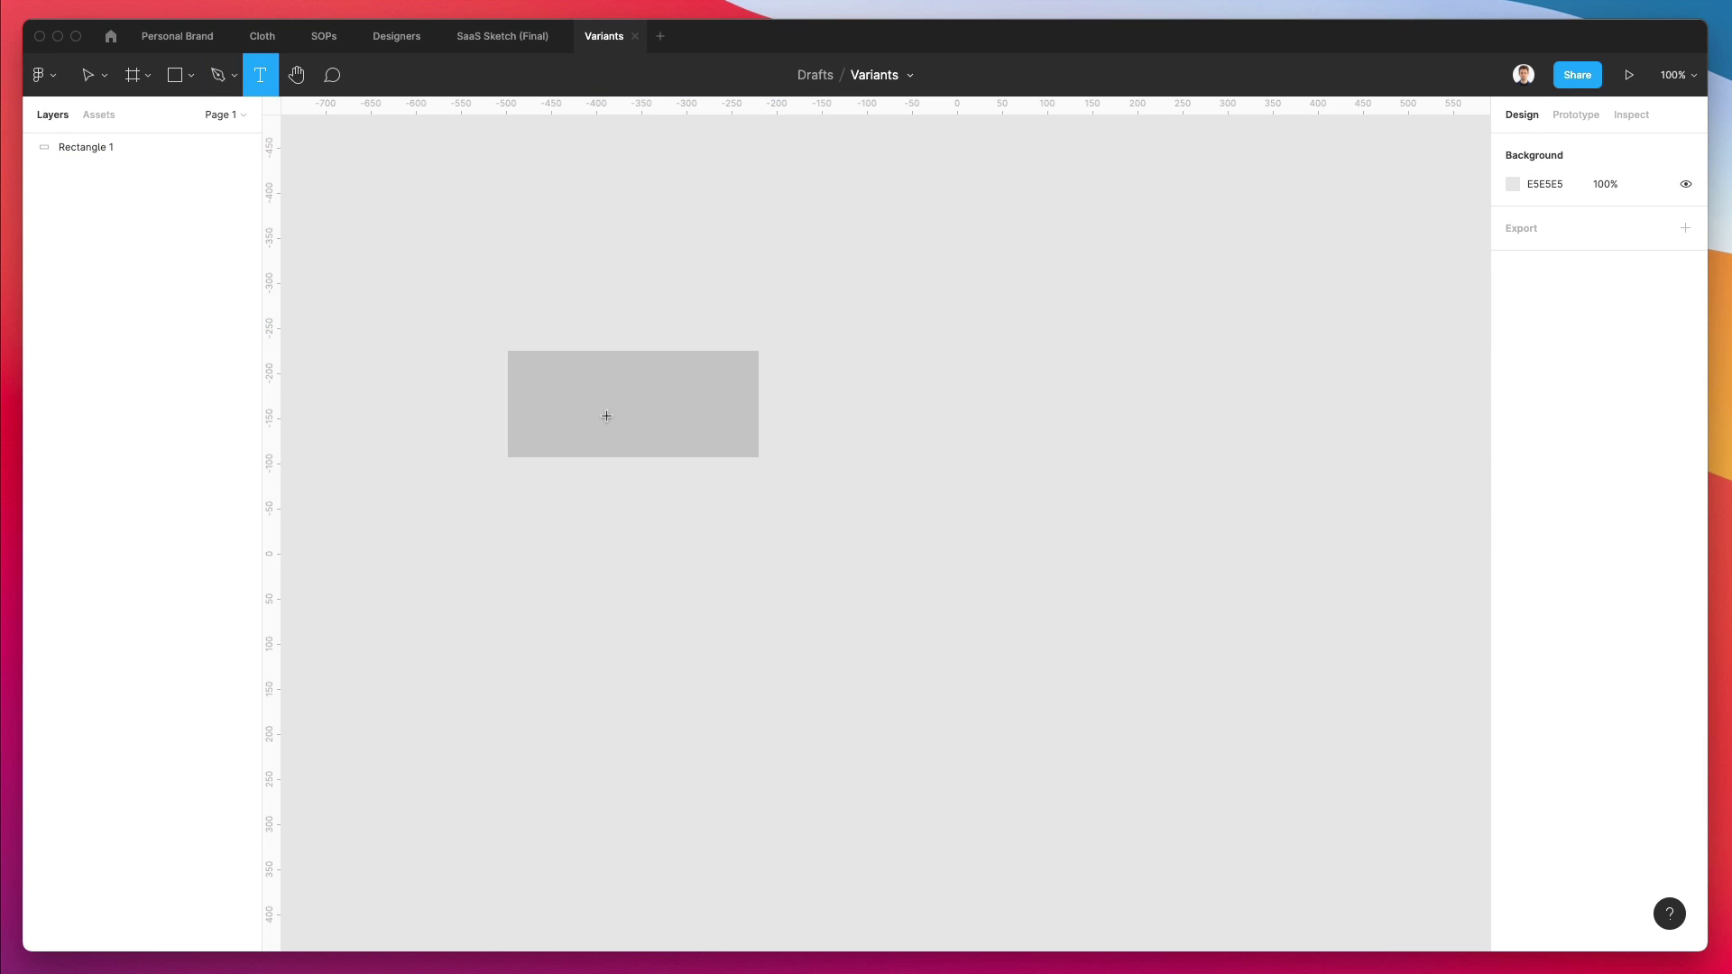
{"action": "left_click", "coordinate": [587, 396]}
{"action": "type", "text": "Butt"}
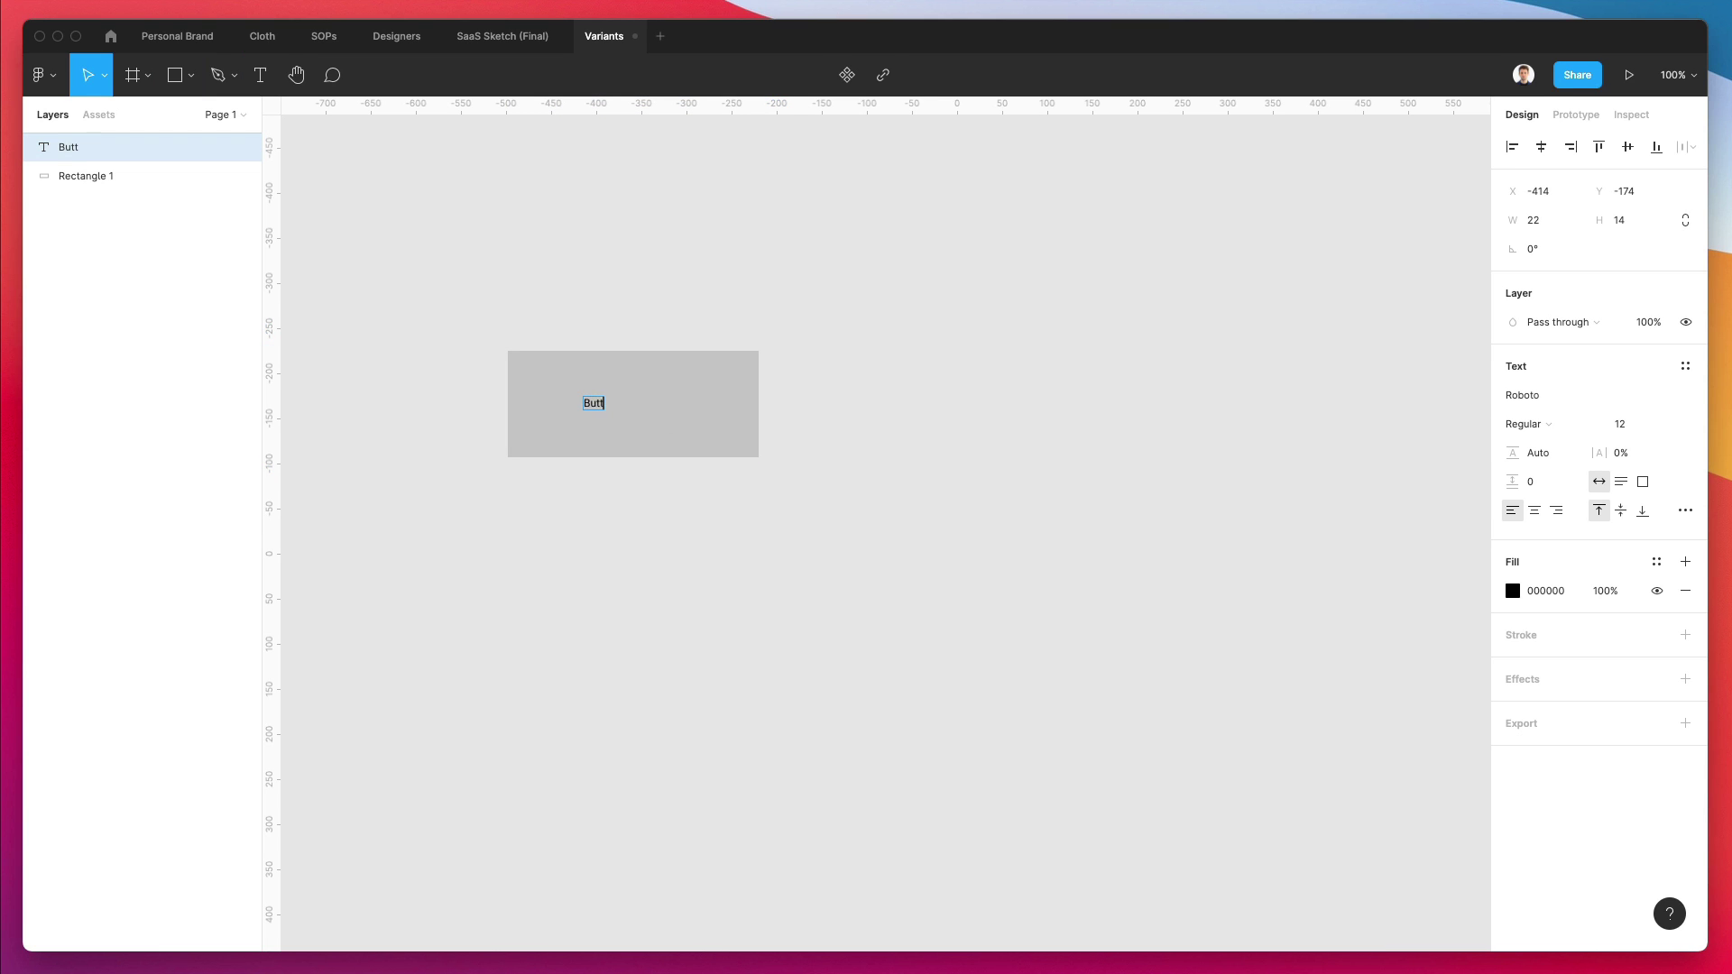
{"action": "type", "text": "on"}
Step: Style the text in Montserrat SemiBold at size 42
{"action": "left_click", "coordinate": [1533, 396]}
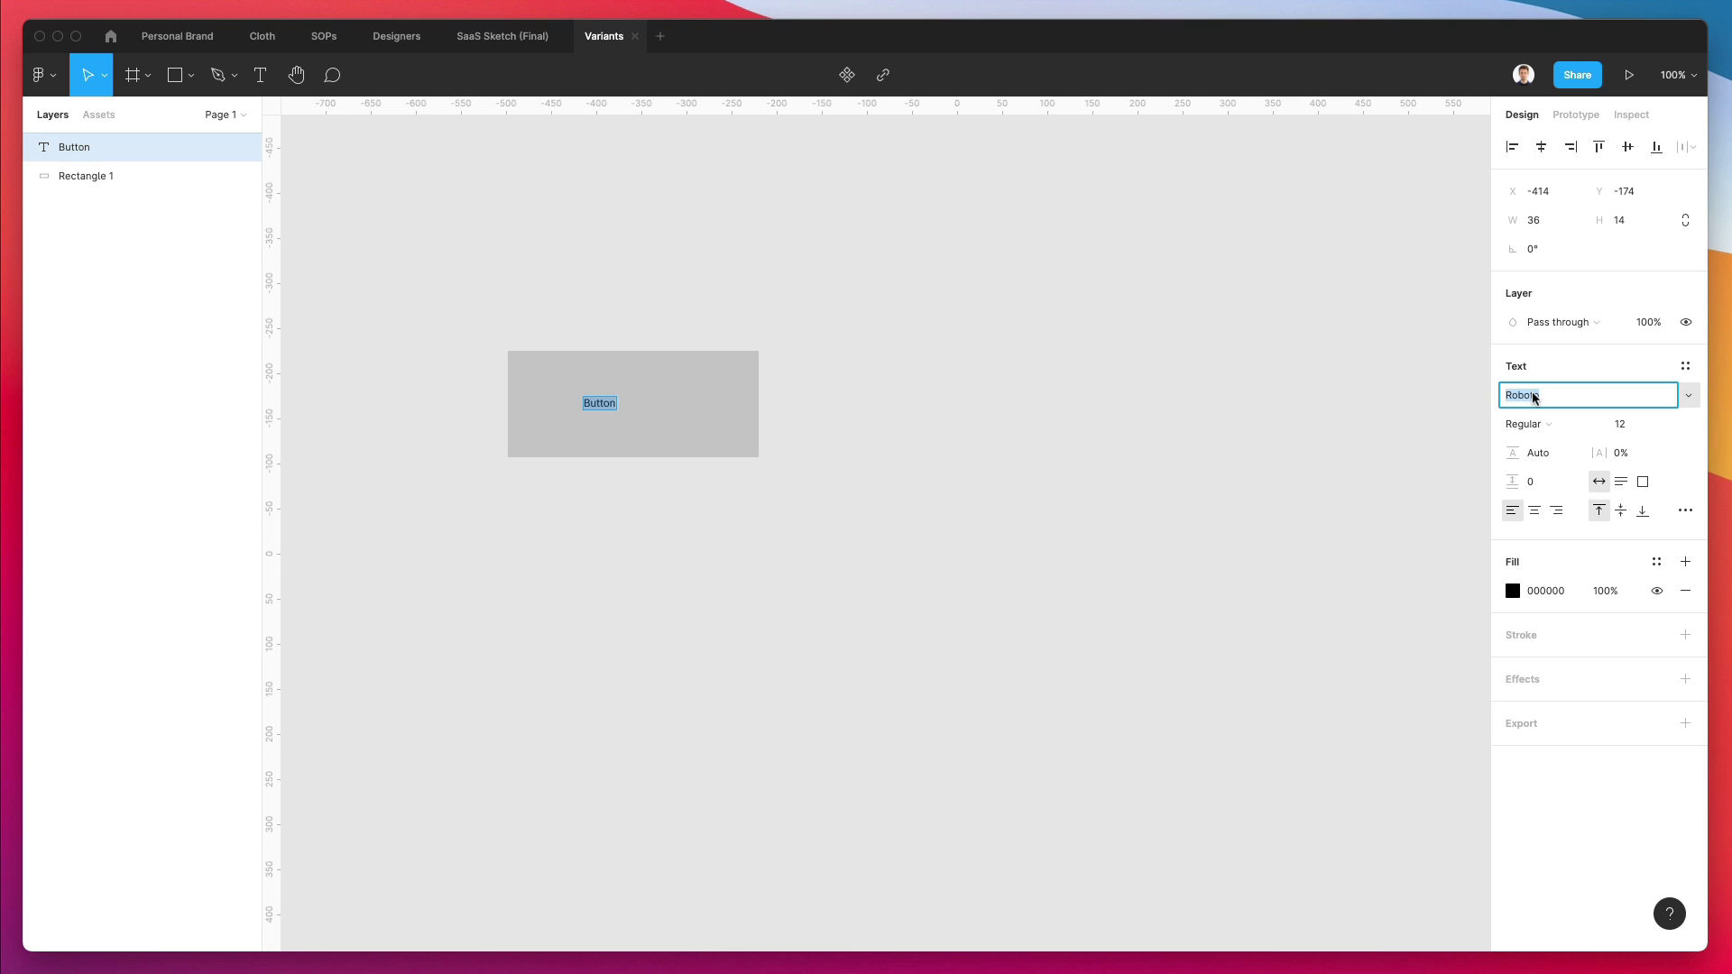
{"action": "type", "text": "Monteserr"}
{"action": "key", "text": "Escape"}
{"action": "left_click", "coordinate": [1546, 394]}
{"action": "type", "text": "Monts"}
{"action": "key", "text": "Return"}
{"action": "key", "text": "Escape"}
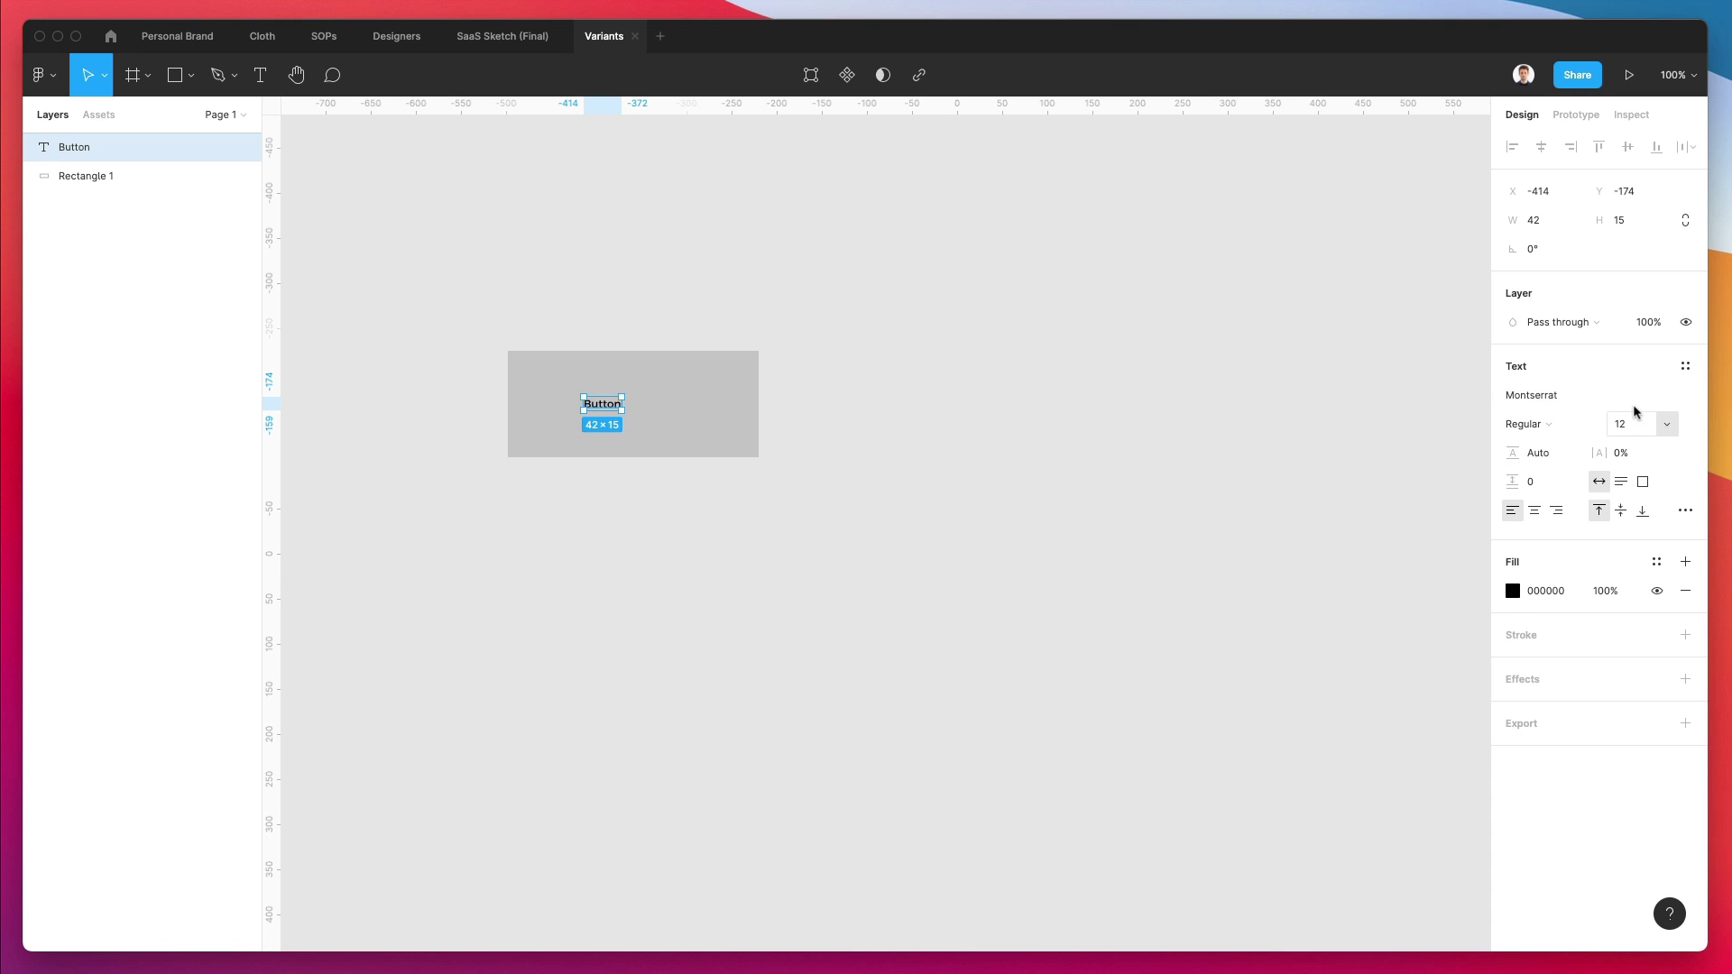
{"action": "left_click", "coordinate": [1623, 427]}
{"action": "key", "text": "shift+Up"}
{"action": "key", "text": "shift+Up"}
{"action": "key", "text": "shift+Up"}
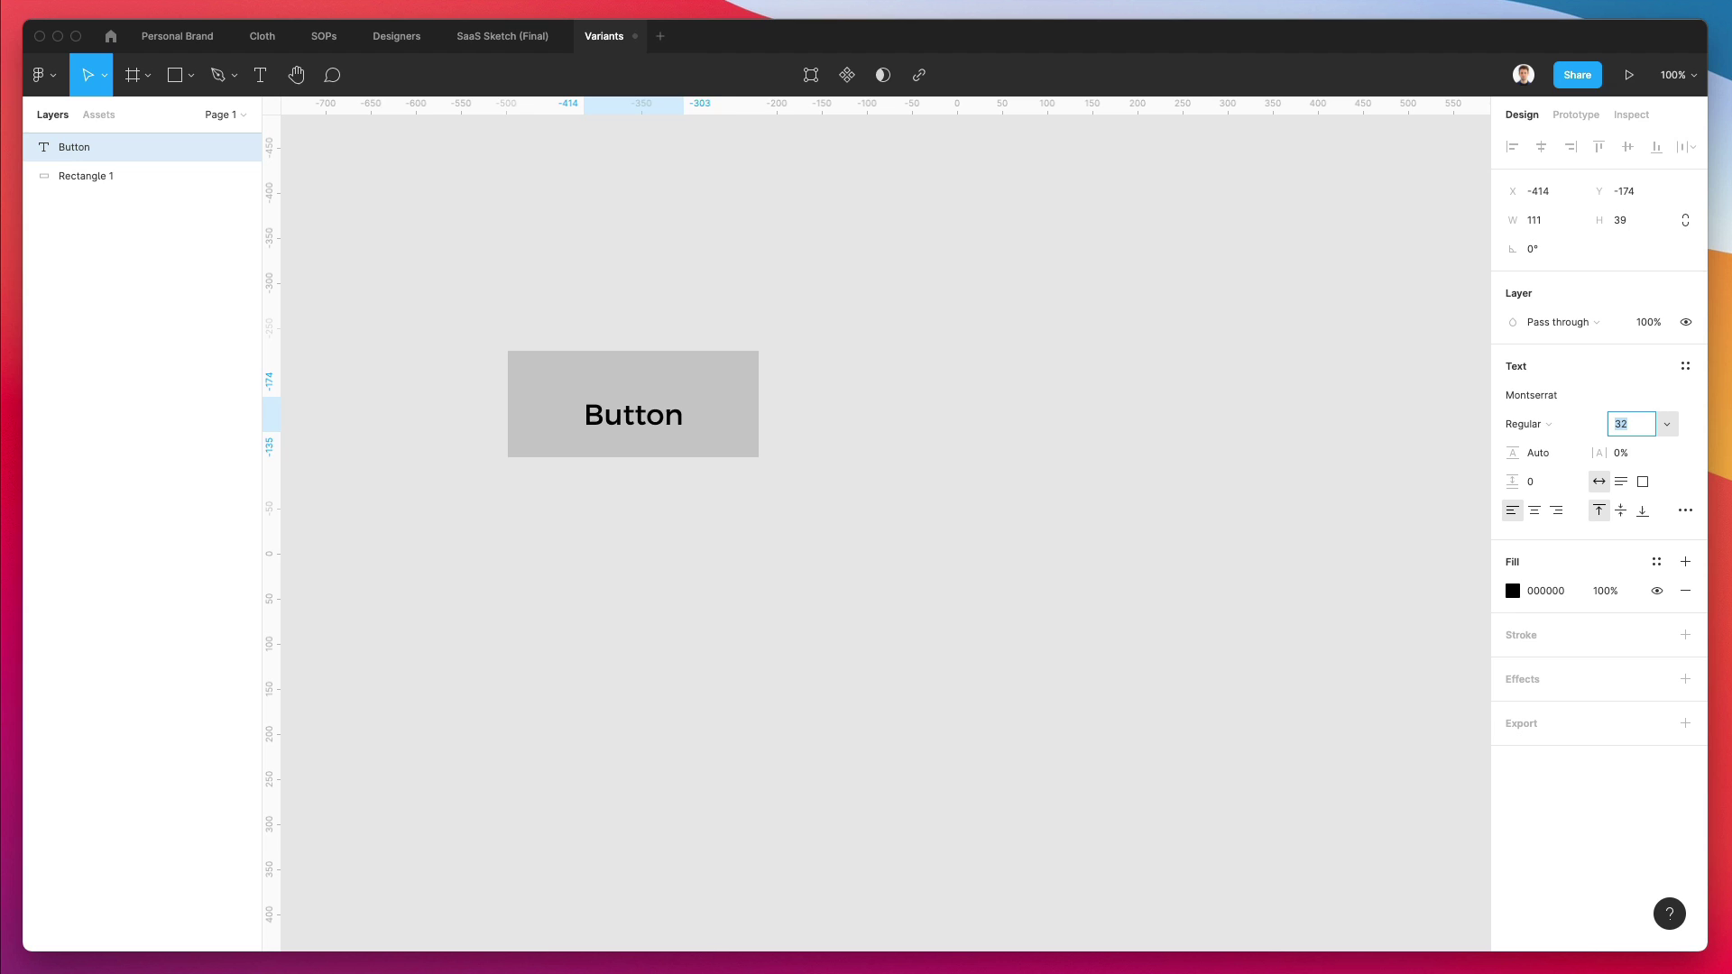
{"action": "key", "text": "Return"}
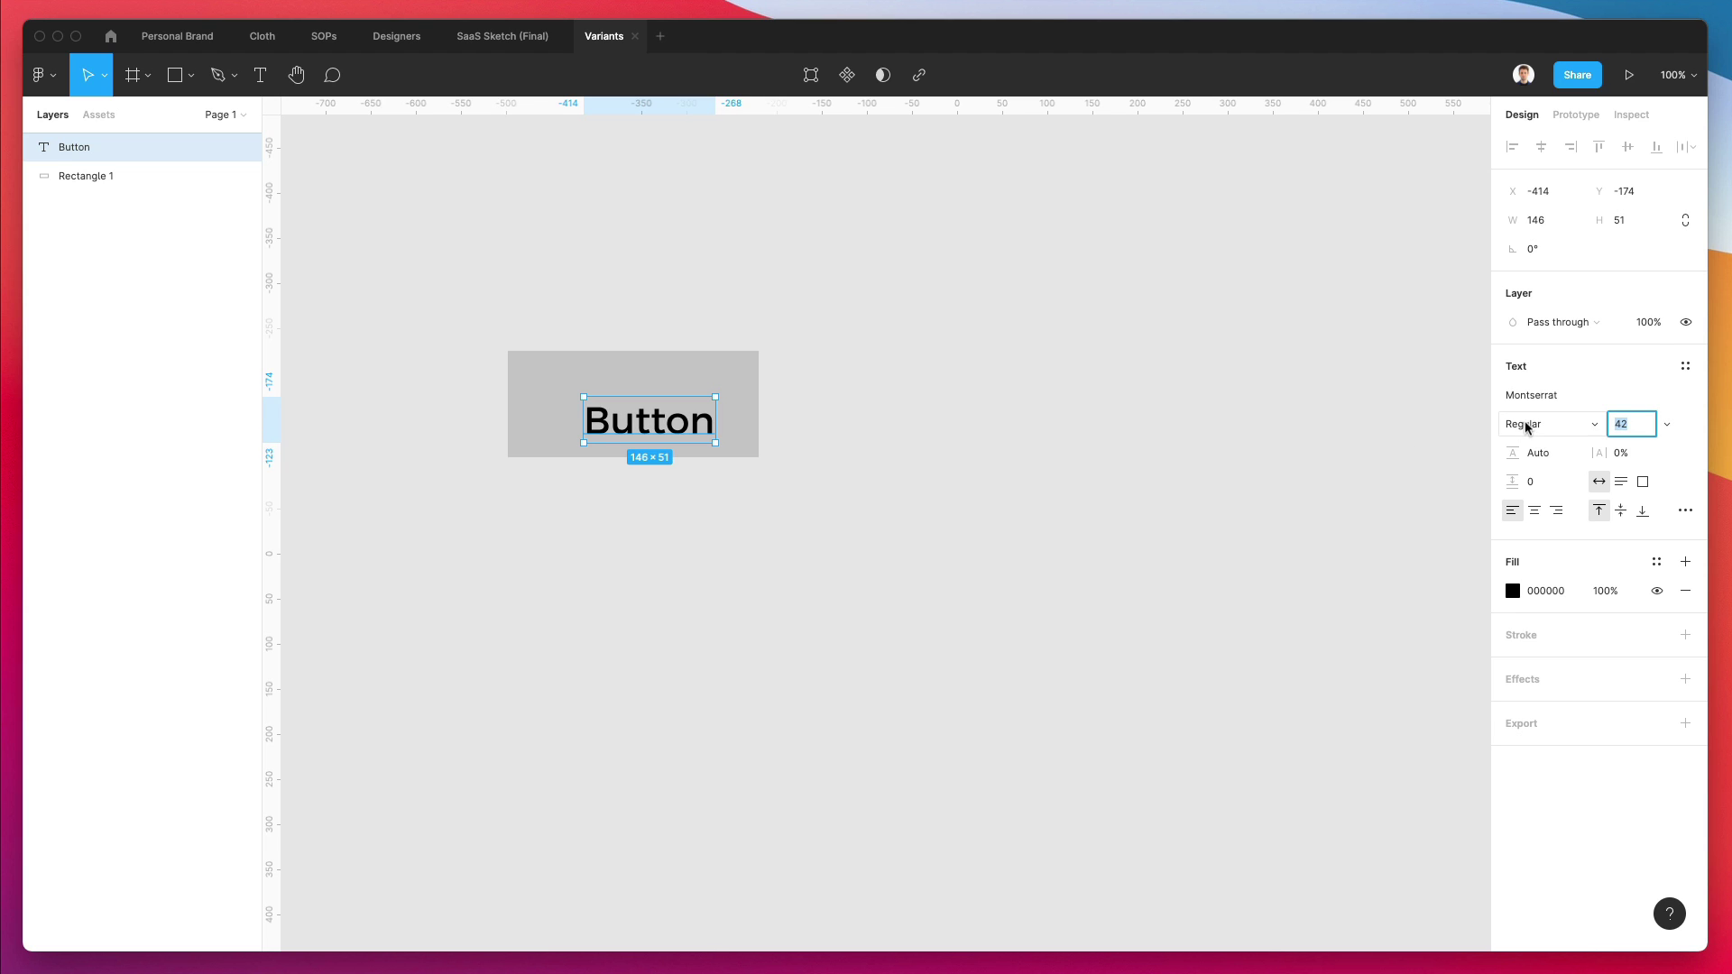
{"action": "left_click", "coordinate": [1524, 424]}
{"action": "left_click", "coordinate": [1557, 469]}
Step: Centre the Button text on the rectangle and select both layers
{"action": "left_click", "coordinate": [907, 333]}
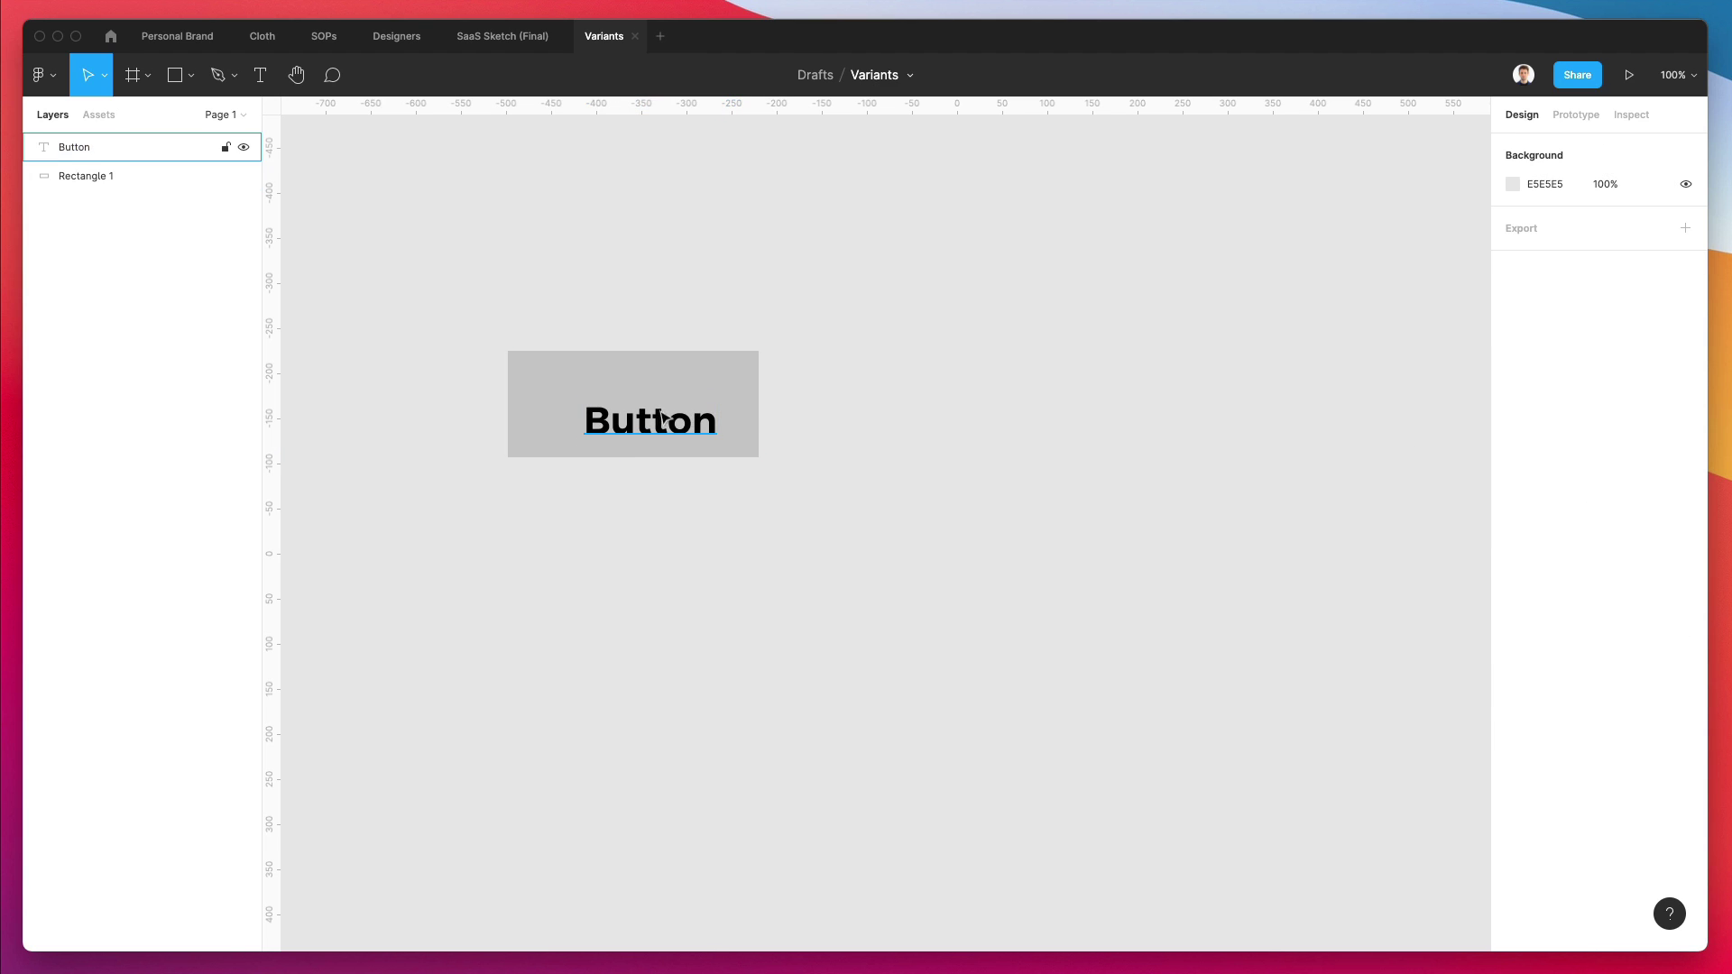
{"action": "left_click_drag", "start_coordinate": [674, 414], "coordinate": [657, 398]}
{"action": "scroll", "coordinate": [472, 305], "scroll_direction": "up", "scroll_amount": 3}
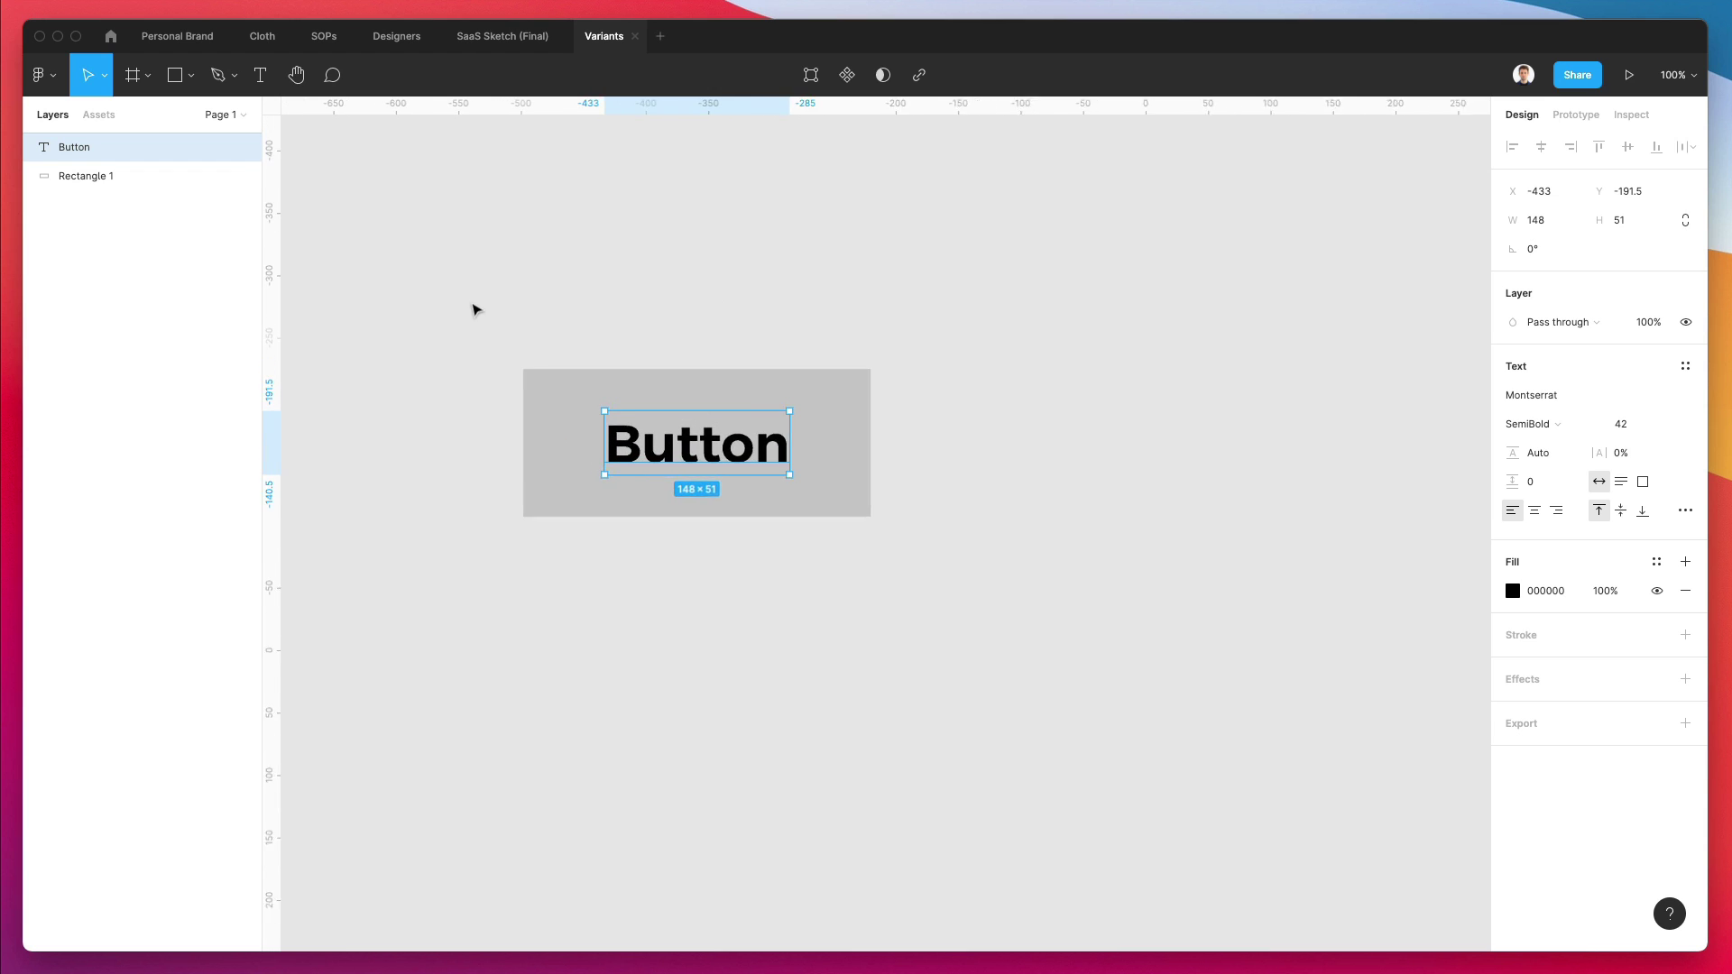
{"action": "left_click", "coordinate": [483, 298]}
{"action": "left_click_drag", "start_coordinate": [449, 283], "coordinate": [897, 635]}
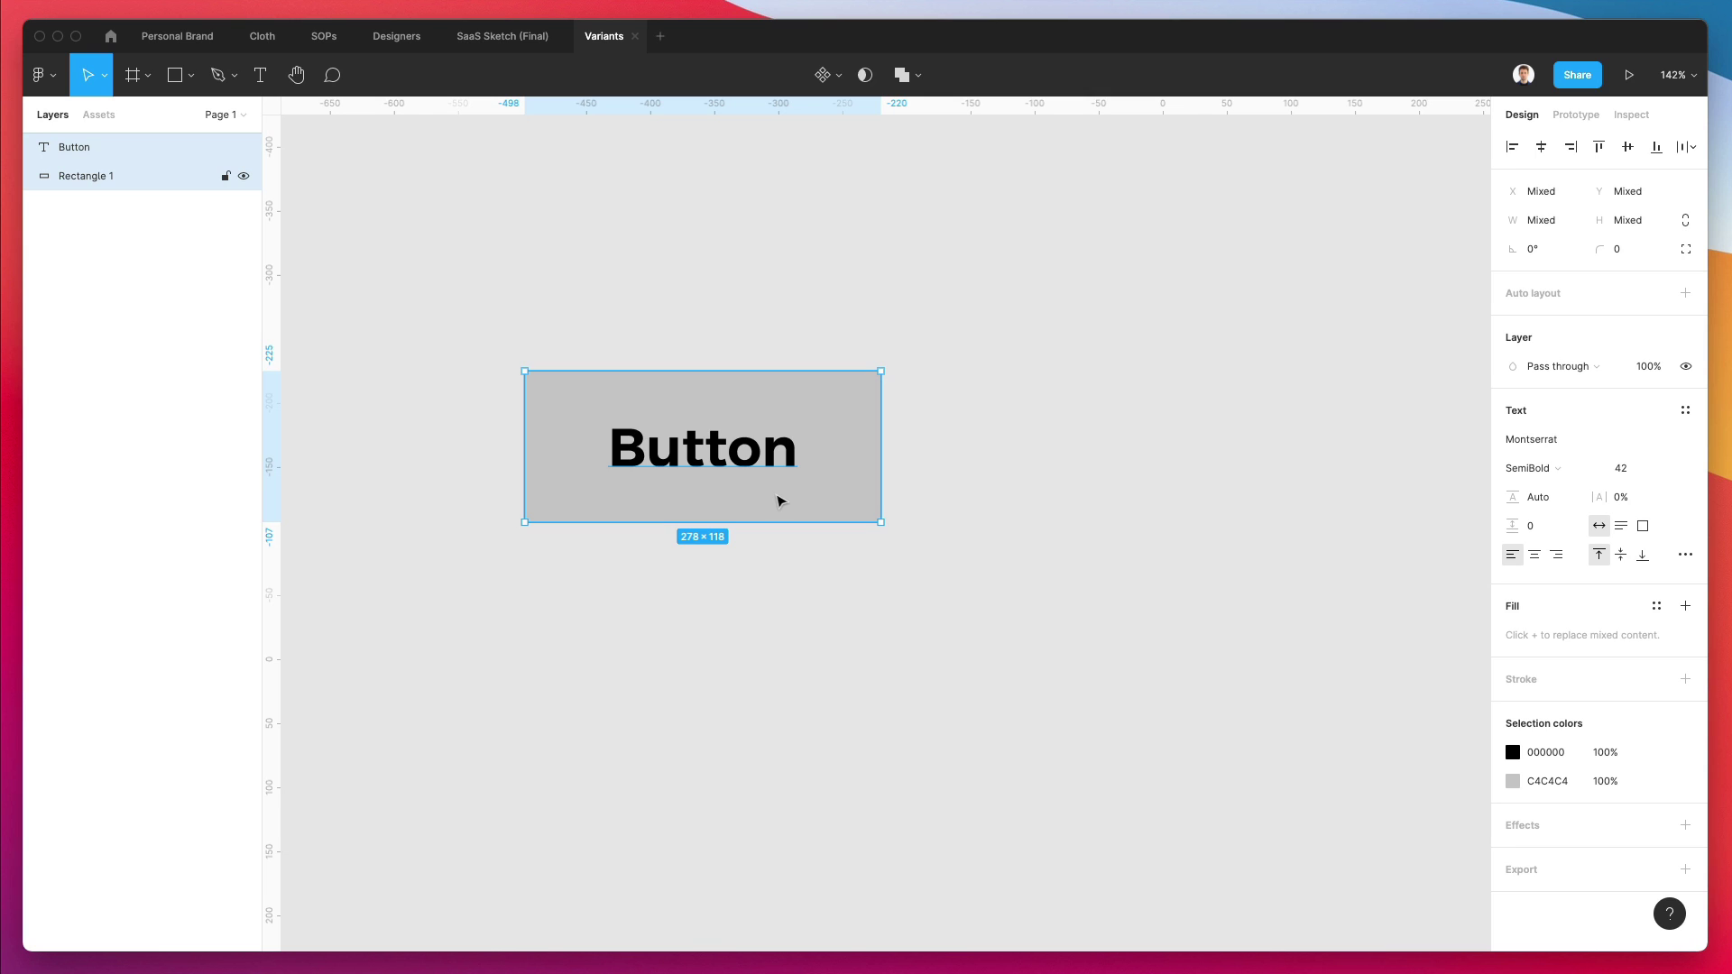
Step: Wrap the text and rectangle in an auto layout frame, Frame 1, keeping the Button text
{"action": "key", "text": "shift+a"}
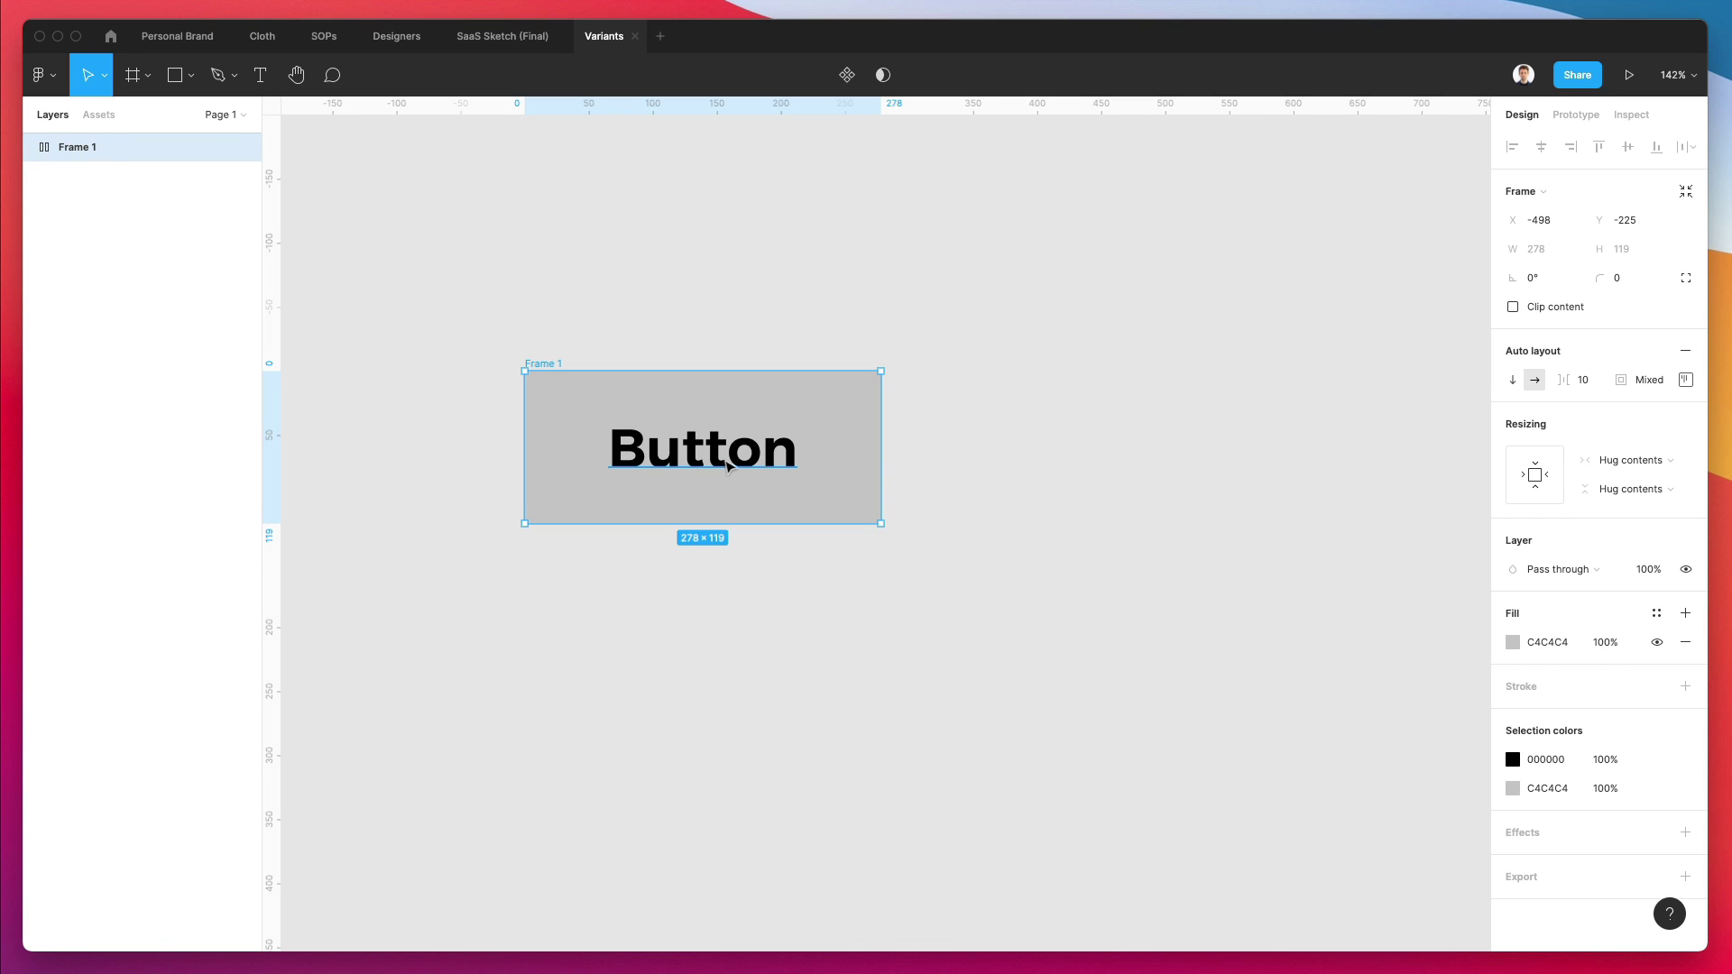
{"action": "double_click", "coordinate": [729, 466]}
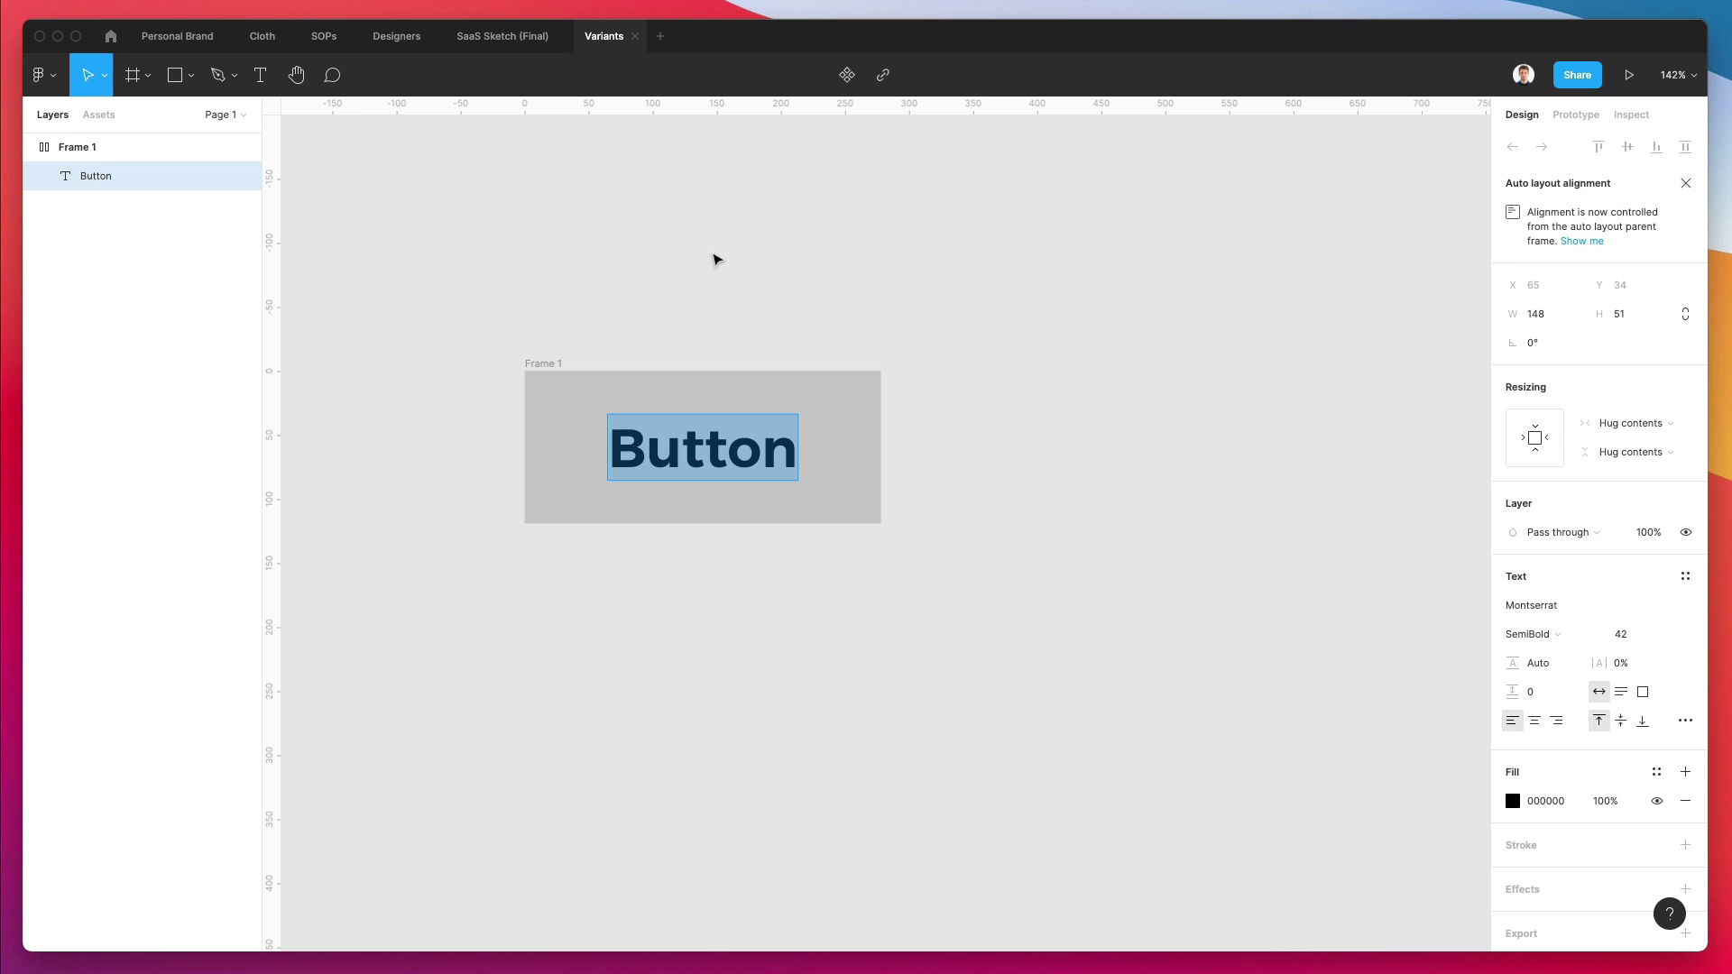
{"action": "type", "text": "sdhjkssdahs"}
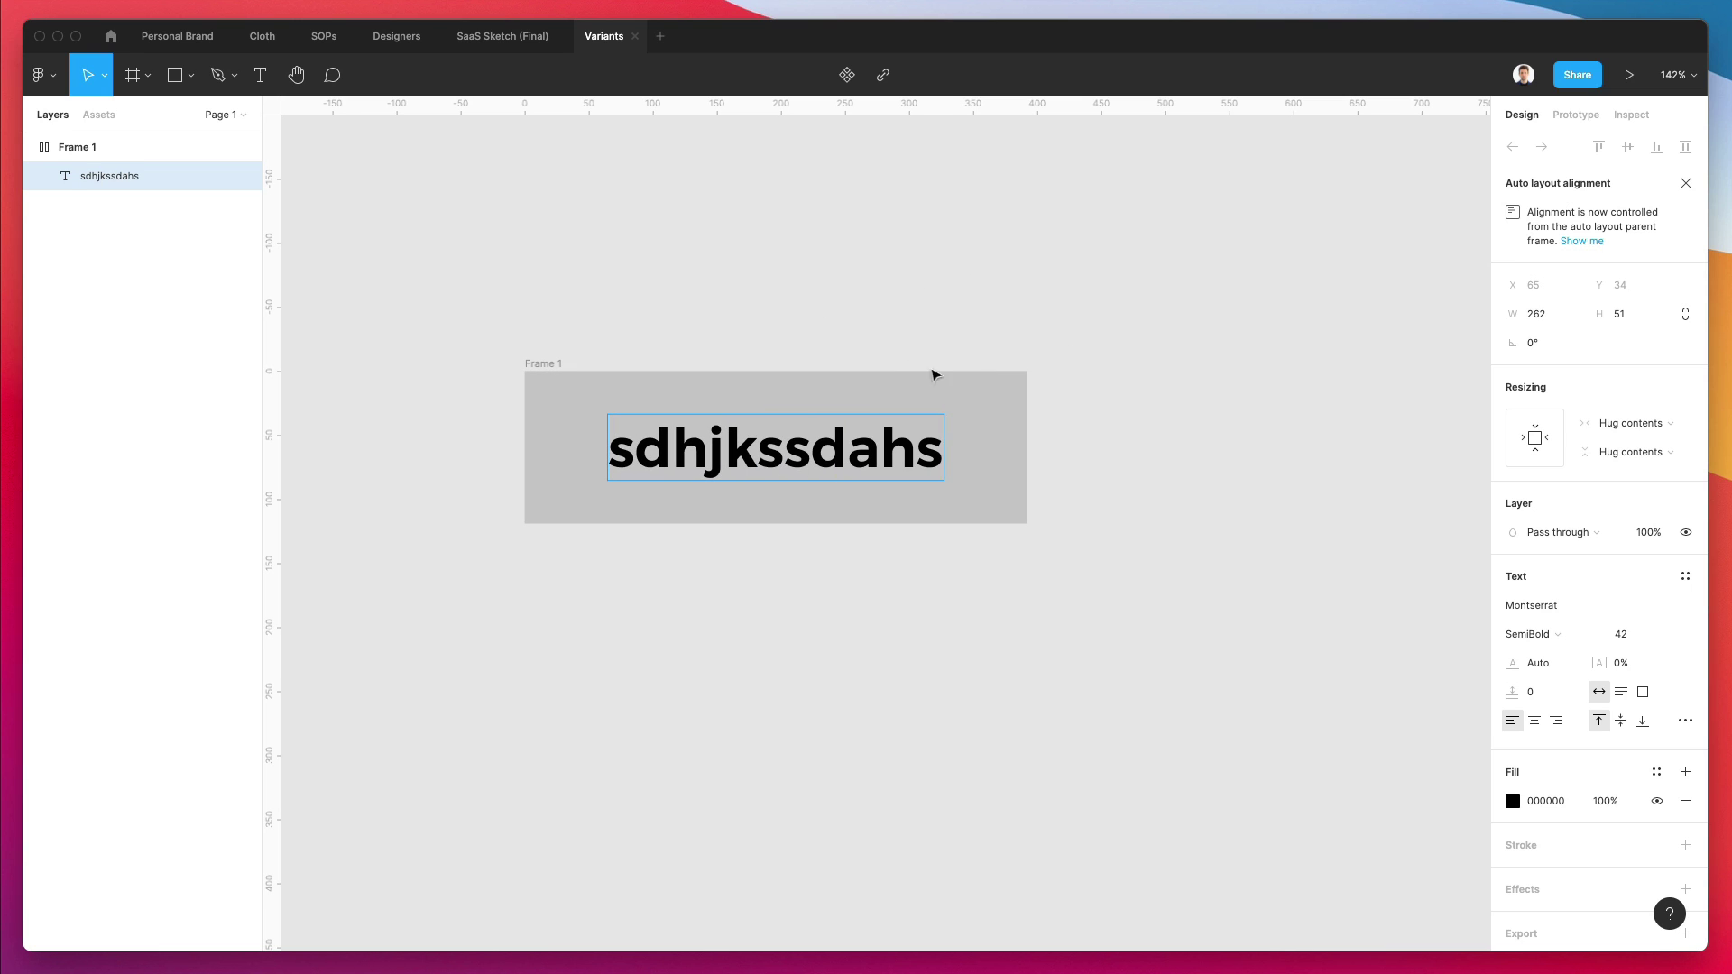
{"action": "key", "text": "super+z"}
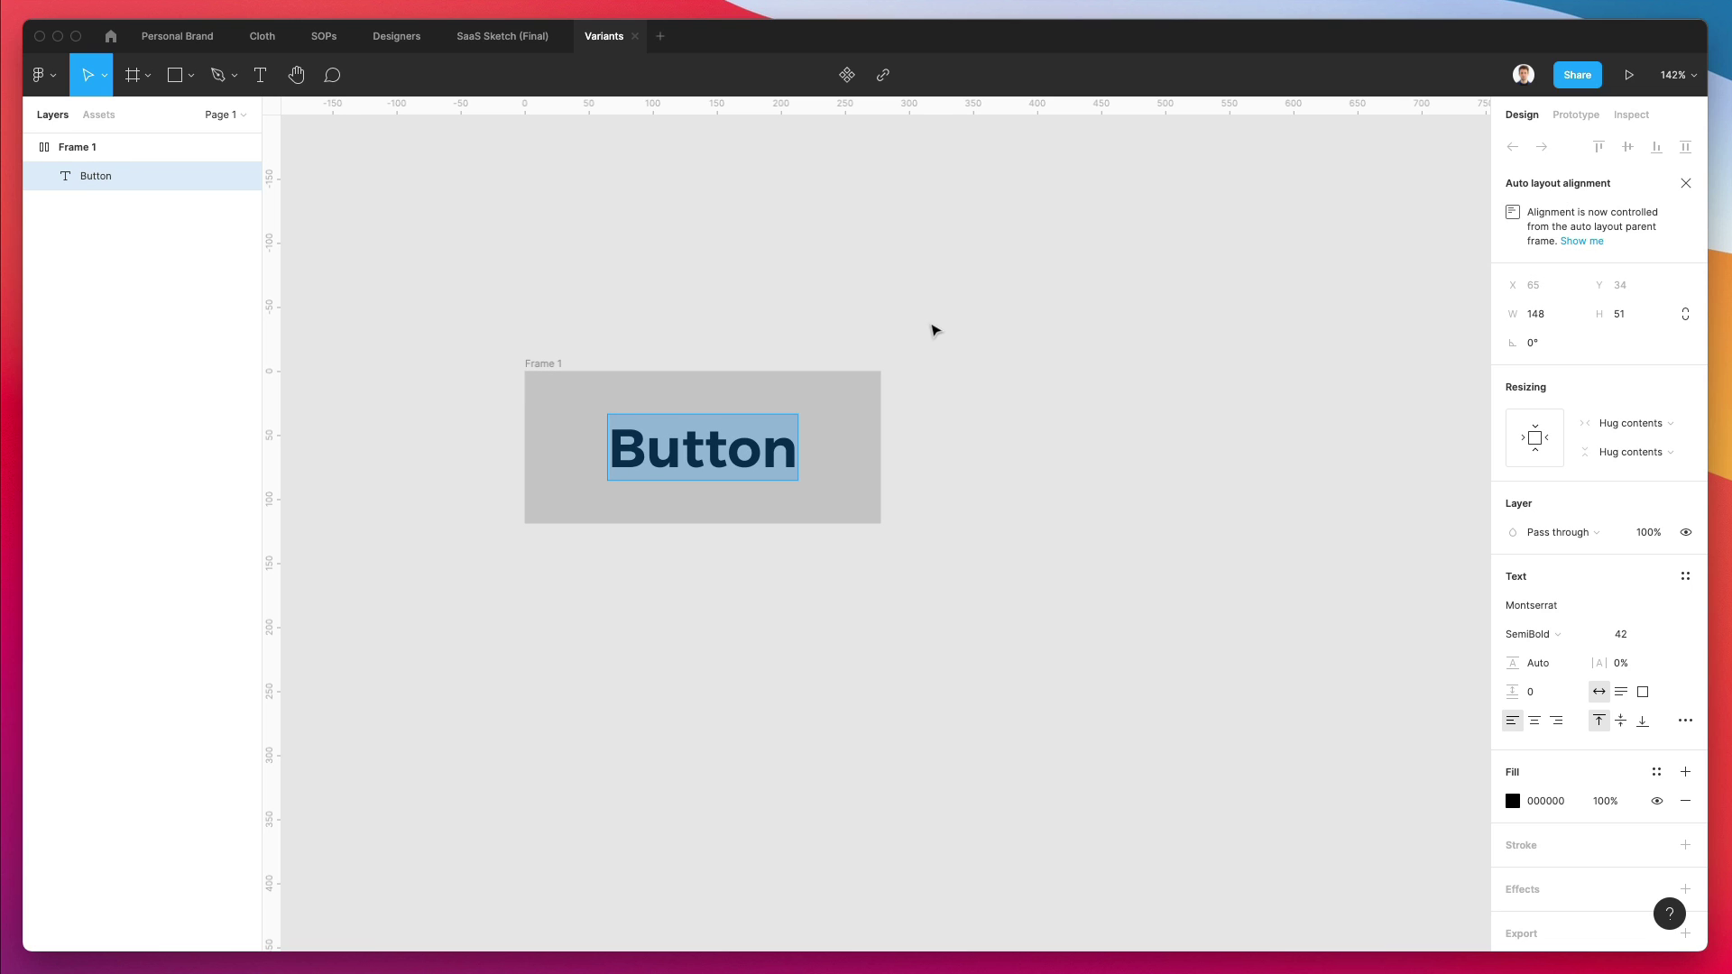
{"action": "key", "text": "Escape"}
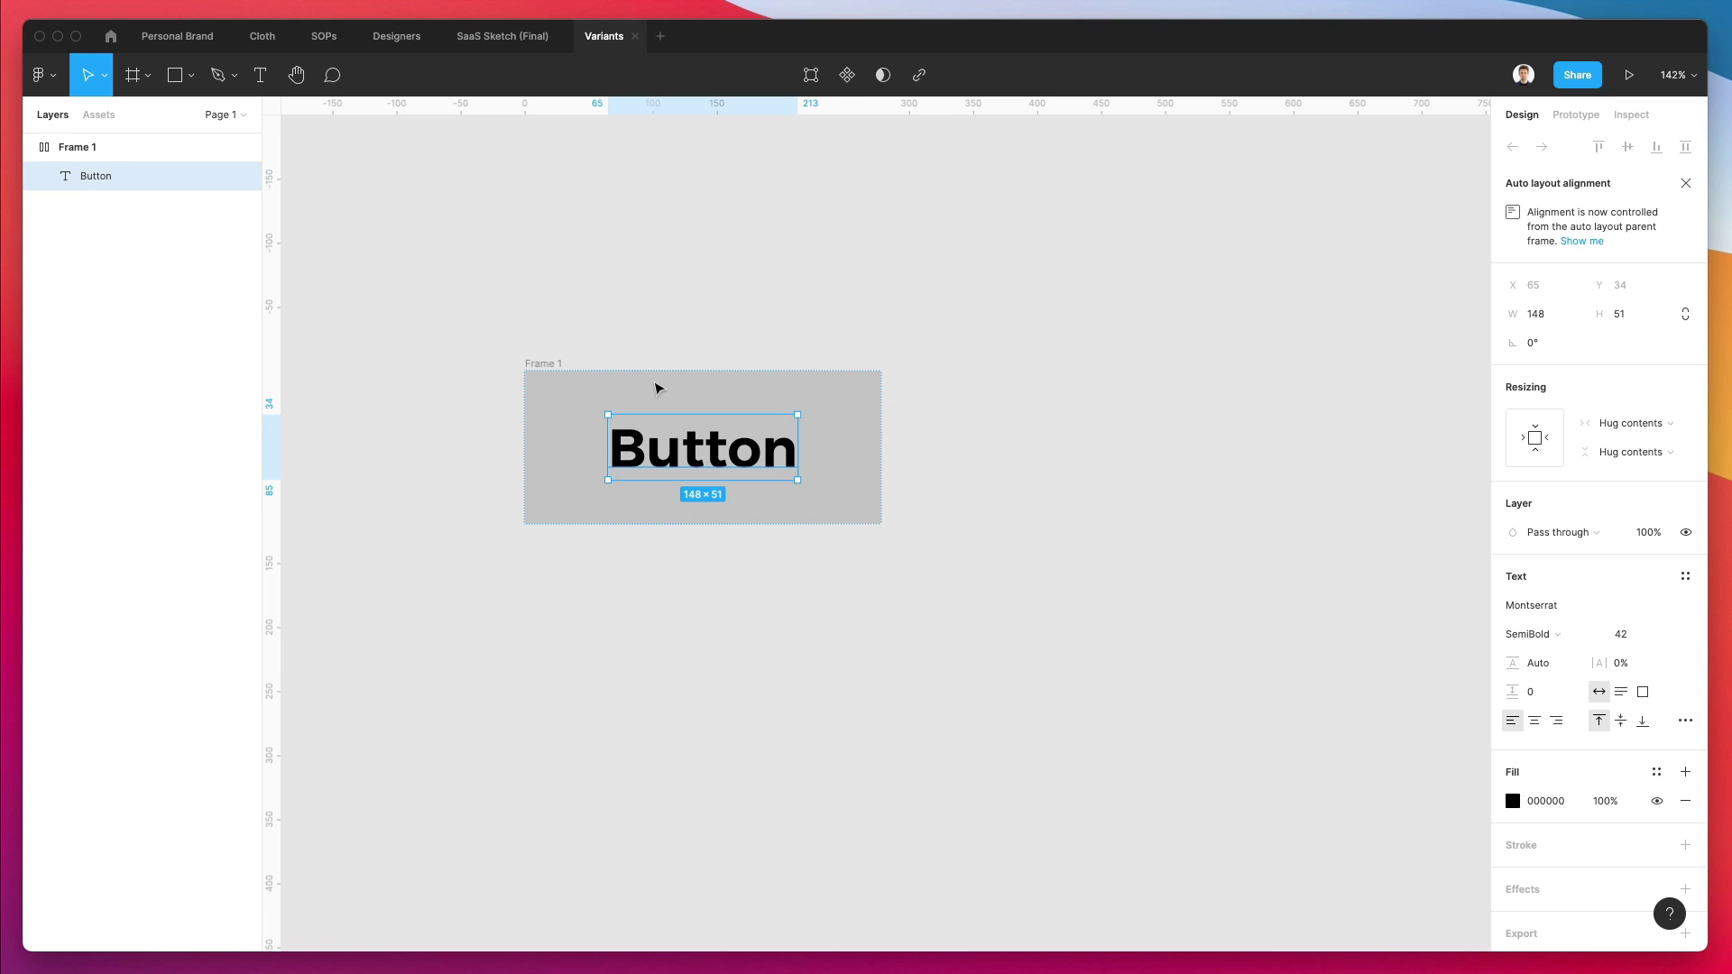
Step: Move Frame 1 slightly to the right
{"action": "left_click", "coordinate": [658, 394]}
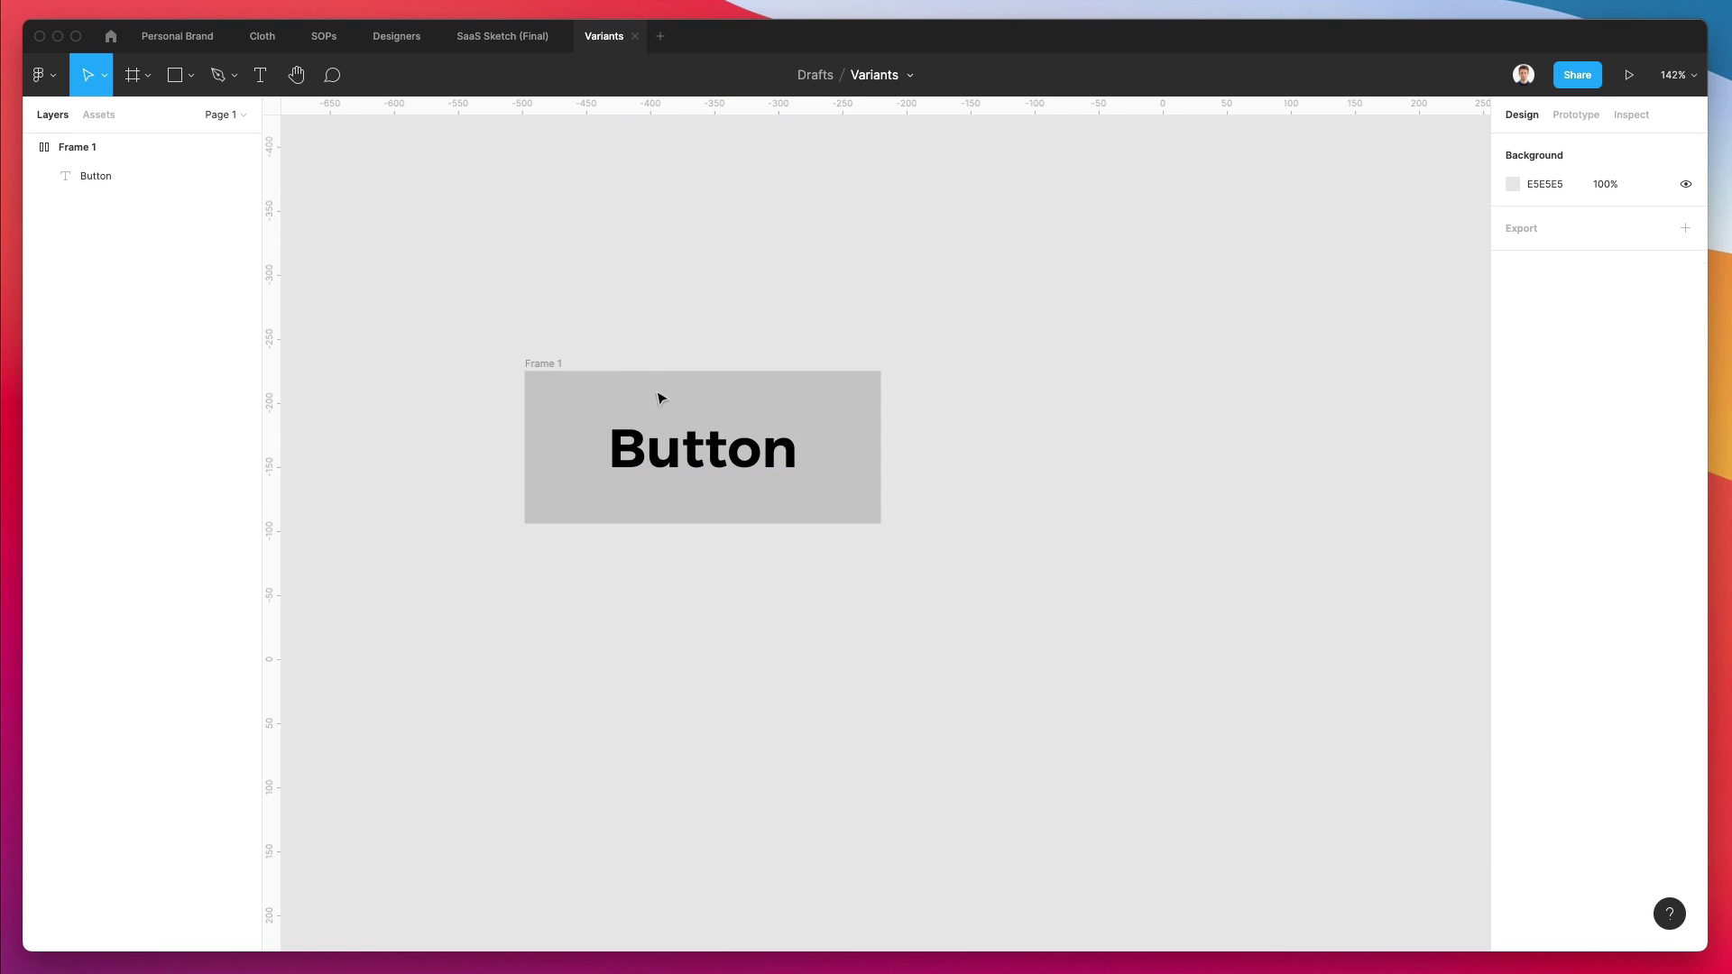
{"action": "left_click", "coordinate": [544, 361]}
{"action": "left_click_drag", "start_coordinate": [615, 384], "coordinate": [715, 397]}
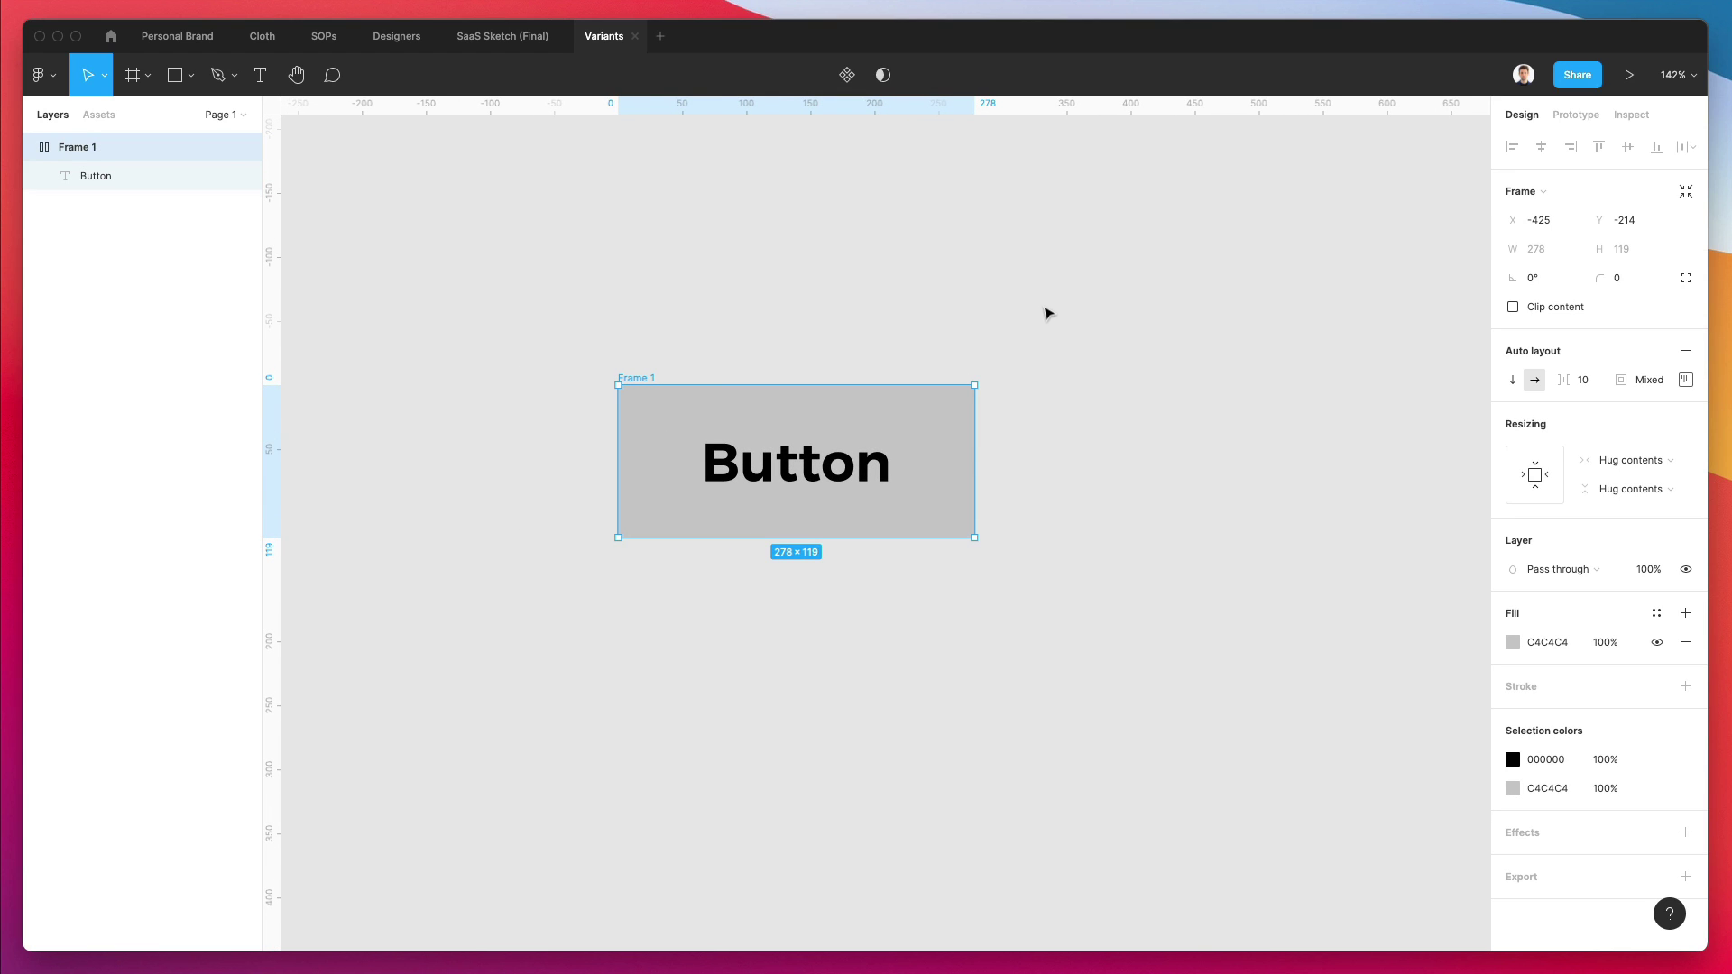
{"action": "left_click", "coordinate": [1263, 511]}
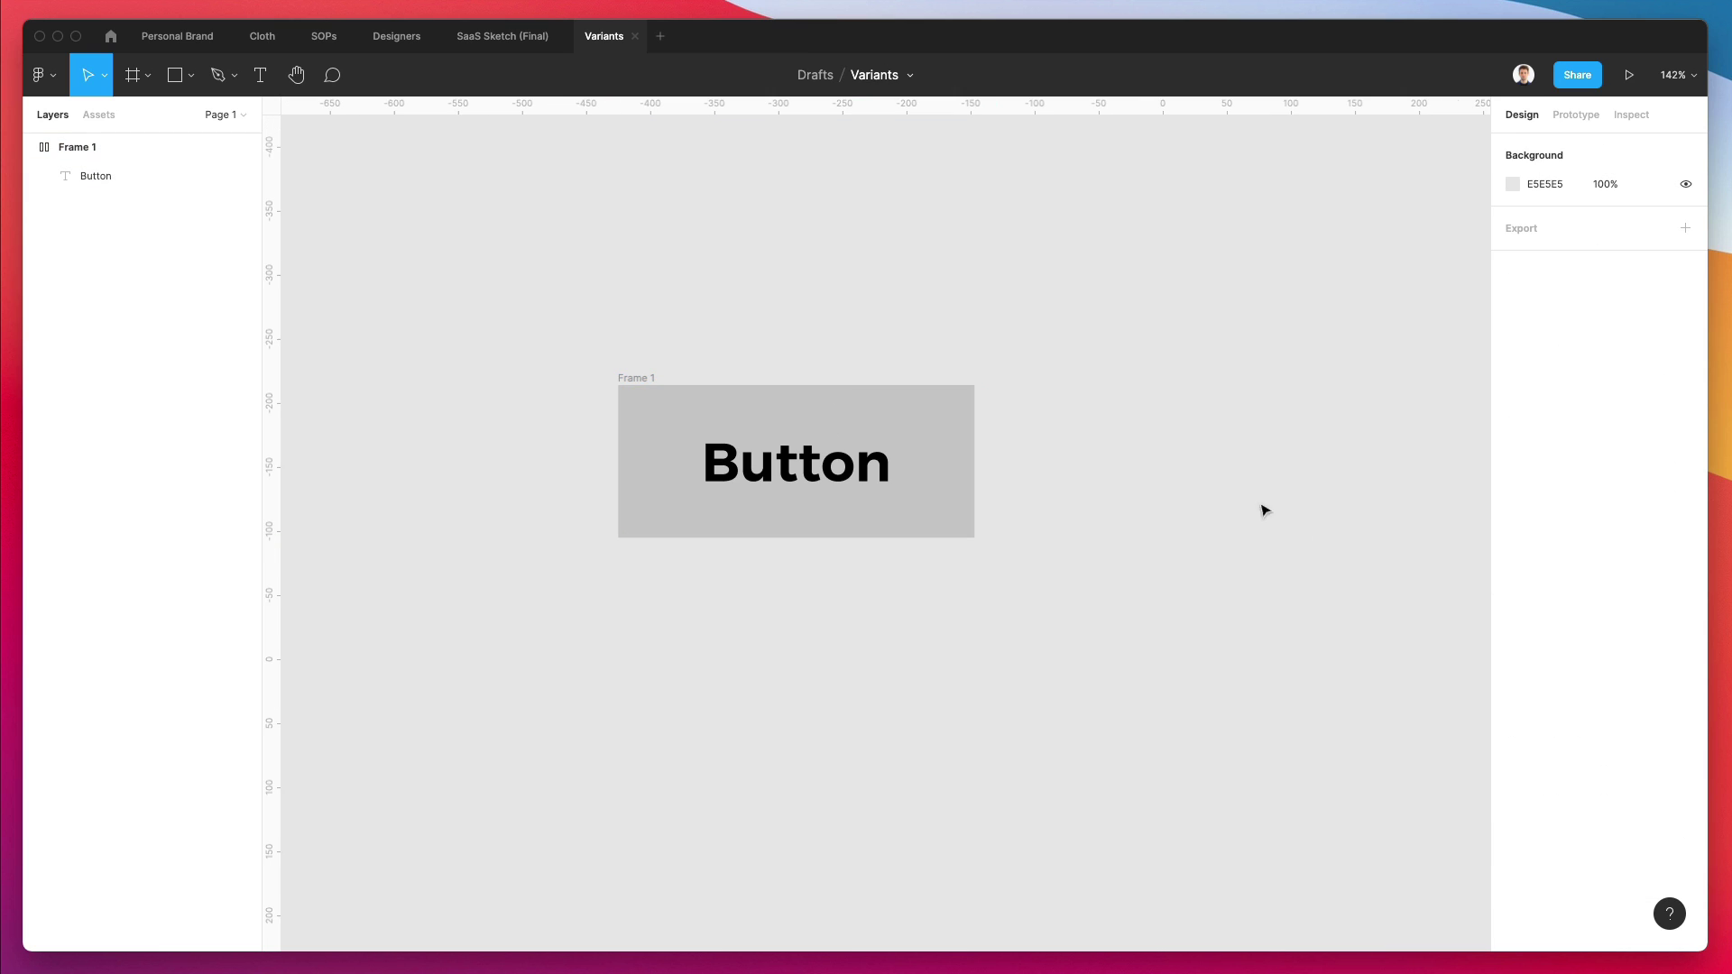
Step: Fill Frame 1 with blue 0029FF
{"action": "left_click", "coordinate": [634, 379]}
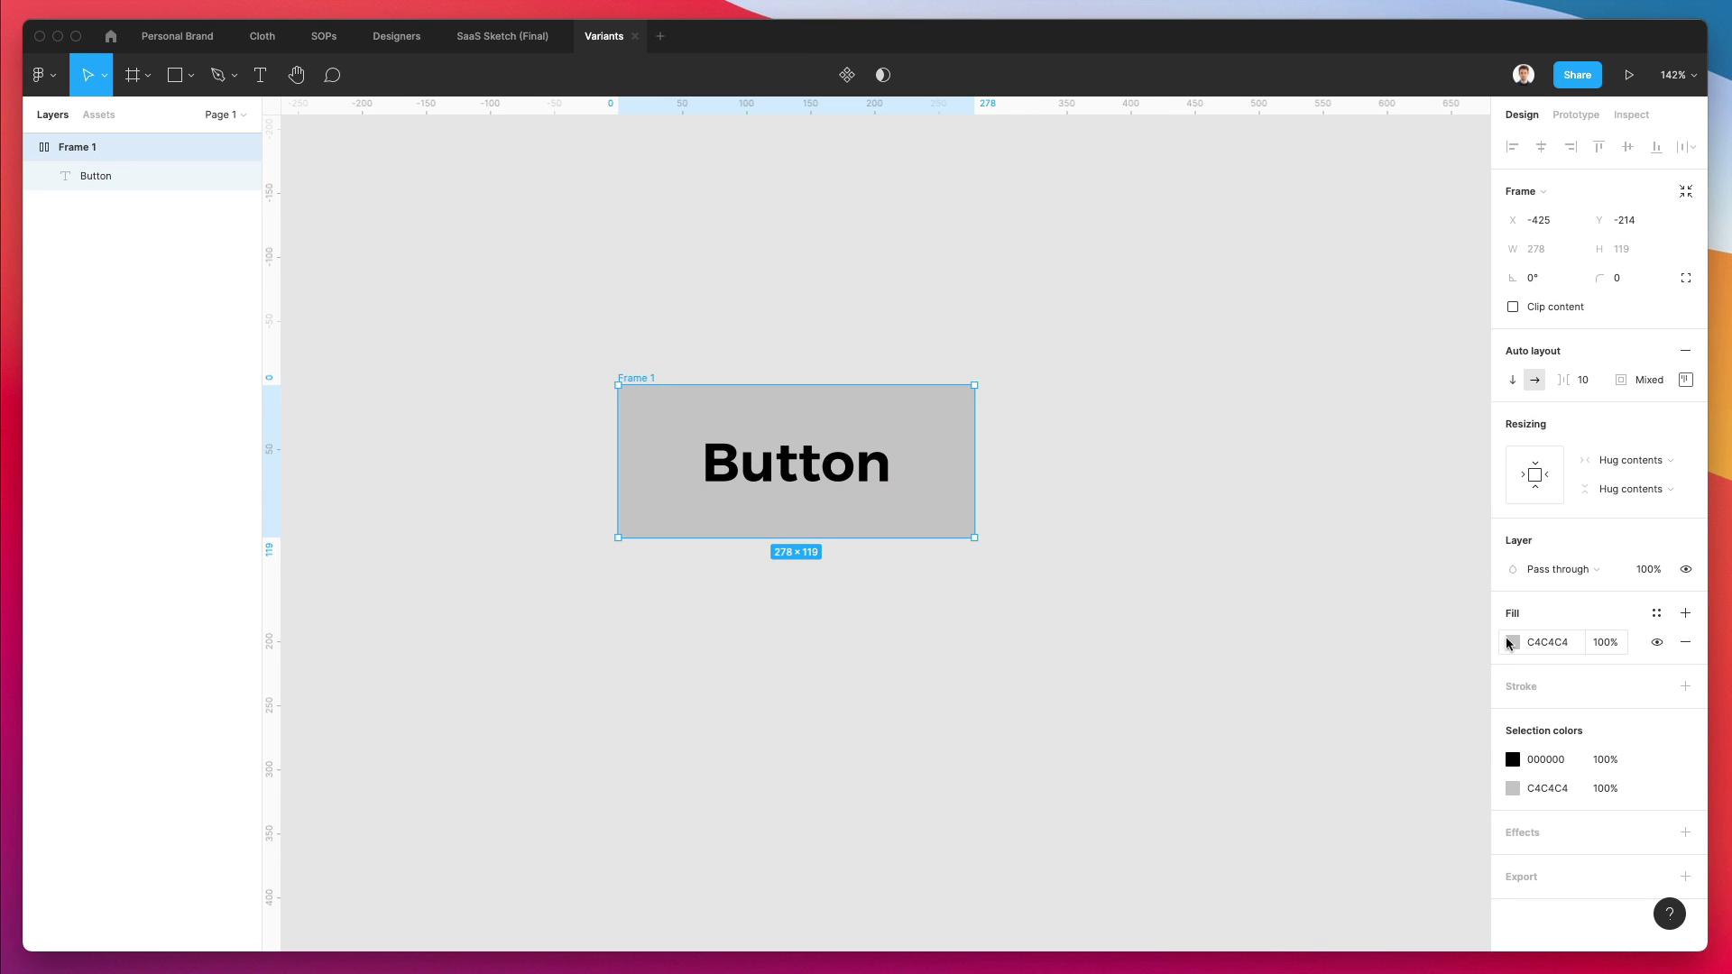
{"action": "left_click", "coordinate": [1513, 642]}
{"action": "left_click", "coordinate": [1421, 737]}
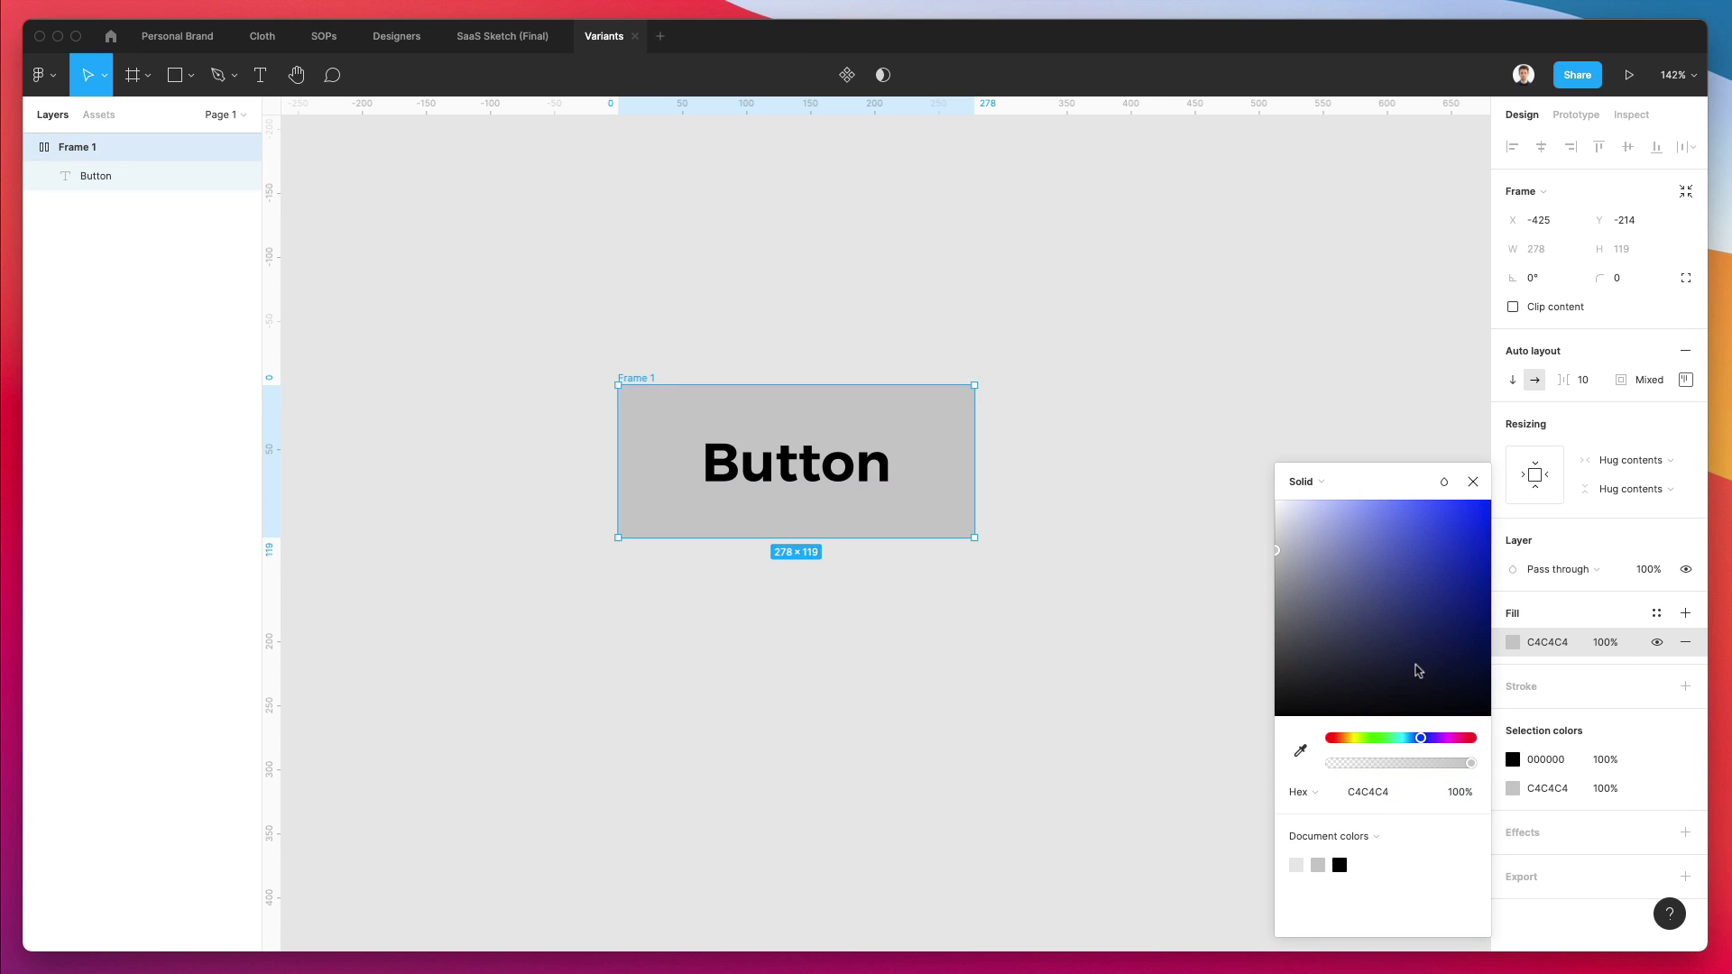
{"action": "left_click_drag", "start_coordinate": [1437, 568], "coordinate": [1473, 464]}
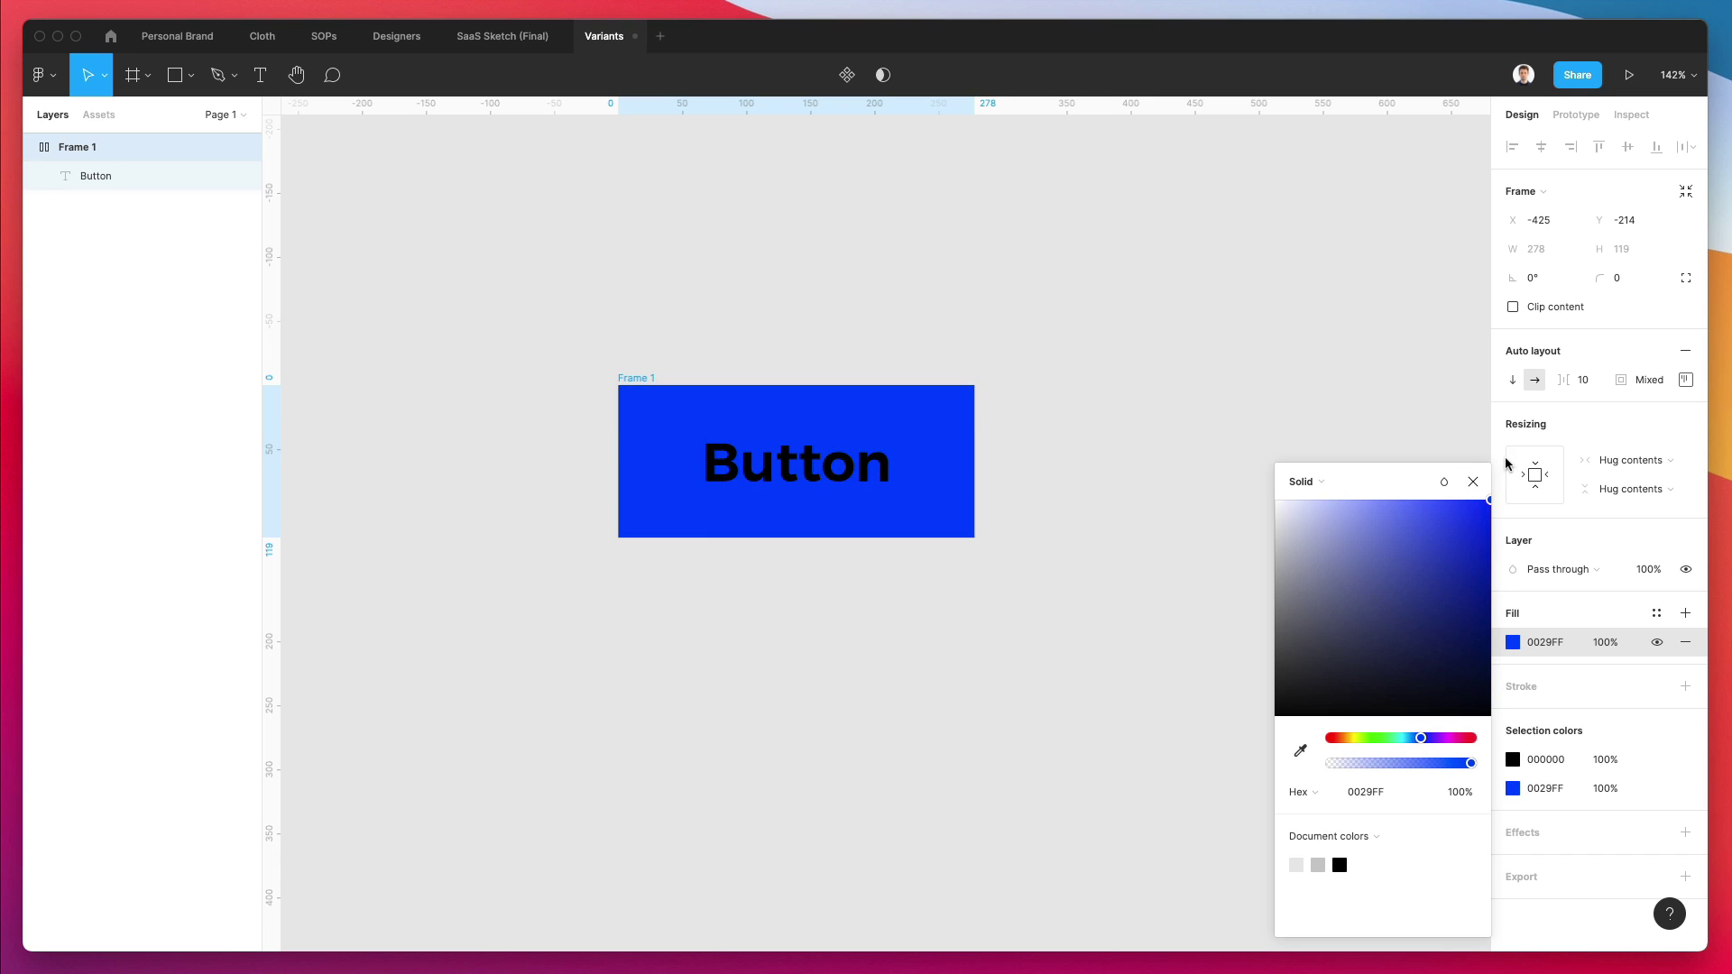
Step: Make the Button text white (FFF)
{"action": "left_click", "coordinate": [786, 448]}
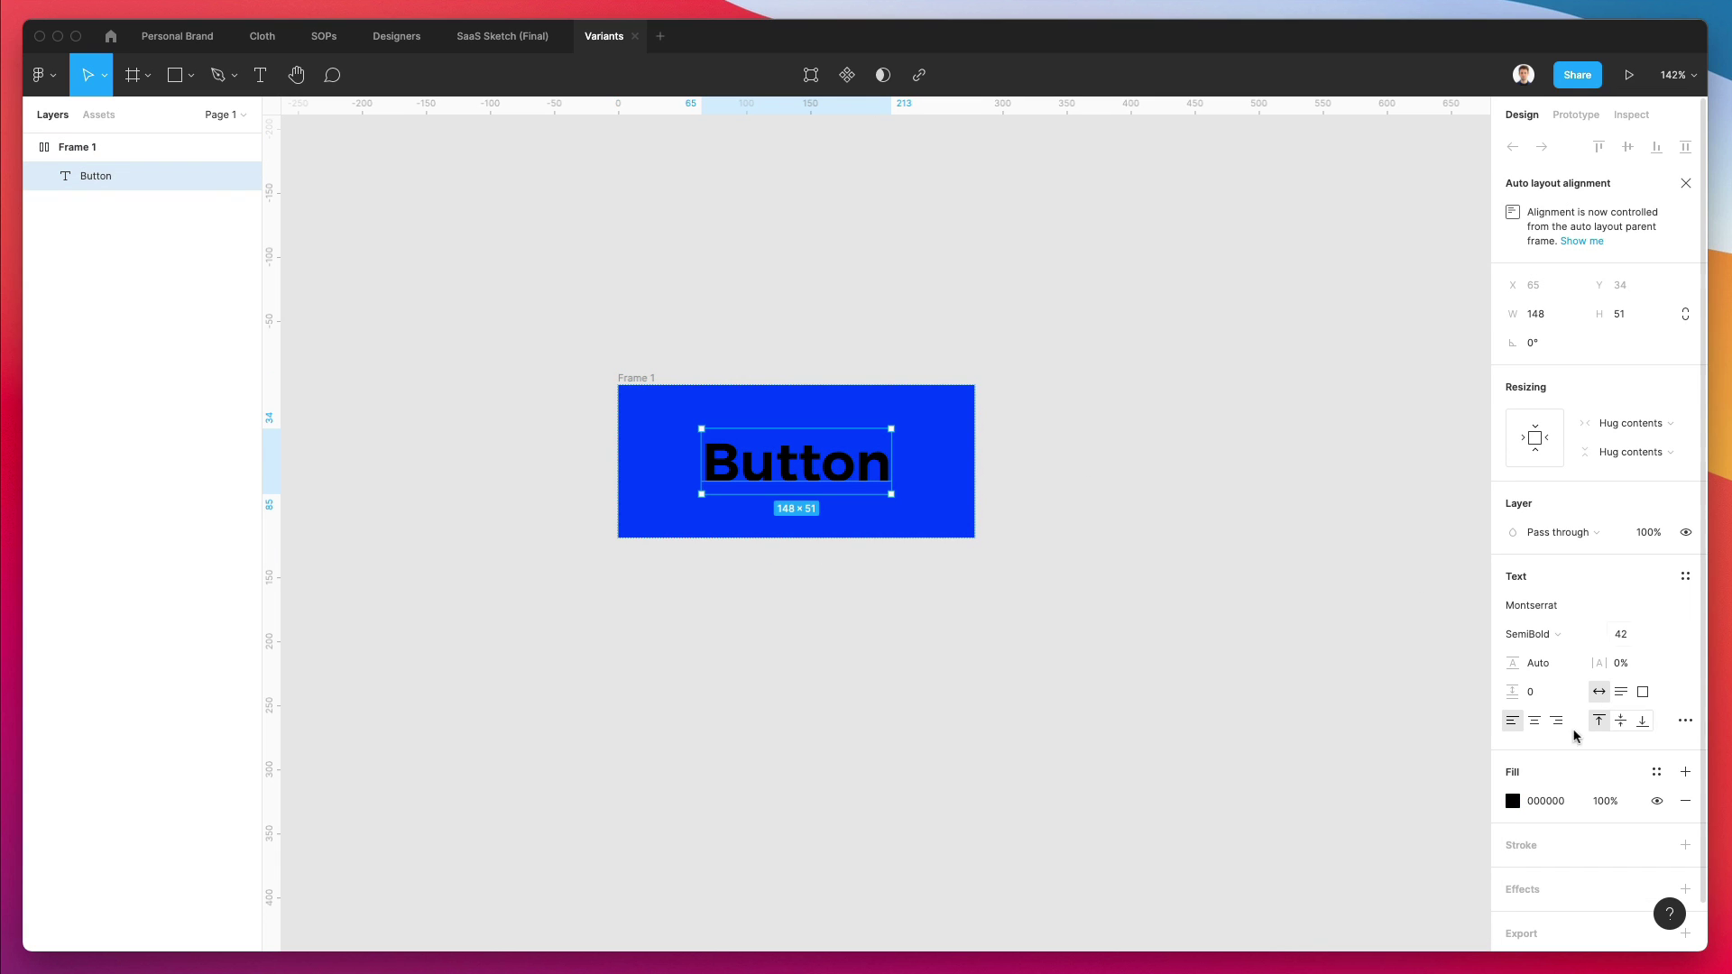
{"action": "left_click", "coordinate": [1512, 800]}
{"action": "type", "text": "fff"}
{"action": "key", "text": "Return"}
{"action": "left_click", "coordinate": [1146, 272]}
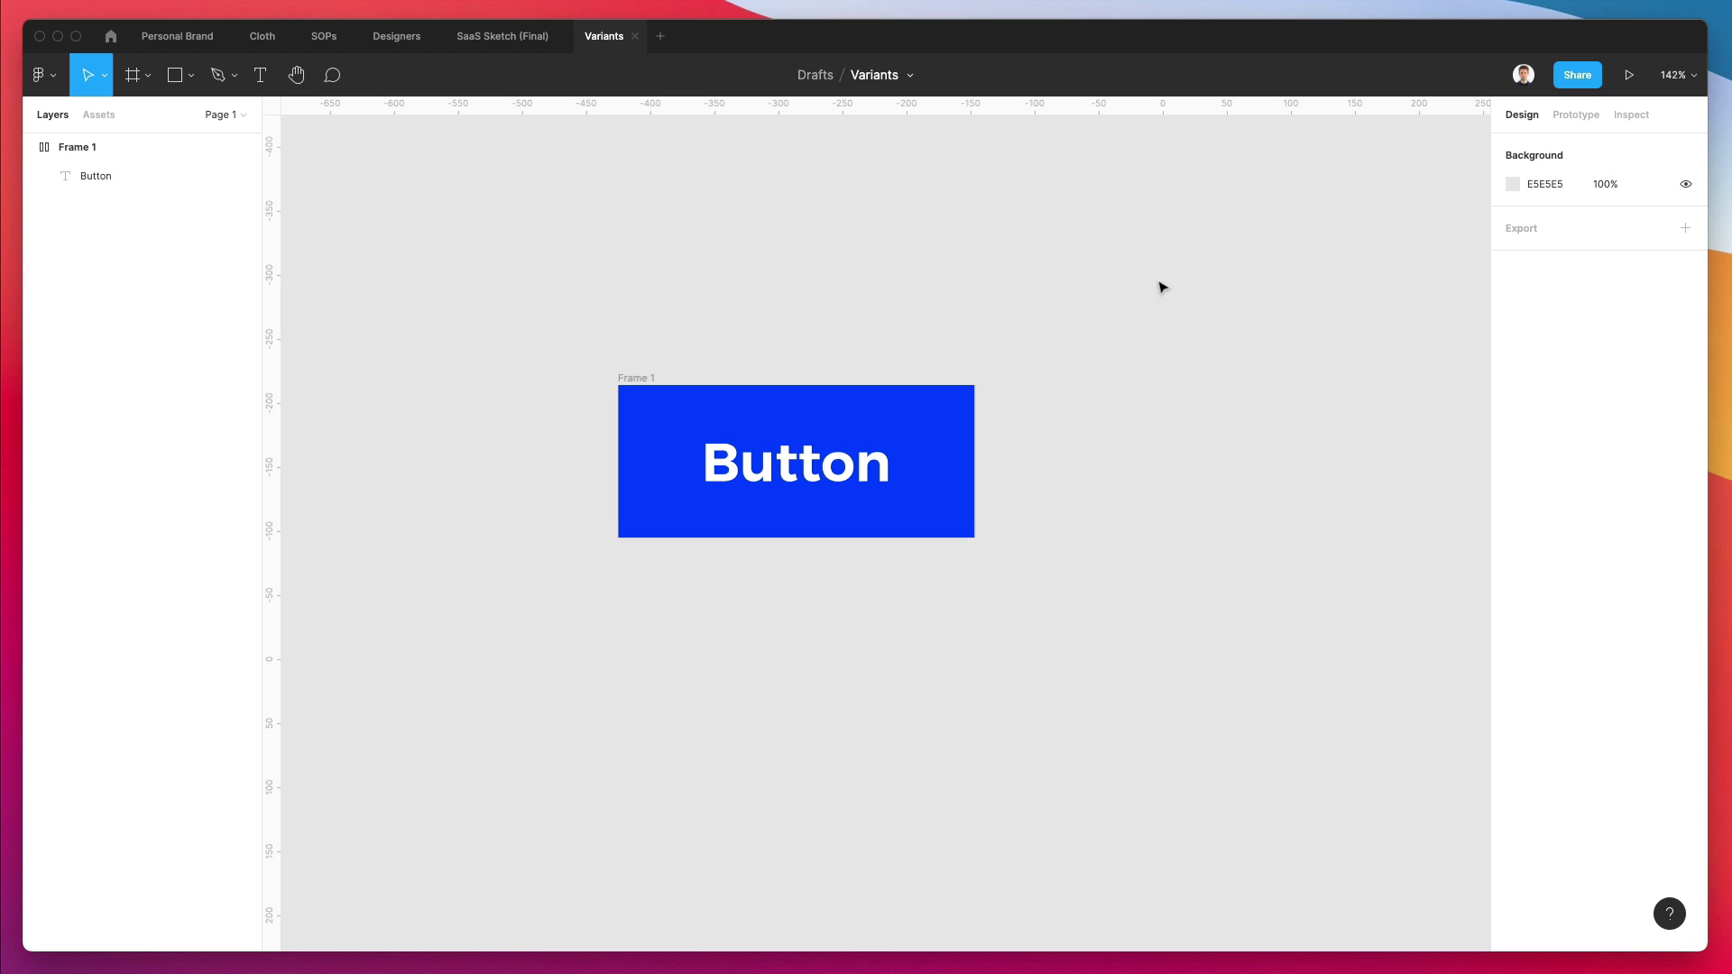
Step: Round Frame 1's corners to a radius of 15
{"action": "left_click", "coordinate": [625, 380]}
{"action": "left_click", "coordinate": [1619, 278]}
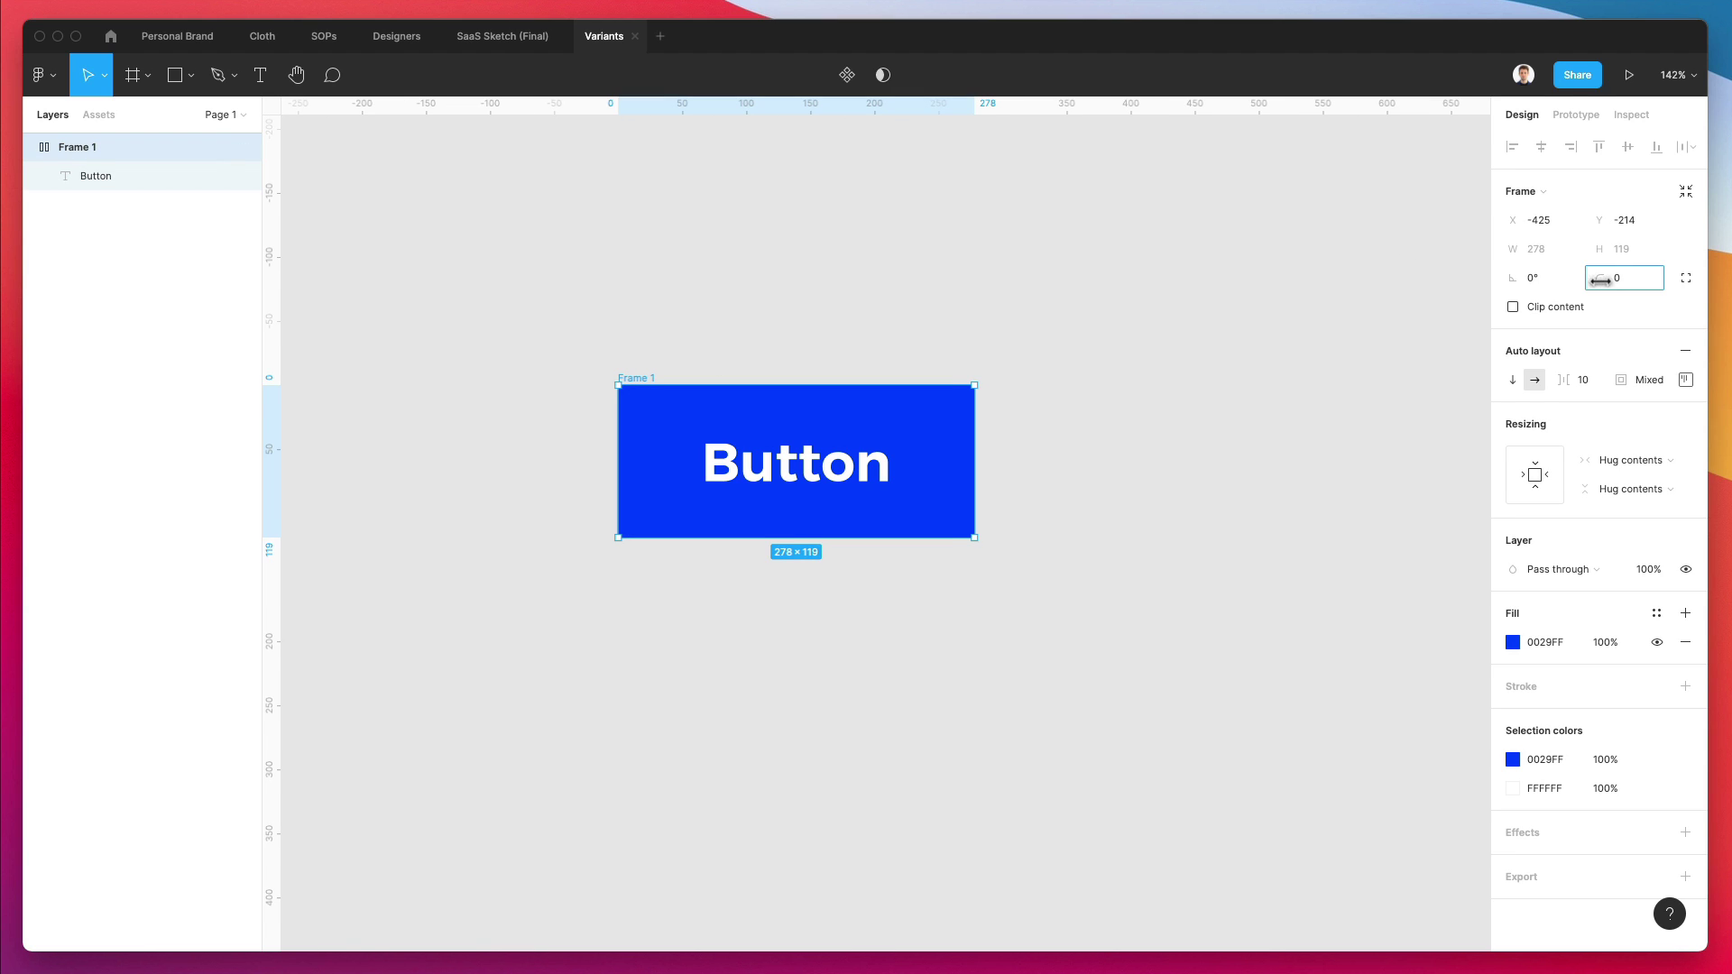
{"action": "type", "text": "7"}
{"action": "key", "text": "Return"}
{"action": "left_click_drag", "start_coordinate": [45, 278], "coordinate": [180, 284]}
Step: Paste a copy of the blue button, then undo it, leaving one button frame selected
{"action": "left_click", "coordinate": [831, 235]}
{"action": "scroll", "coordinate": [826, 239], "scroll_direction": "down", "scroll_amount": 3}
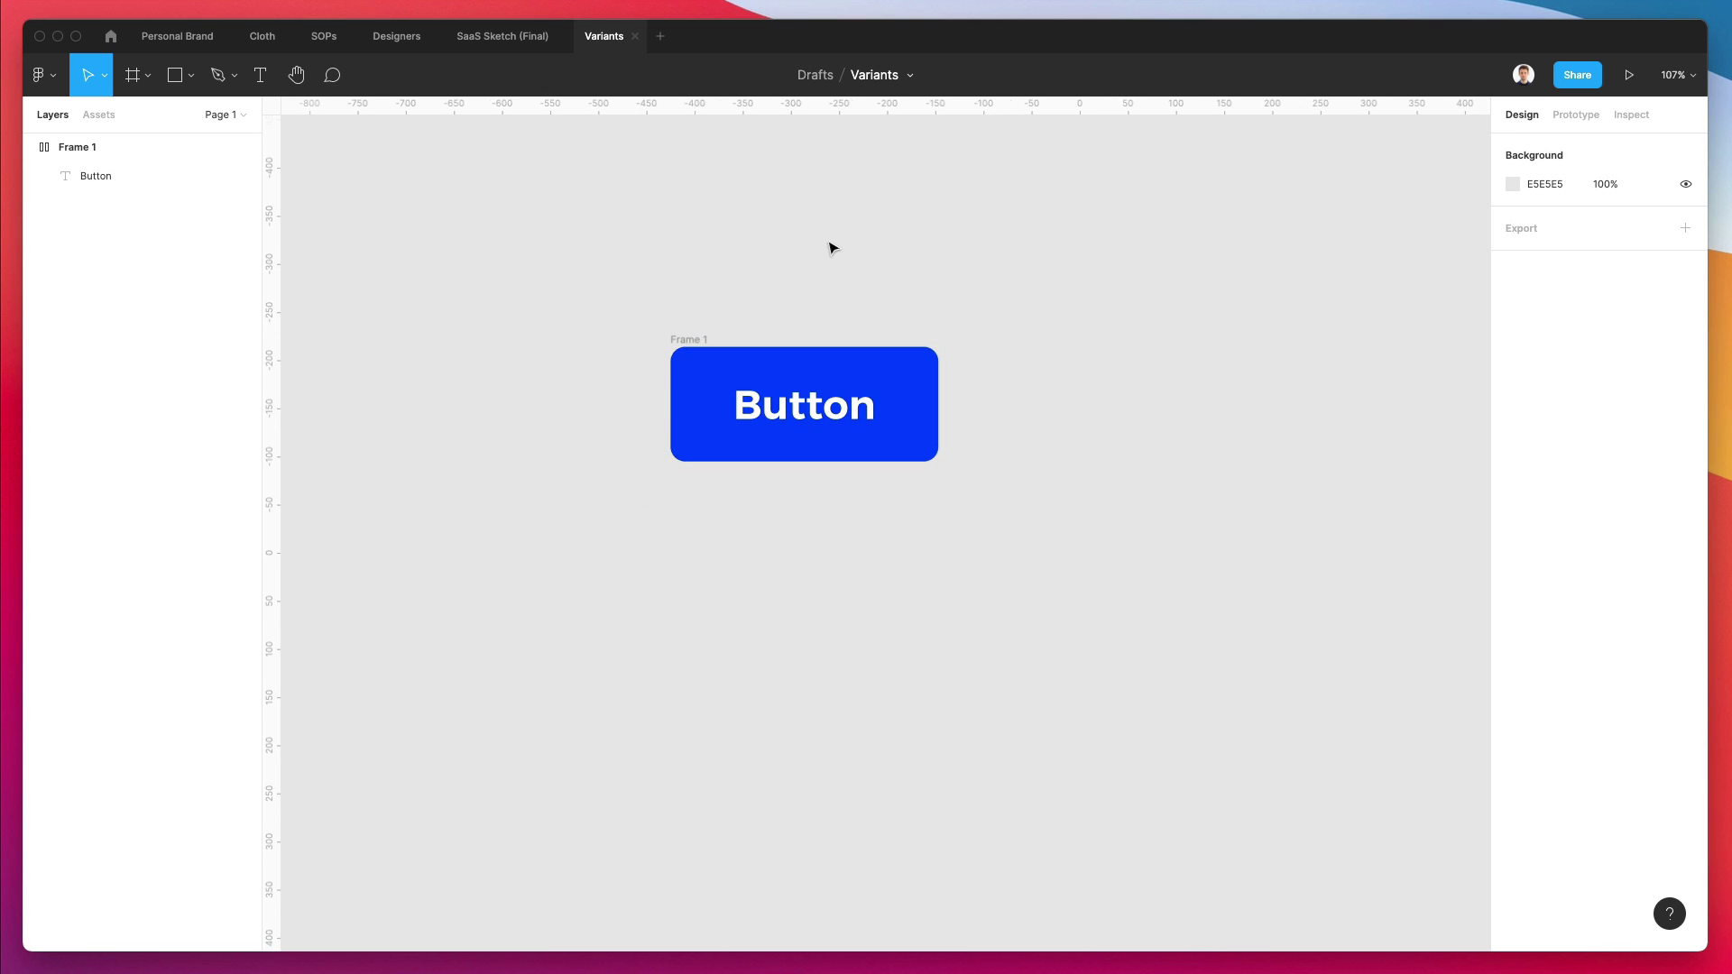
{"action": "left_click", "coordinate": [697, 340]}
{"action": "key", "text": "ctrl+c"}
{"action": "key", "text": "ctrl+v"}
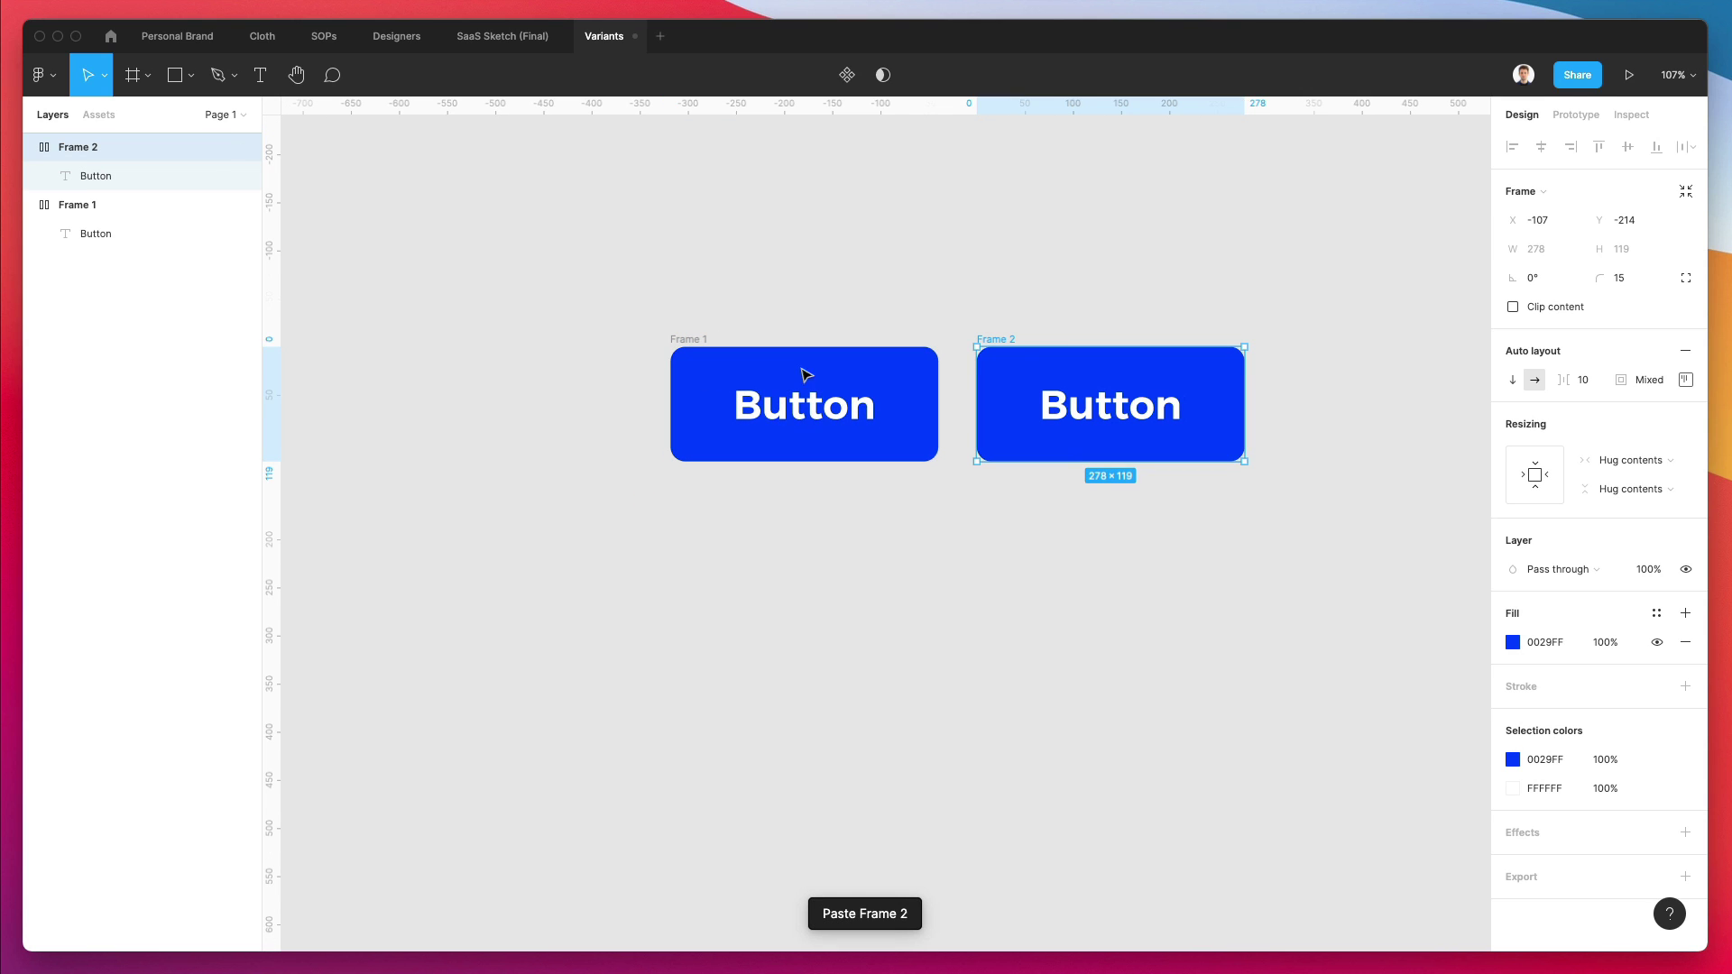
{"action": "left_click", "coordinate": [1034, 261]}
{"action": "scroll", "coordinate": [1038, 265], "scroll_direction": "right", "scroll_amount": 2}
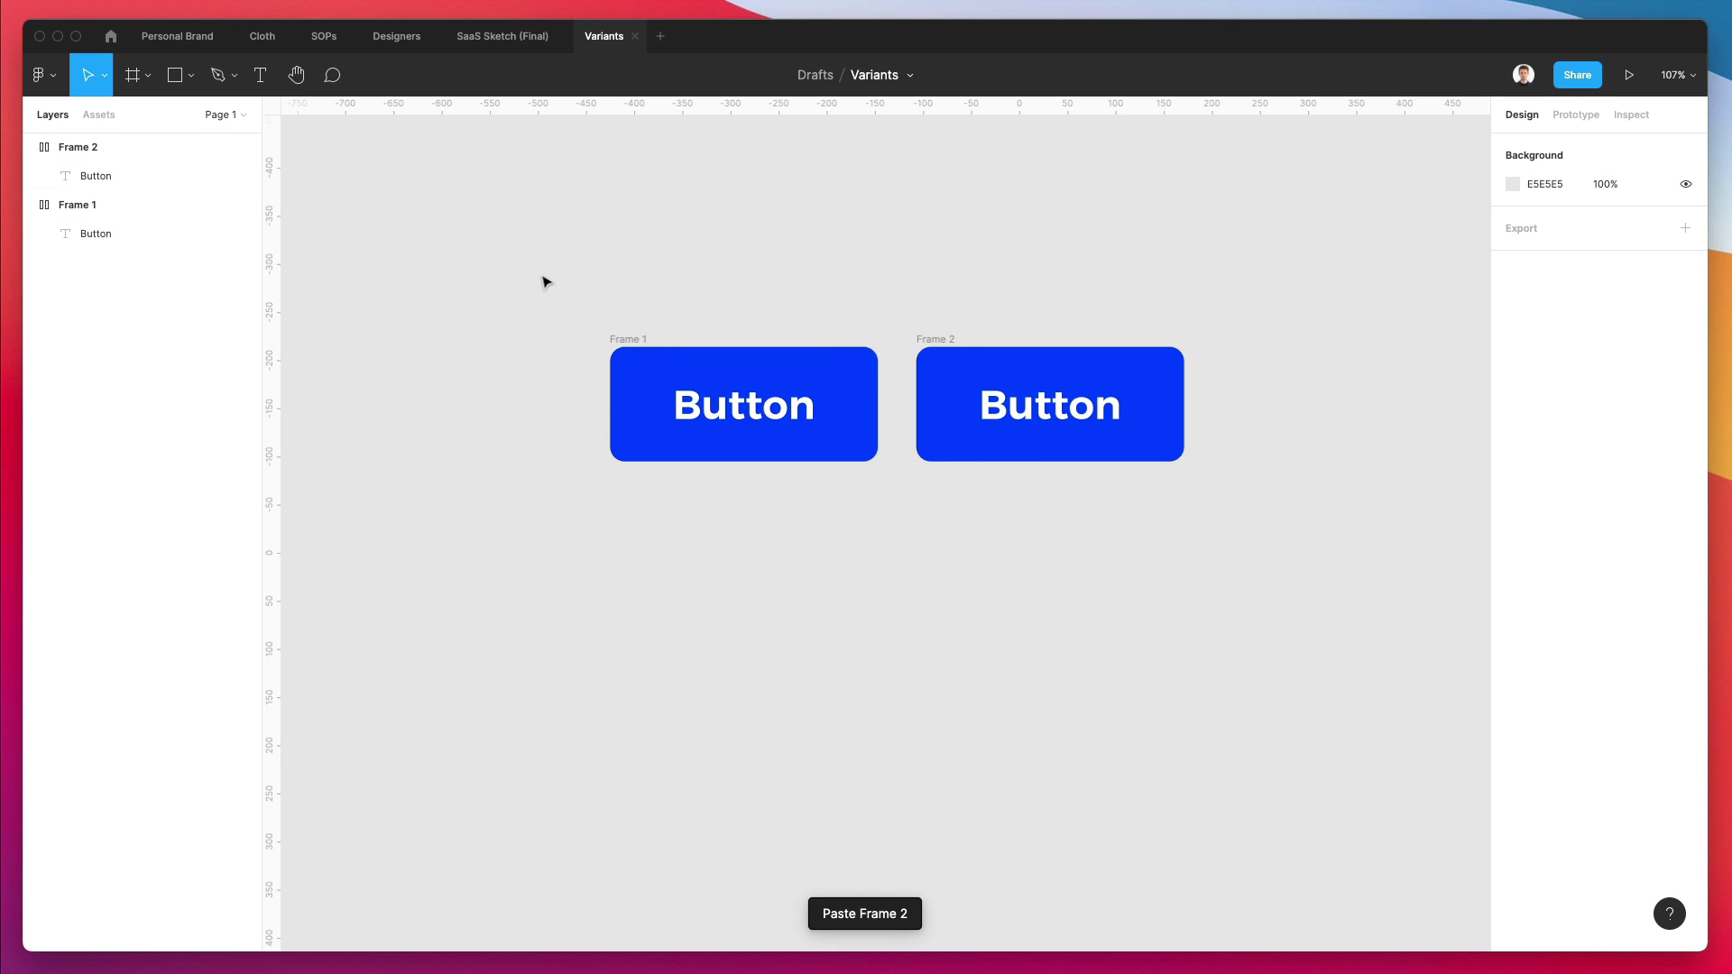
{"action": "left_click_drag", "start_coordinate": [540, 277], "coordinate": [1353, 538]}
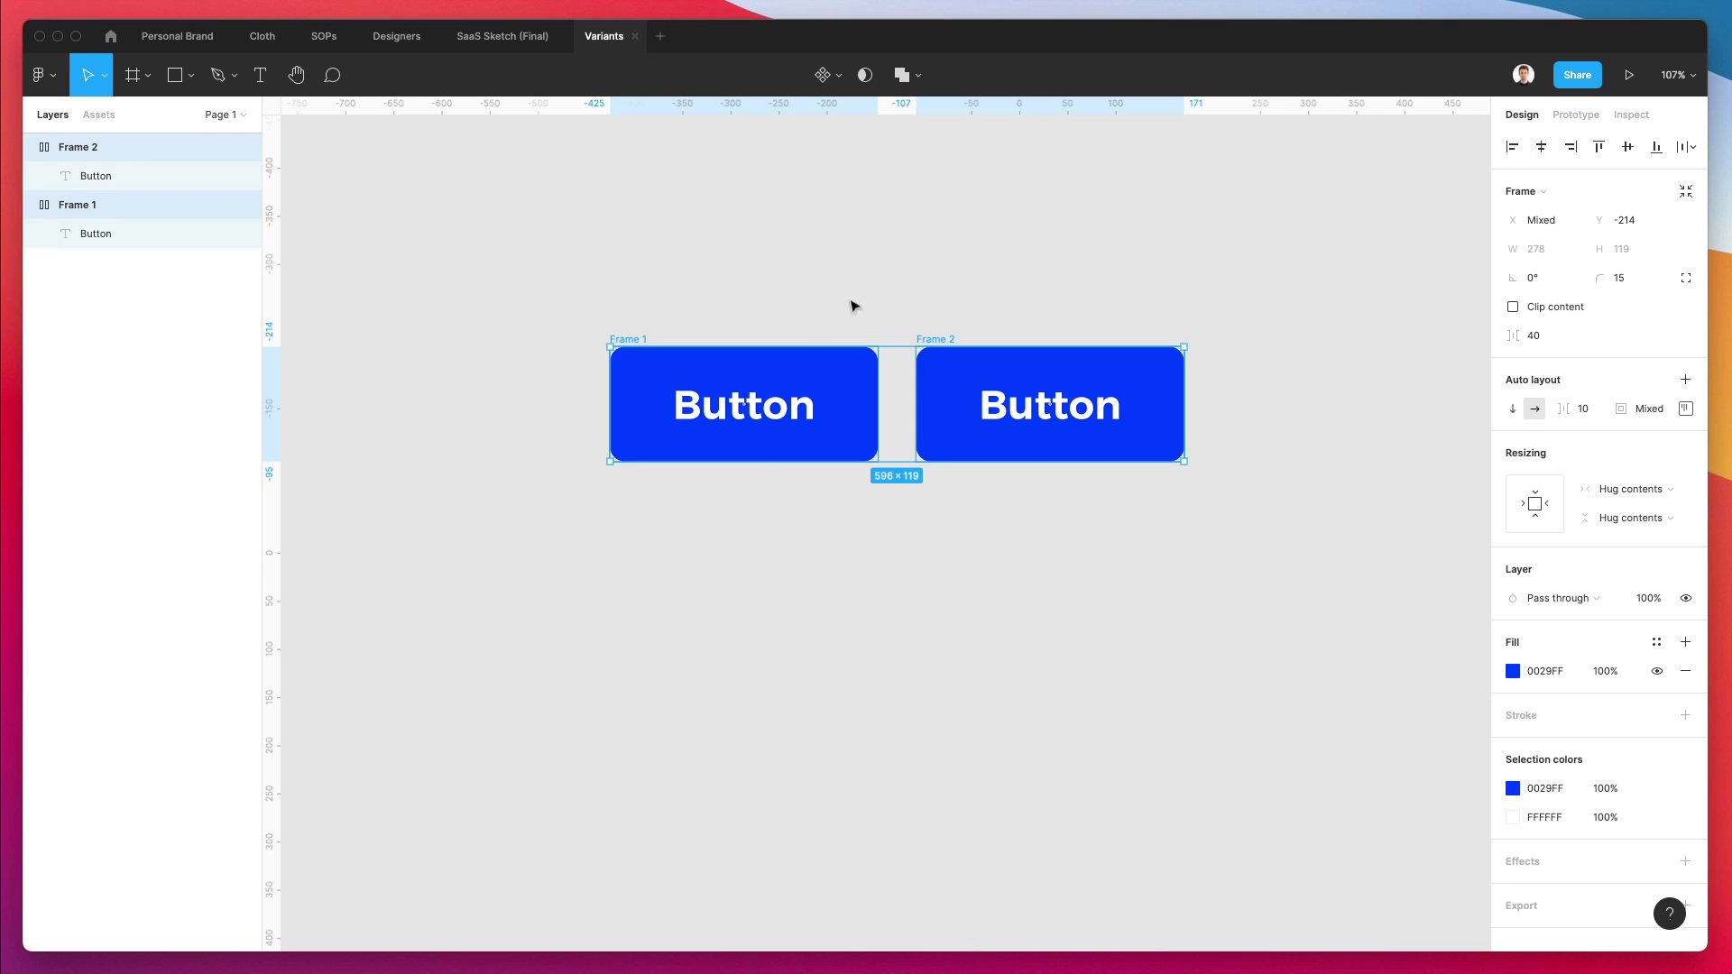
{"action": "key", "text": "ctrl+z"}
{"action": "scroll", "coordinate": [424, 418], "scroll_direction": "up", "scroll_amount": 3}
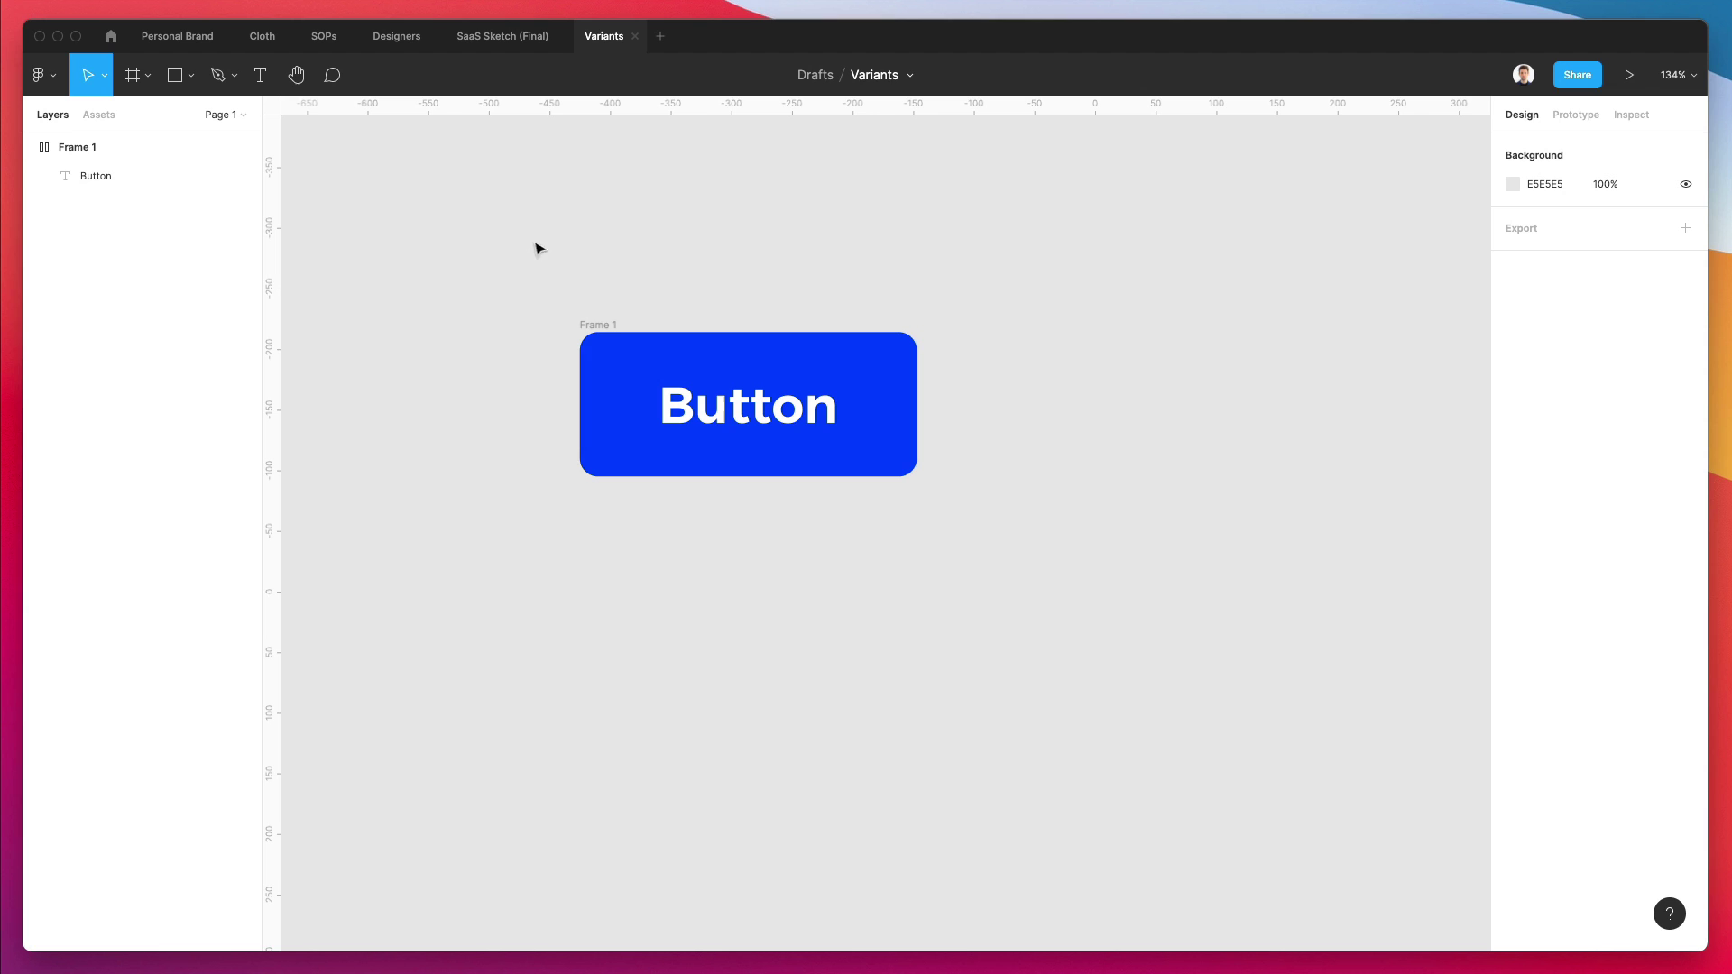
{"action": "left_click", "coordinate": [598, 327]}
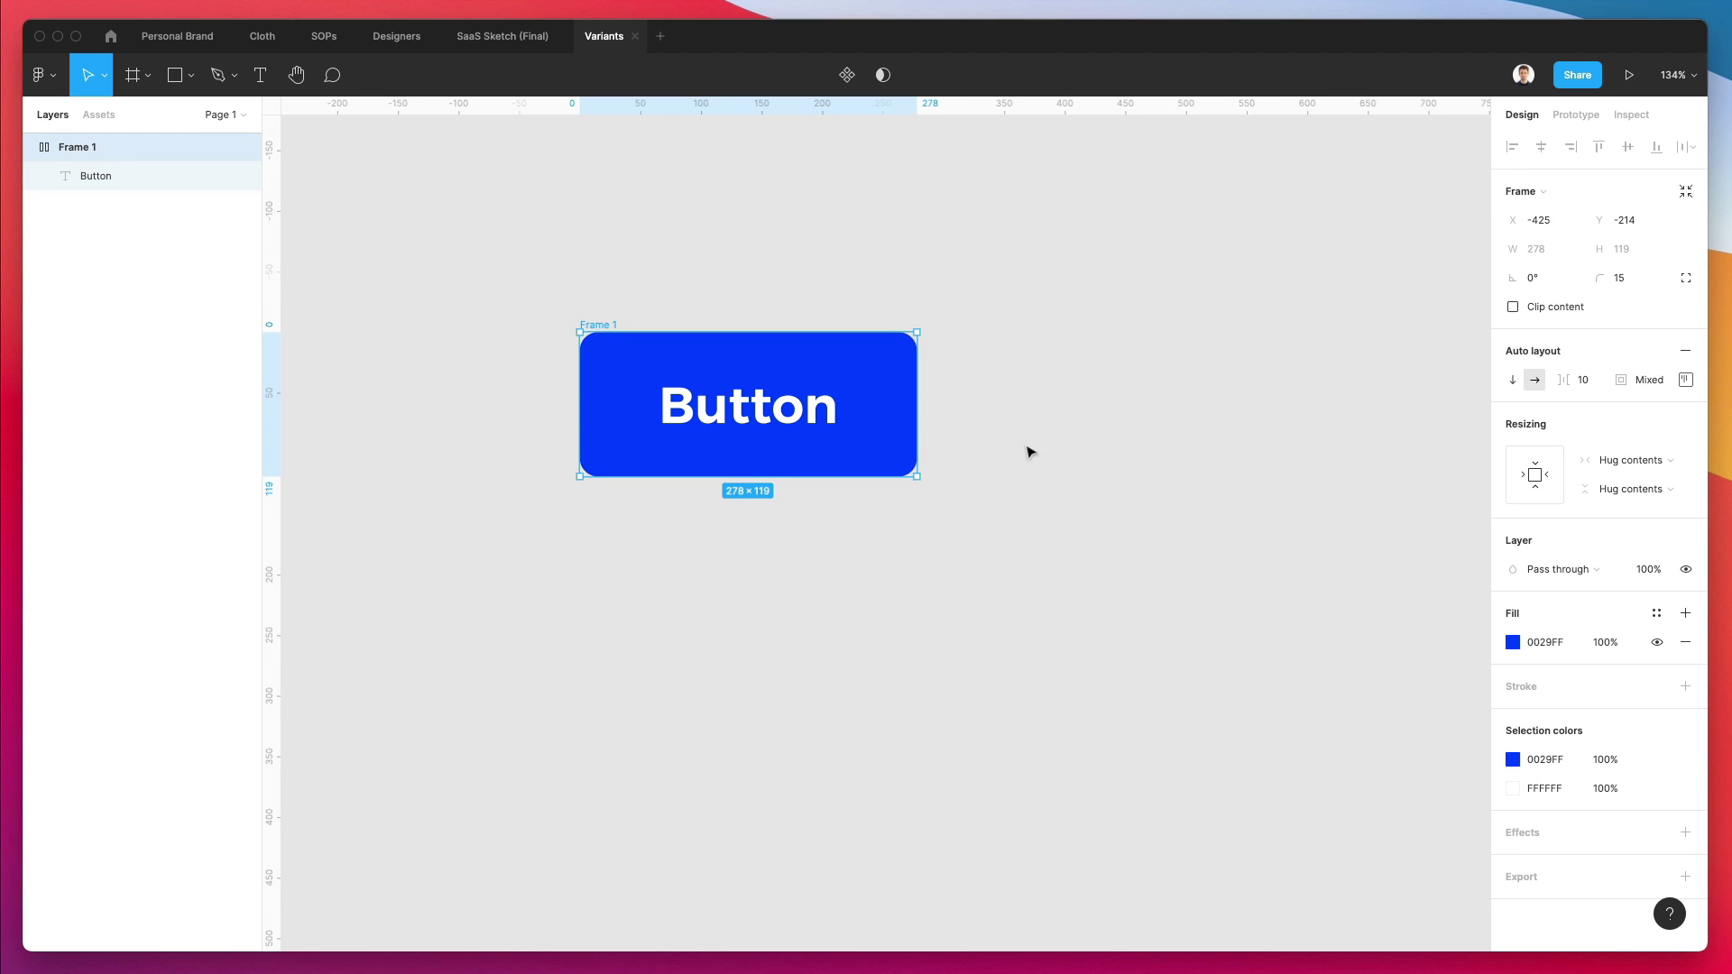
Step: Turn the button into a component, place an instance to its right, and select both
{"action": "scroll", "coordinate": [859, 360], "scroll_direction": "left", "scroll_amount": 2}
{"action": "scroll", "coordinate": [858, 360], "scroll_direction": "up", "scroll_amount": 1}
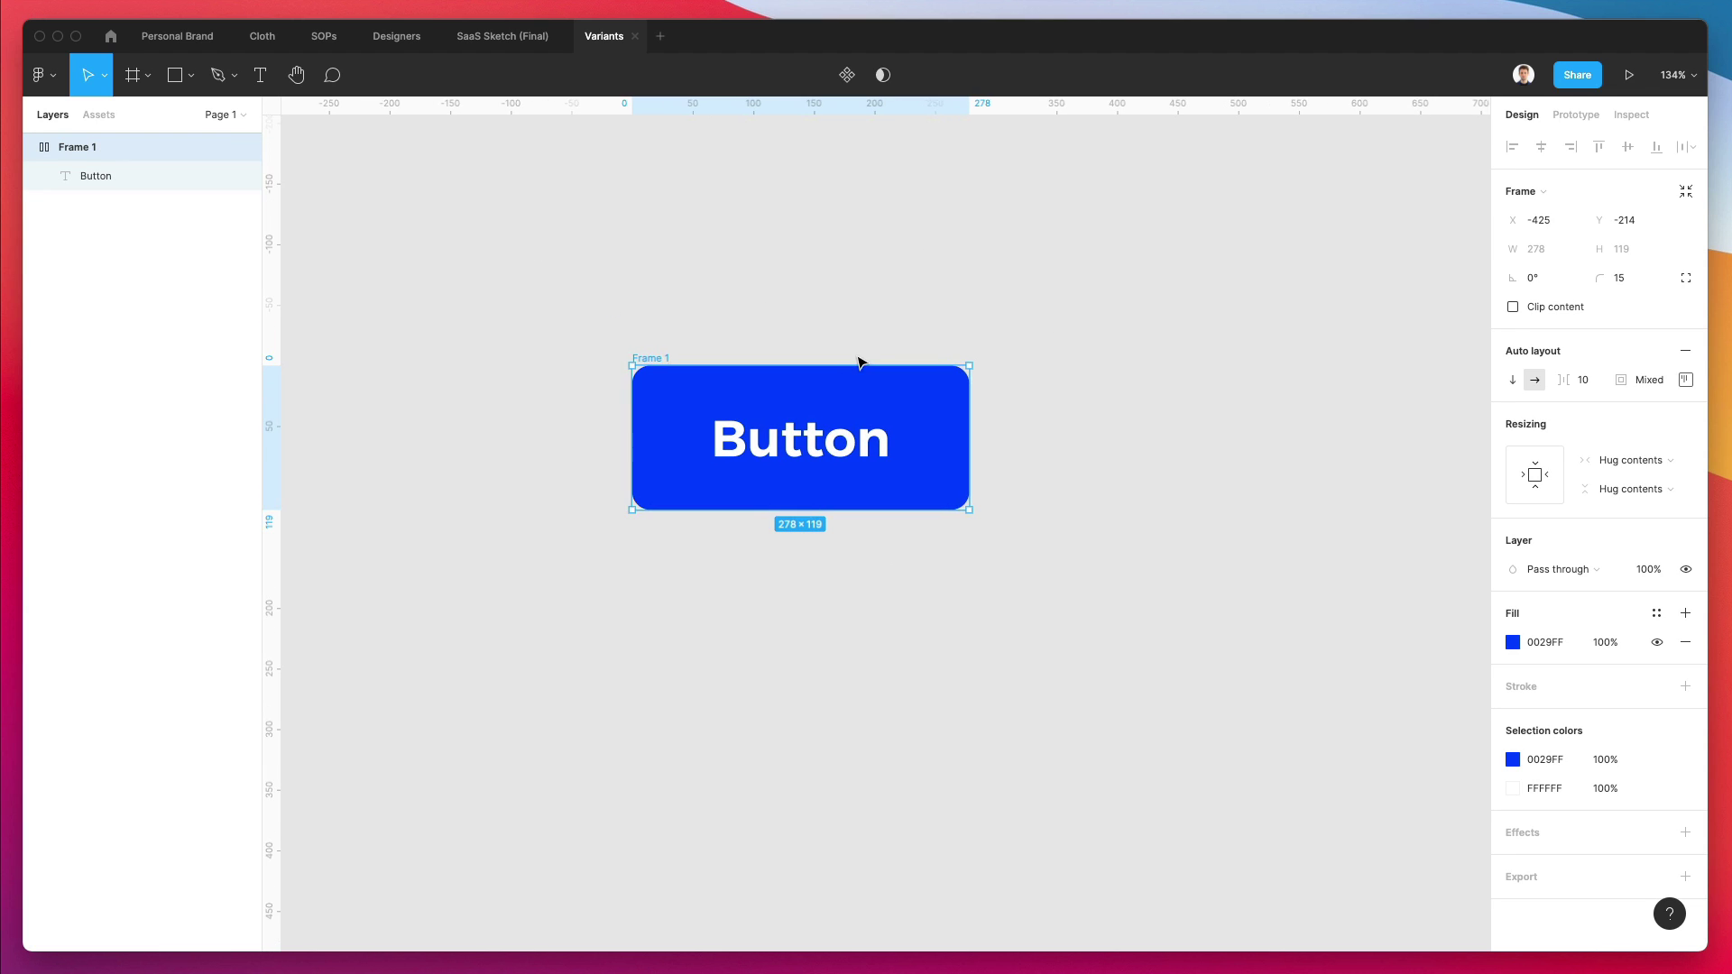
{"action": "left_click", "coordinate": [848, 76]}
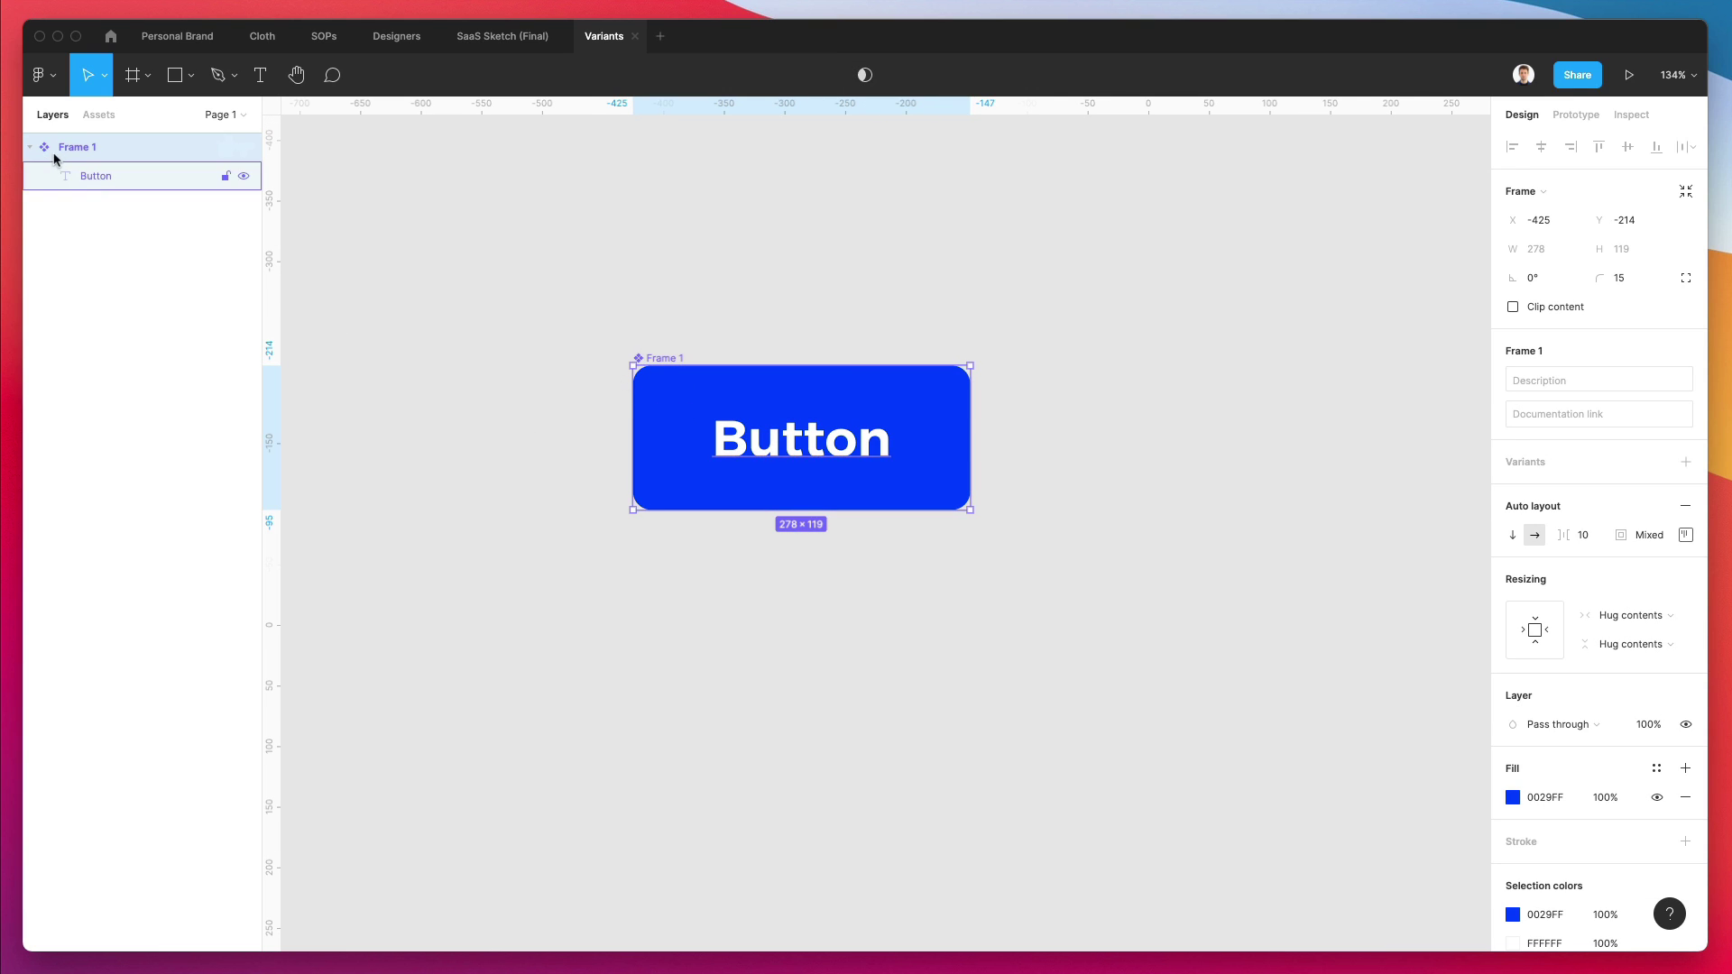
{"action": "left_click_drag", "start_coordinate": [703, 455], "coordinate": [1098, 471]}
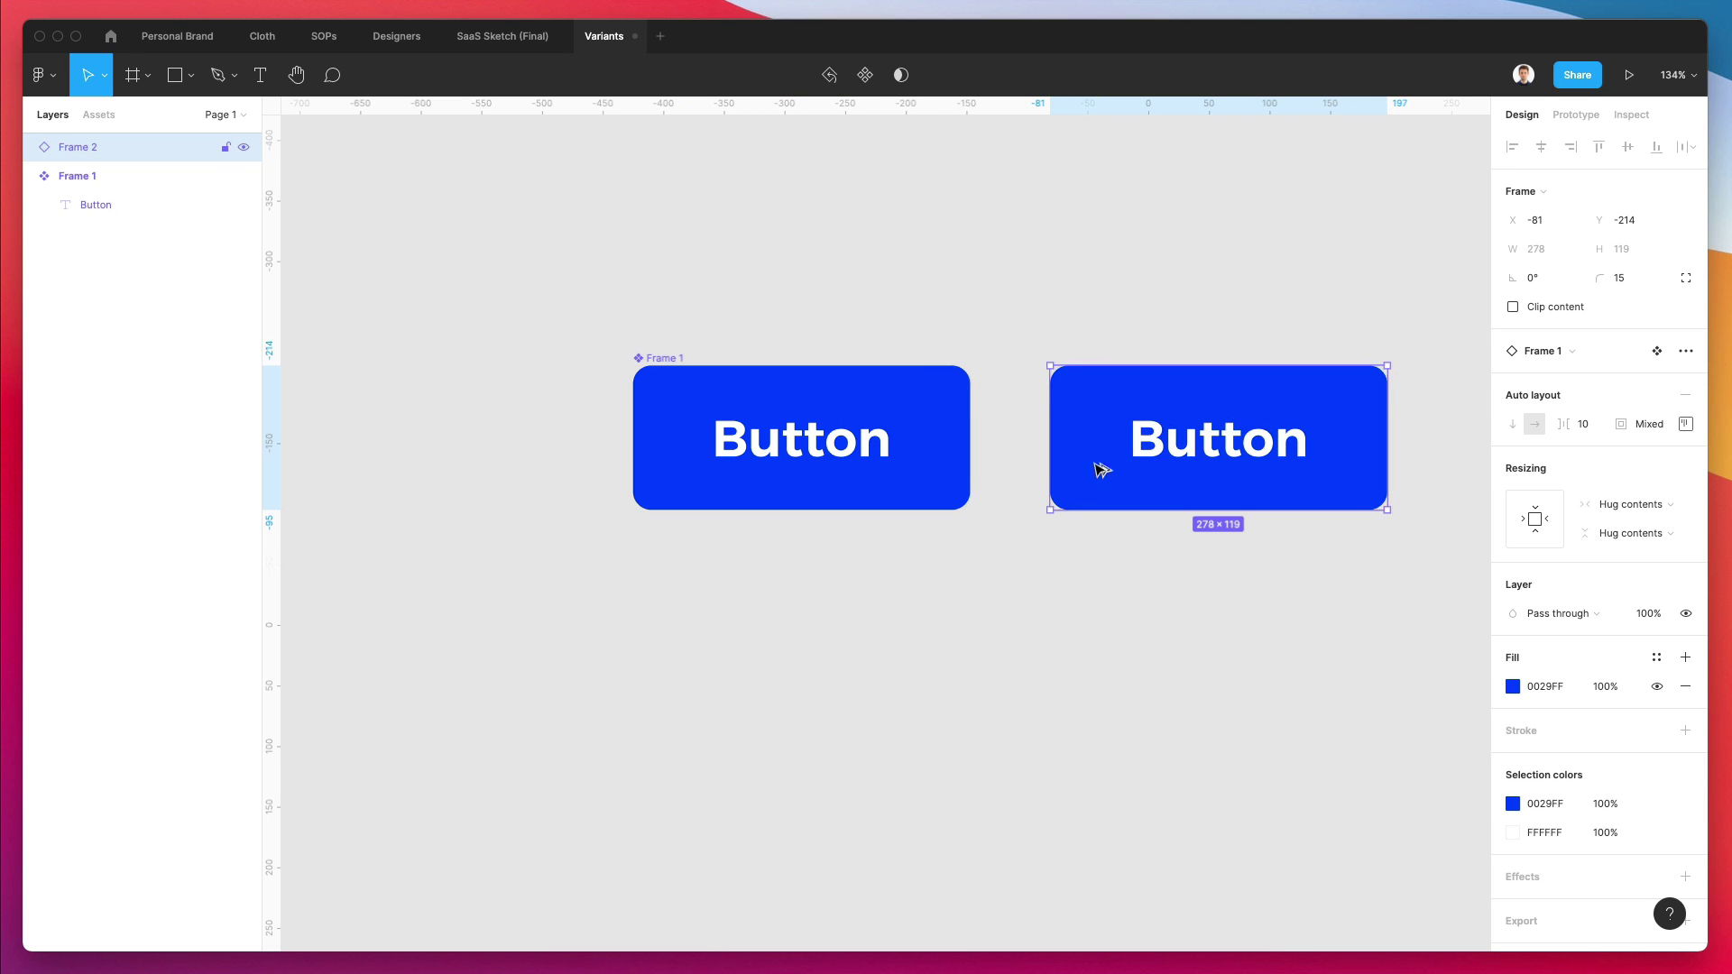
{"action": "scroll", "coordinate": [943, 286], "scroll_direction": "right", "scroll_amount": 3}
{"action": "scroll", "coordinate": [947, 298], "scroll_direction": "down", "scroll_amount": 1}
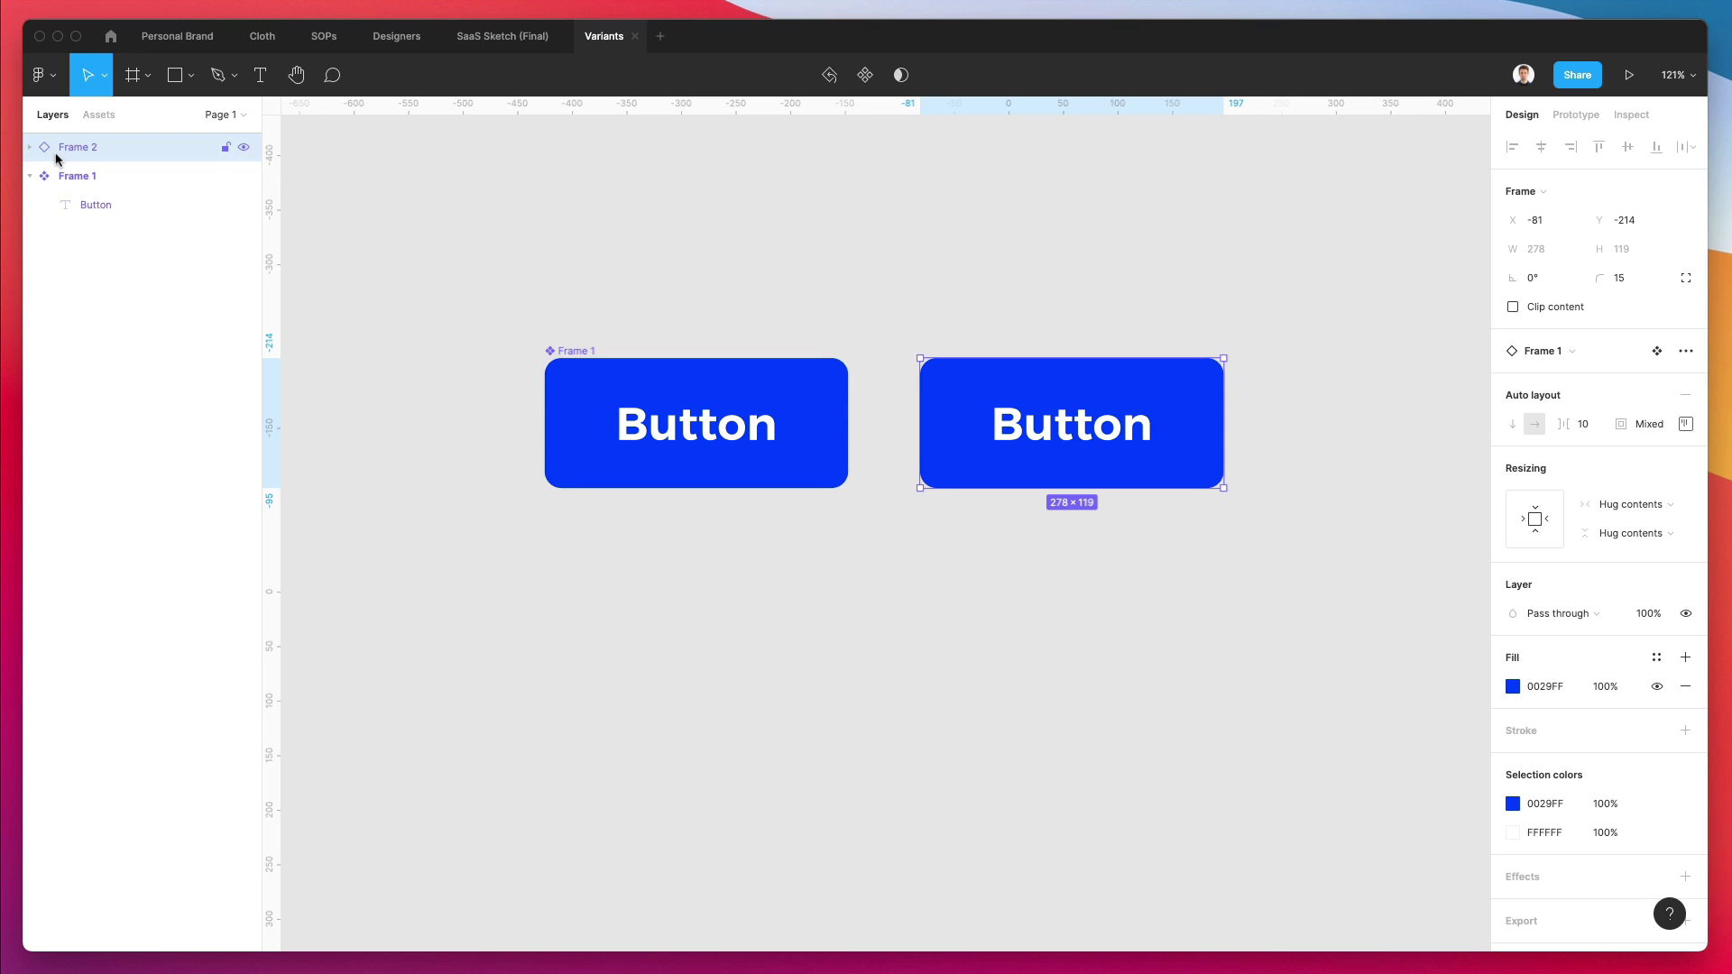
{"action": "left_click_drag", "start_coordinate": [440, 285], "coordinate": [1476, 629]}
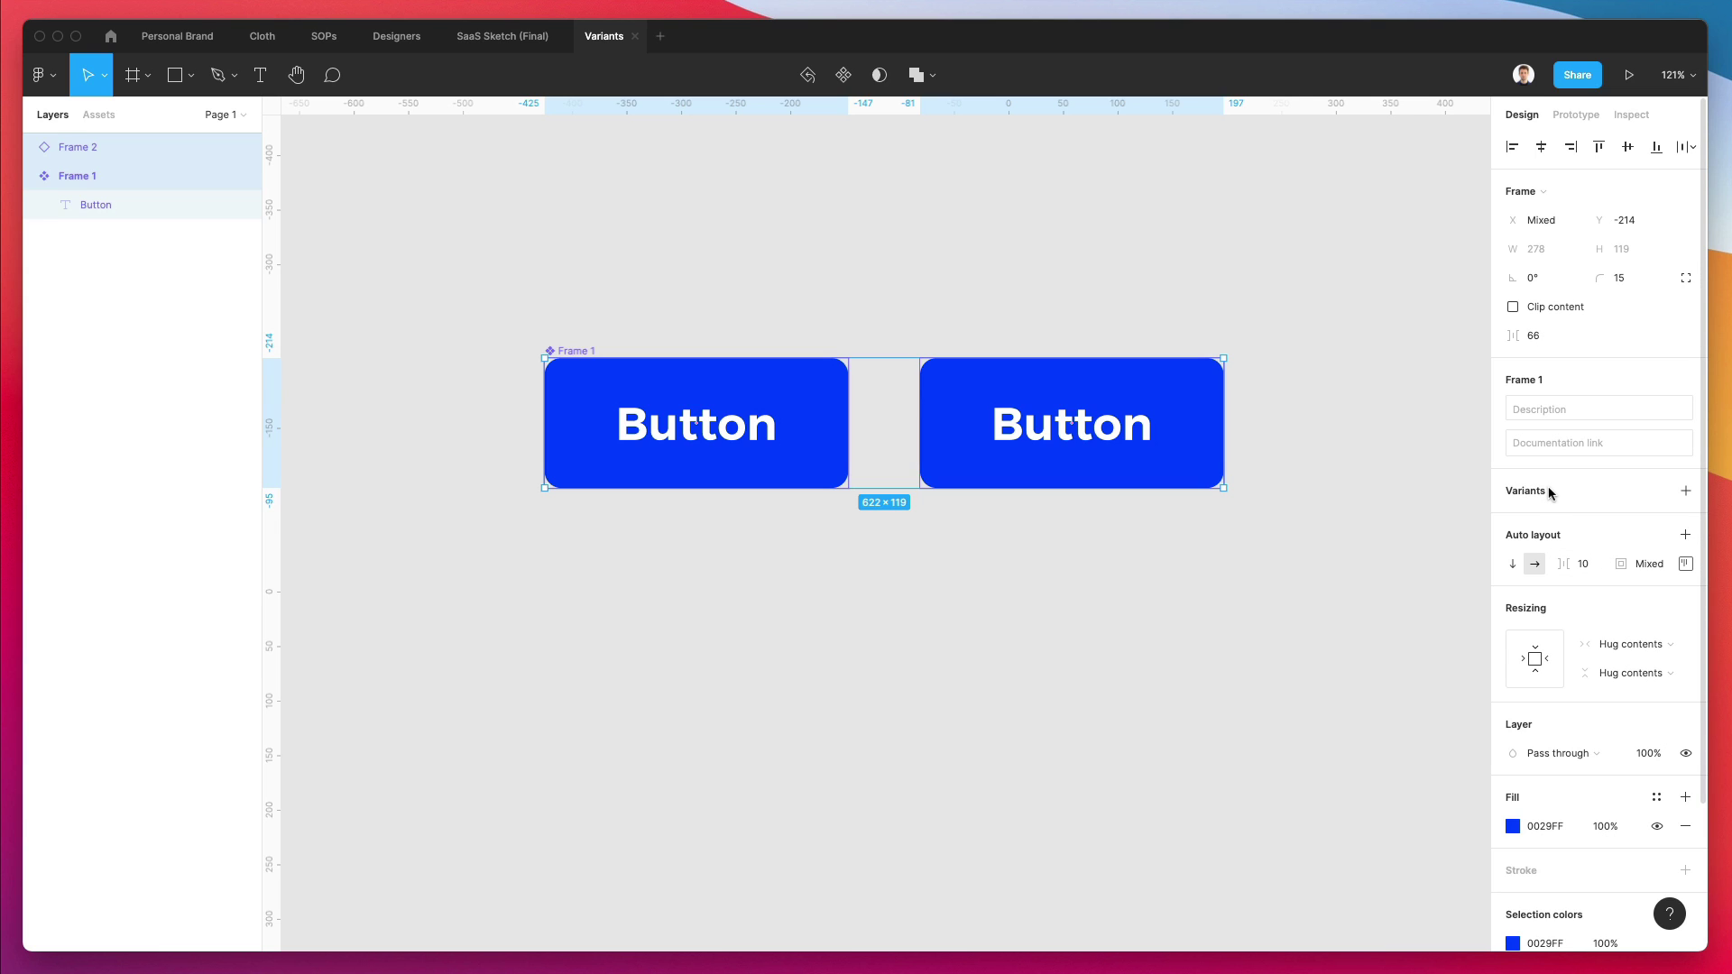
Step: Add a second variant, Variant2, and colour its Button text blue 0029FF
{"action": "left_click", "coordinate": [1685, 490]}
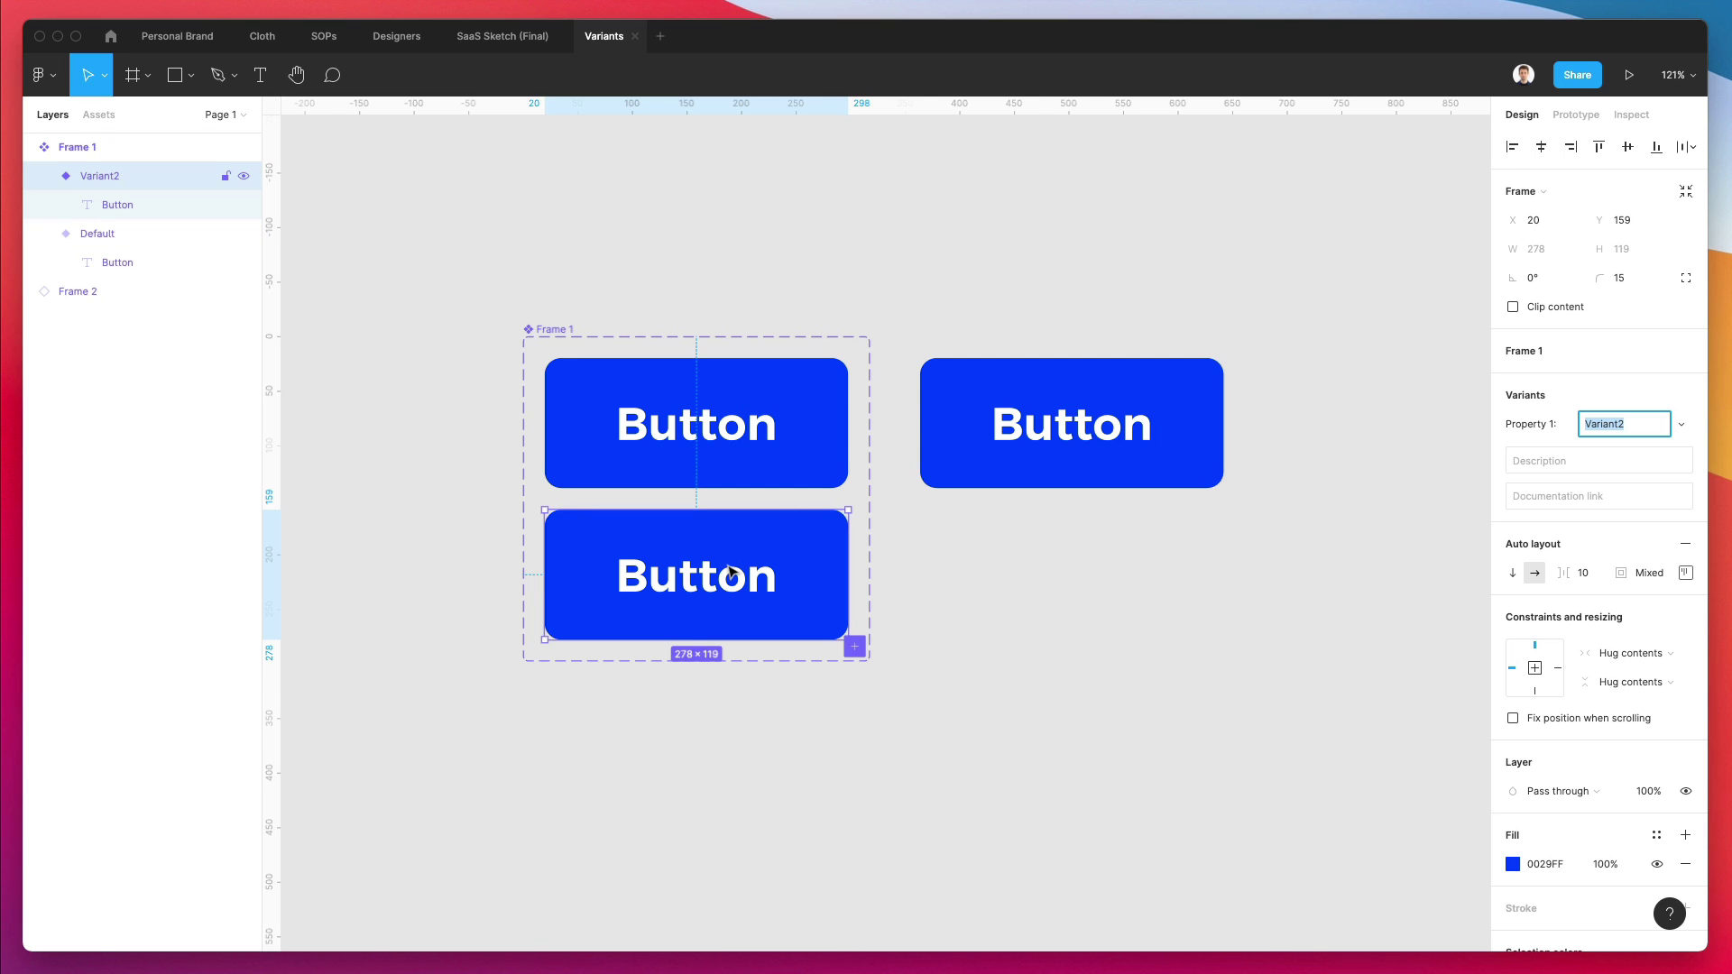
{"action": "scroll", "coordinate": [758, 572], "scroll_direction": "left", "scroll_amount": 1}
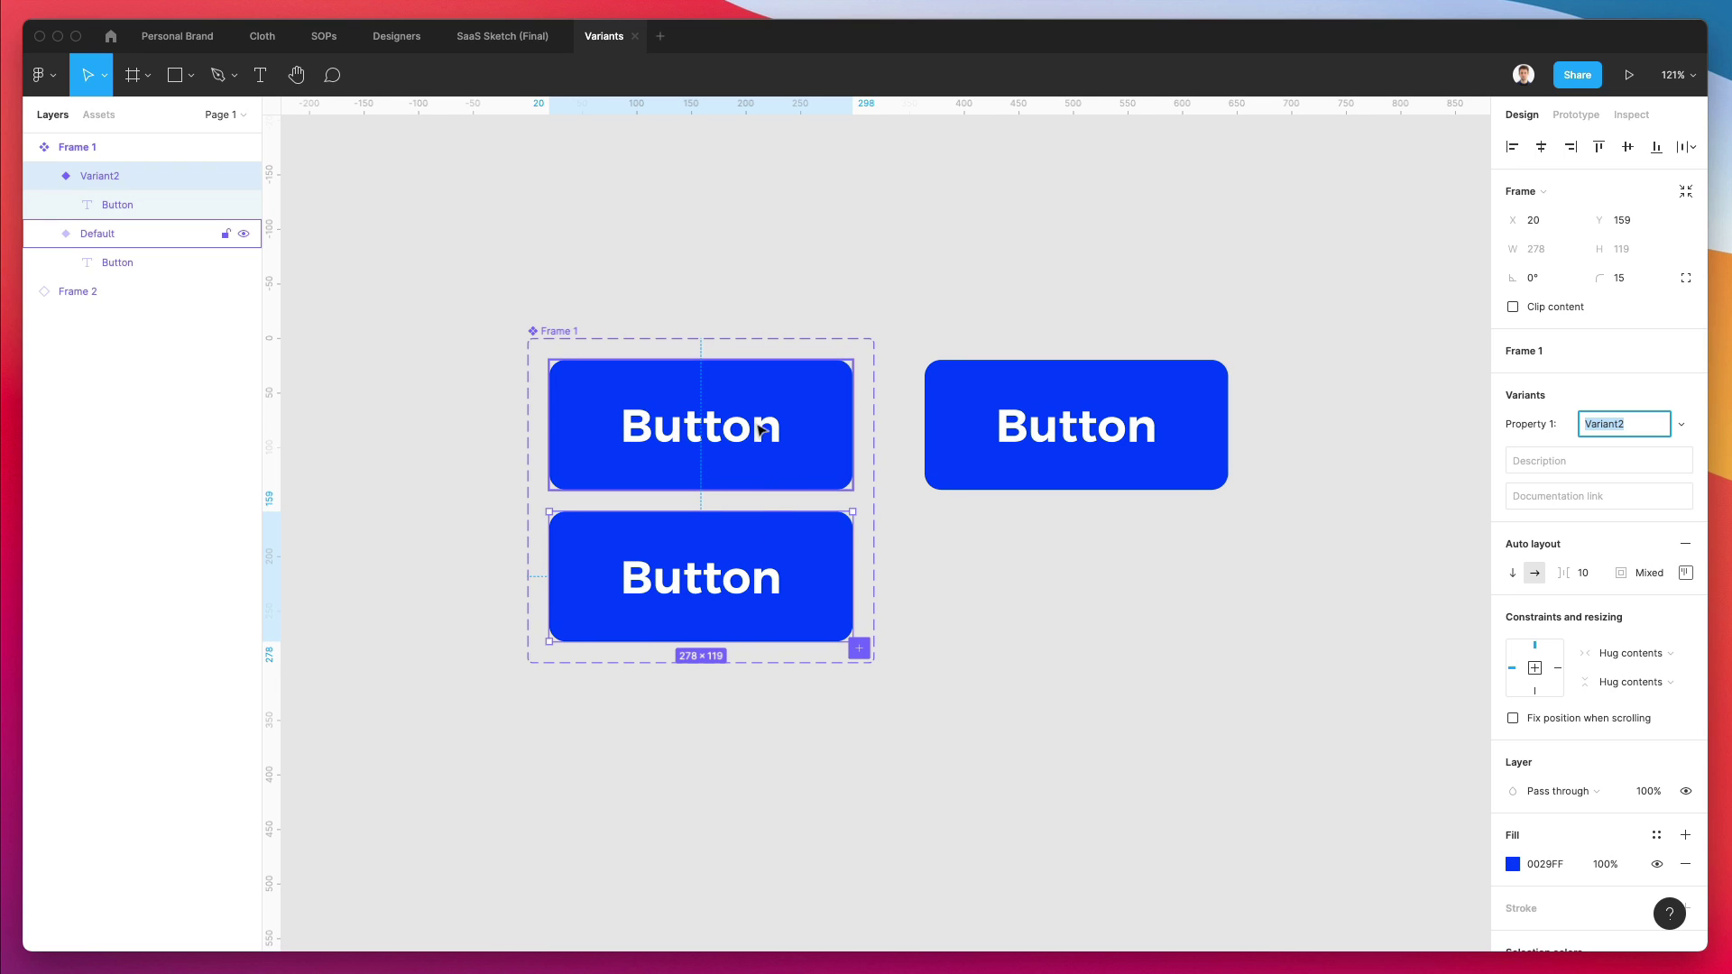
{"action": "left_click", "coordinate": [731, 581]}
{"action": "key", "text": "i"}
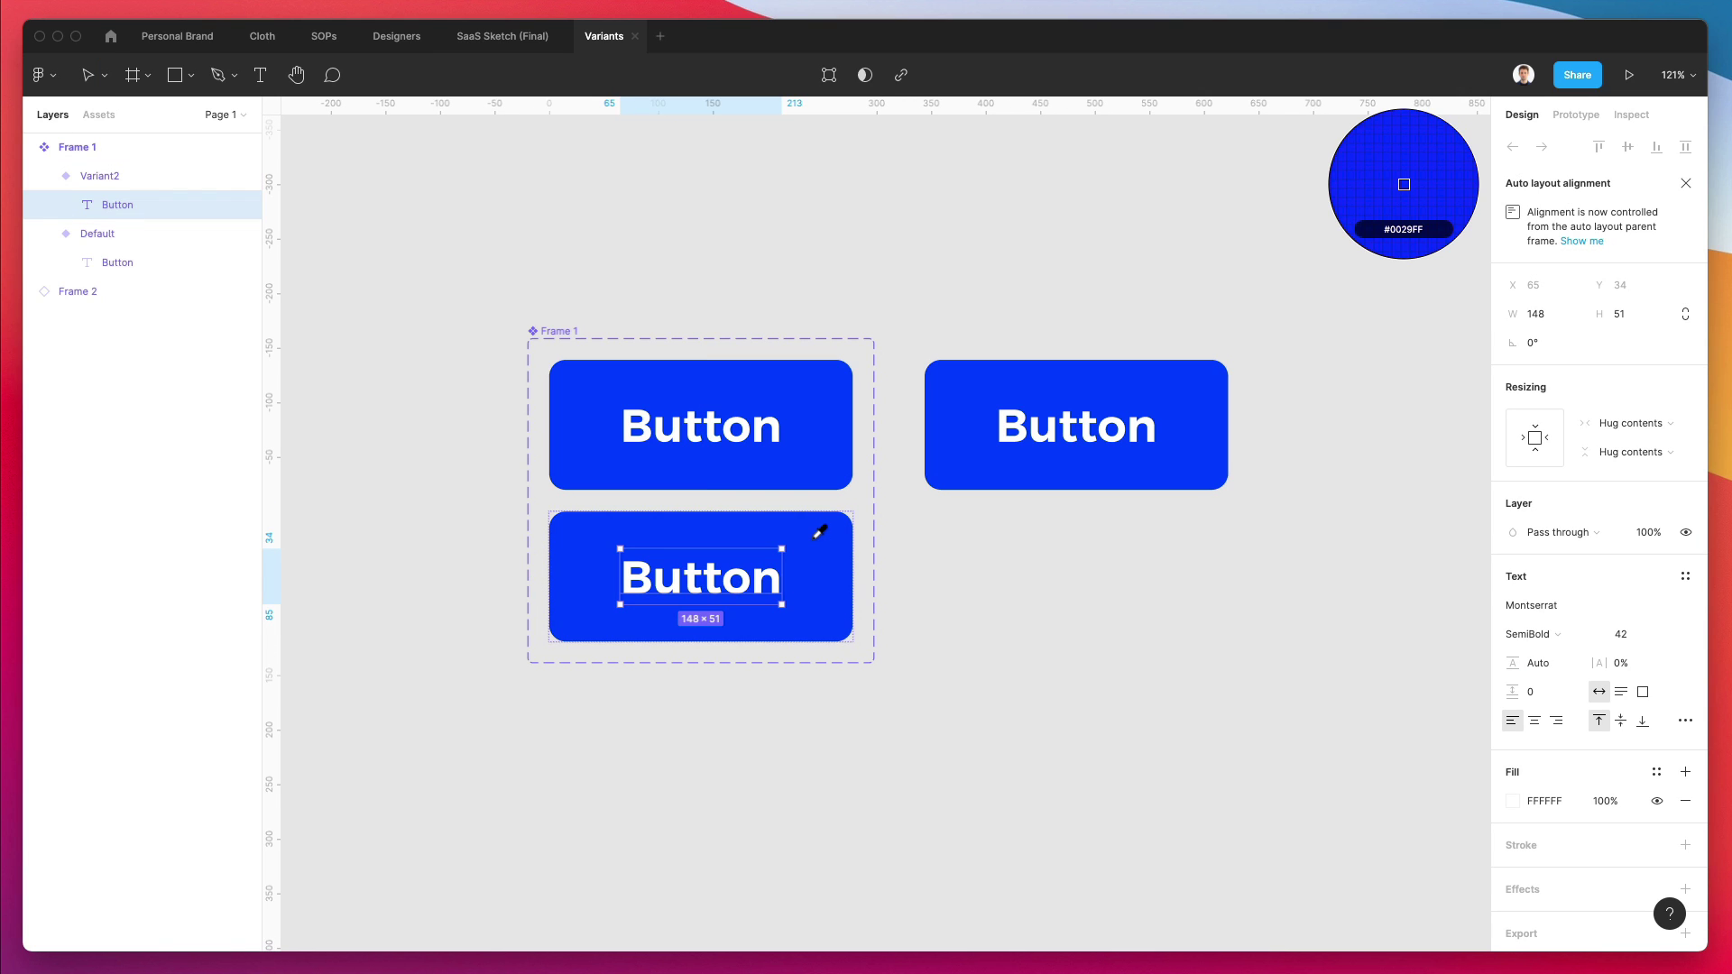
{"action": "left_click", "coordinate": [820, 532]}
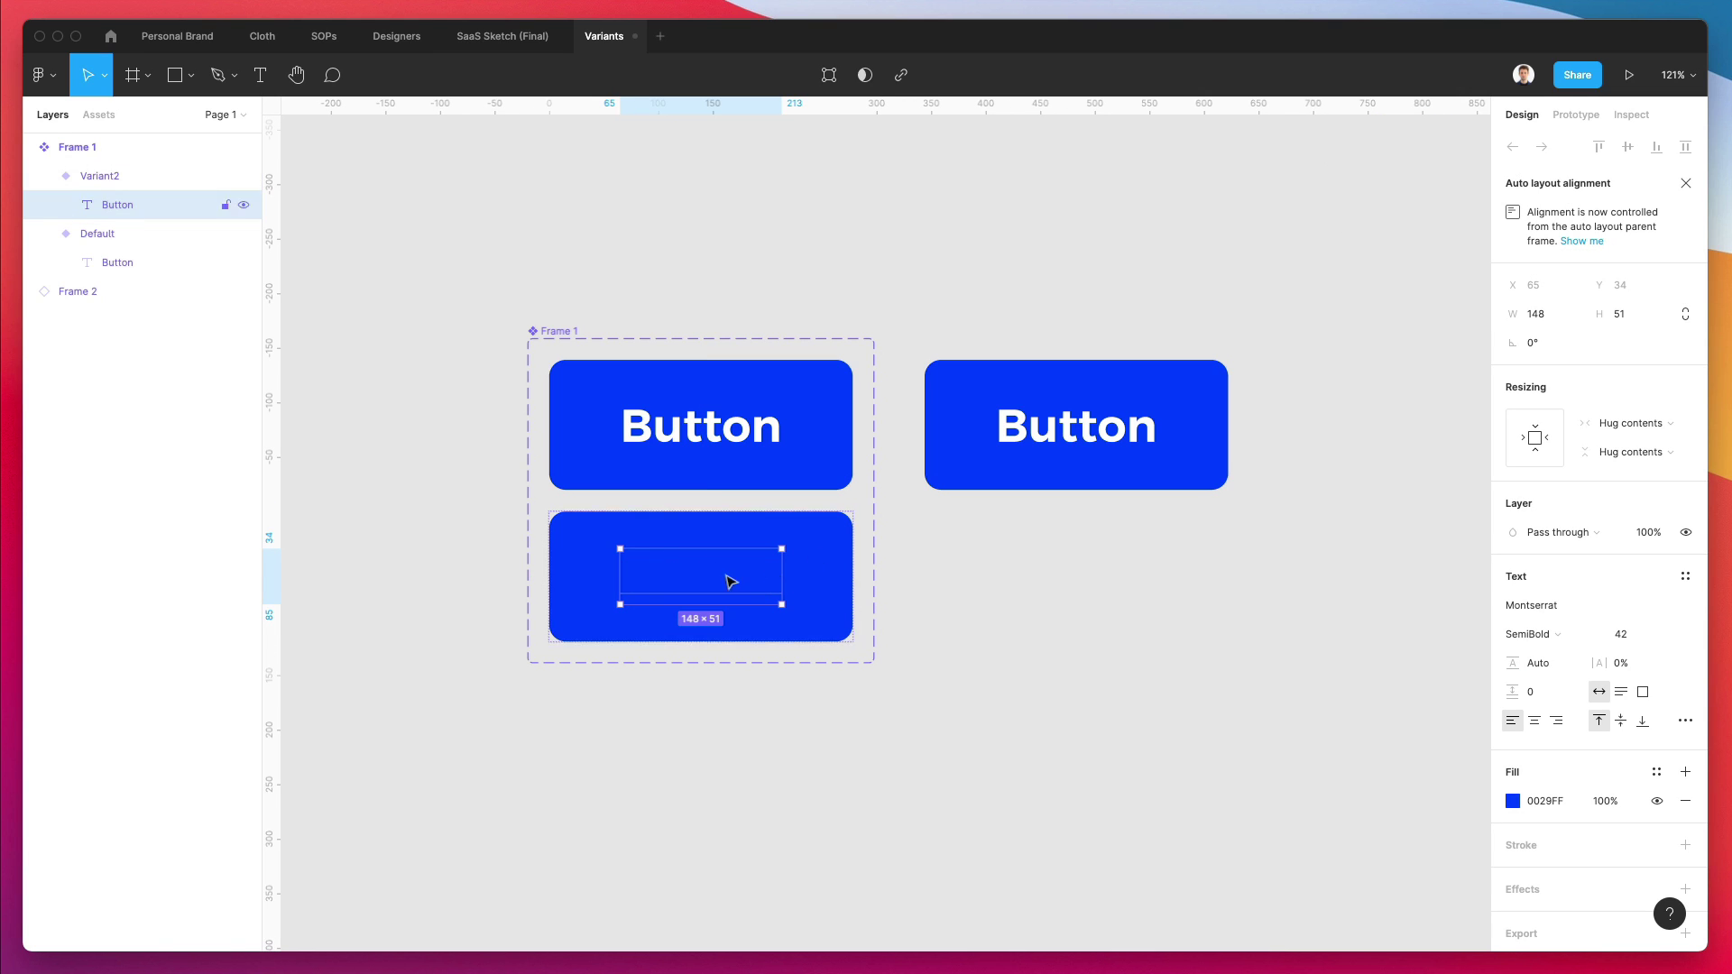
Step: Set Variant2's fill opacity to 10%
{"action": "left_click", "coordinate": [758, 533]}
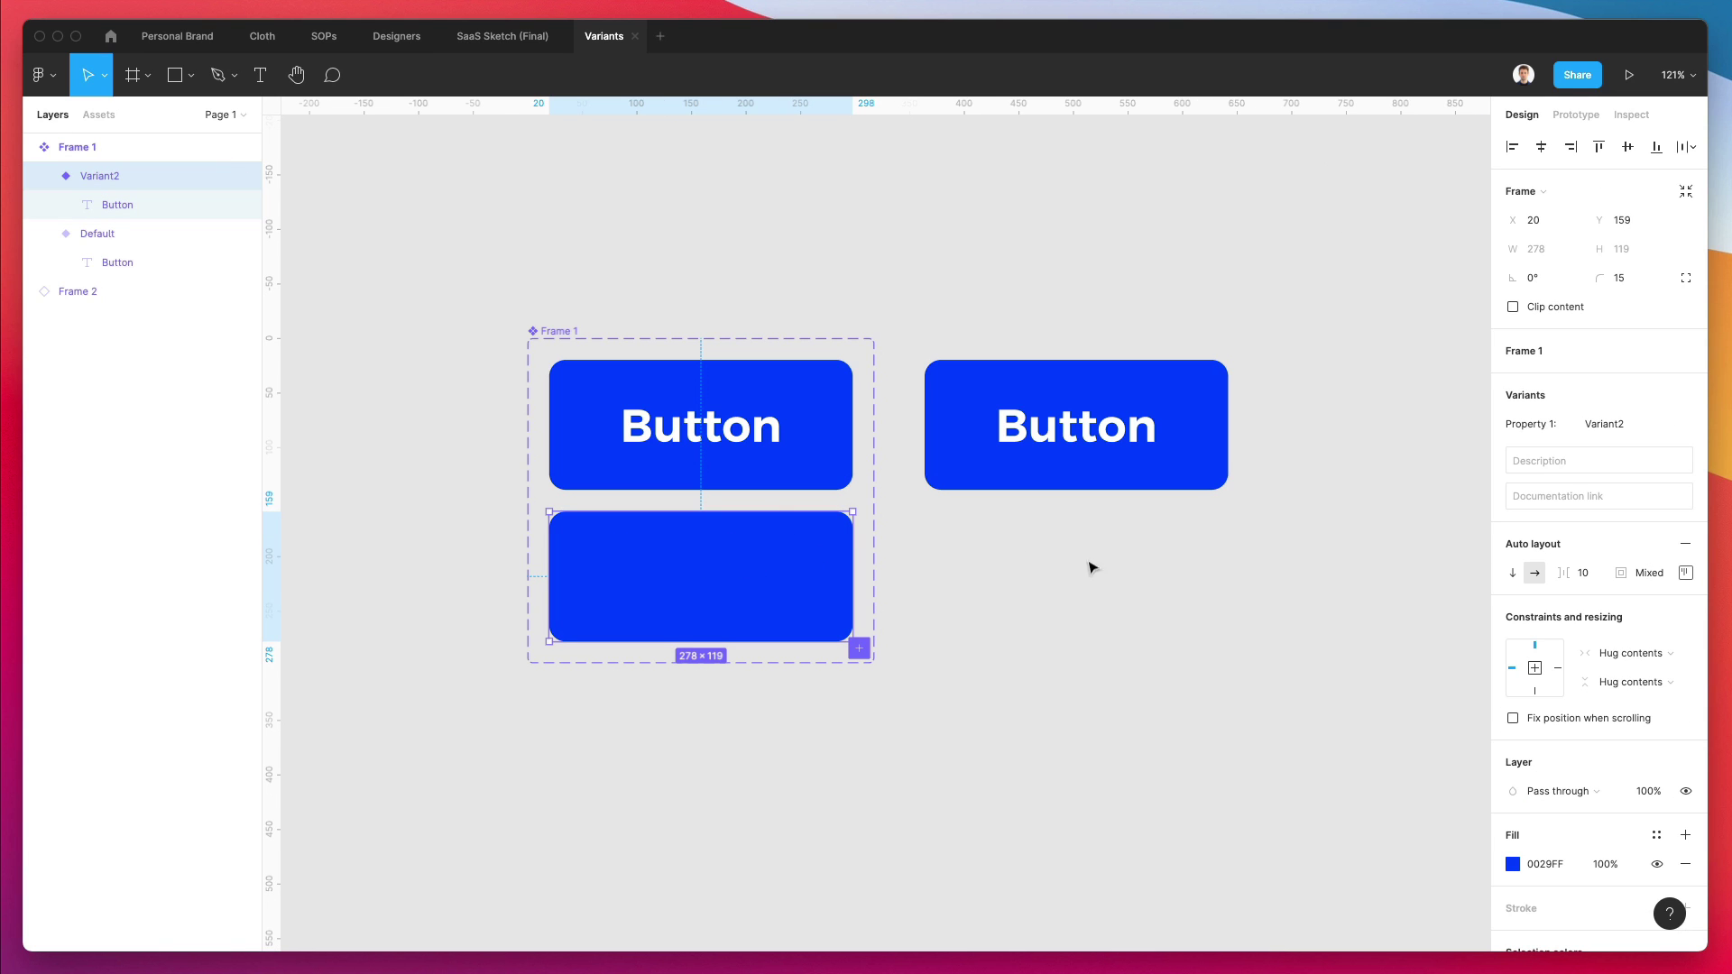
{"action": "left_click", "coordinate": [1609, 864]}
{"action": "key", "text": "Return"}
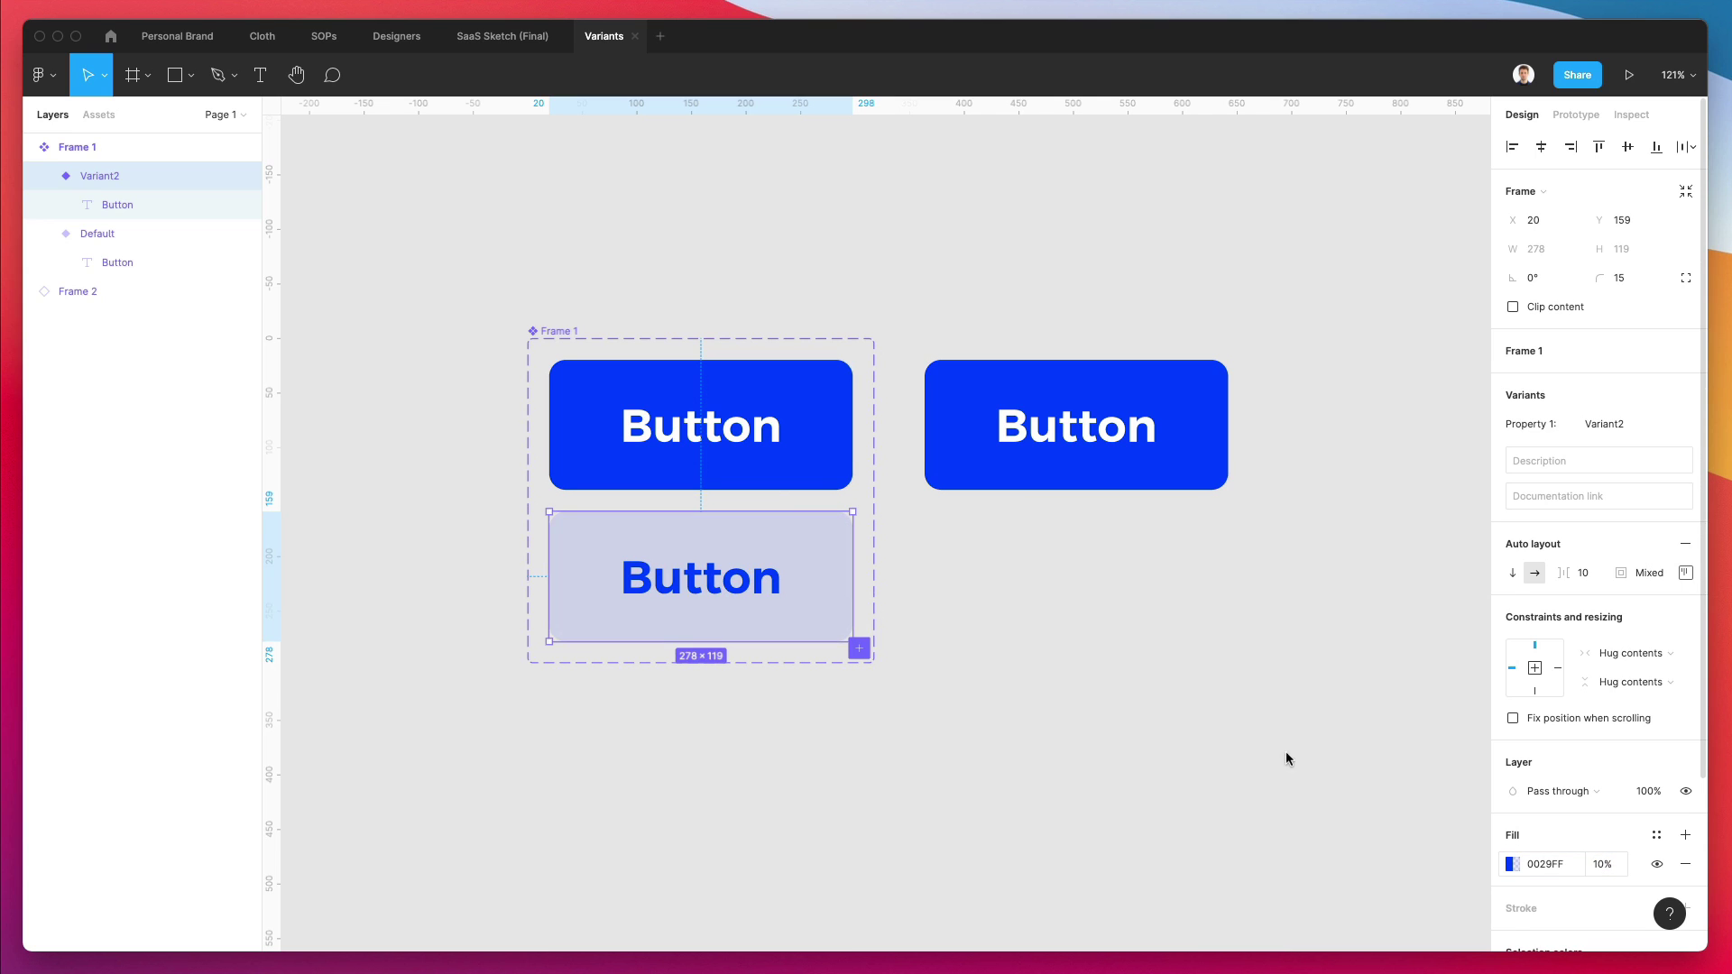
{"action": "left_click", "coordinate": [997, 611]}
{"action": "left_click", "coordinate": [667, 515]}
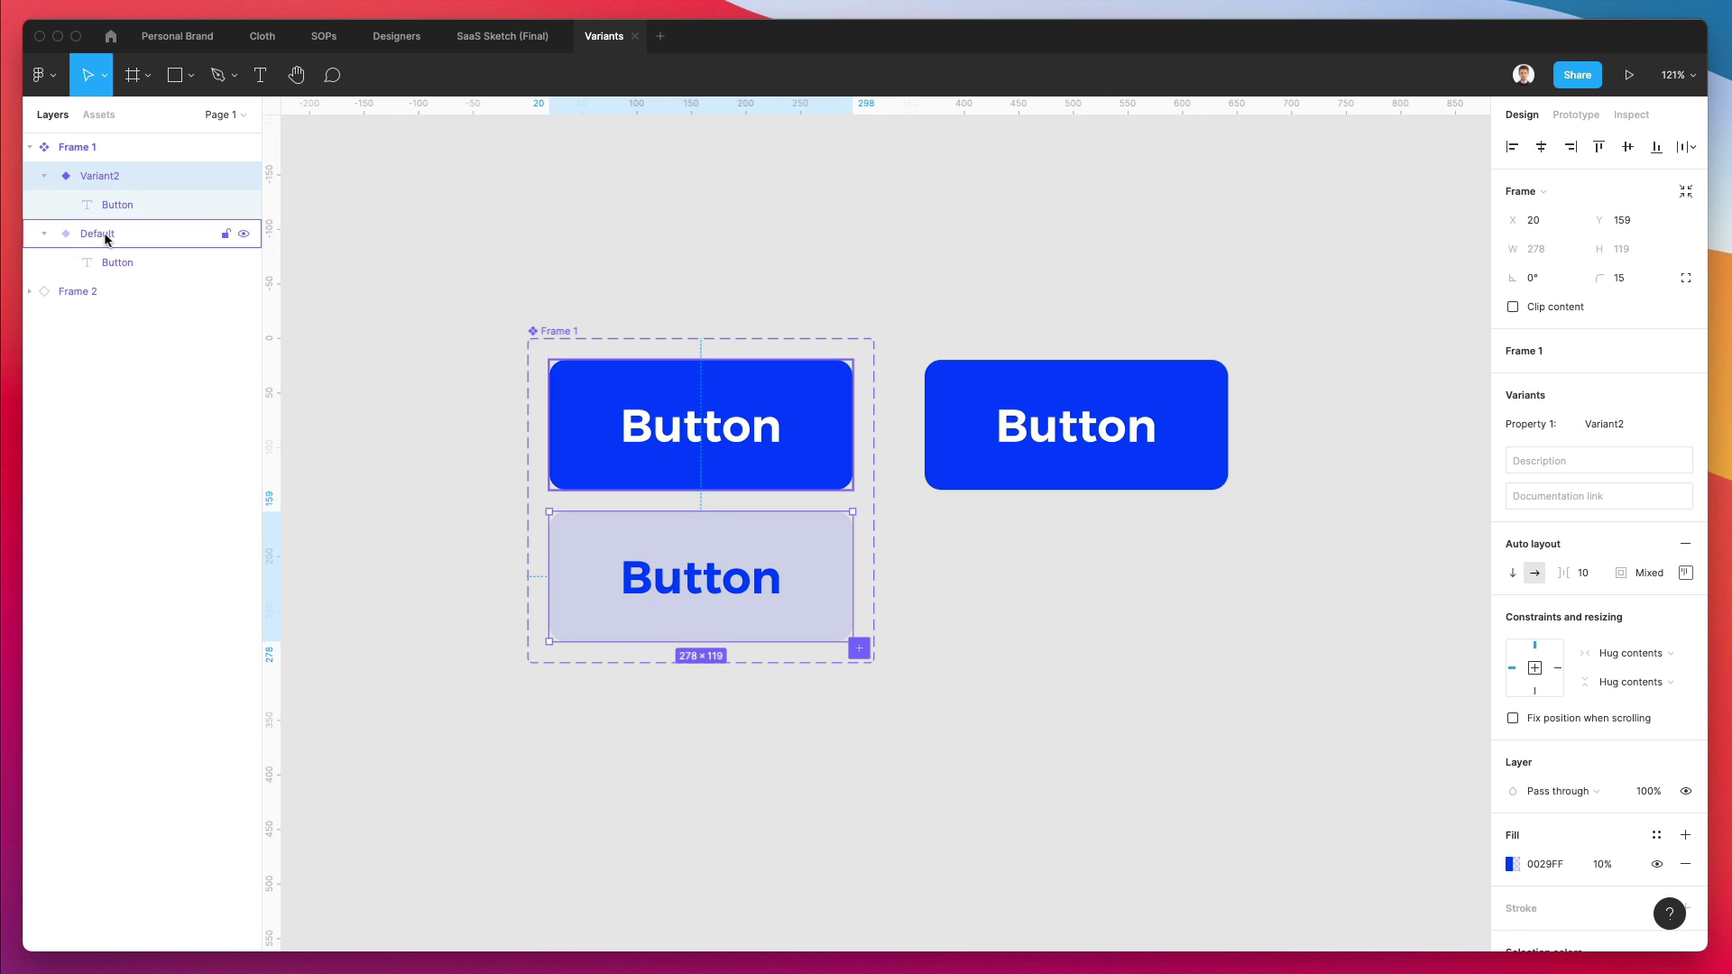
Step: Enlarge the Button component set downward to make room for another variant
{"action": "left_click", "coordinate": [104, 235]}
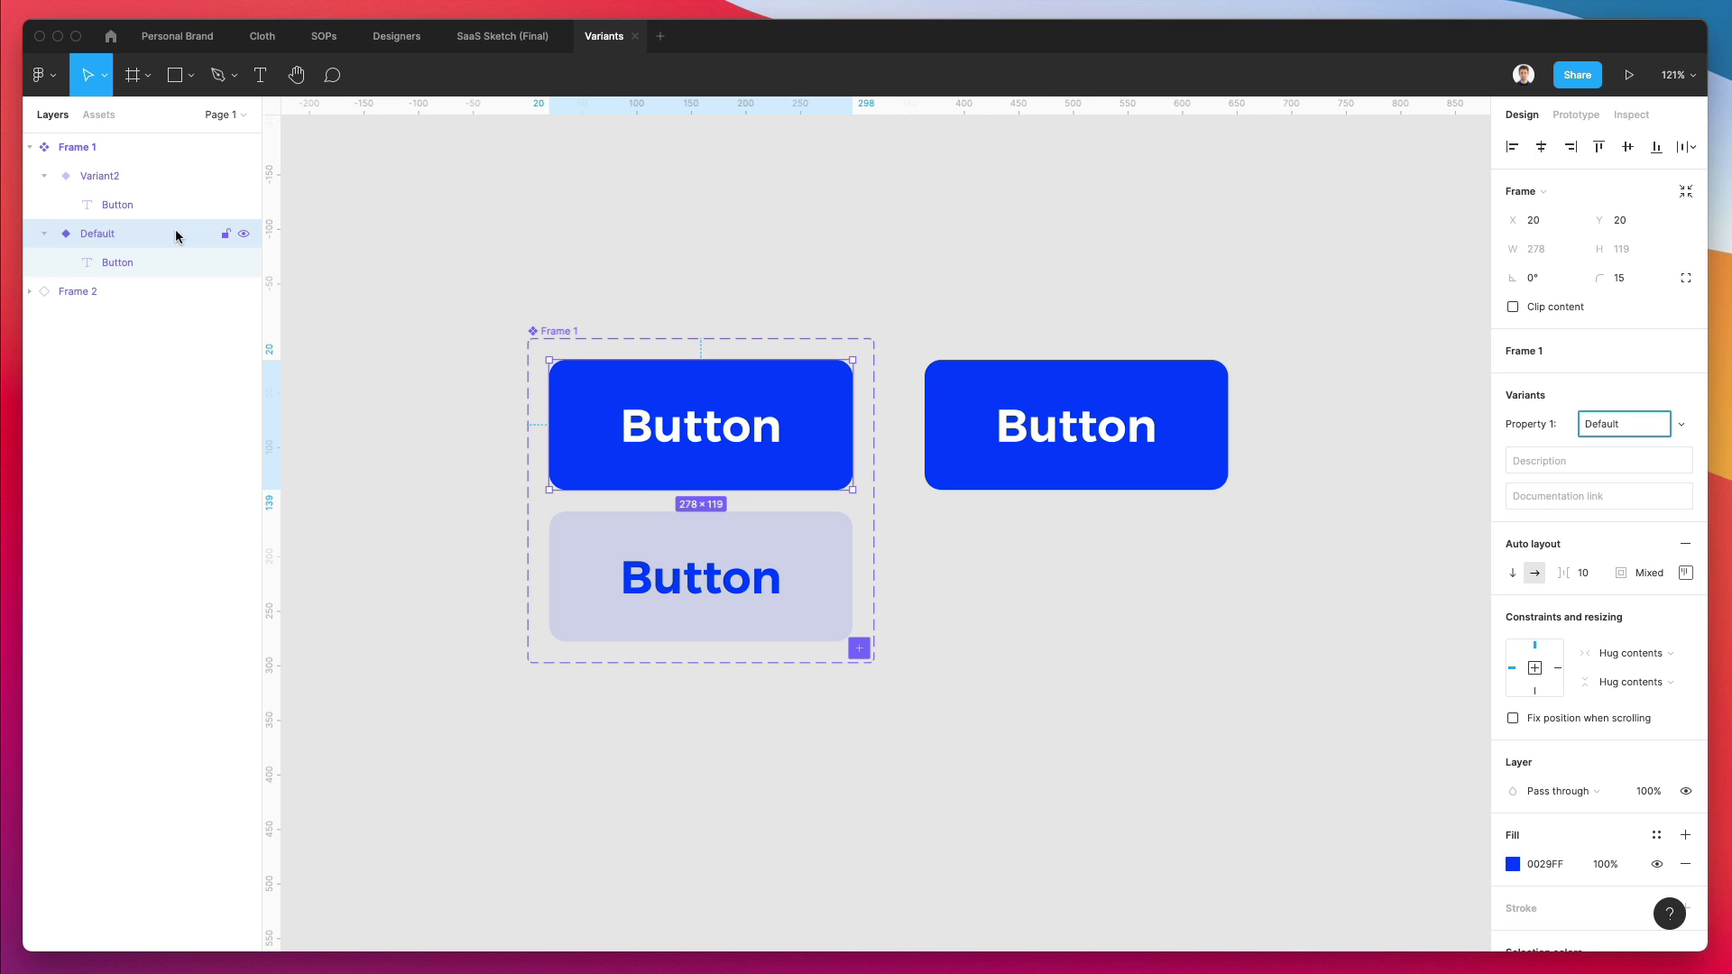
{"action": "left_click", "coordinate": [556, 331]}
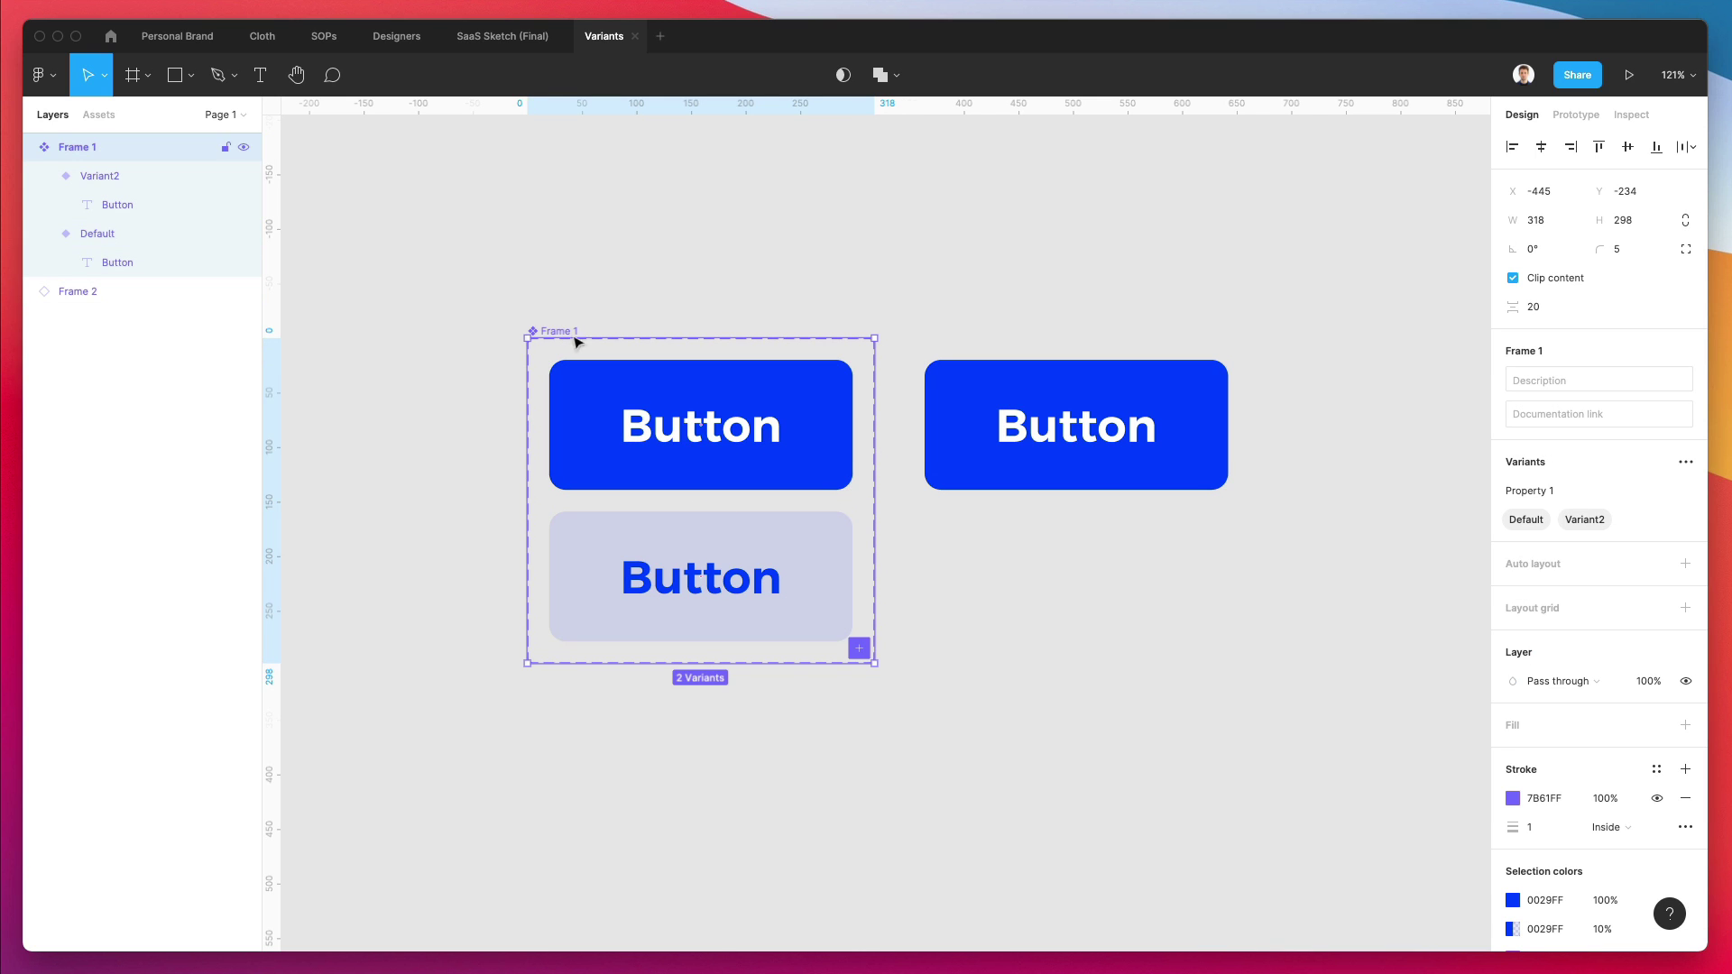
{"action": "left_click_drag", "start_coordinate": [869, 662], "coordinate": [880, 878]}
{"action": "scroll", "coordinate": [549, 247], "scroll_direction": "down", "scroll_amount": 1}
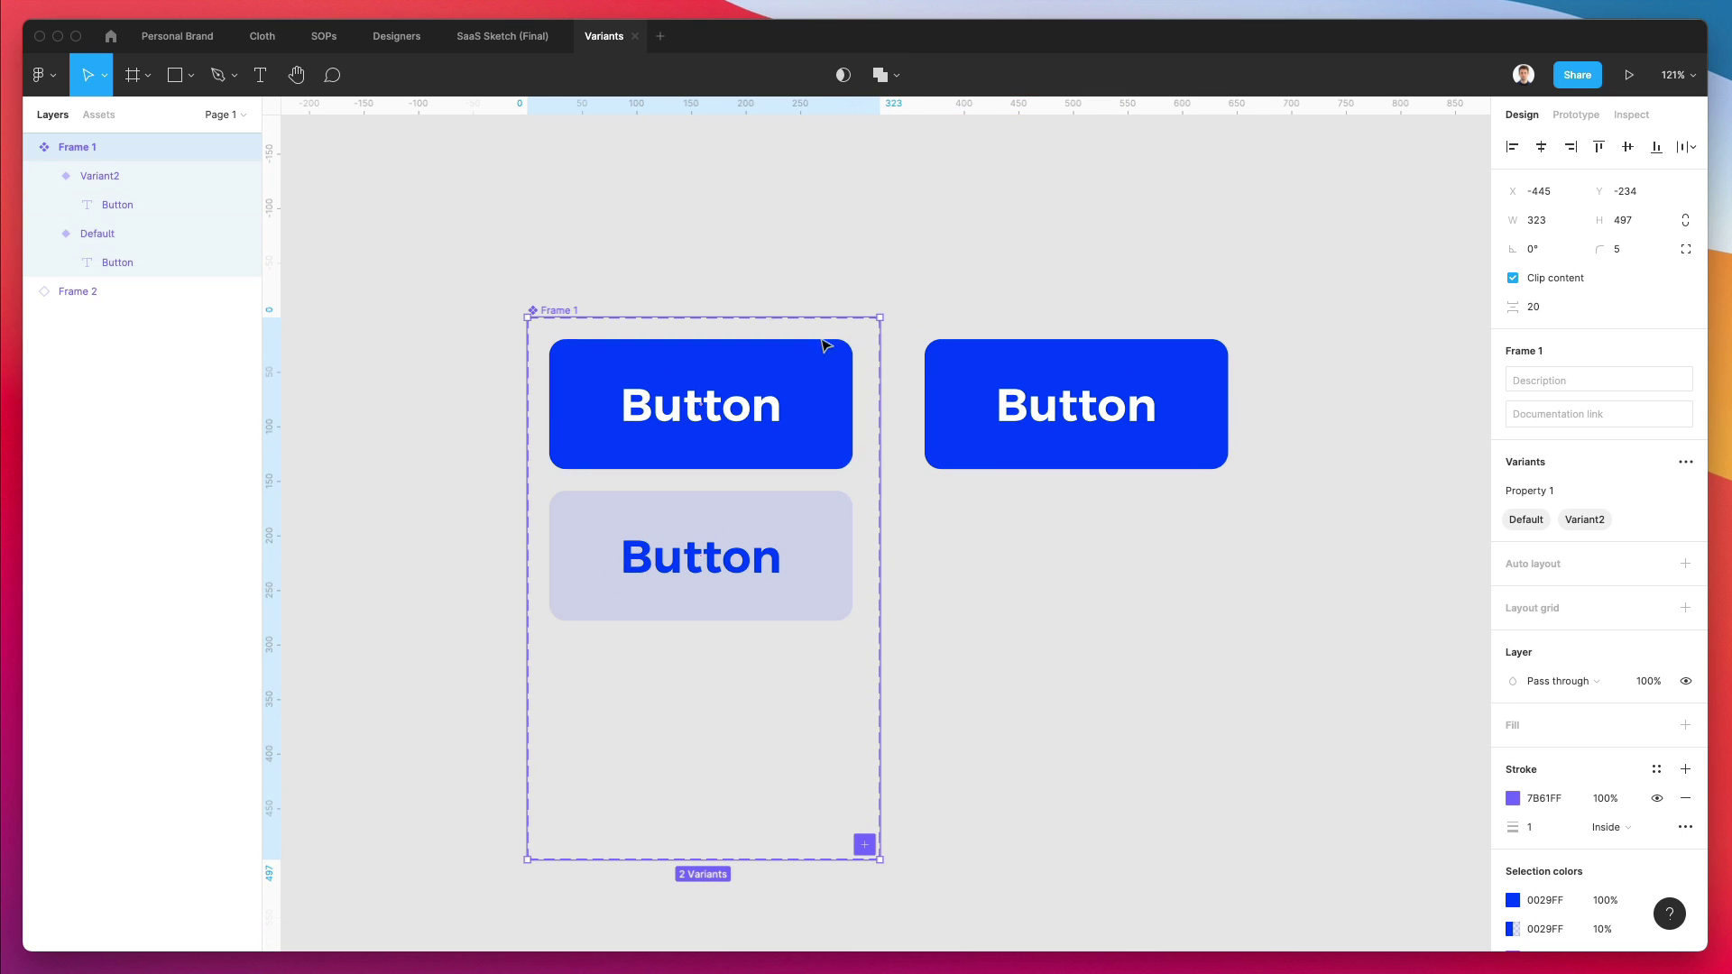
{"action": "scroll", "coordinate": [764, 374], "scroll_direction": "down", "scroll_amount": 3}
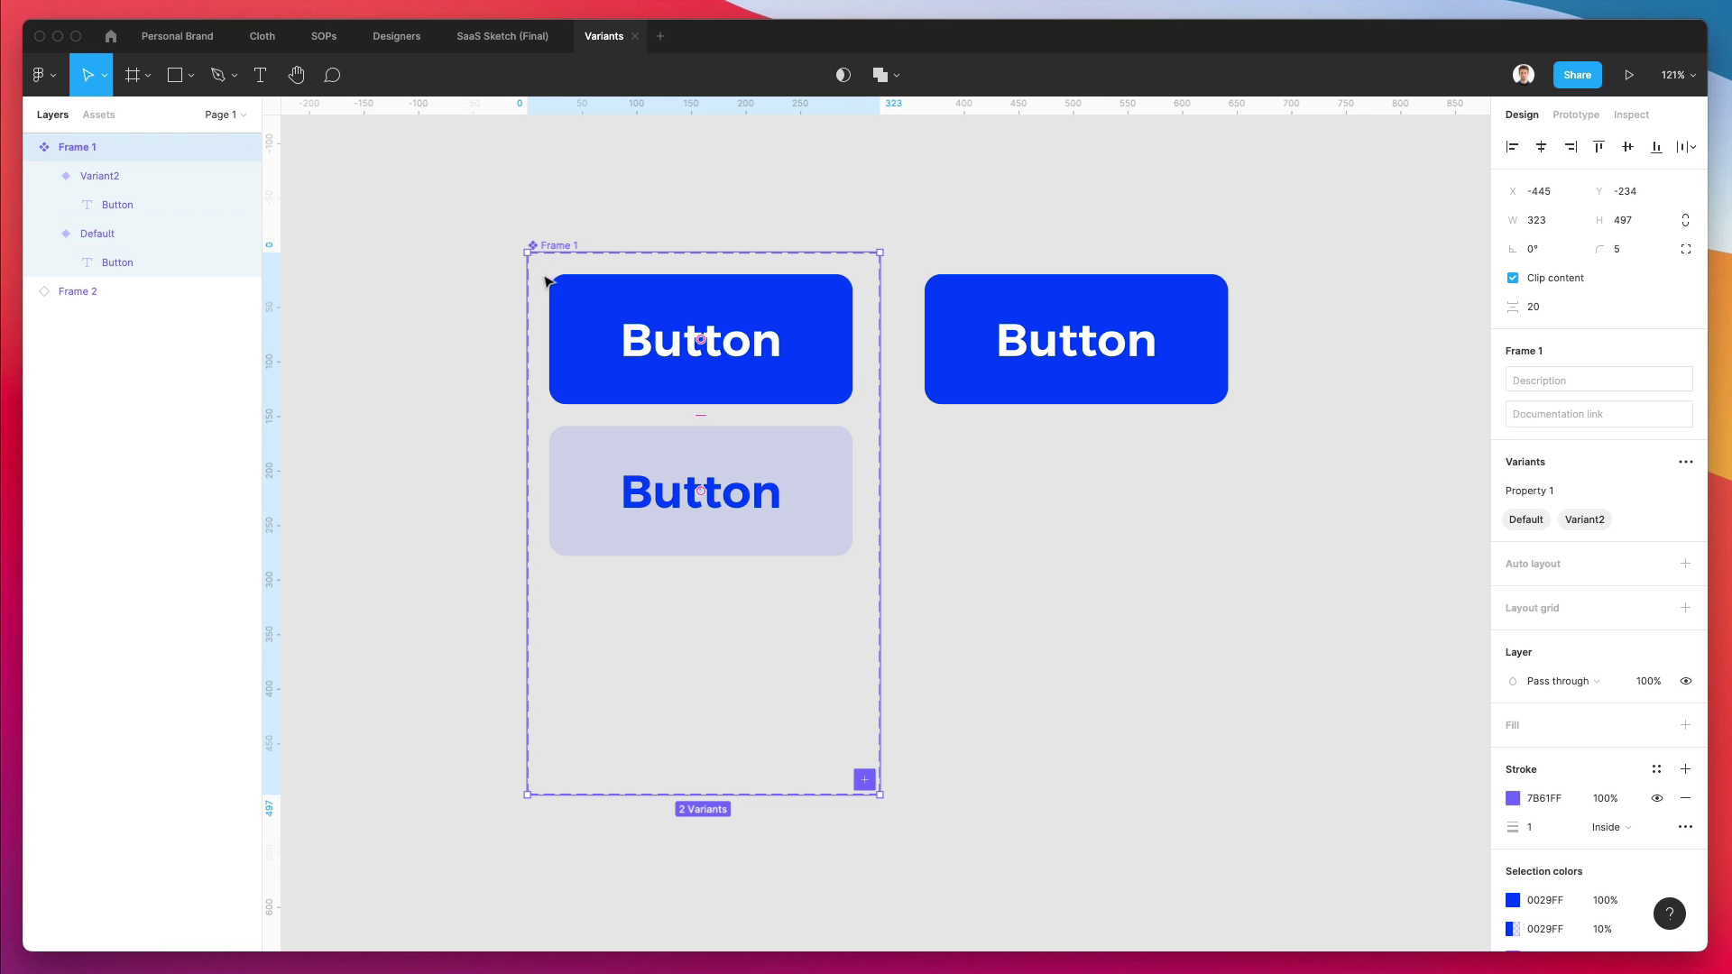
Step: Duplicate Variant2 as Variant3 and place it below Variant2
{"action": "left_click", "coordinate": [110, 175]}
{"action": "key", "text": "ctrl+c"}
{"action": "key", "text": "ctrl+v"}
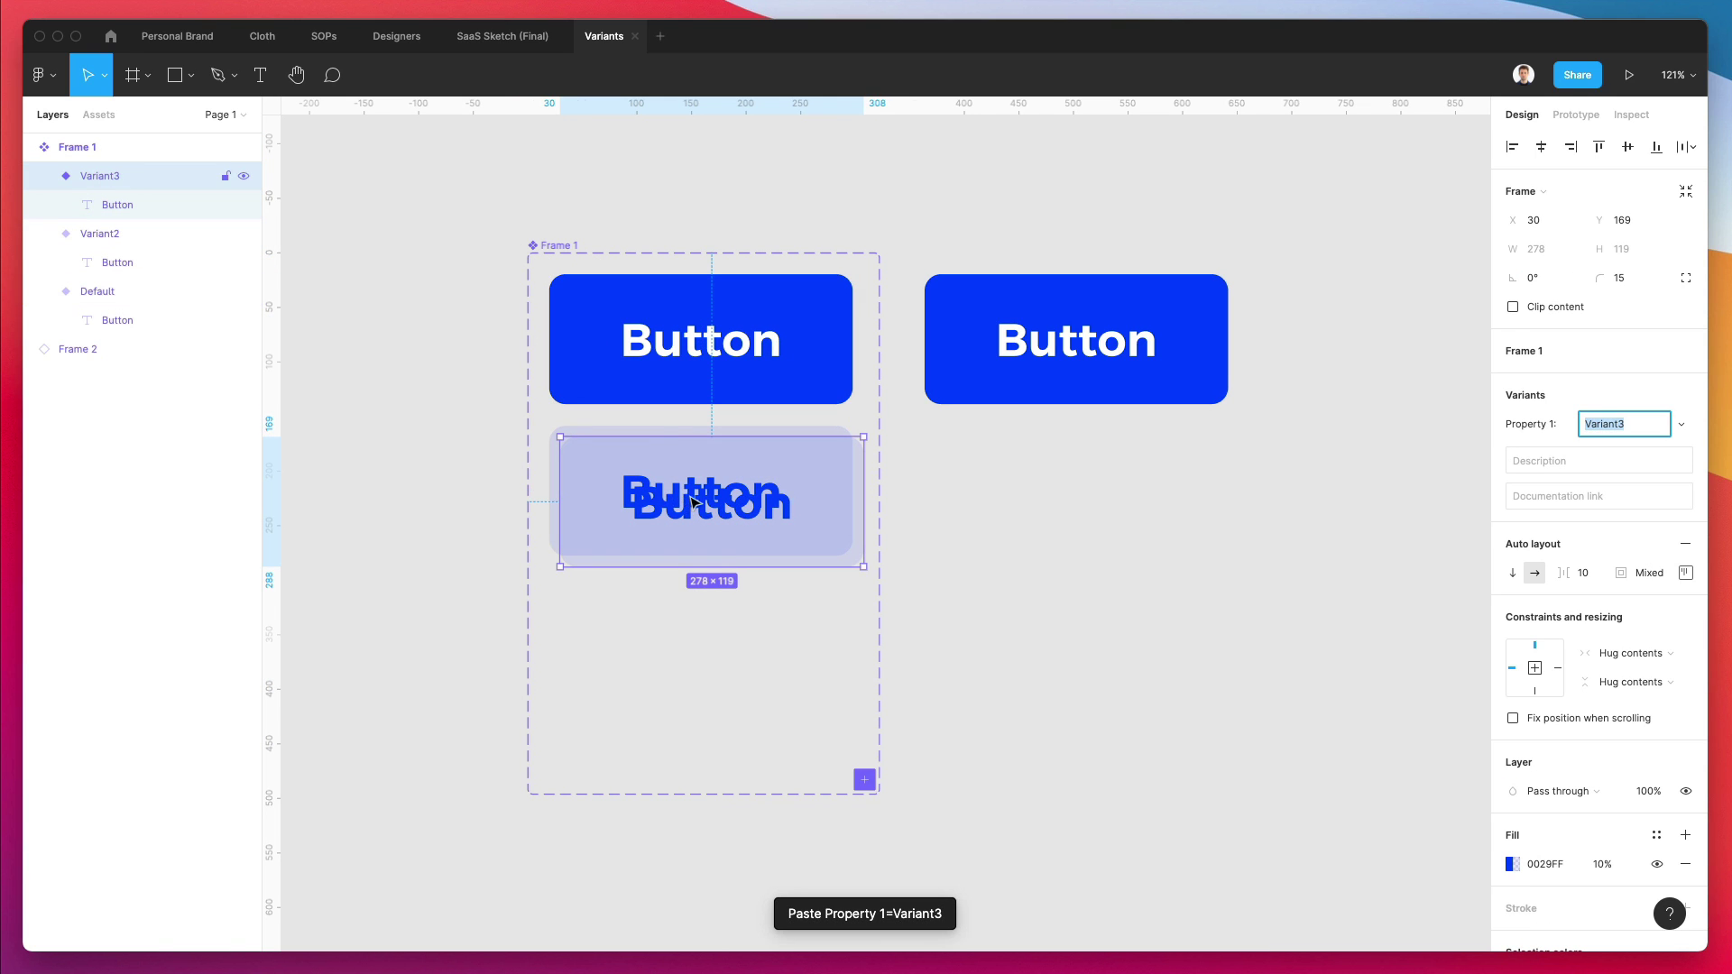
{"action": "left_click_drag", "start_coordinate": [693, 502], "coordinate": [678, 642]}
{"action": "scroll", "coordinate": [738, 651], "scroll_direction": "up", "scroll_amount": 1}
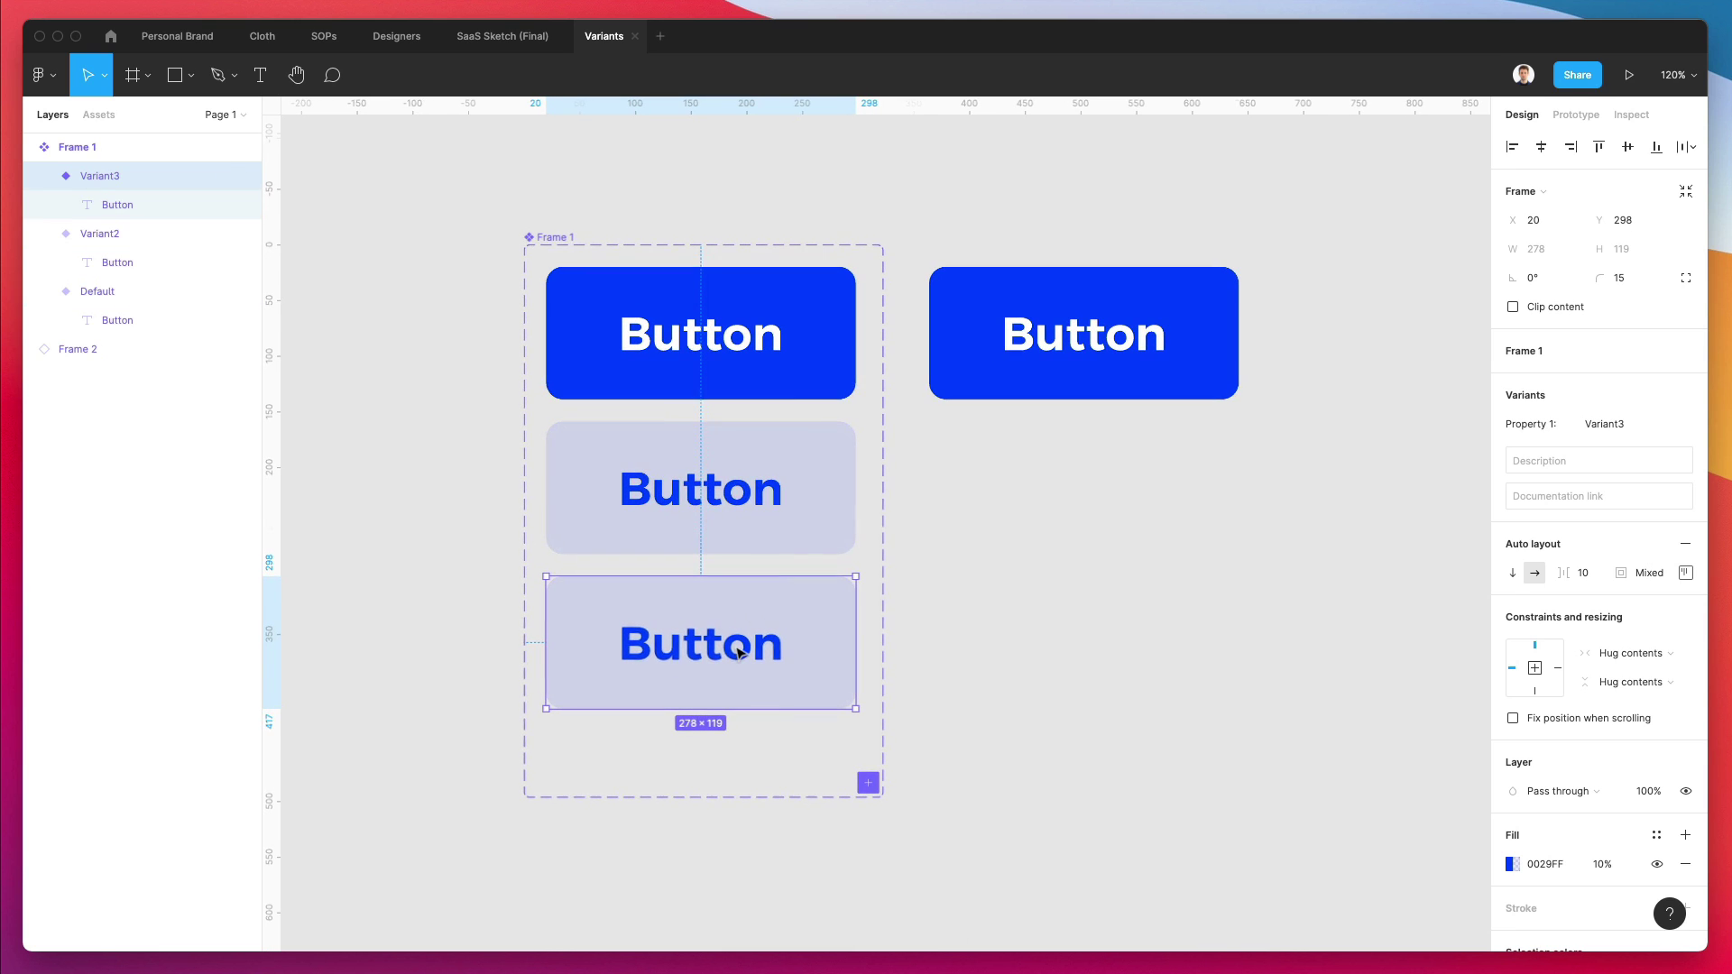
Step: Make Variant3's Button text black
{"action": "left_click", "coordinate": [770, 641]}
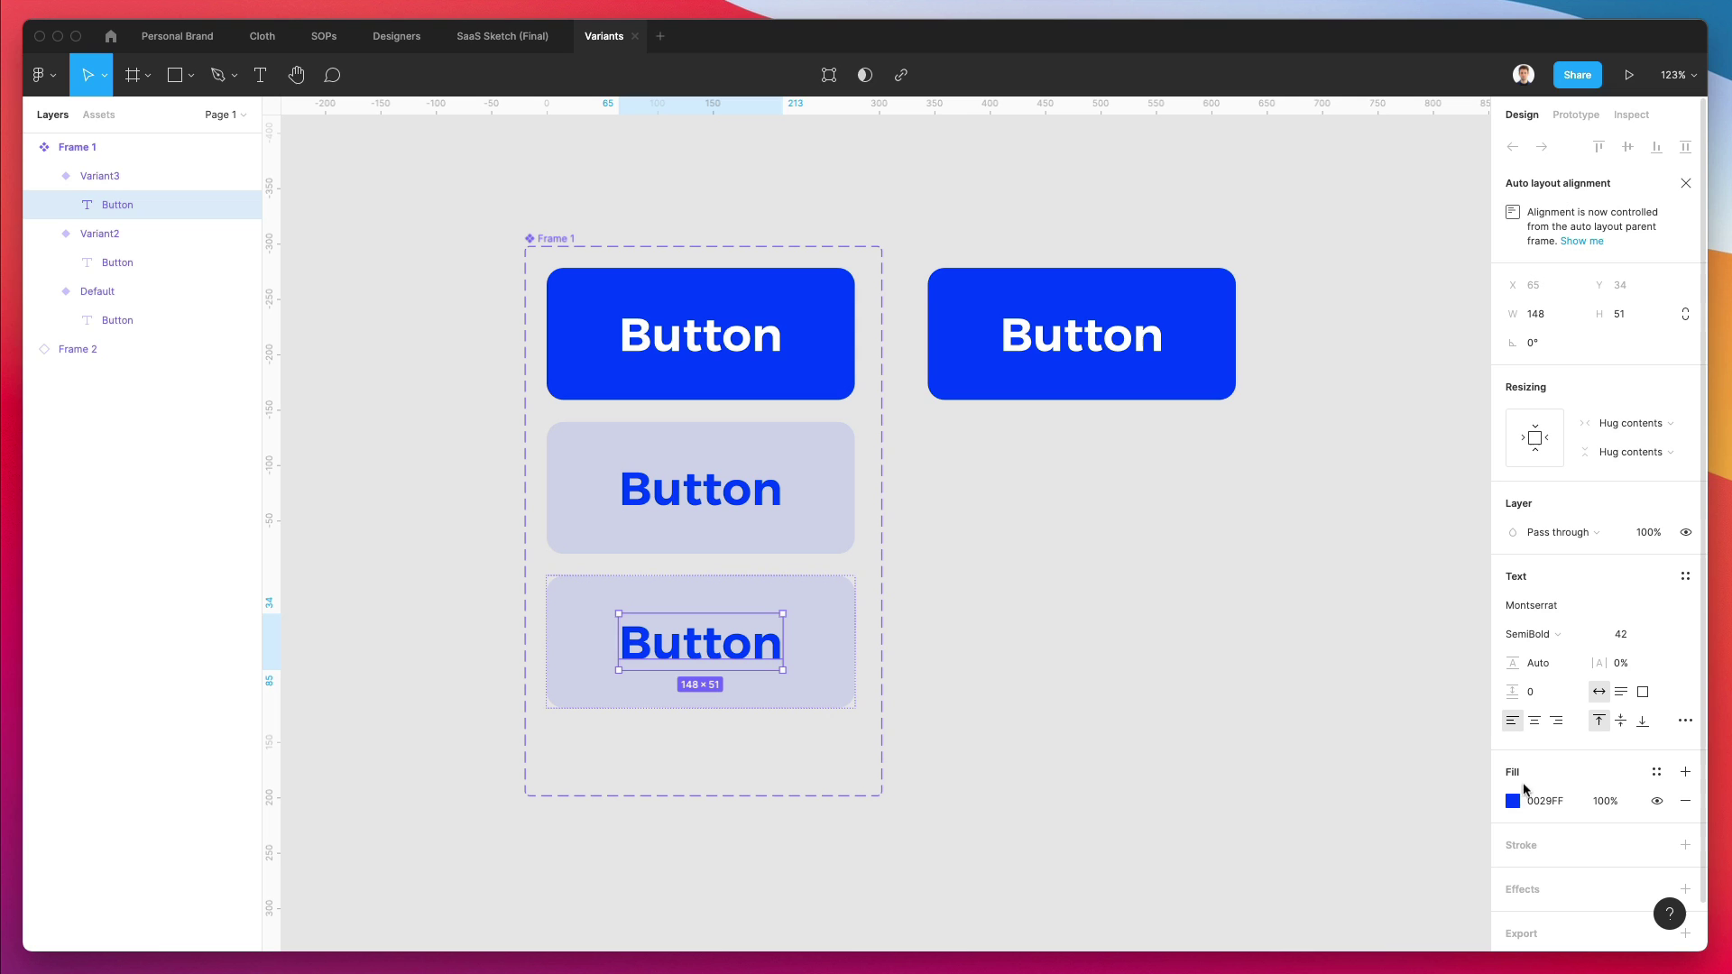
{"action": "left_click", "coordinate": [1512, 800]}
{"action": "left_click_drag", "start_coordinate": [1345, 610], "coordinate": [1233, 746]}
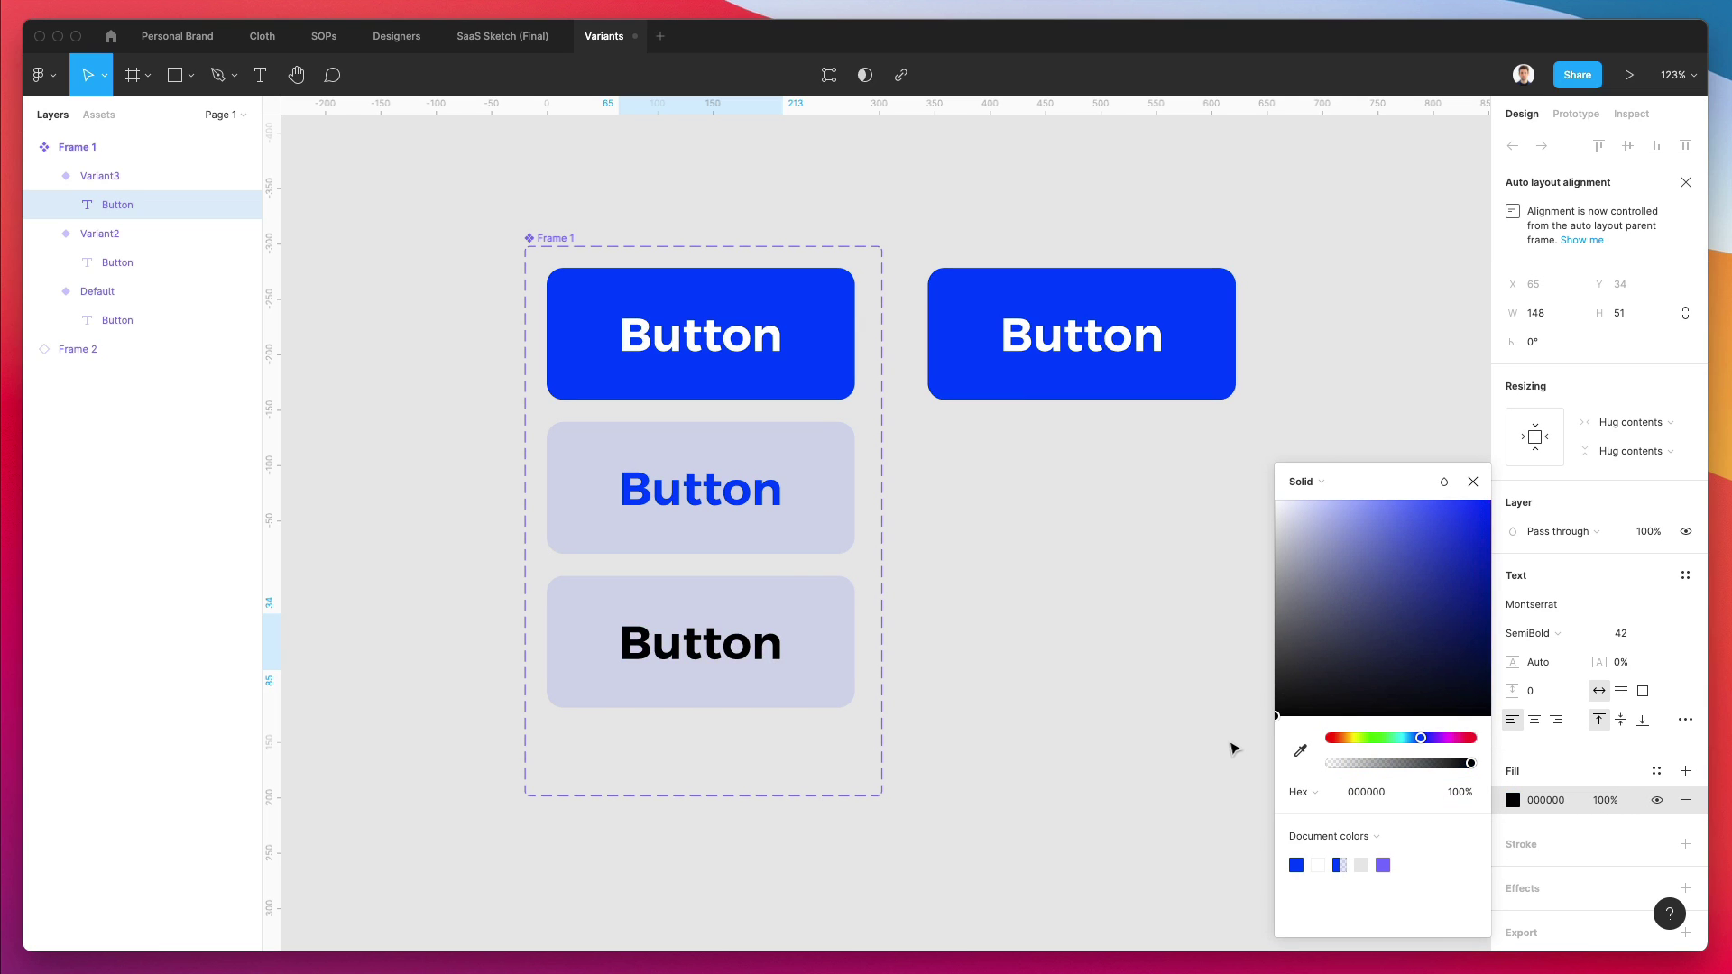
{"action": "left_click", "coordinate": [909, 607]}
Step: Give Variant3 a white FFFFFF fill at 100% opacity
{"action": "scroll", "coordinate": [834, 602], "scroll_direction": "down", "scroll_amount": 1}
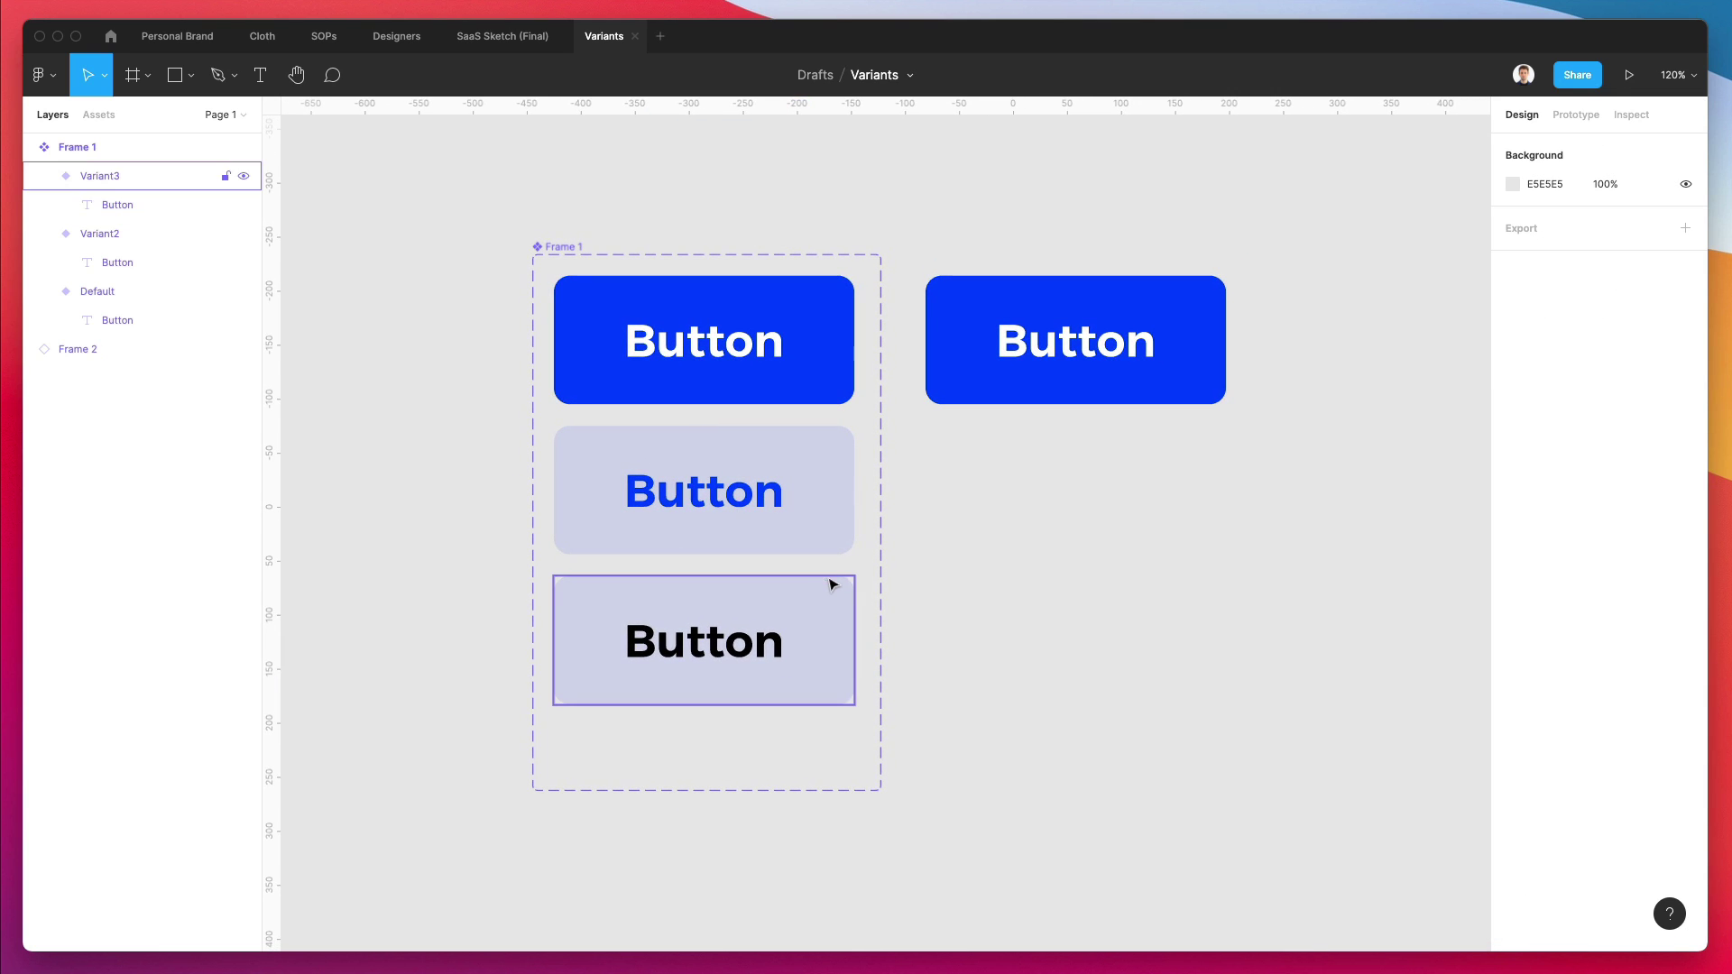
{"action": "left_click", "coordinate": [808, 584]}
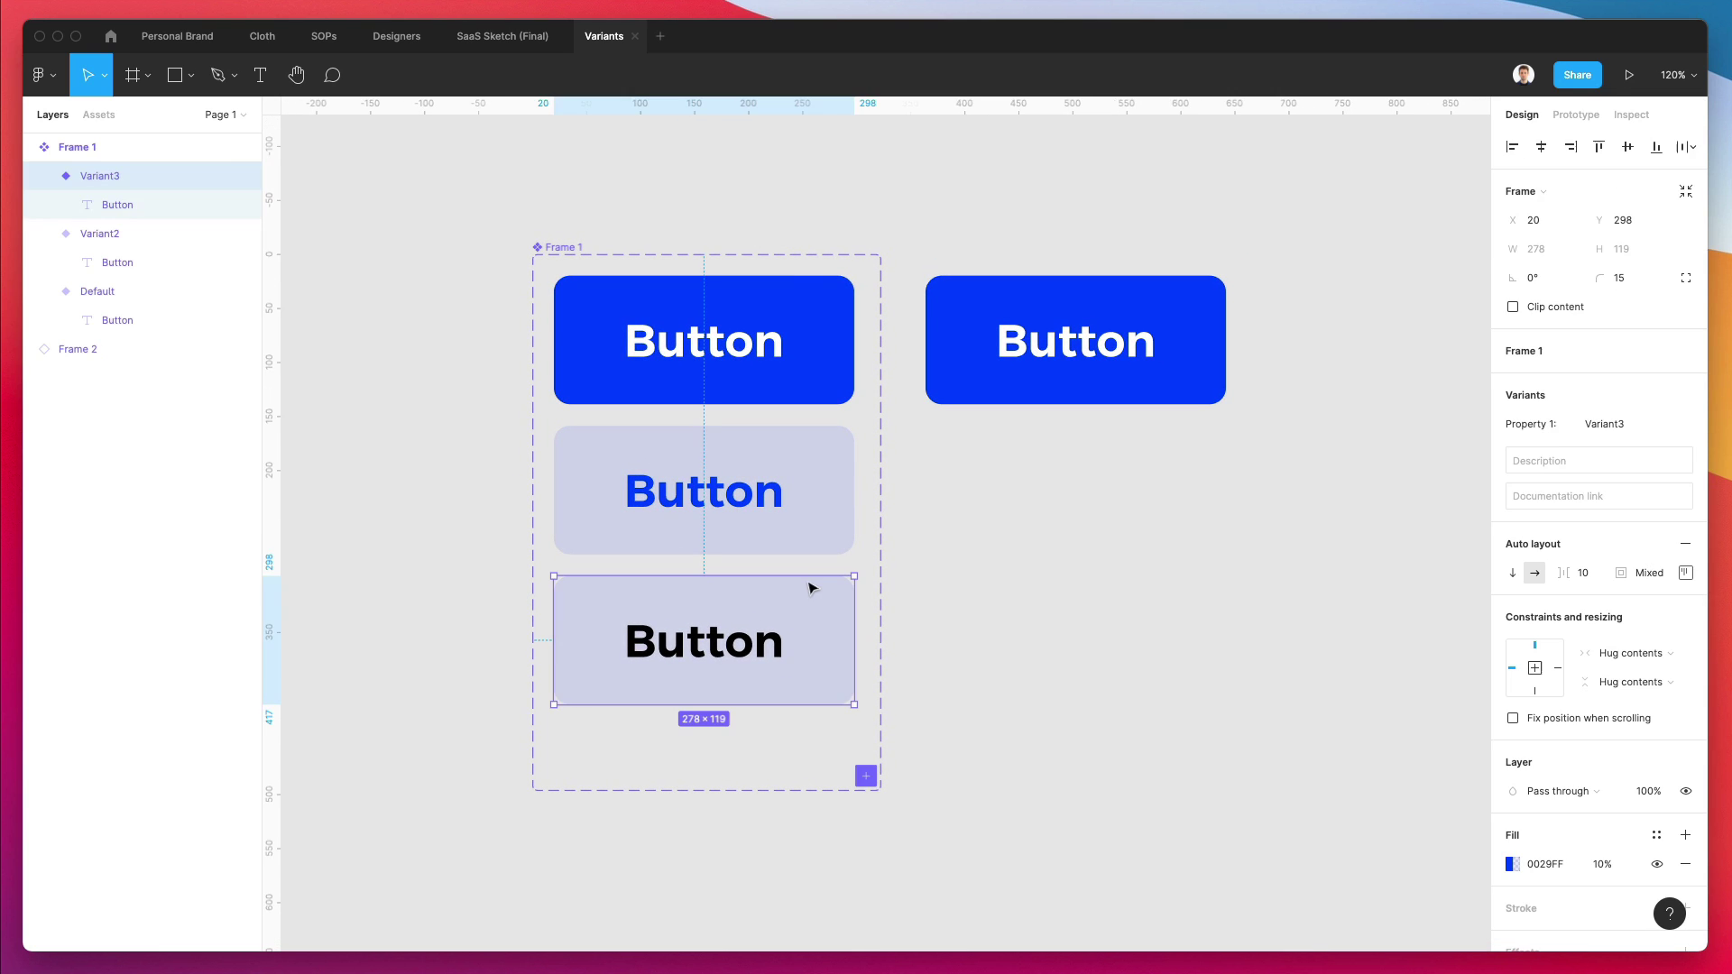
{"action": "left_click", "coordinate": [1512, 864]}
{"action": "left_click_drag", "start_coordinate": [1279, 650], "coordinate": [1170, 375]}
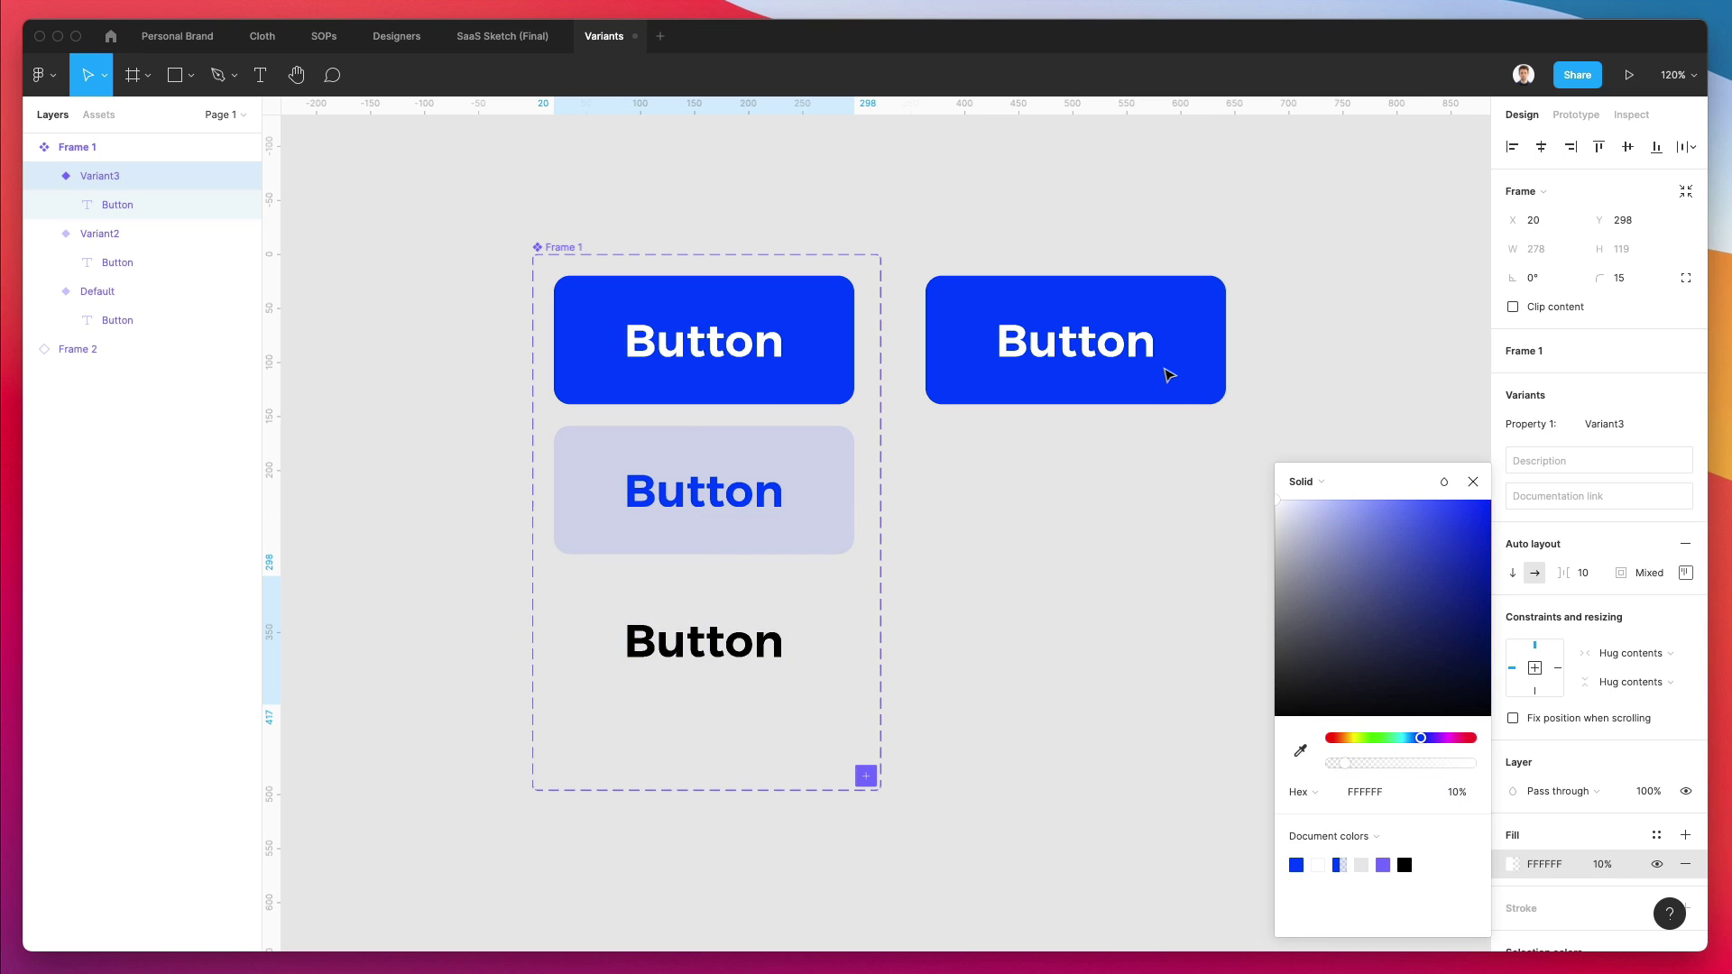
{"action": "left_click", "coordinate": [1601, 864]}
{"action": "type", "text": "100"}
{"action": "key", "text": "Return"}
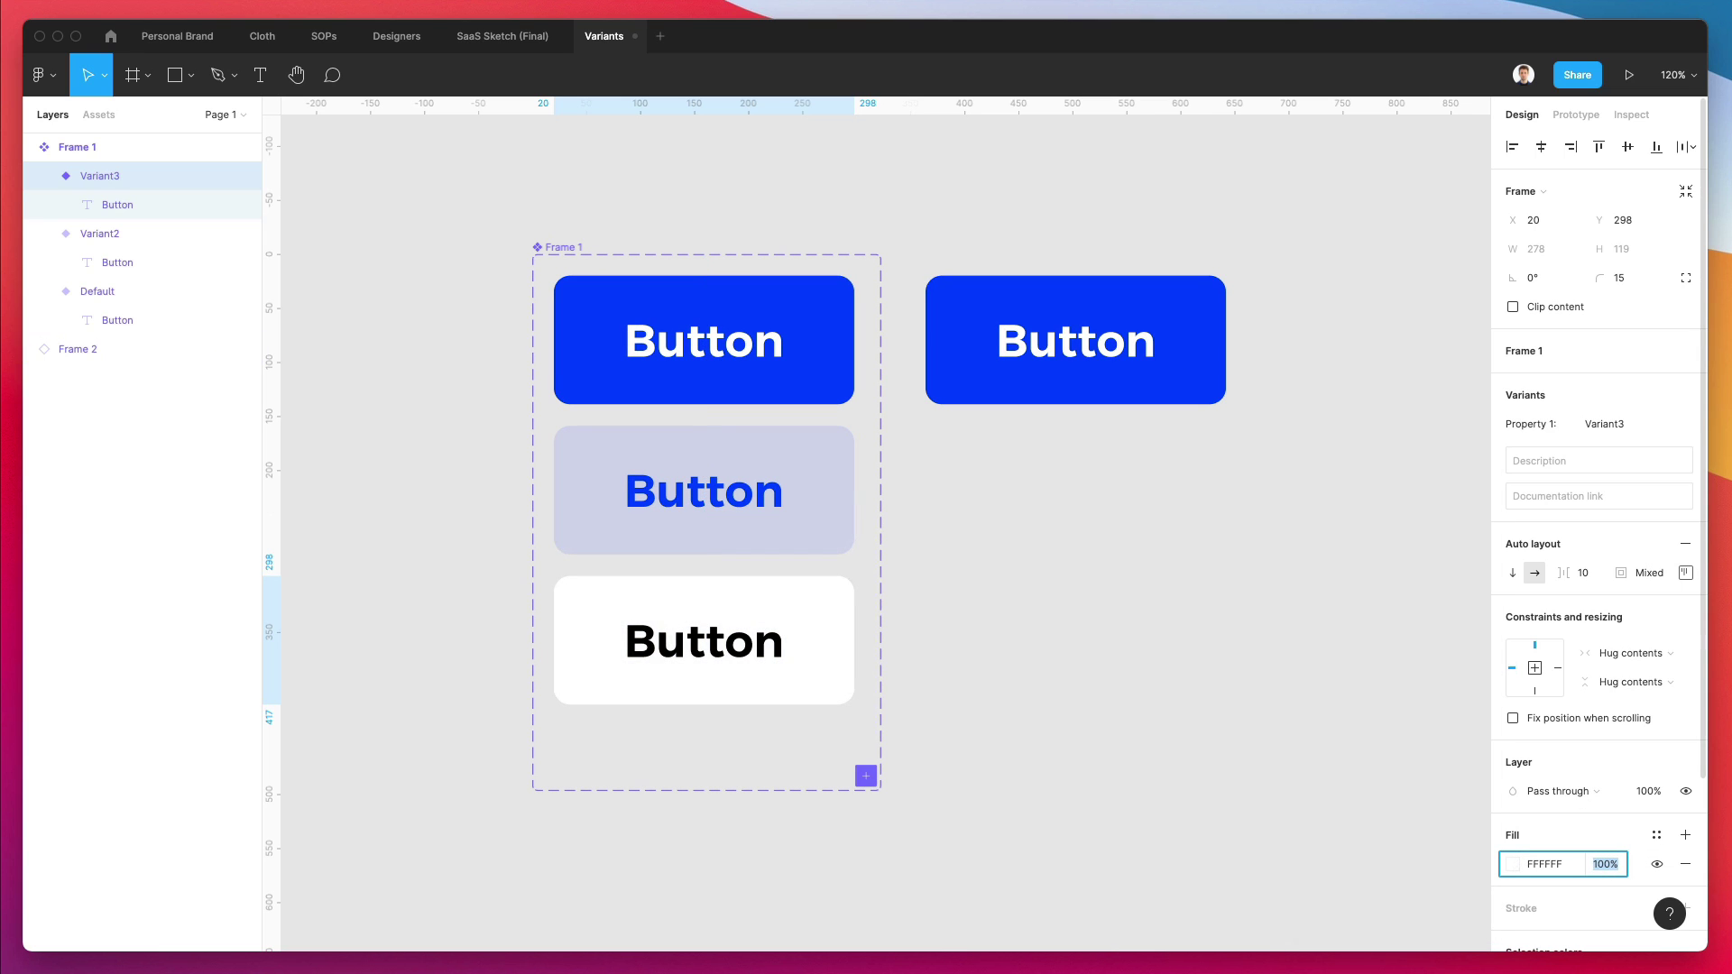
Step: Drag the component set's bottom edge up to fit the three variants, 323 × 446
{"action": "left_click", "coordinate": [1067, 495]}
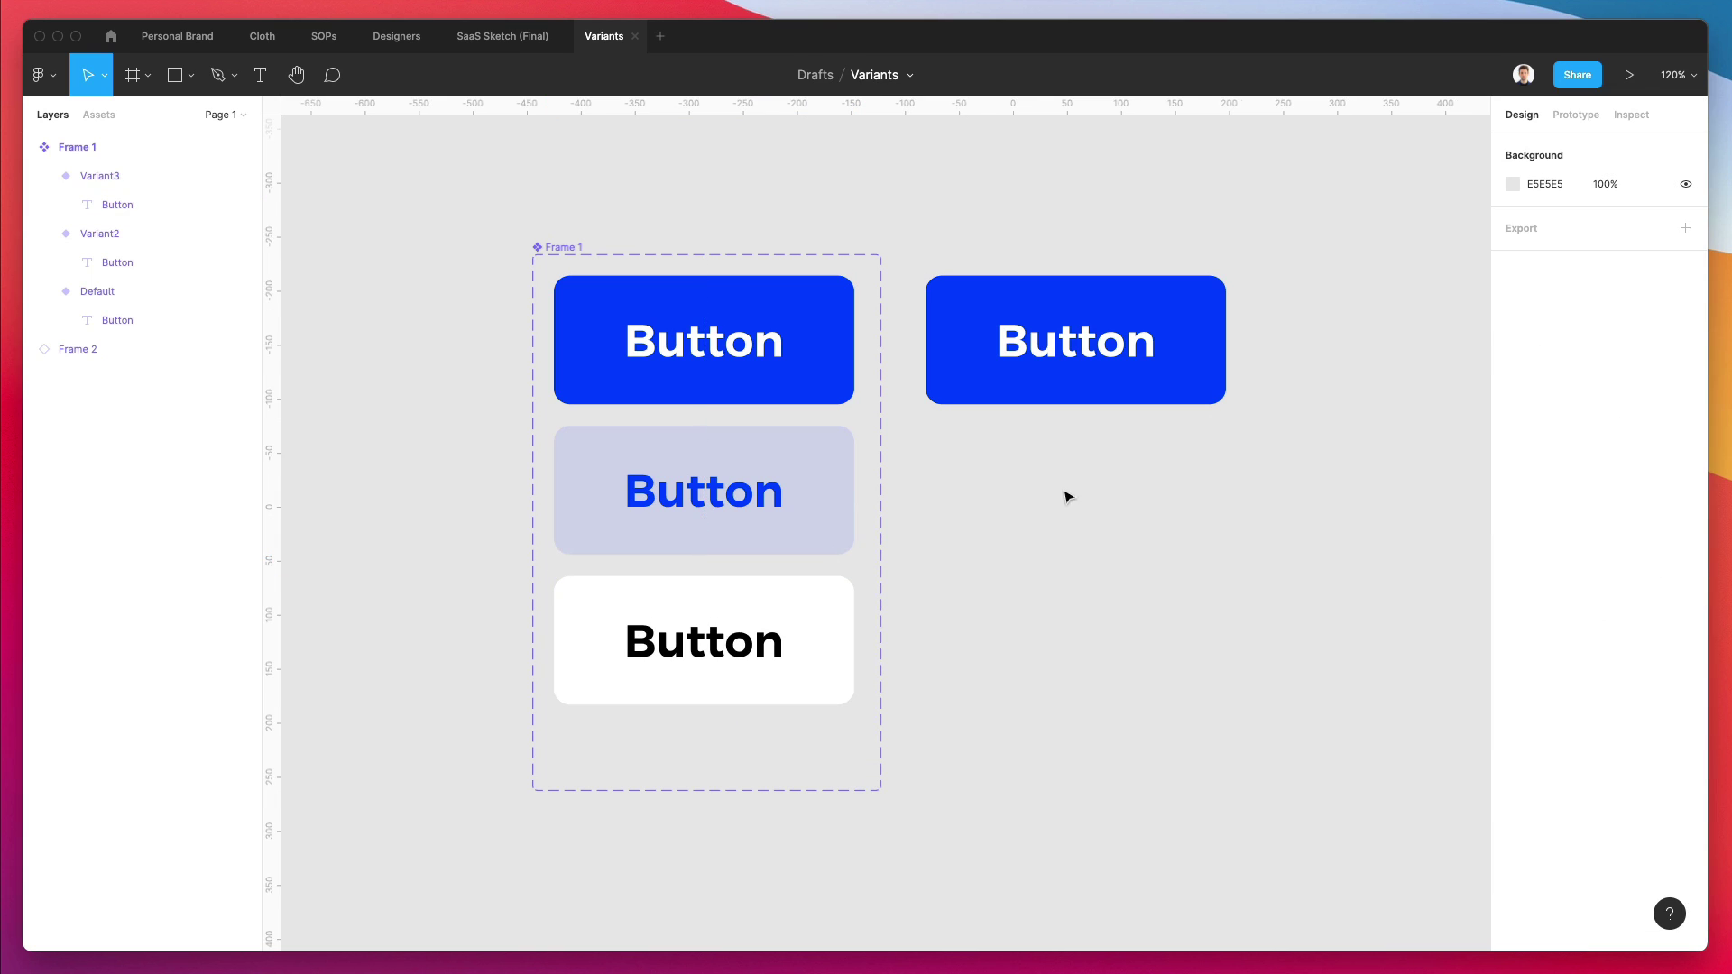
{"action": "left_click", "coordinate": [553, 247]}
{"action": "left_click_drag", "start_coordinate": [774, 786], "coordinate": [778, 733]}
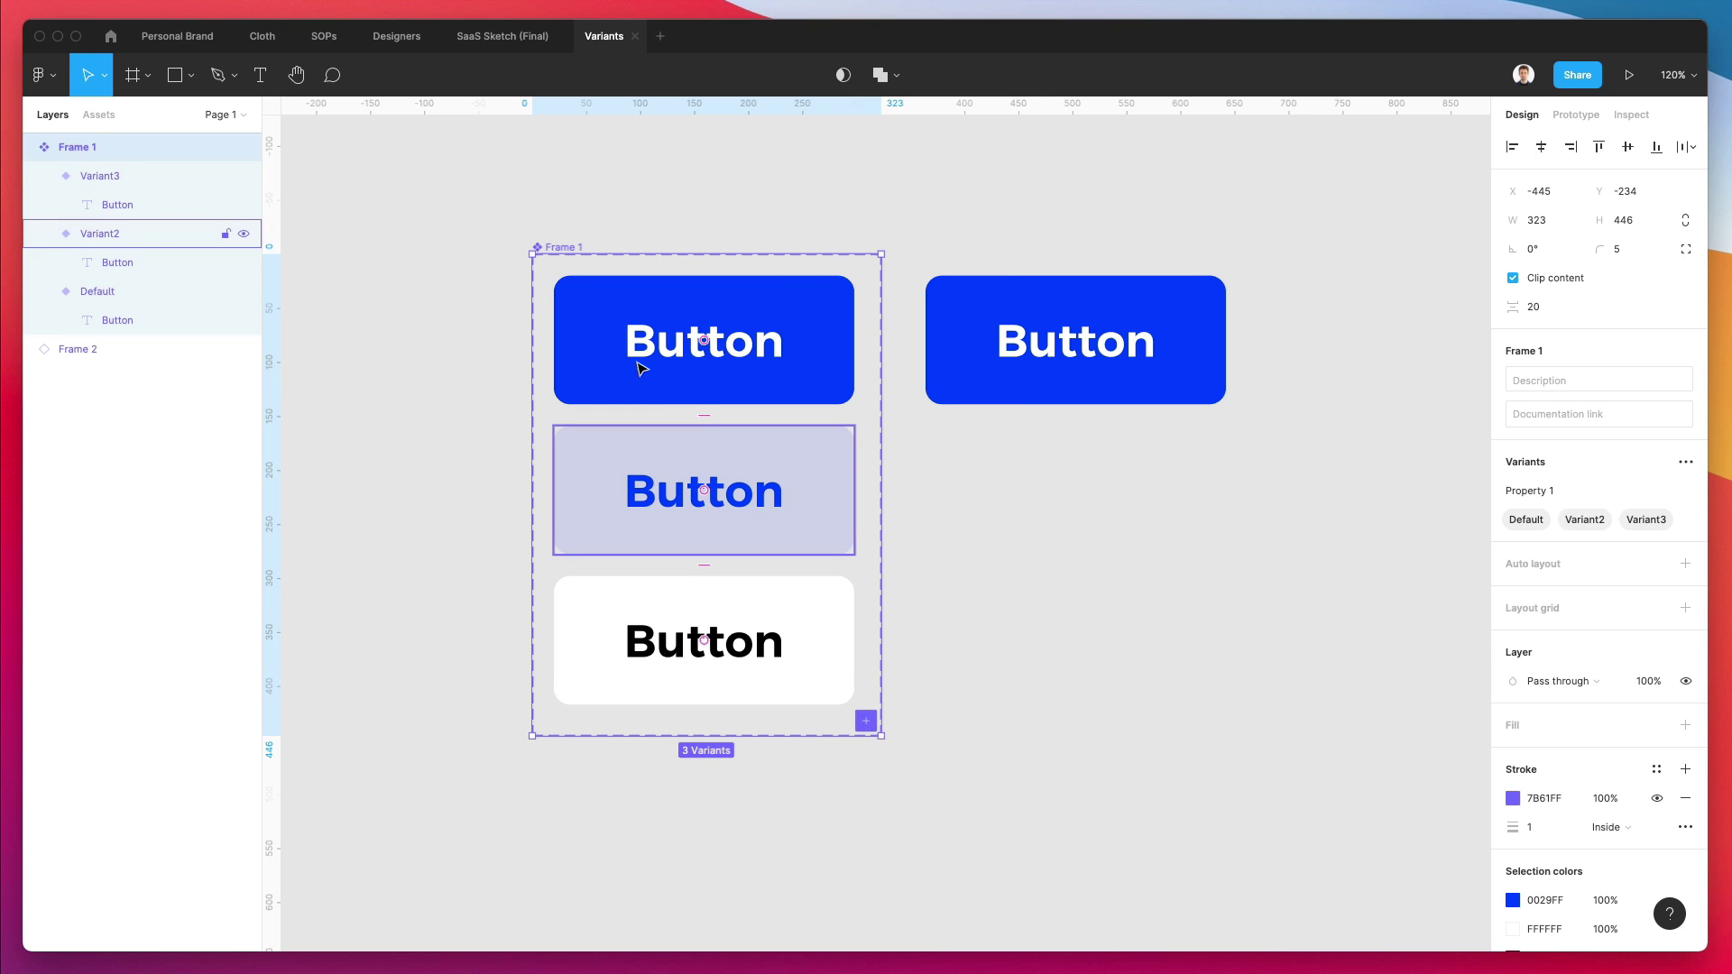
Step: Set the Default variant's Property 1 value to Blue
{"action": "left_click", "coordinate": [117, 291]}
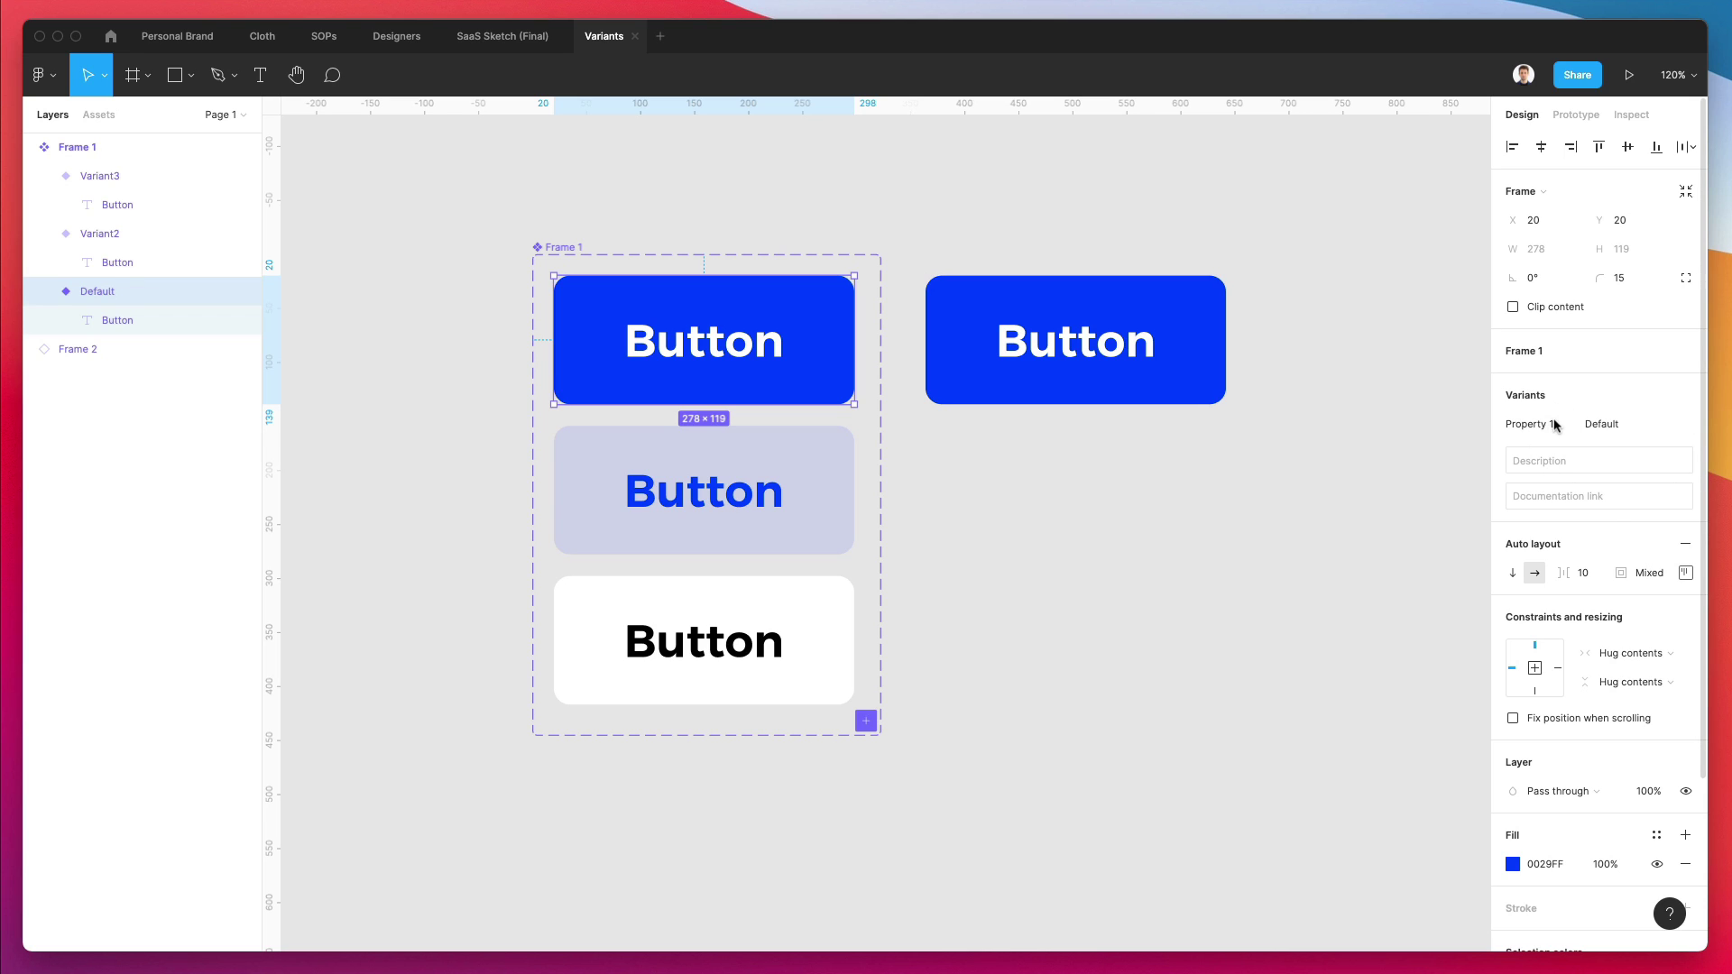
{"action": "left_click", "coordinate": [1630, 425]}
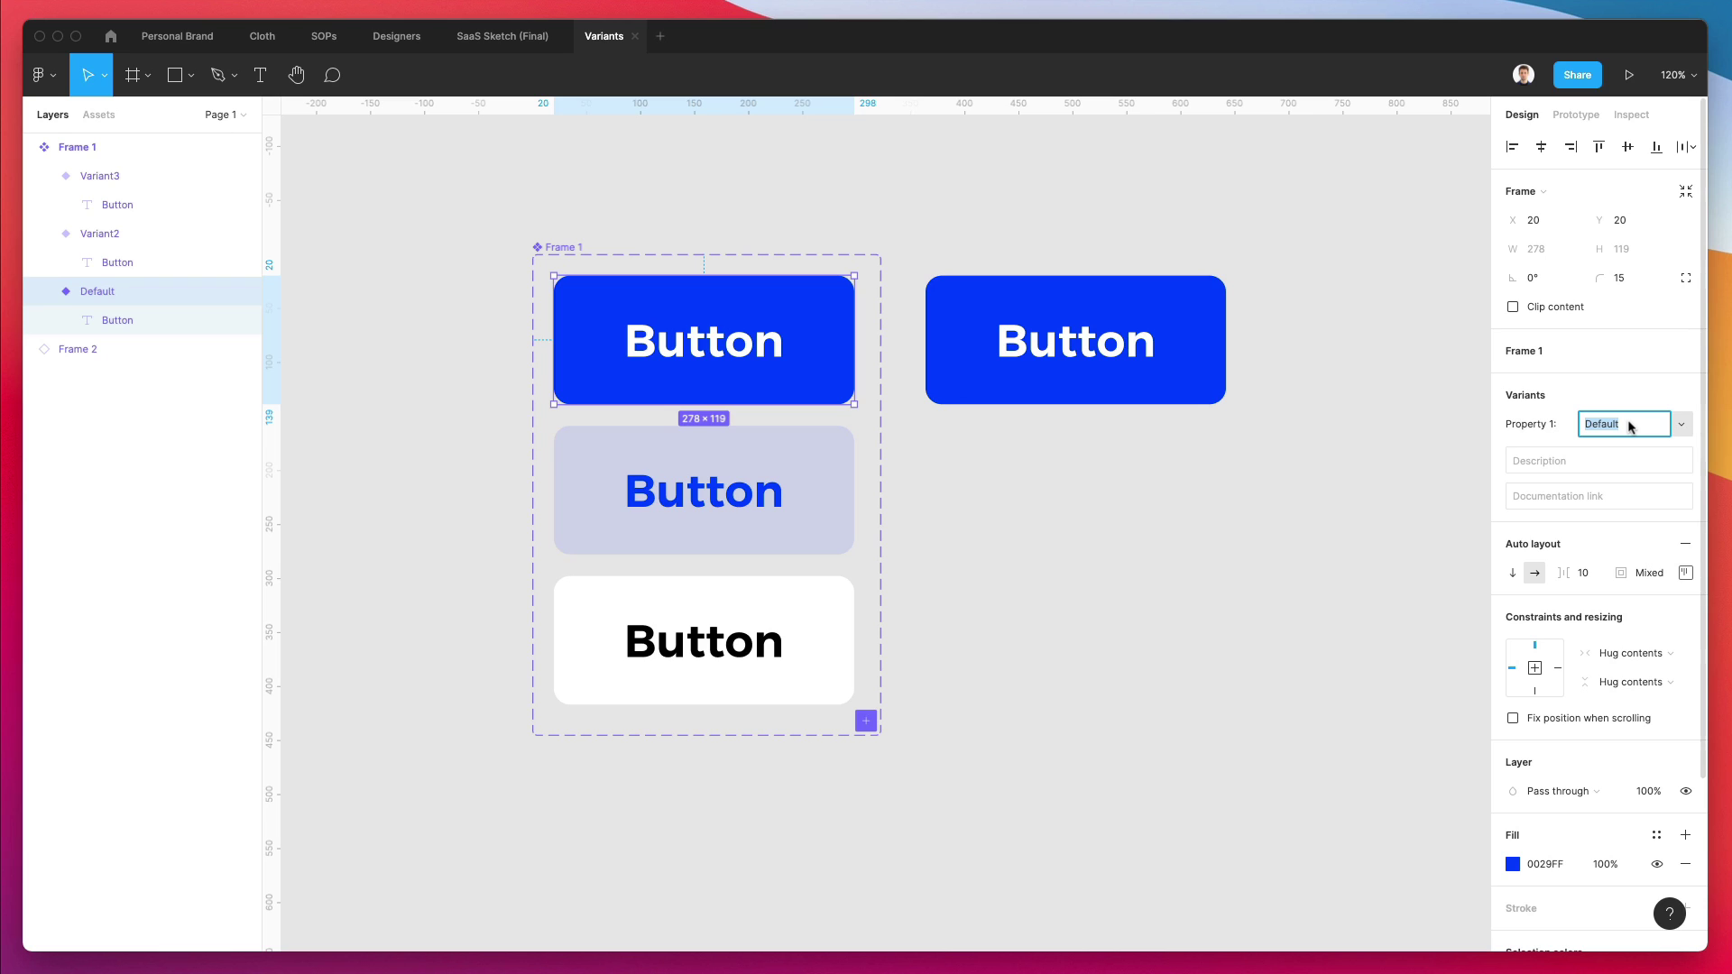
{"action": "type", "text": "Blue"}
{"action": "key", "text": "super+a"}
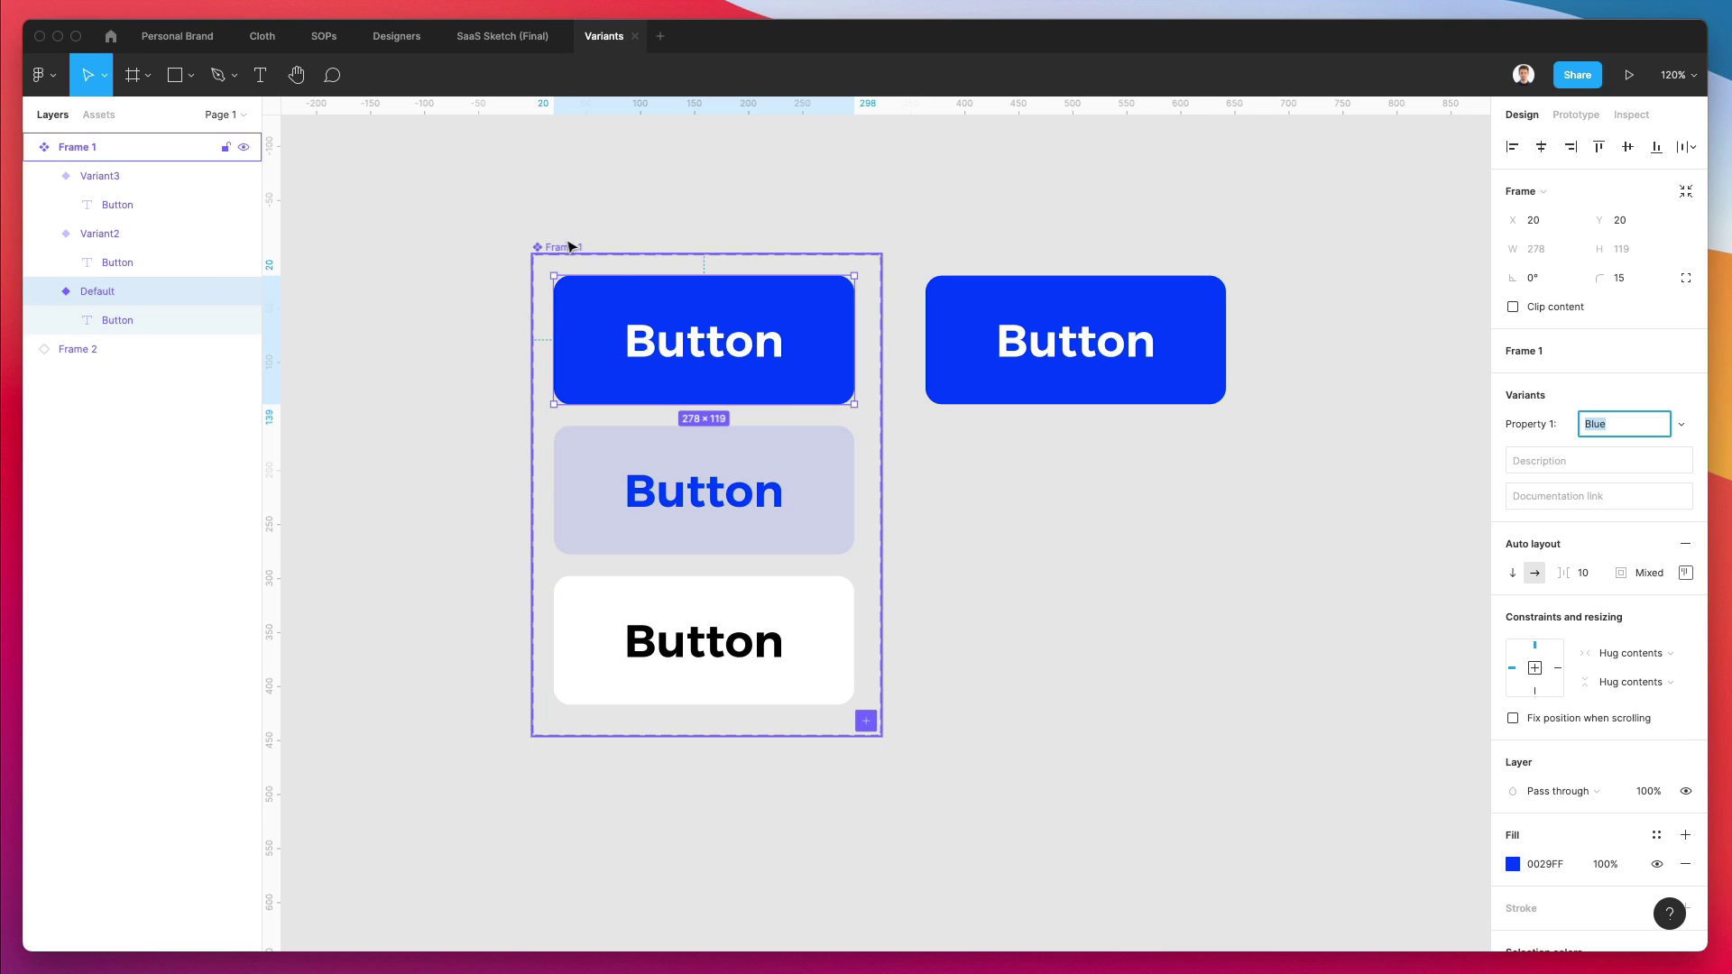
{"action": "key", "text": "Return"}
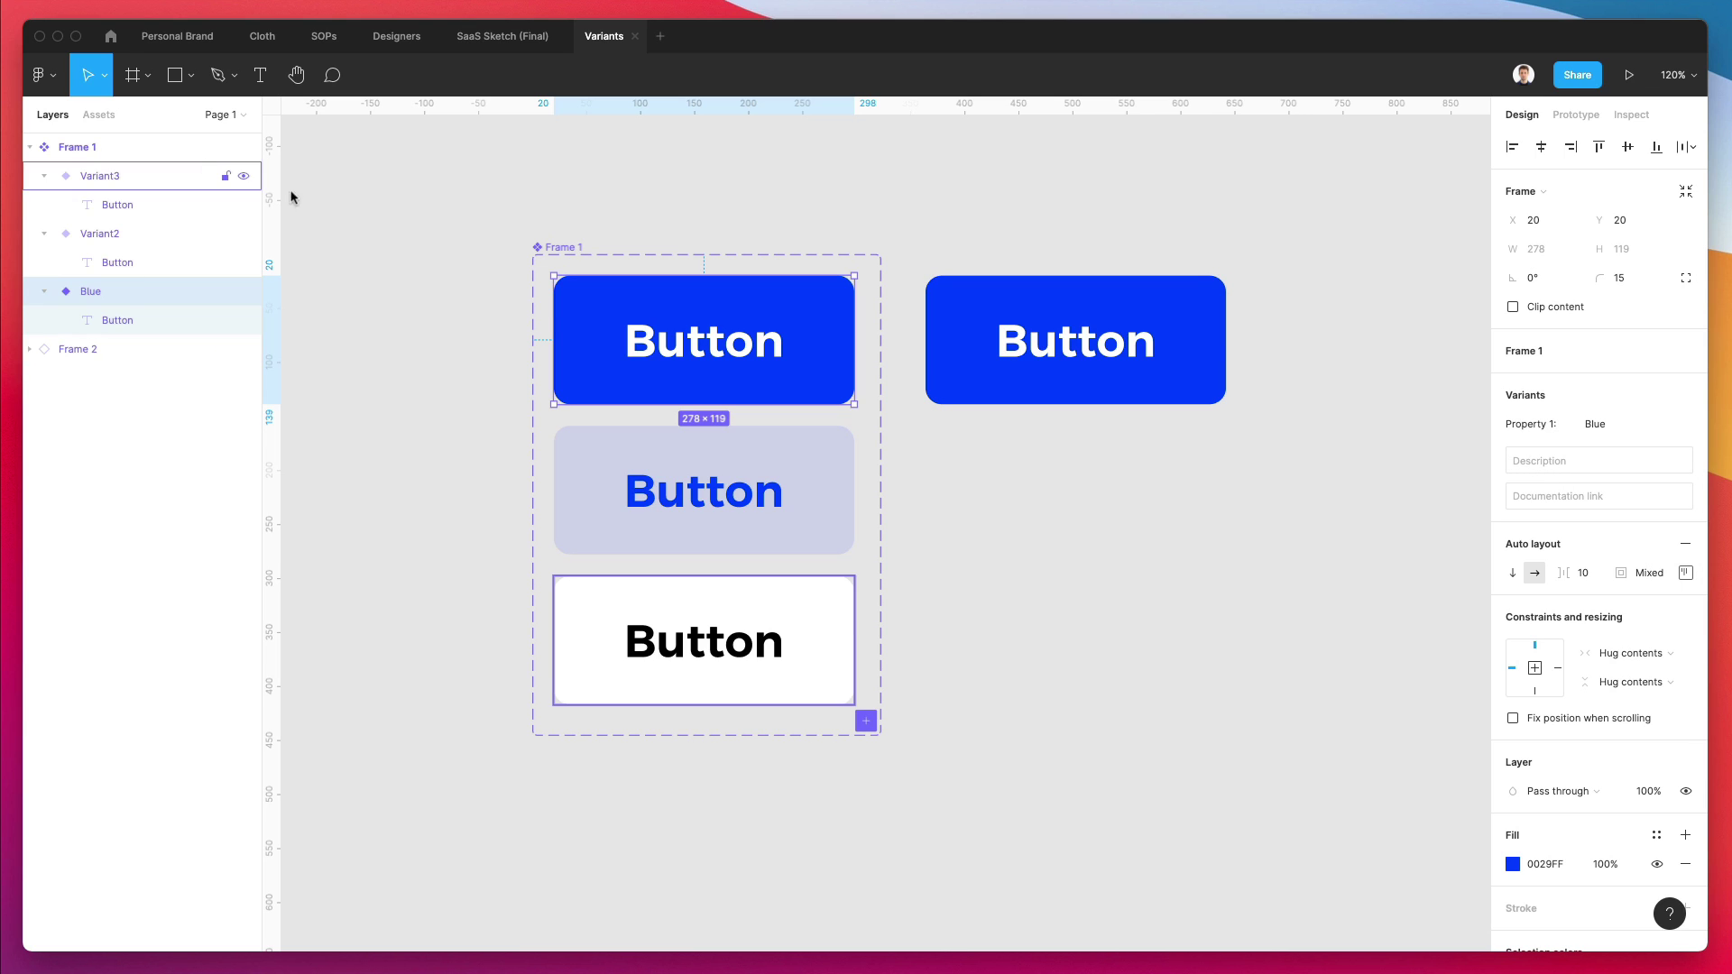
Step: Set Variant2's Property 1 value to Light Blue
{"action": "left_click", "coordinate": [749, 501]}
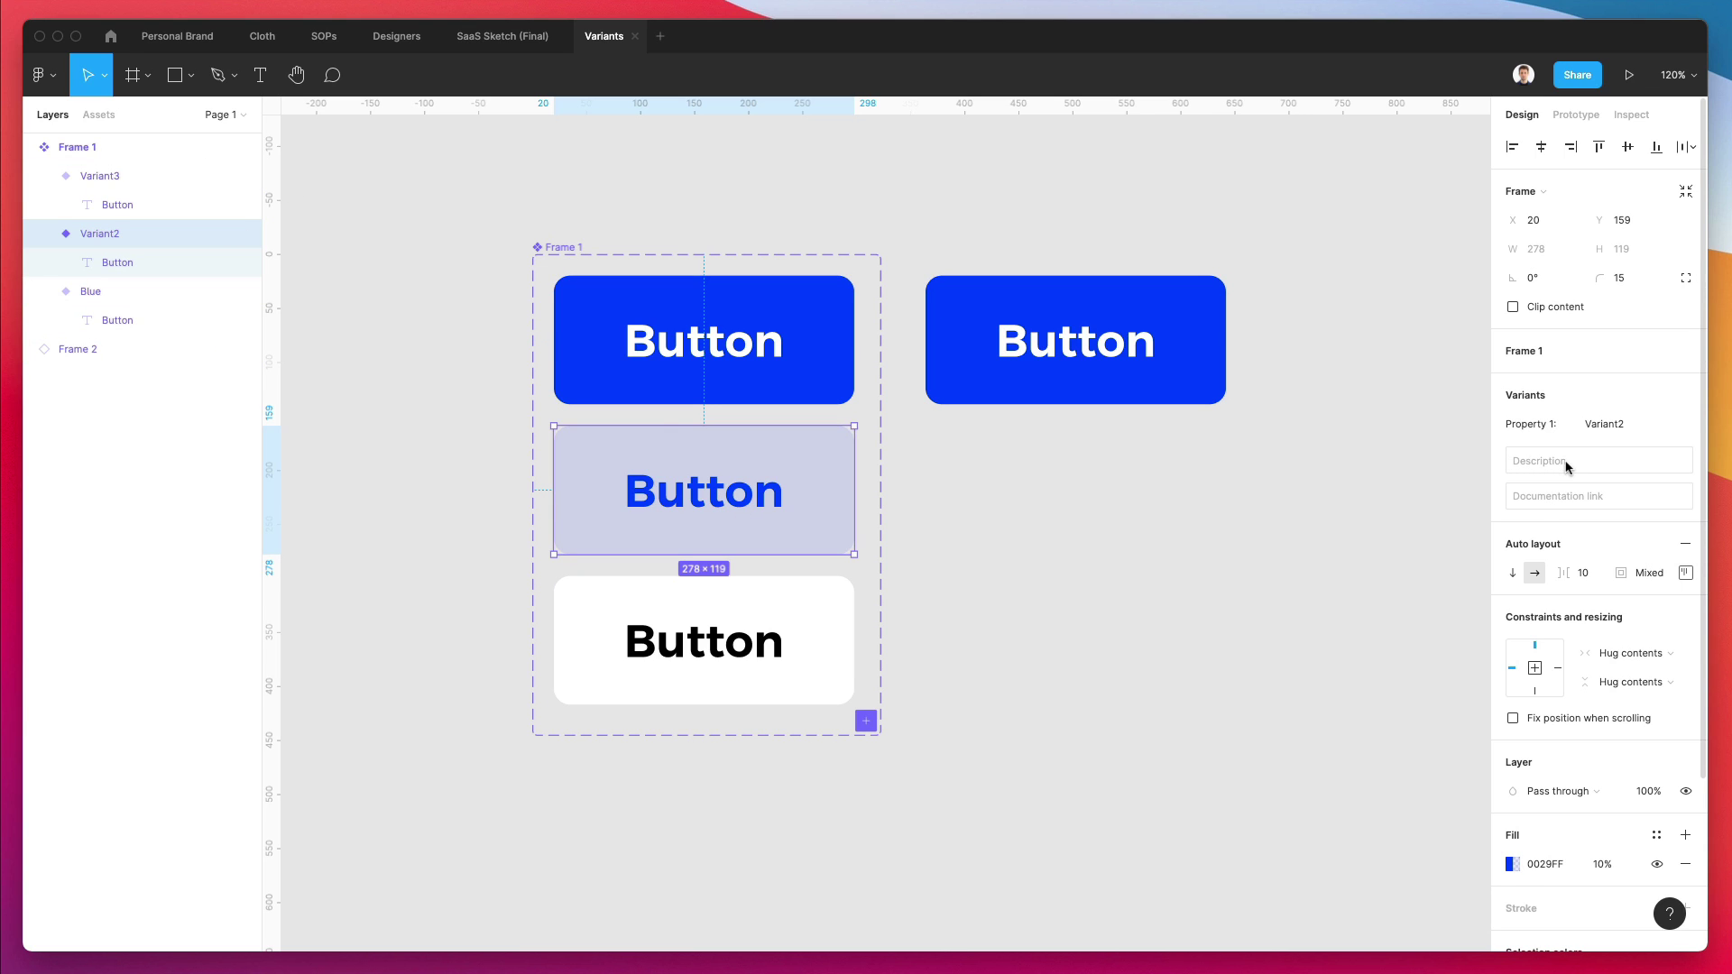
{"action": "left_click", "coordinate": [1610, 429]}
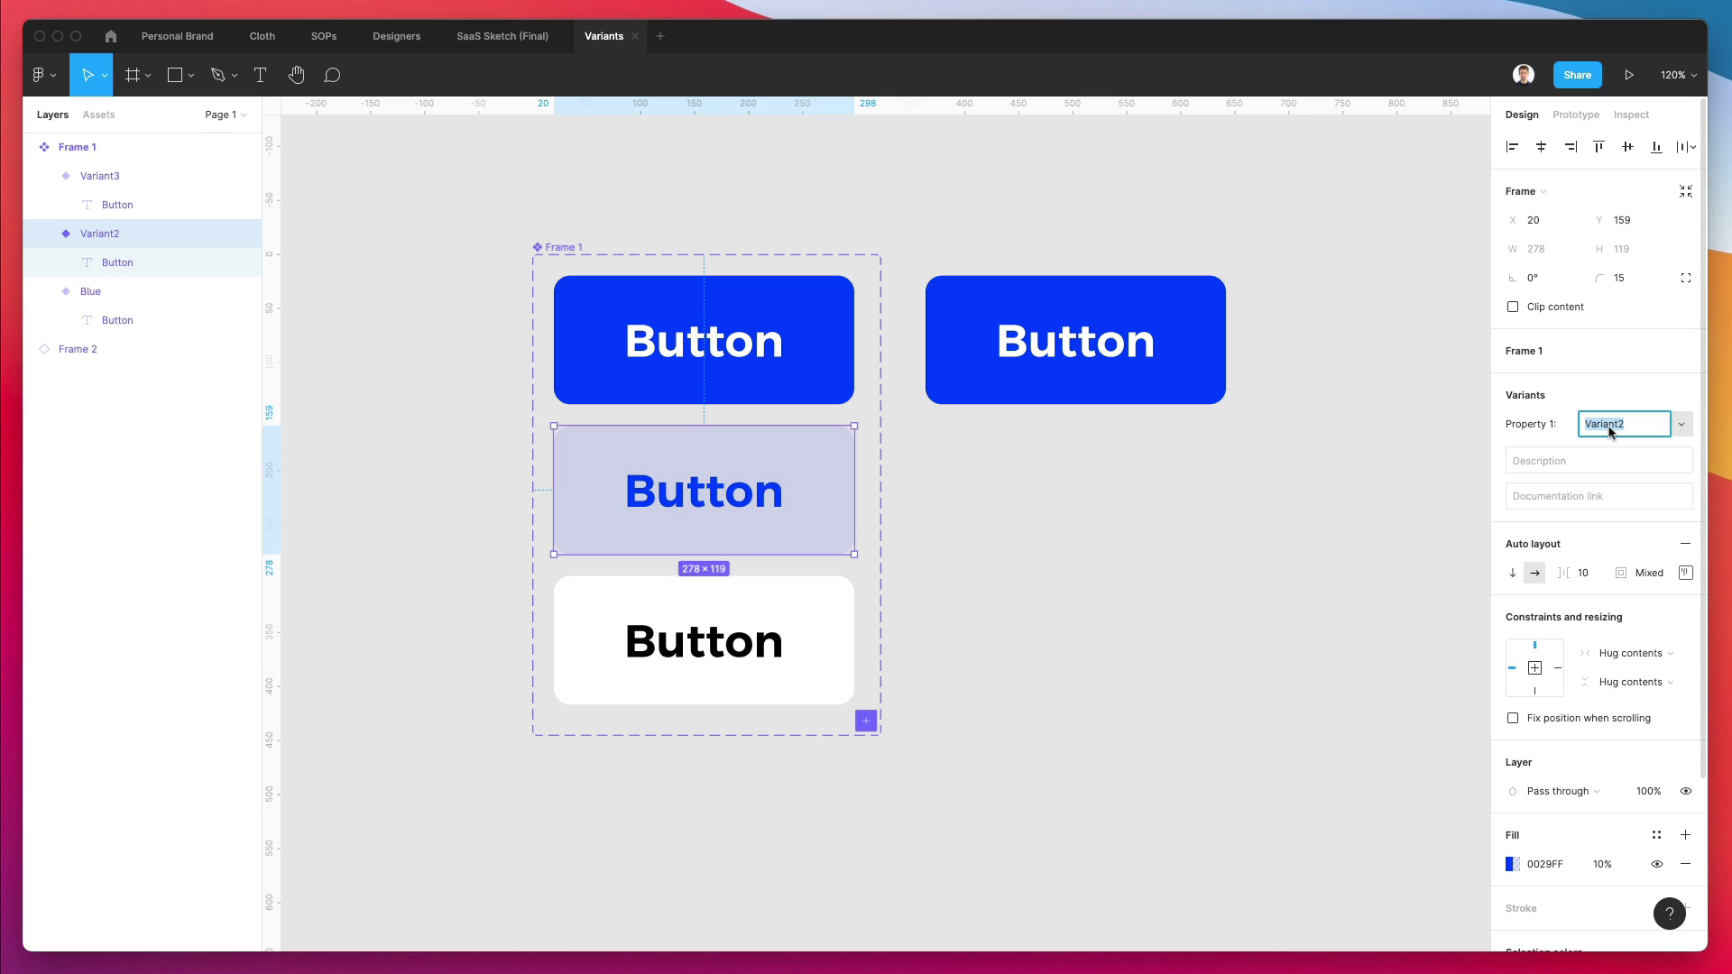
{"action": "type", "text": "Light Blue"}
{"action": "key", "text": "Return"}
Step: Set Variant3's Property 1 value to White
{"action": "left_click", "coordinate": [811, 623]}
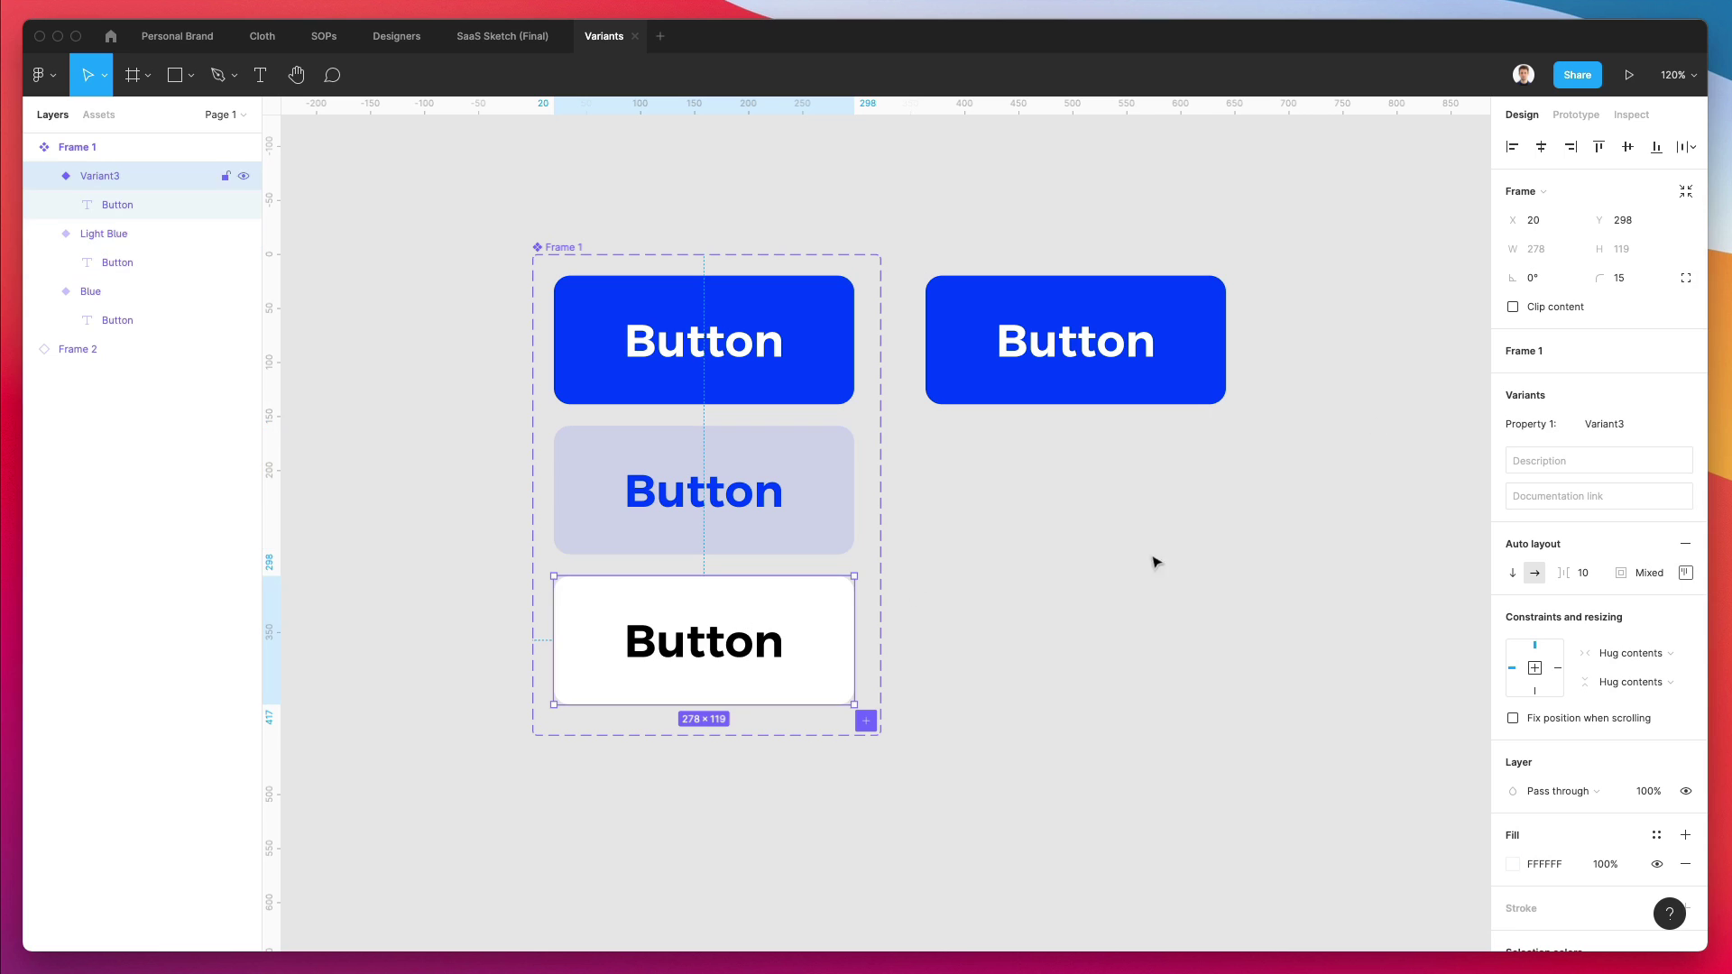
{"action": "left_click", "coordinate": [1622, 426]}
{"action": "type", "text": "White"}
{"action": "key", "text": "Return"}
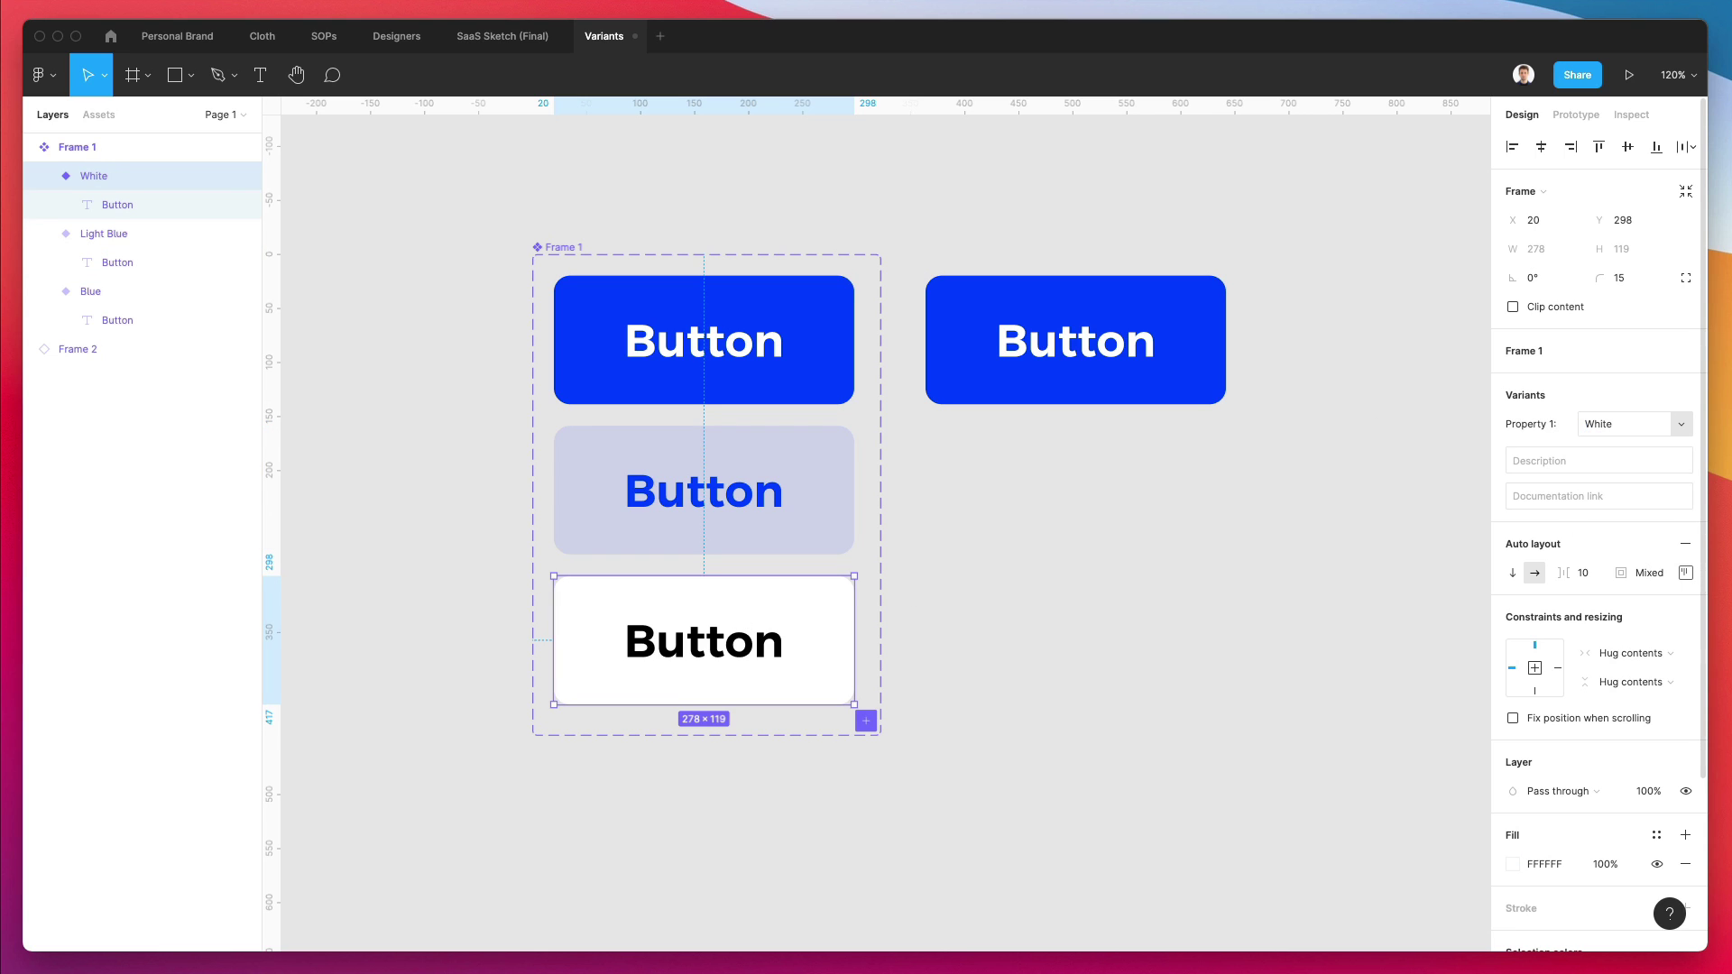
{"action": "left_click", "coordinate": [1086, 480]}
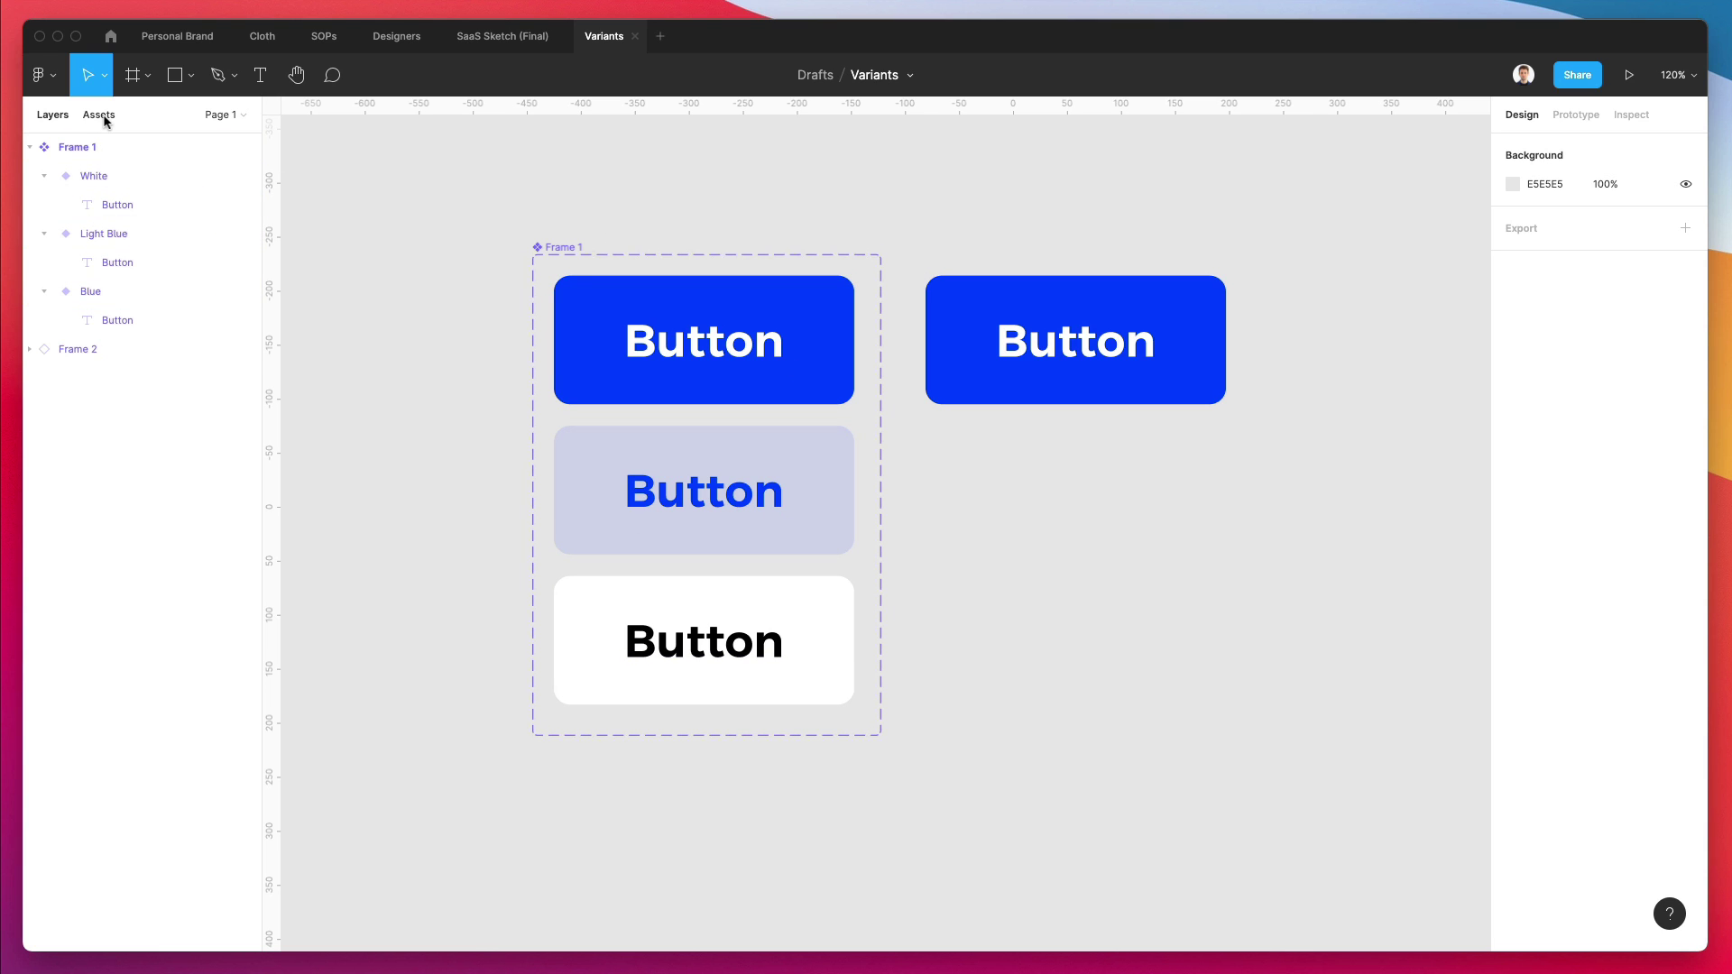
Step: Delete the standalone Frame 2 button
{"action": "scroll", "coordinate": [642, 239], "scroll_direction": "down", "scroll_amount": 3}
{"action": "scroll", "coordinate": [642, 238], "scroll_direction": "down", "scroll_amount": 3}
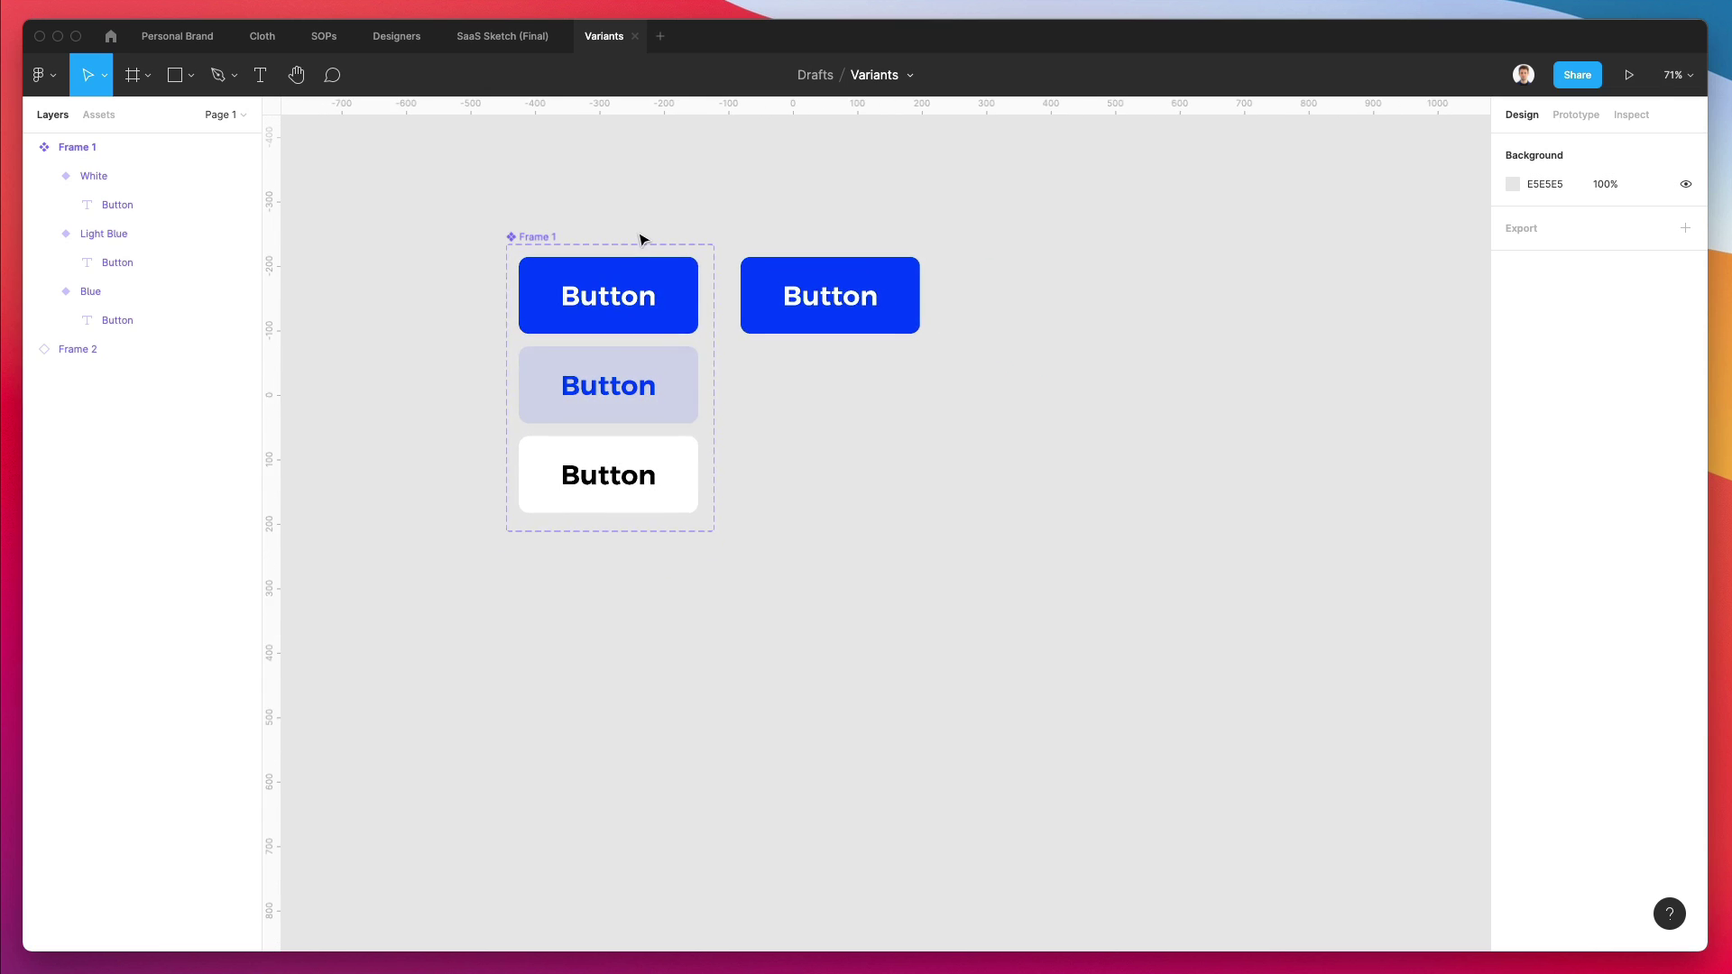
{"action": "scroll", "coordinate": [642, 238], "scroll_direction": "right", "scroll_amount": 5}
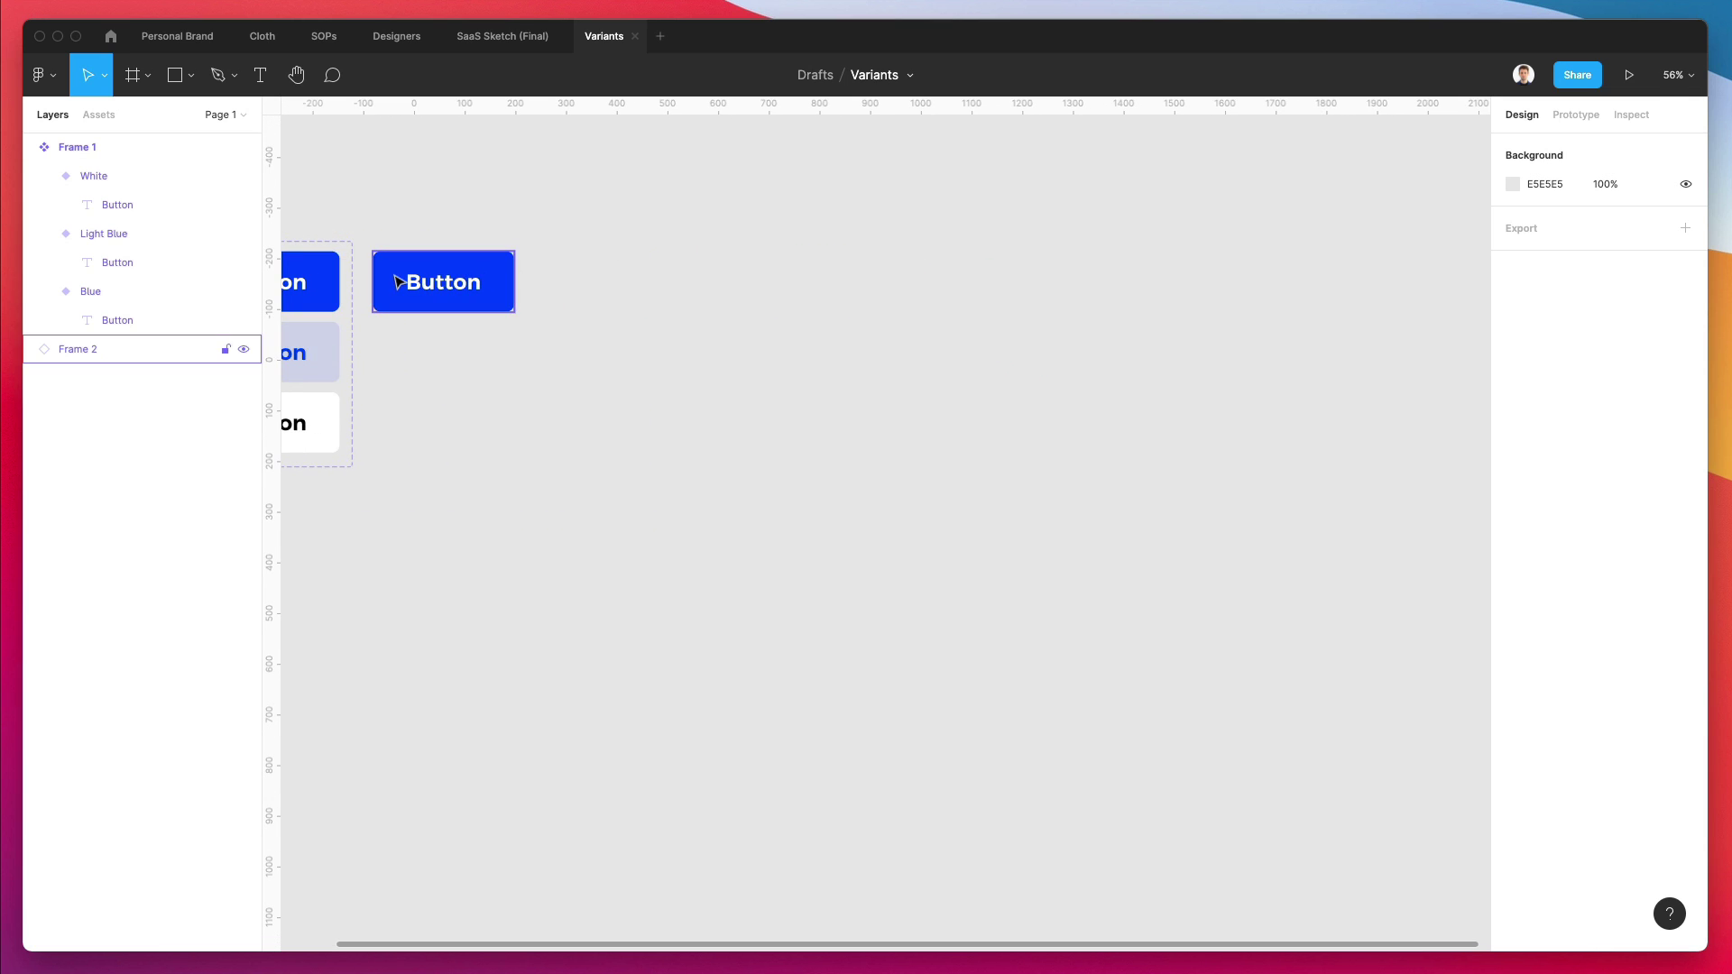
{"action": "left_click", "coordinate": [429, 272]}
{"action": "key", "text": "Delete"}
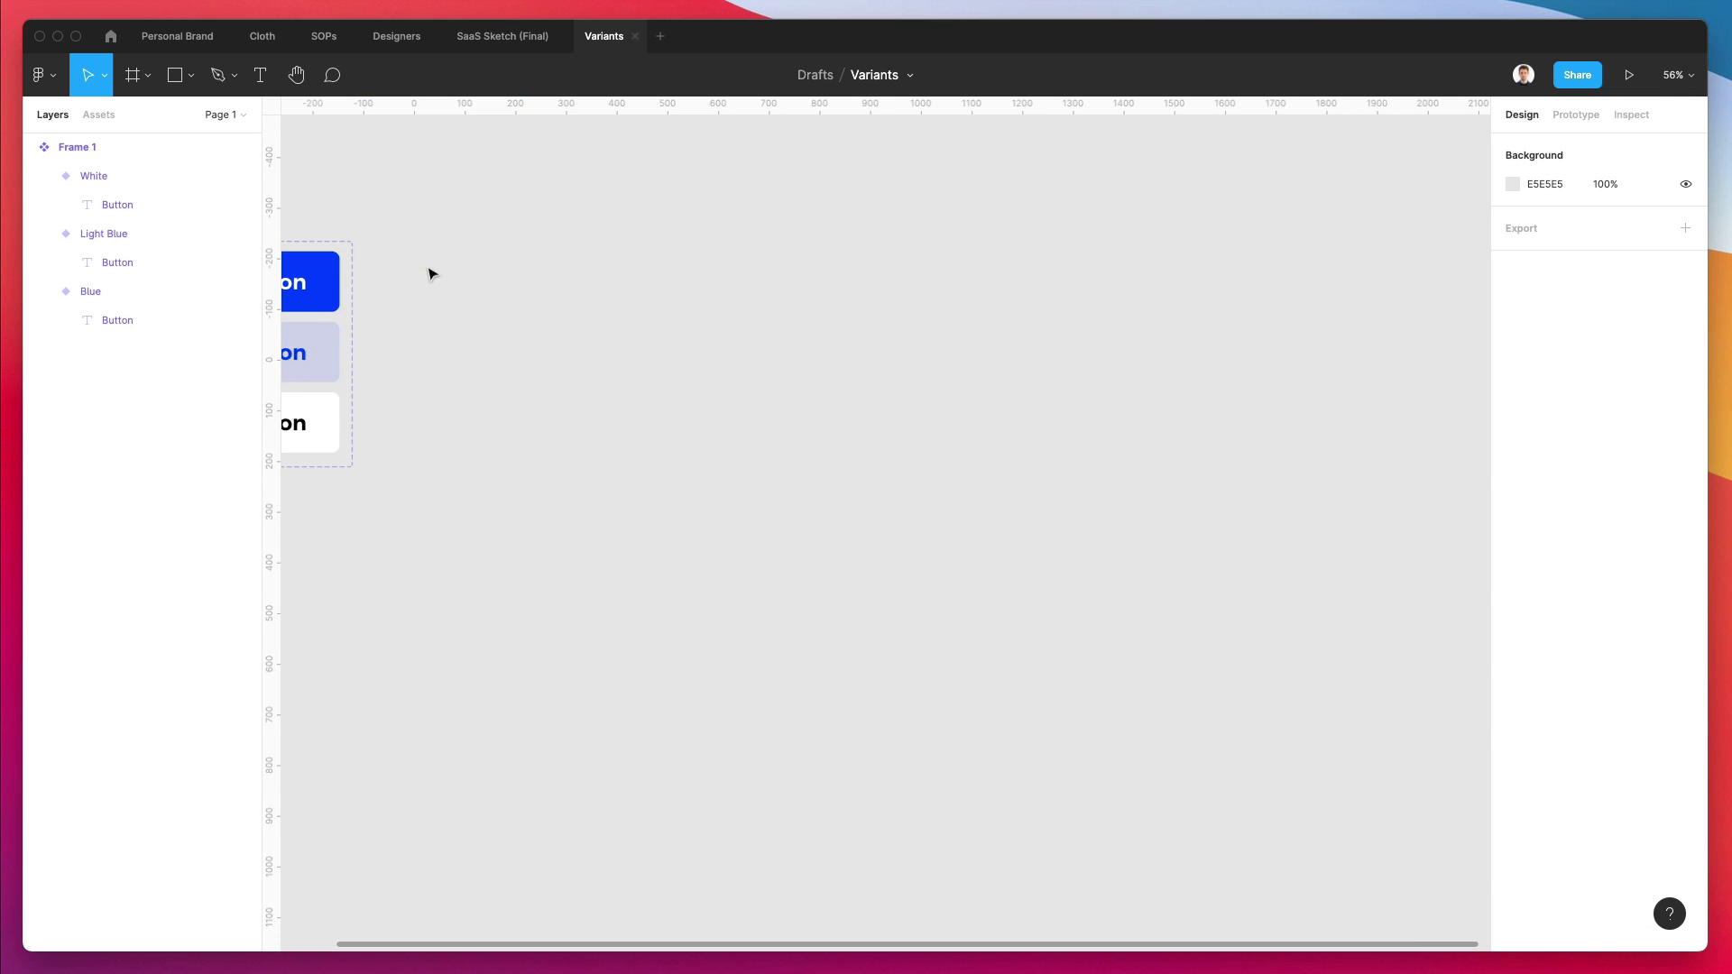
Step: View the file's local components in the Assets panel
{"action": "scroll", "coordinate": [430, 271], "scroll_direction": "up", "scroll_amount": 2}
{"action": "scroll", "coordinate": [429, 270], "scroll_direction": "left", "scroll_amount": 3}
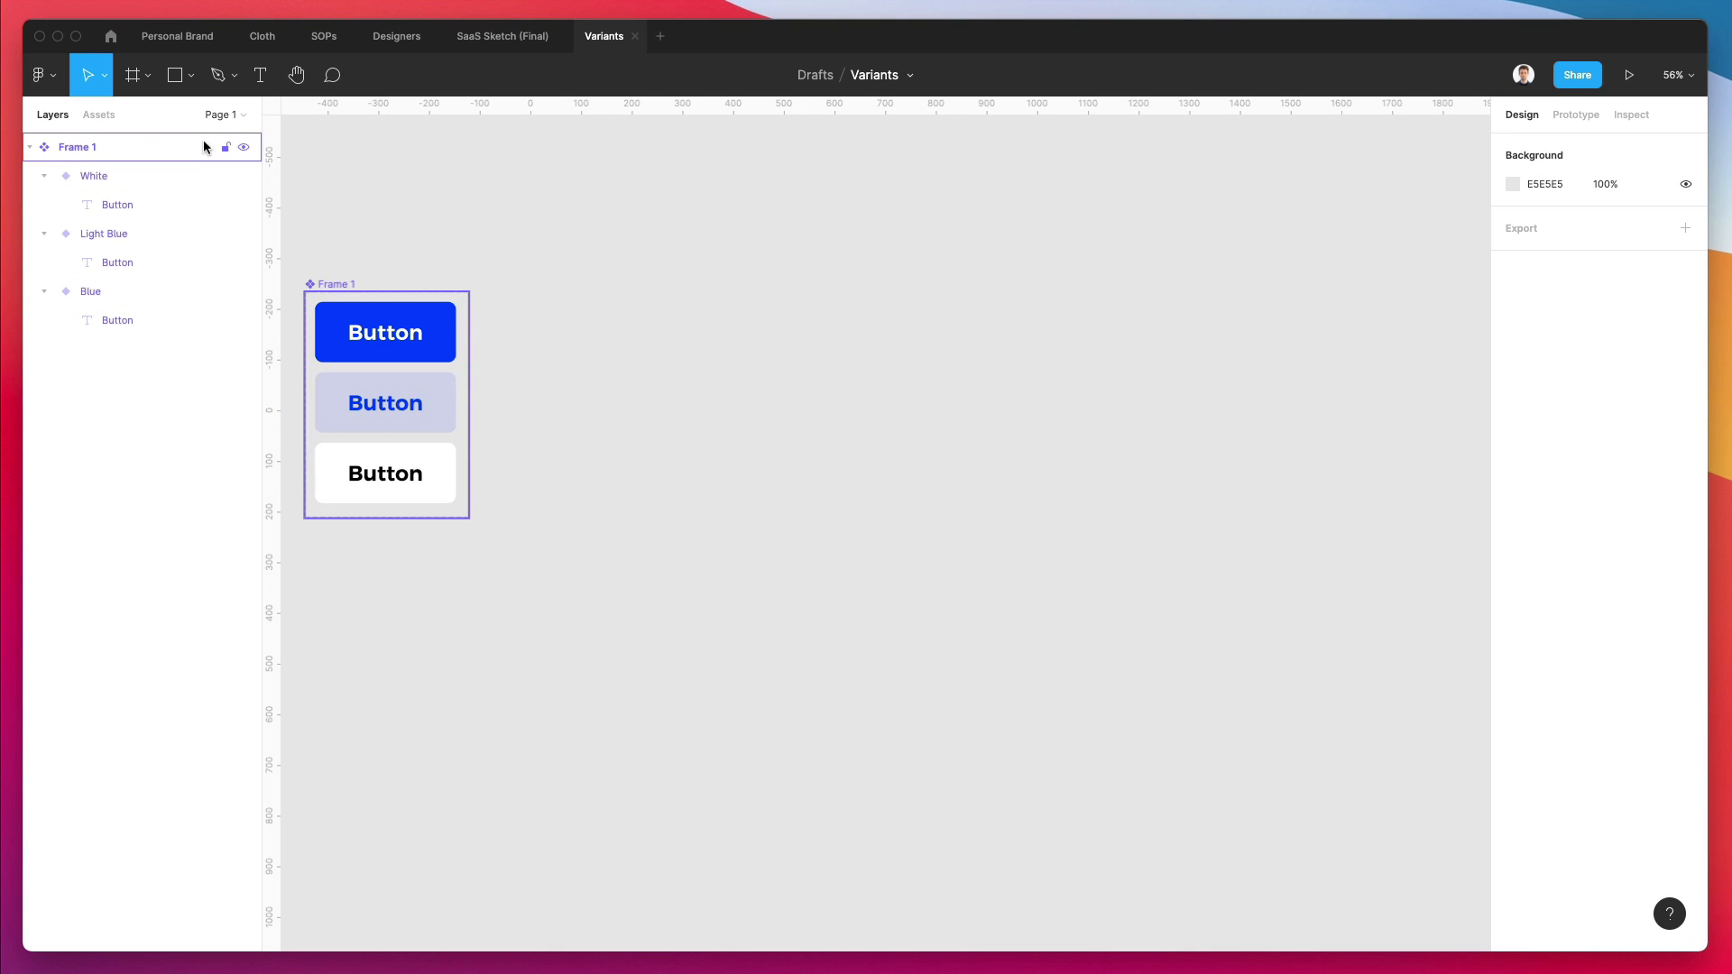
{"action": "left_click", "coordinate": [106, 118]}
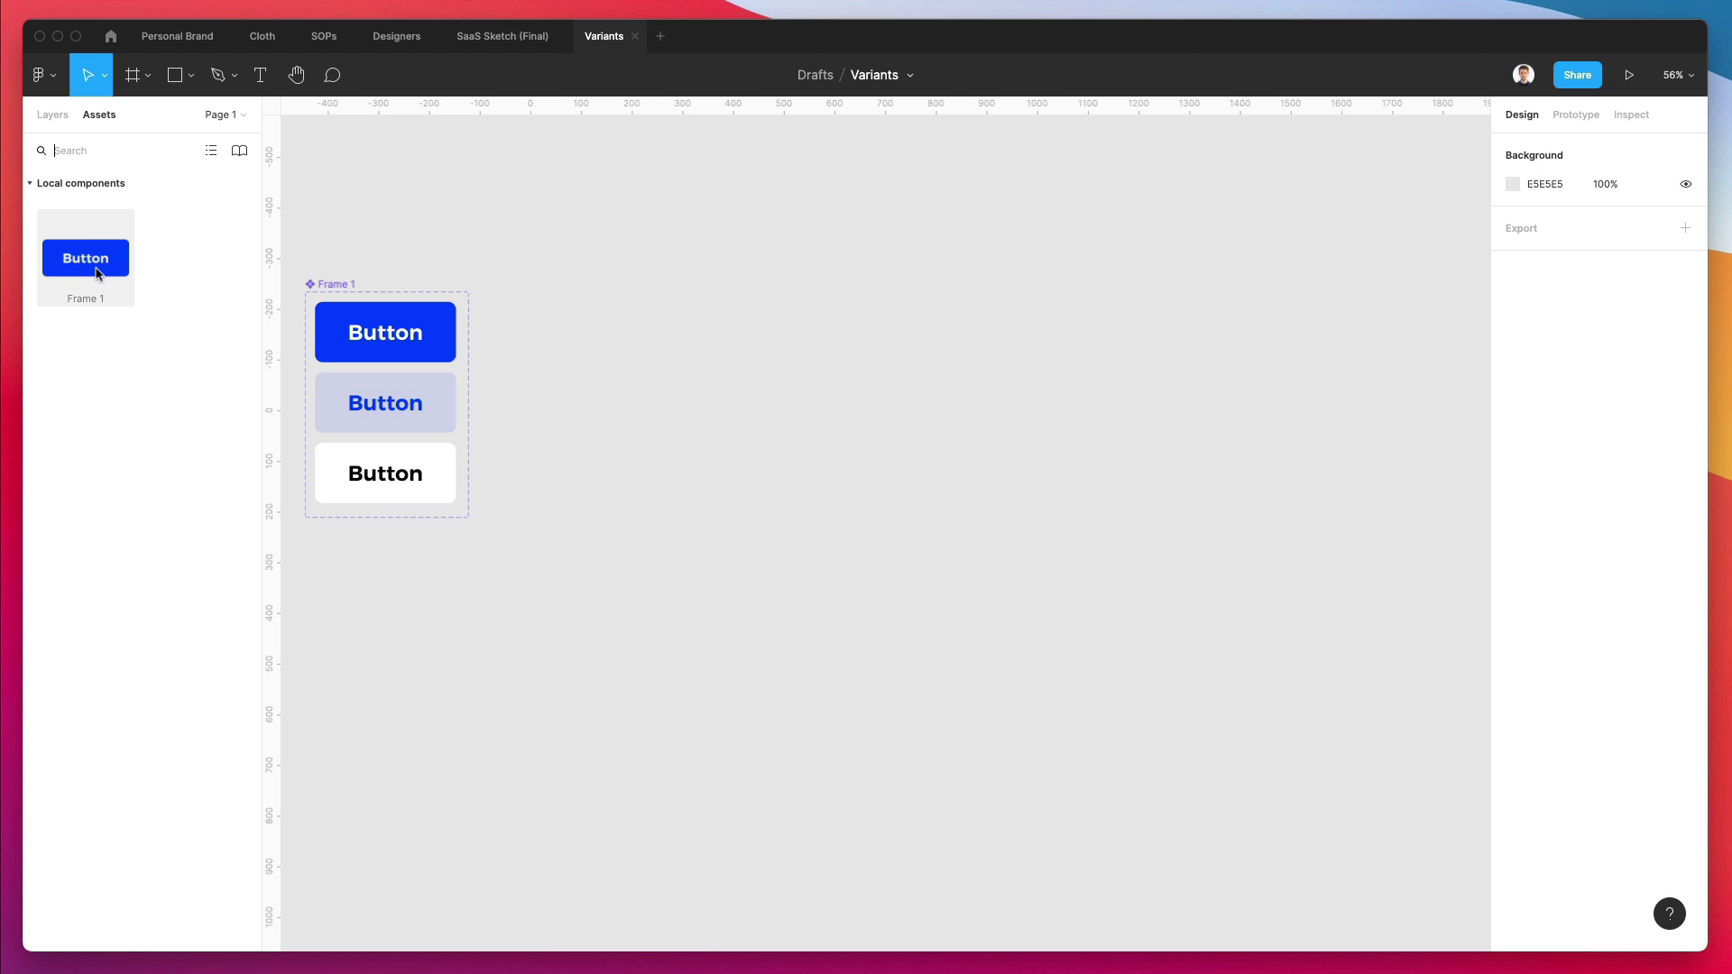
{"action": "scroll", "coordinate": [279, 302], "scroll_direction": "up", "scroll_amount": 5}
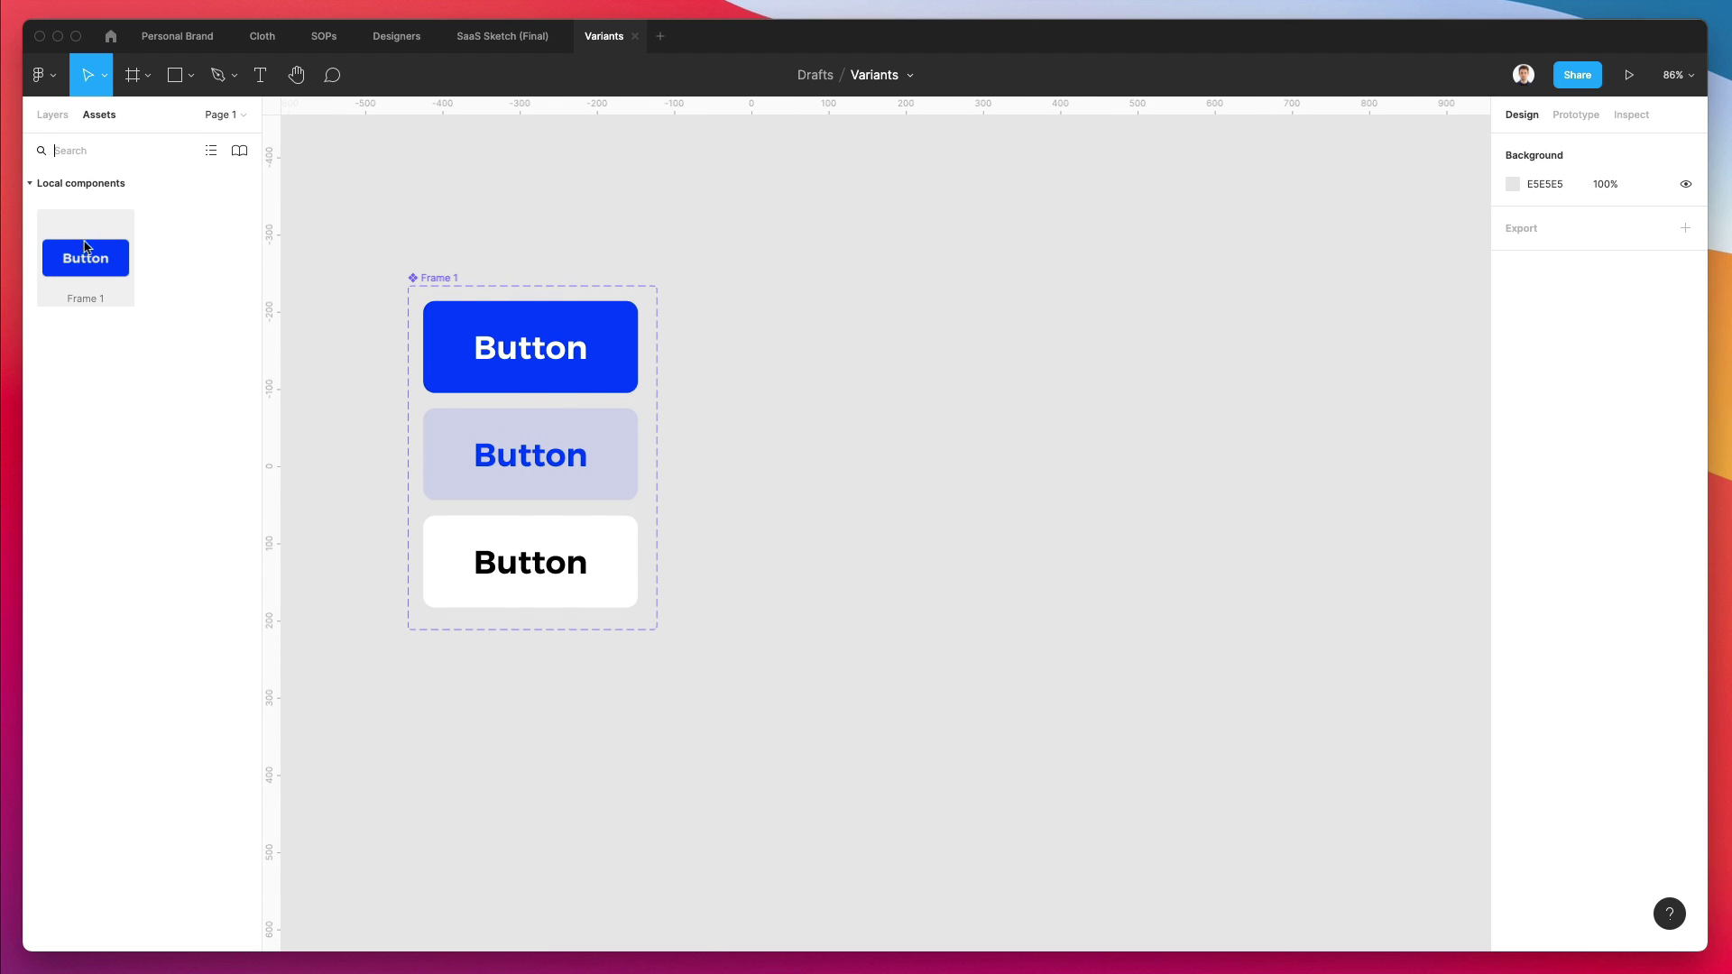
Step: Rename the component set from Frame 1 to Button and check it under local components
{"action": "left_click", "coordinate": [424, 279]}
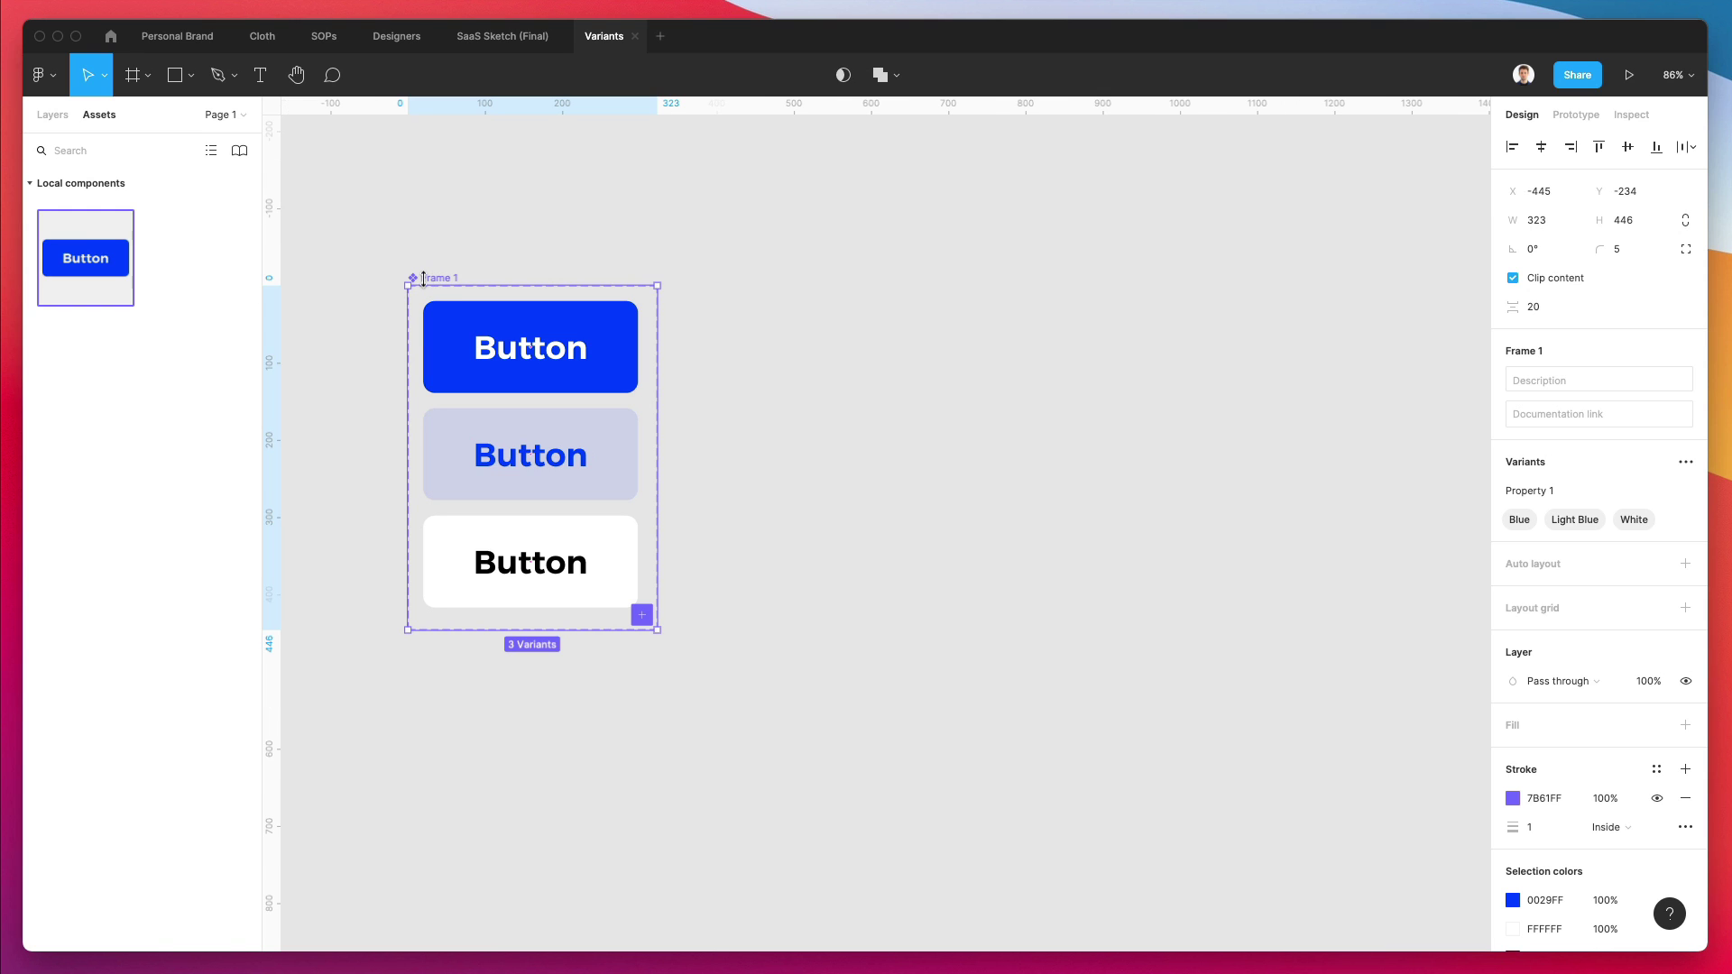
{"action": "key", "text": "super+r"}
{"action": "type", "text": "Button"}
{"action": "key", "text": "Return"}
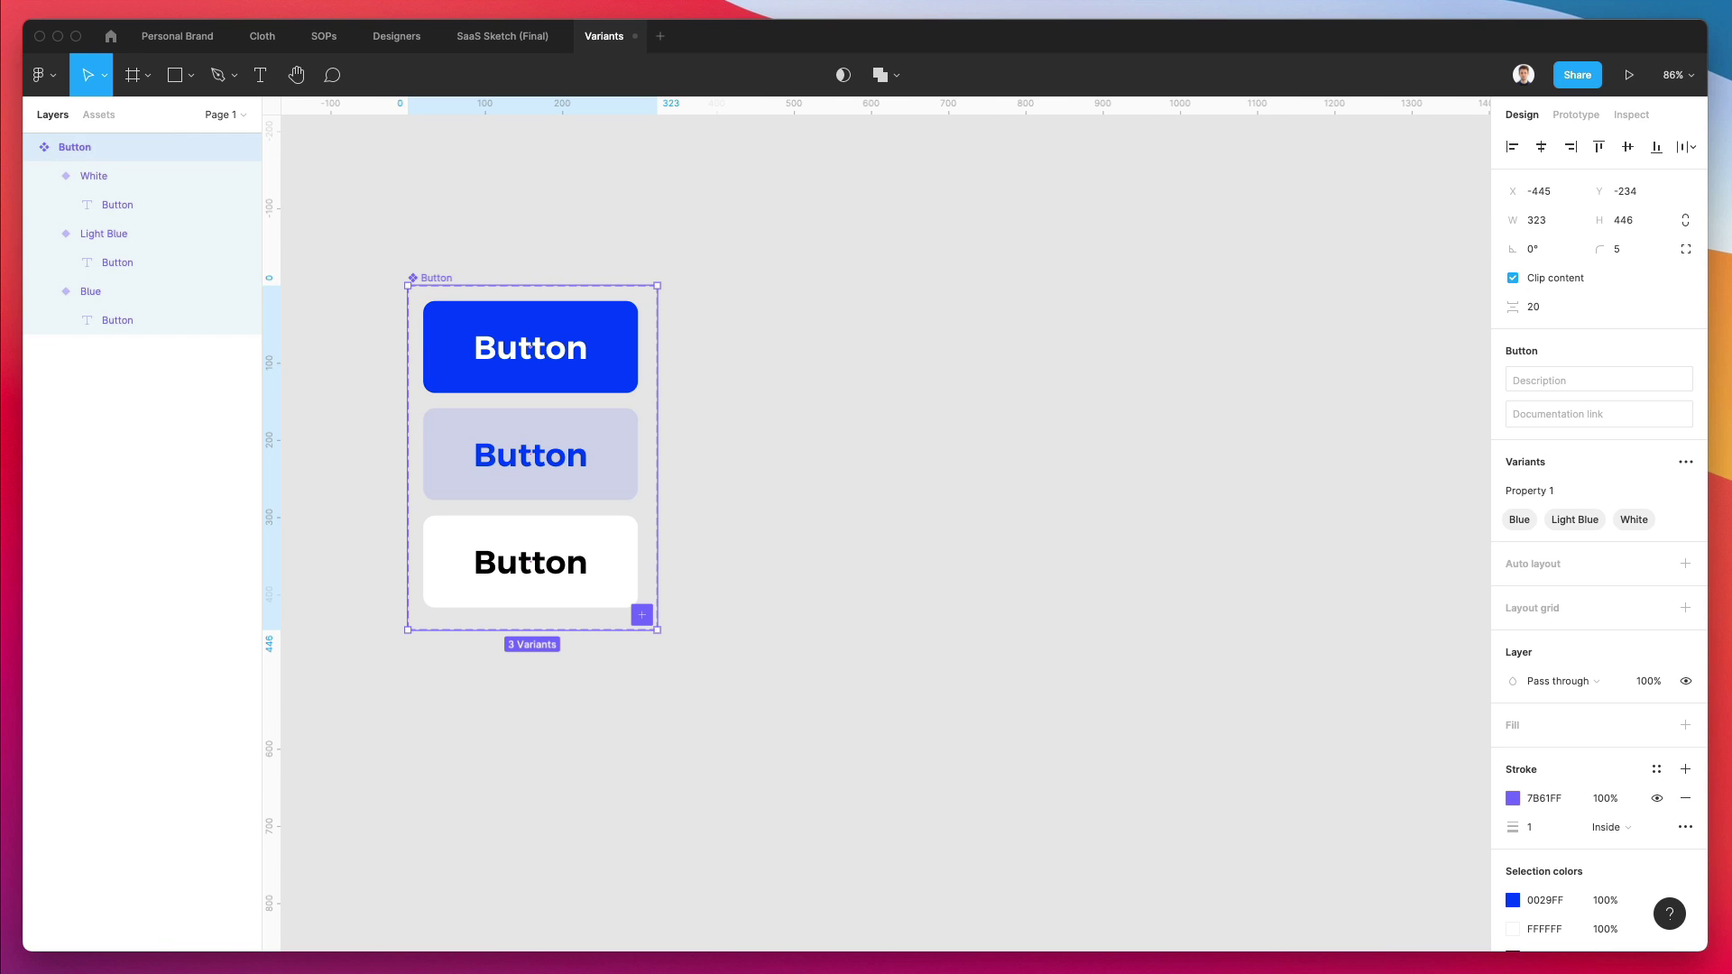
{"action": "left_click", "coordinate": [99, 114]}
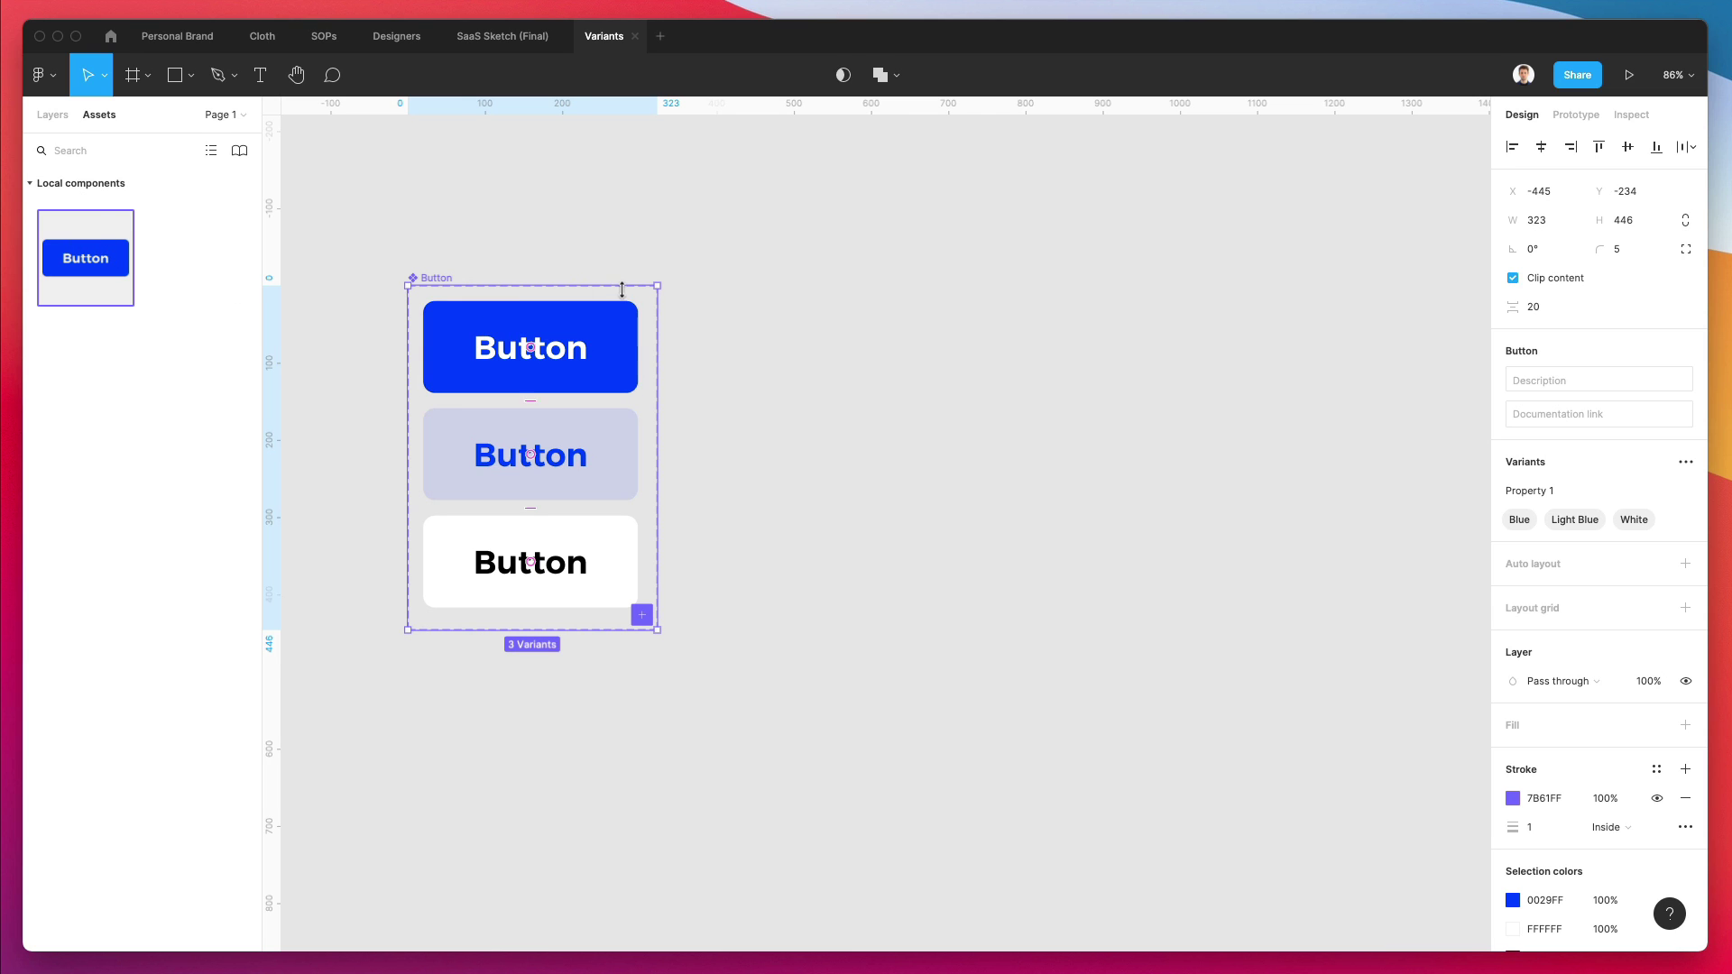
Step: Place a Button instance to the right of the Button component set
{"action": "scroll", "coordinate": [627, 297], "scroll_direction": "right", "scroll_amount": 4}
{"action": "scroll", "coordinate": [627, 298], "scroll_direction": "left", "scroll_amount": 2}
{"action": "scroll", "coordinate": [523, 307], "scroll_direction": "up", "scroll_amount": 3}
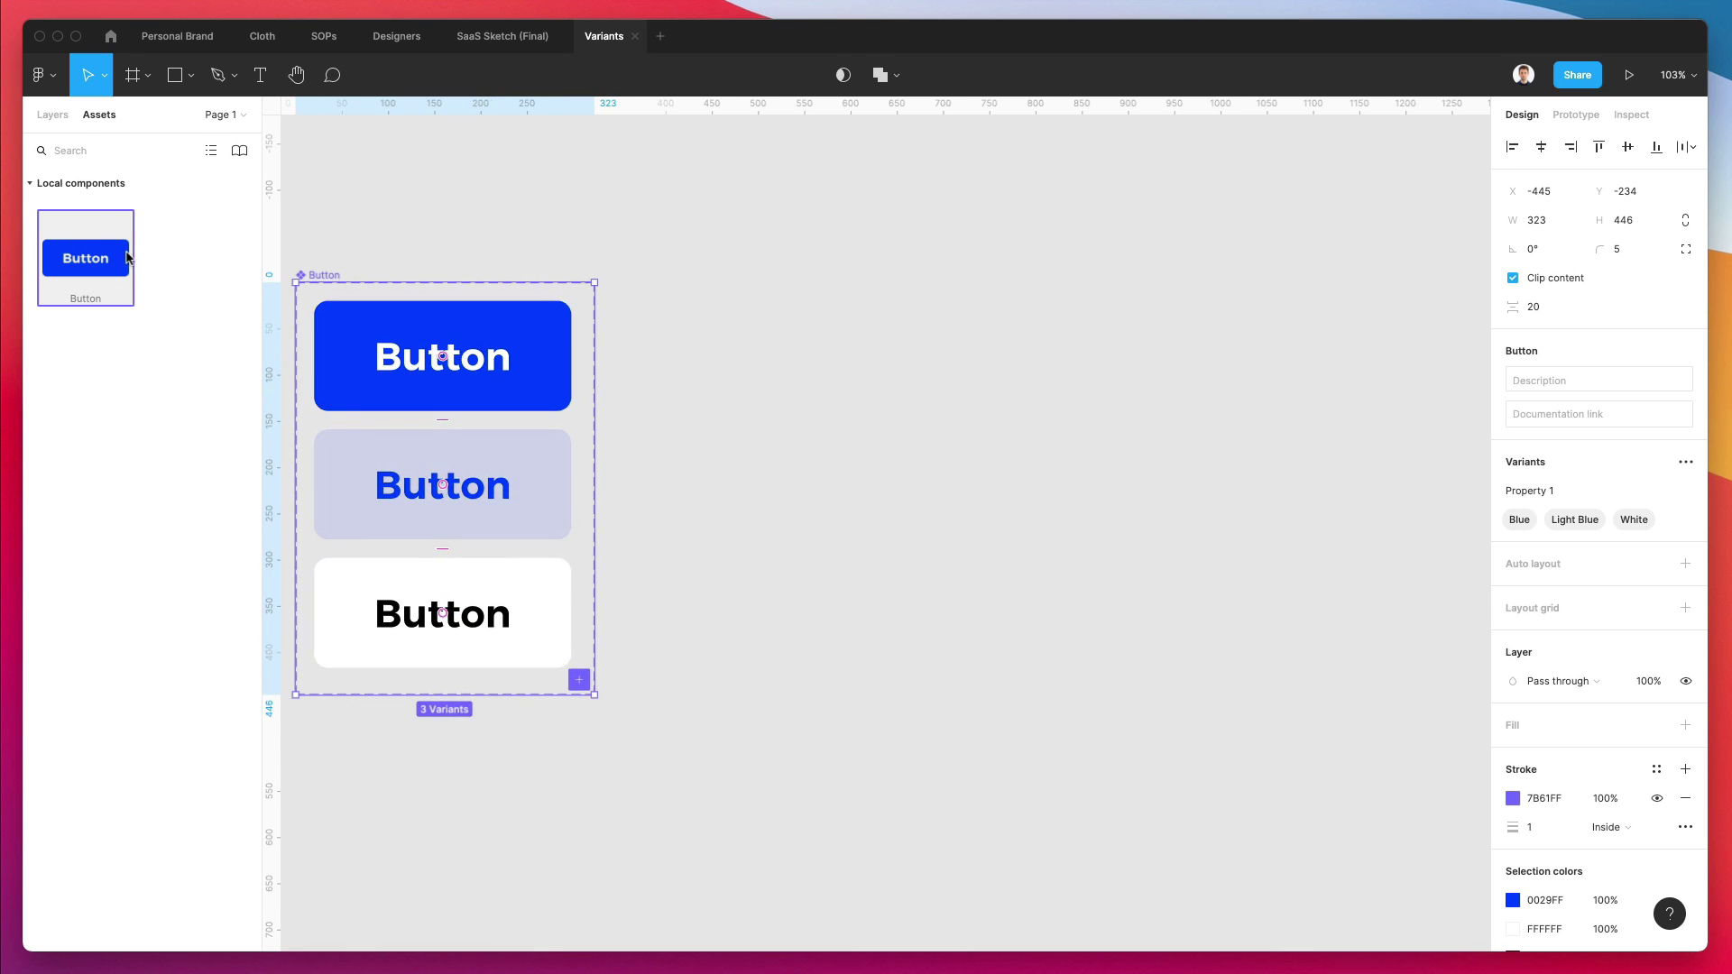
{"action": "left_click_drag", "start_coordinate": [129, 257], "coordinate": [891, 352]}
{"action": "scroll", "coordinate": [722, 224], "scroll_direction": "up", "scroll_amount": 3}
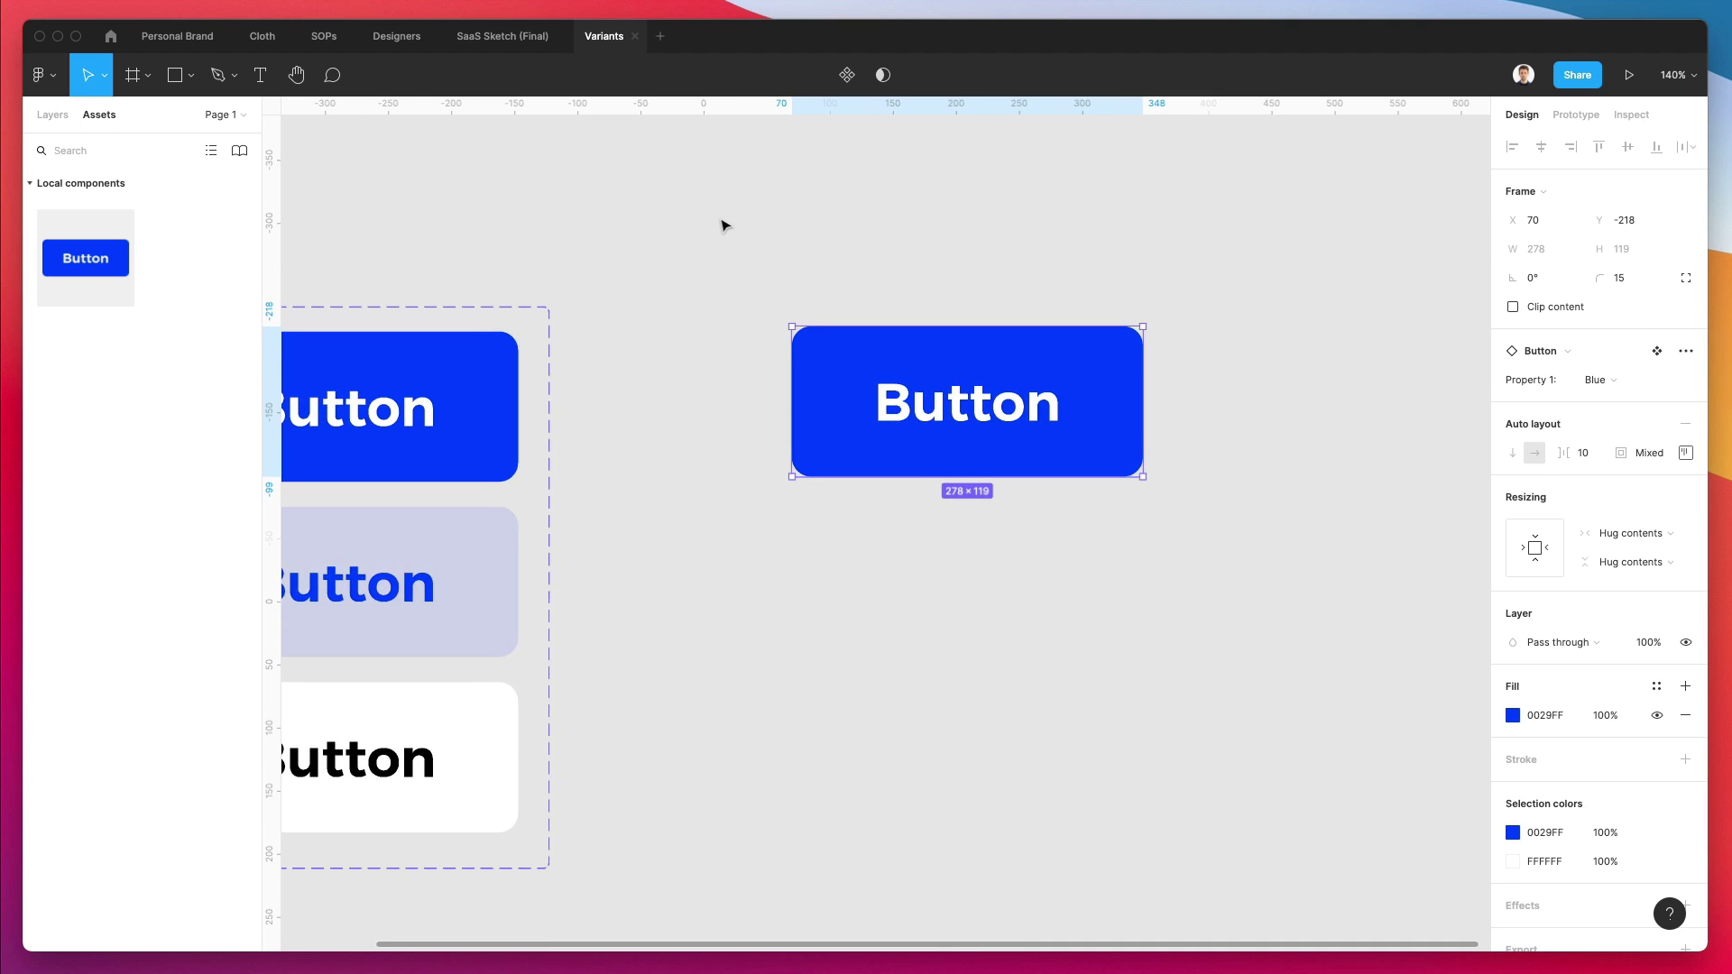
{"action": "scroll", "coordinate": [723, 223], "scroll_direction": "left", "scroll_amount": 1}
{"action": "scroll", "coordinate": [724, 221], "scroll_direction": "left", "scroll_amount": 2}
{"action": "scroll", "coordinate": [1285, 426], "scroll_direction": "down", "scroll_amount": 2}
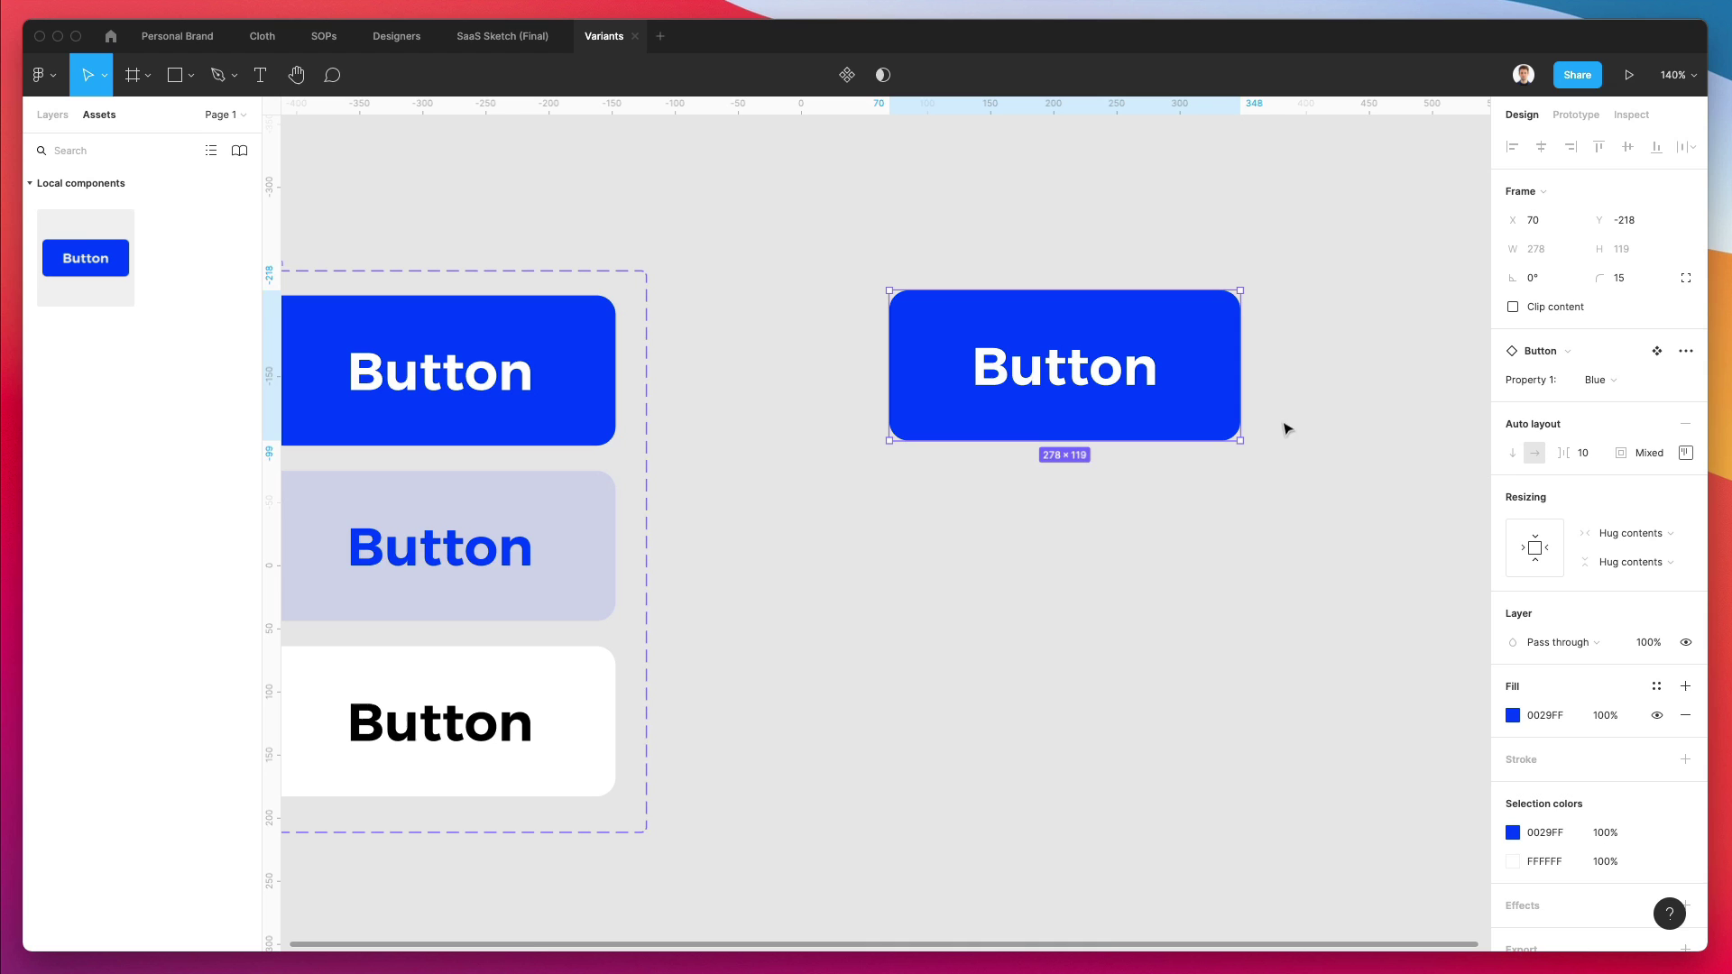
{"action": "scroll", "coordinate": [1334, 472], "scroll_direction": "left", "scroll_amount": 2}
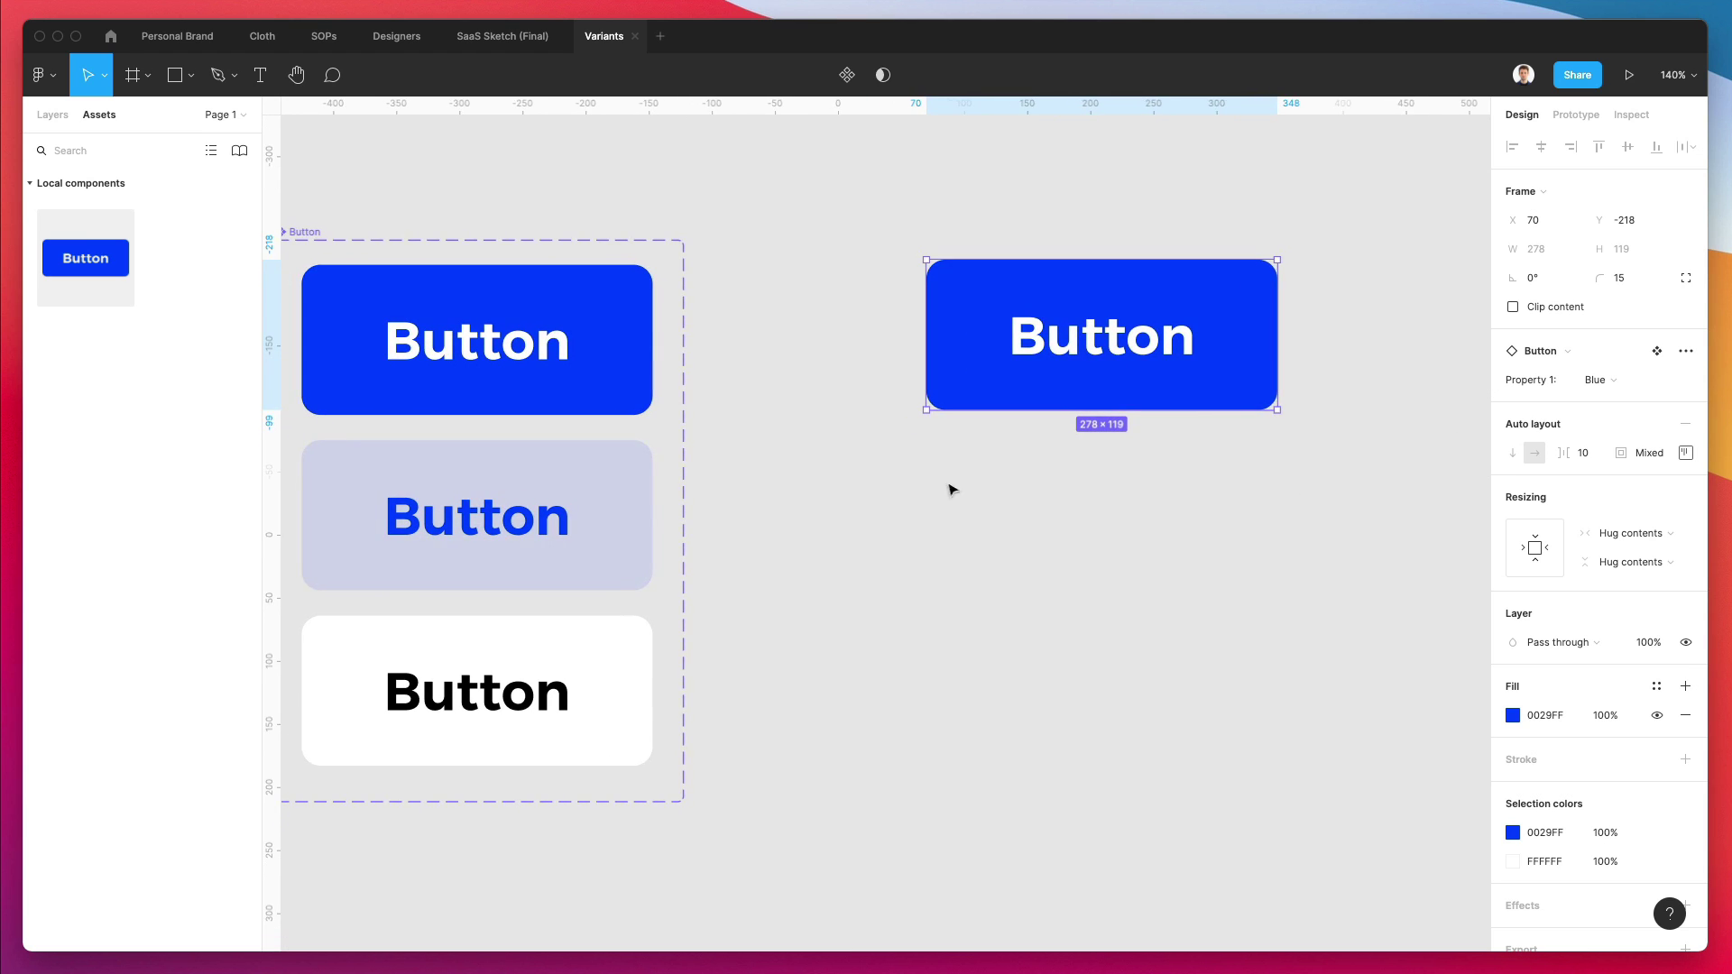
{"action": "scroll", "coordinate": [863, 451], "scroll_direction": "down", "scroll_amount": 3}
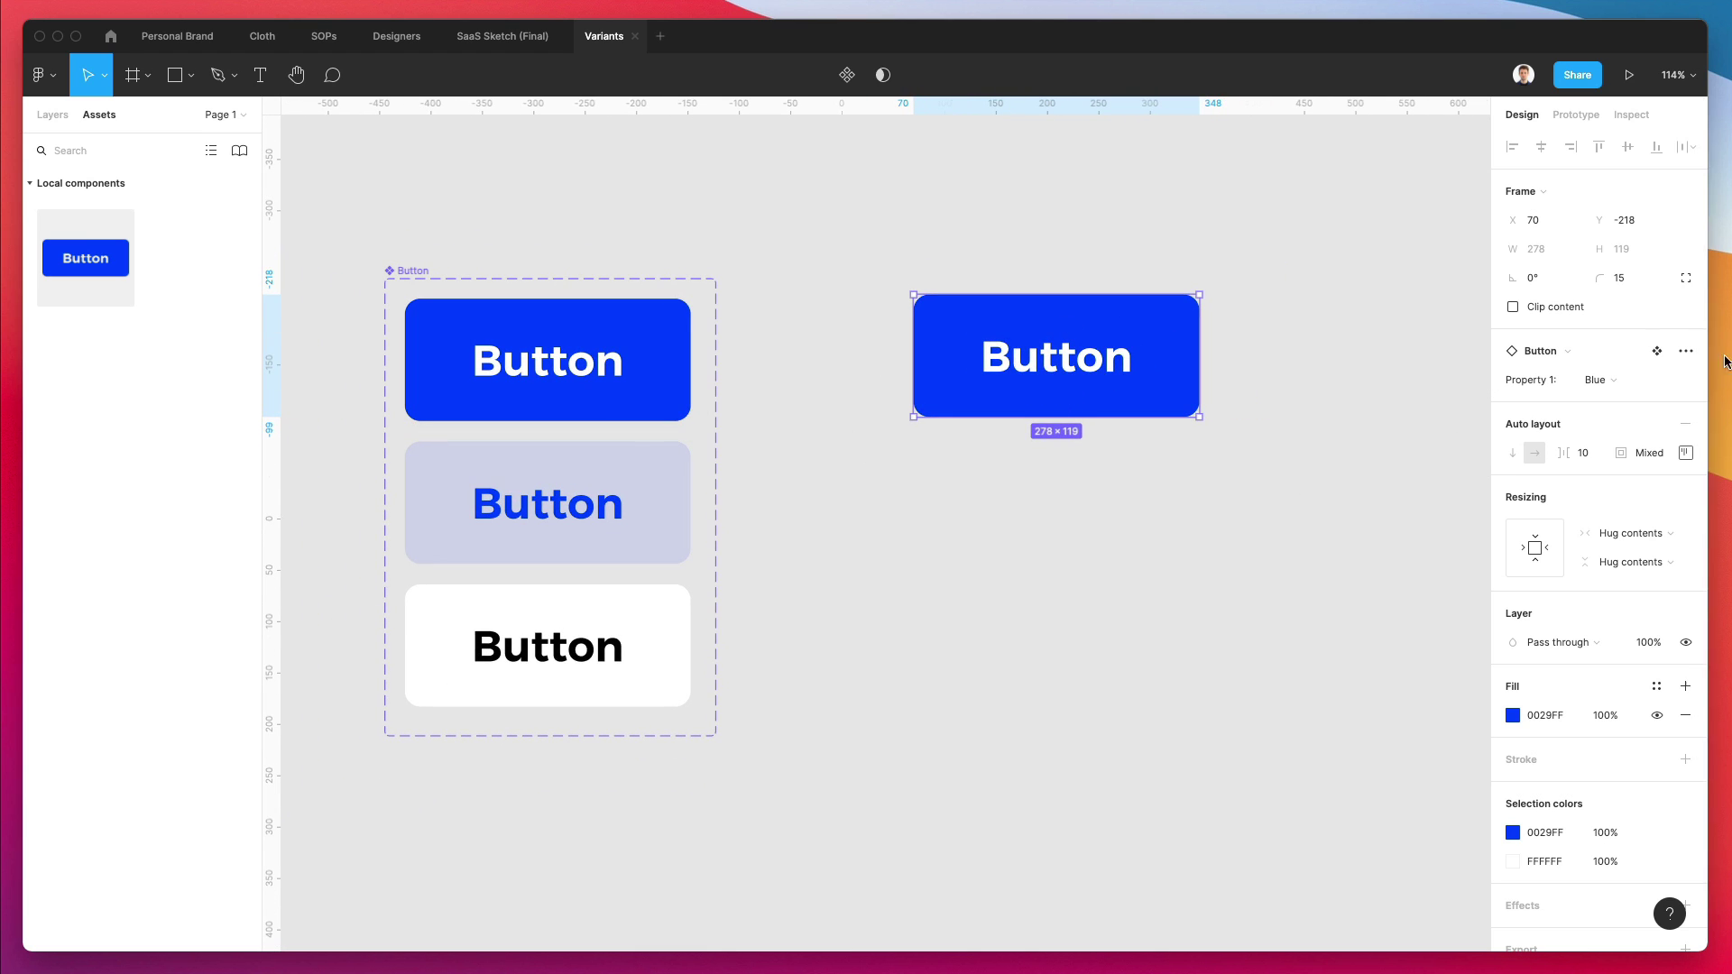
Step: Switch the instance's Property 1 to Light Blue, then to White
{"action": "left_click", "coordinate": [1594, 352]}
{"action": "left_click", "coordinate": [1593, 350]}
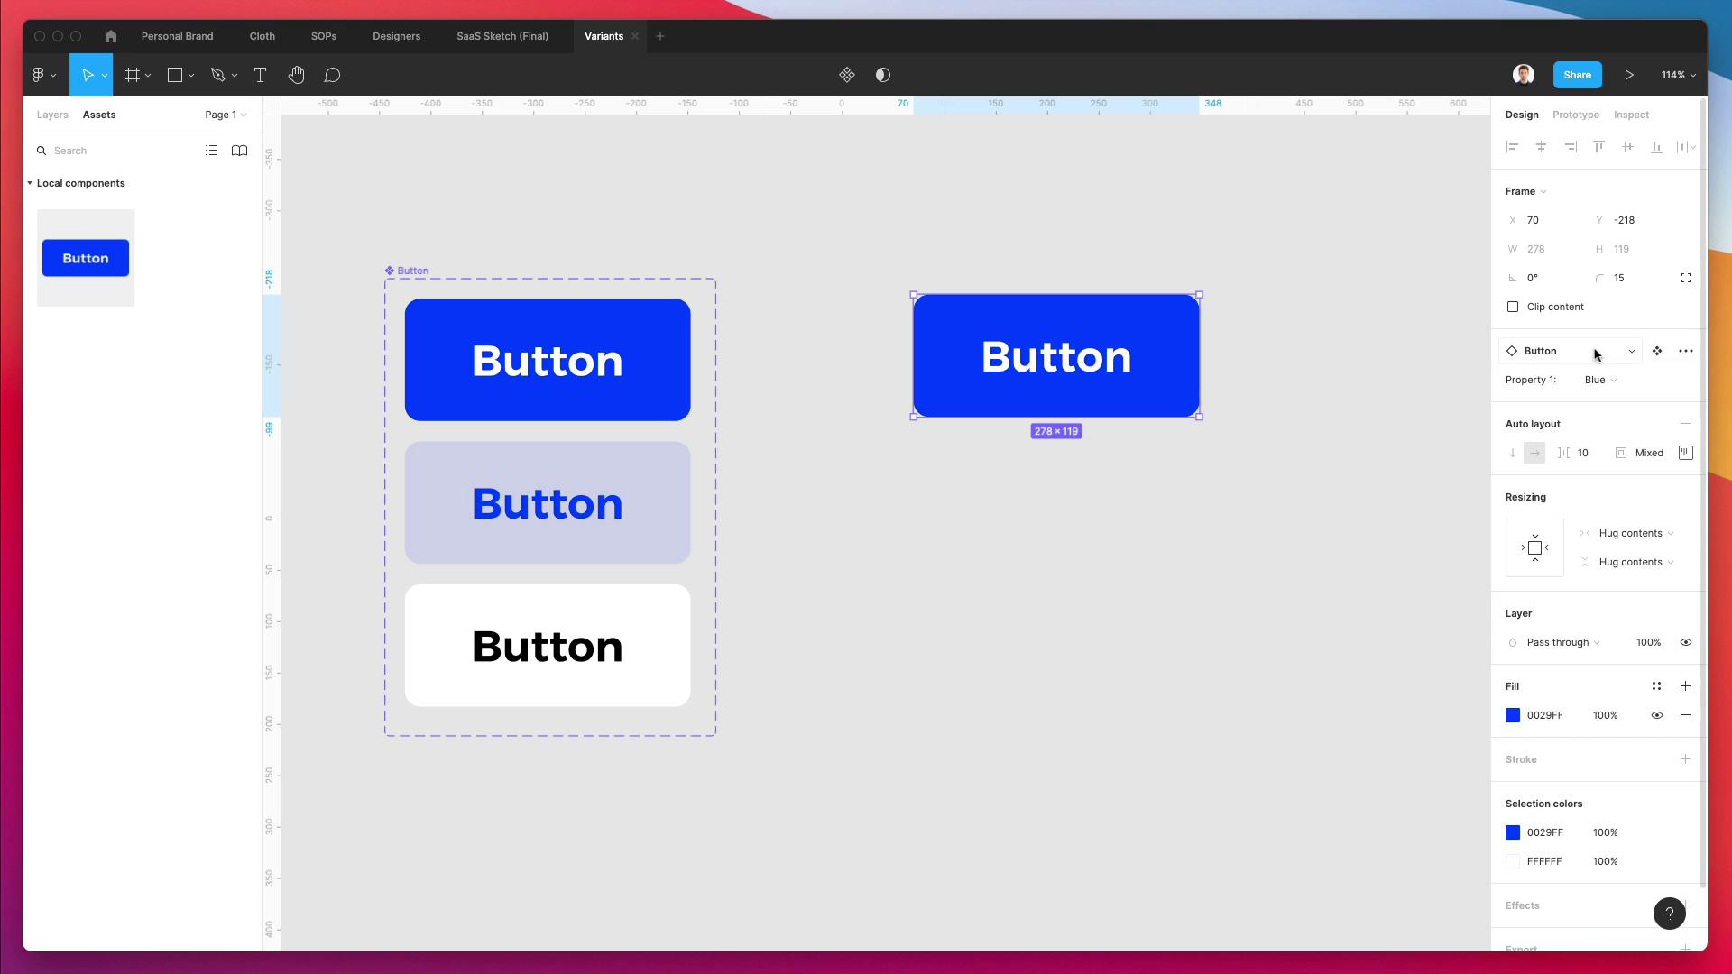
{"action": "left_click", "coordinate": [1639, 382]}
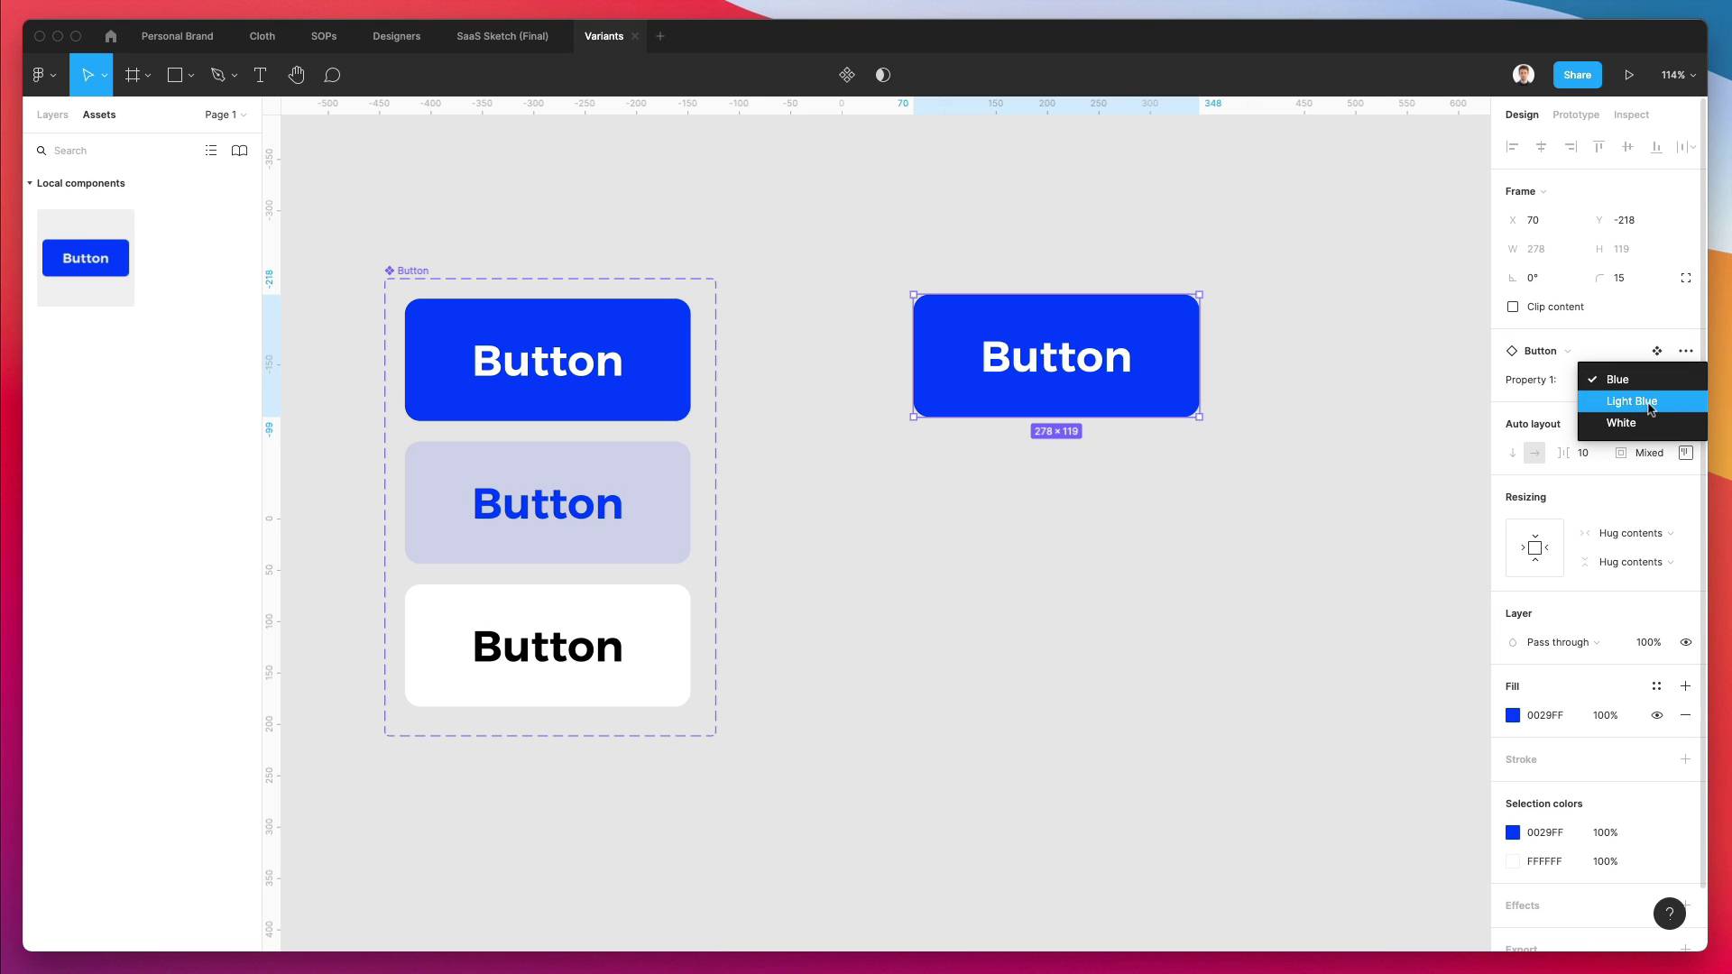
{"action": "left_click", "coordinate": [1635, 400]}
{"action": "left_click", "coordinate": [1610, 380]}
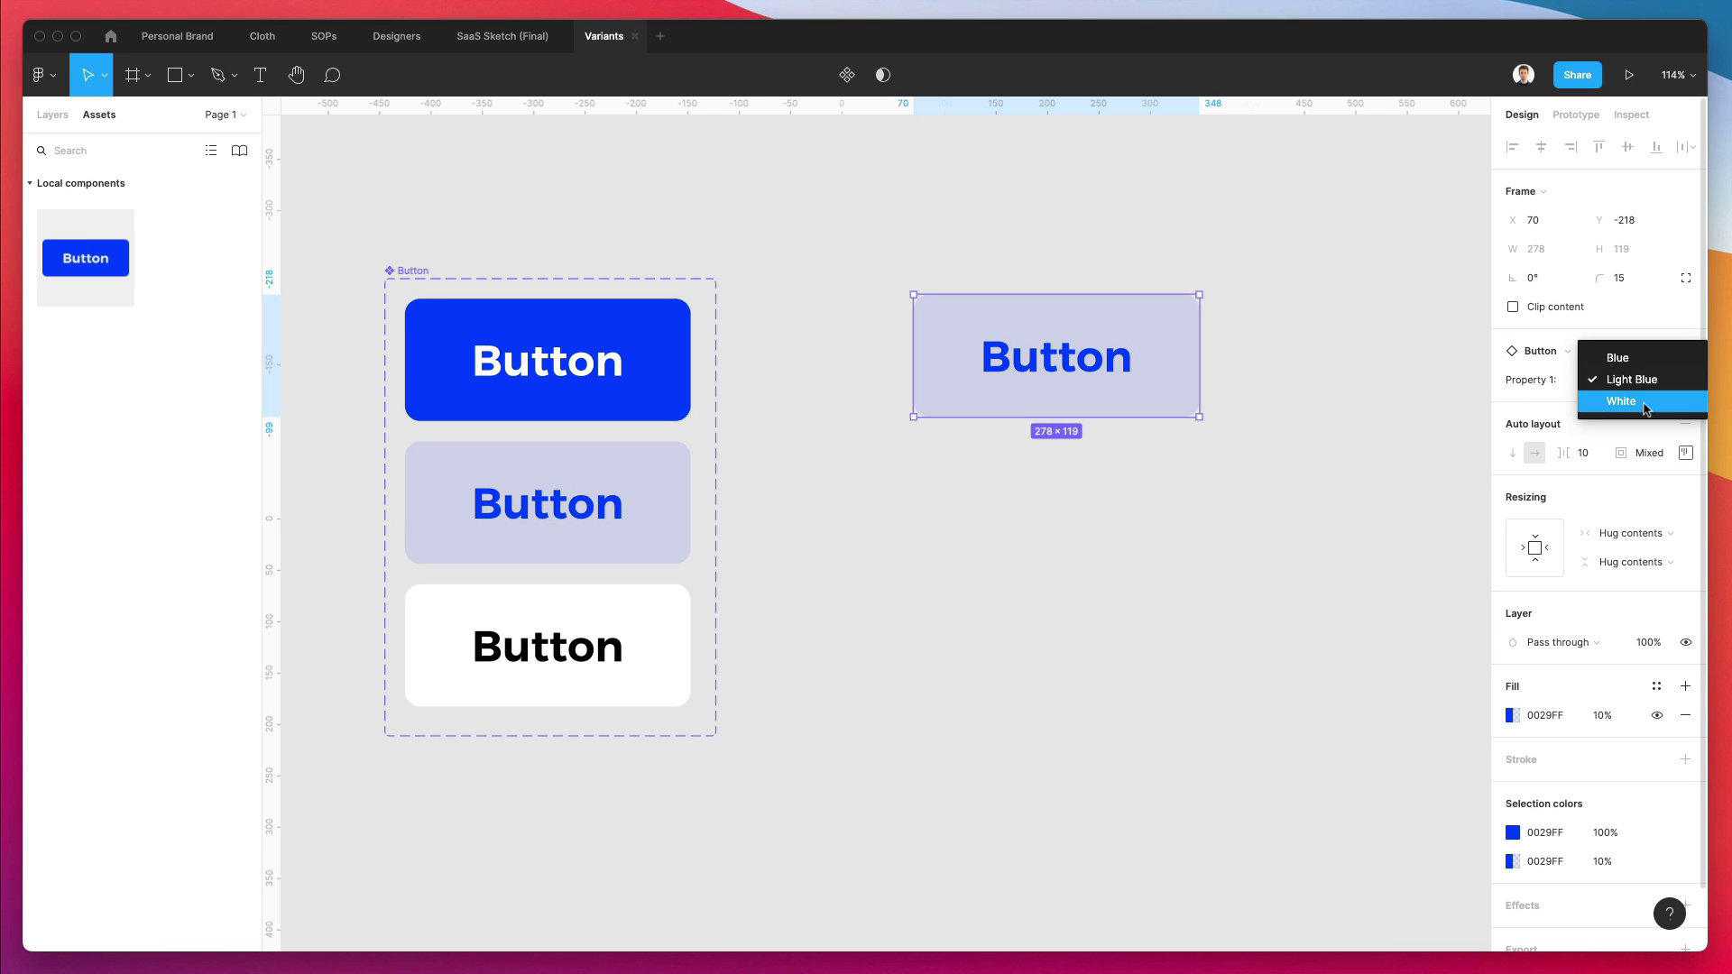
{"action": "left_click", "coordinate": [1642, 402]}
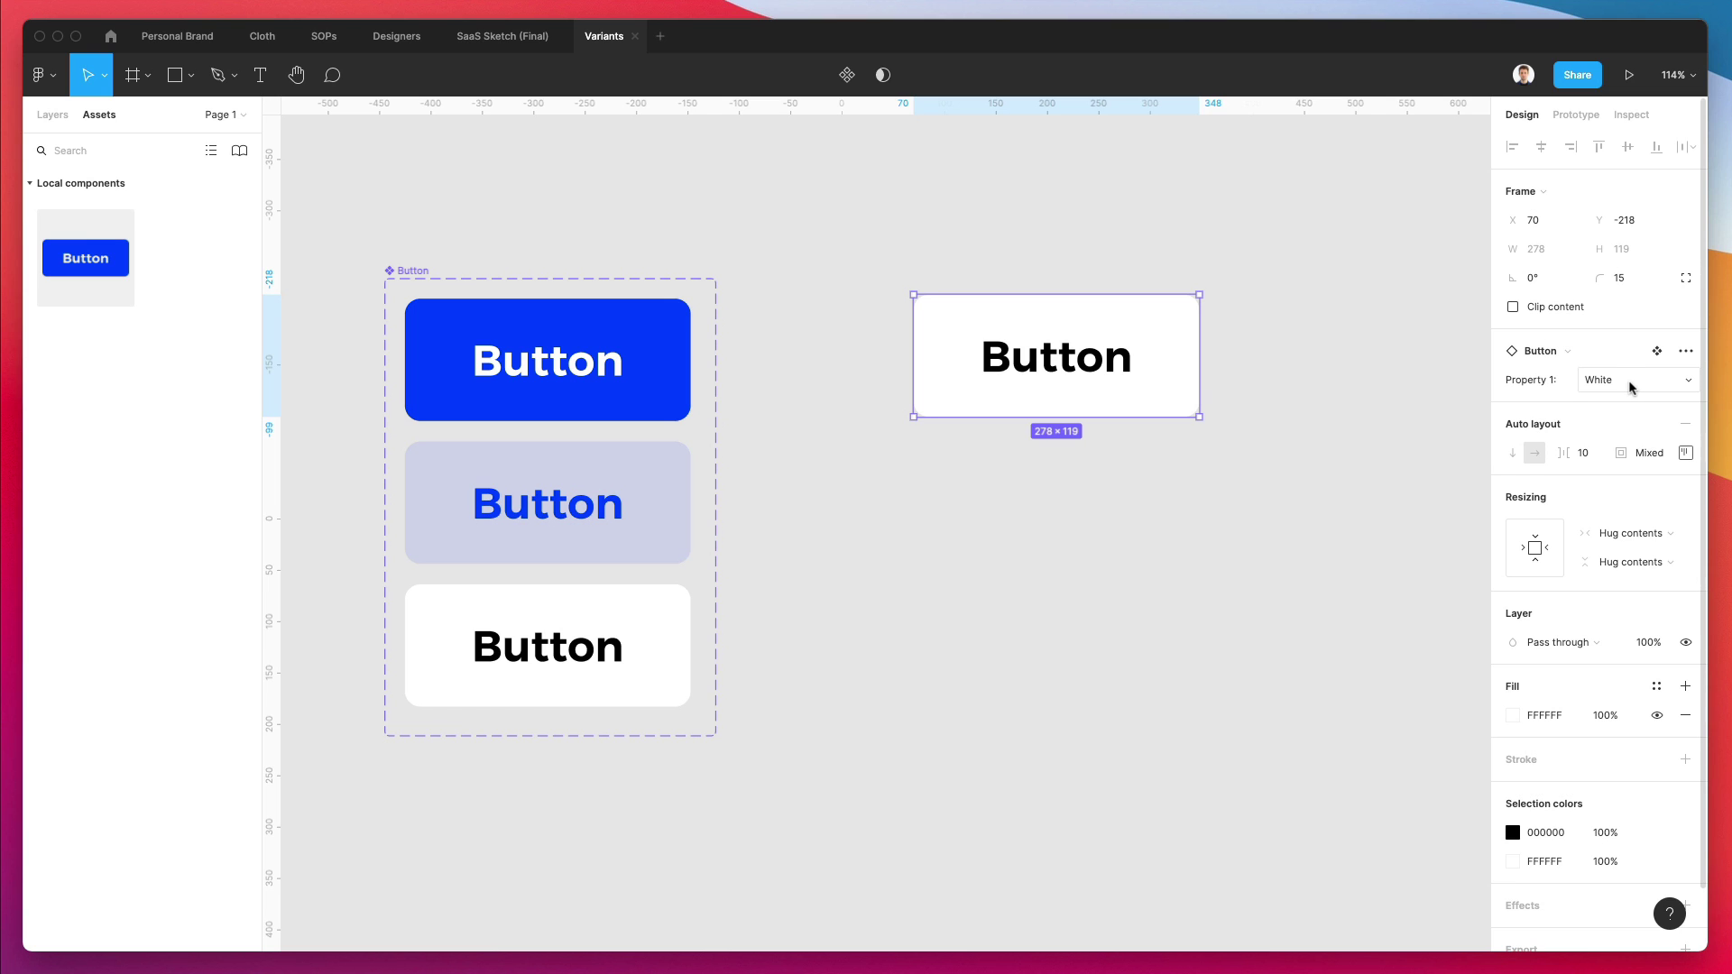
Step: Pan back across the canvas and clear the selection
{"action": "scroll", "coordinate": [533, 417], "scroll_direction": "down", "scroll_amount": 3}
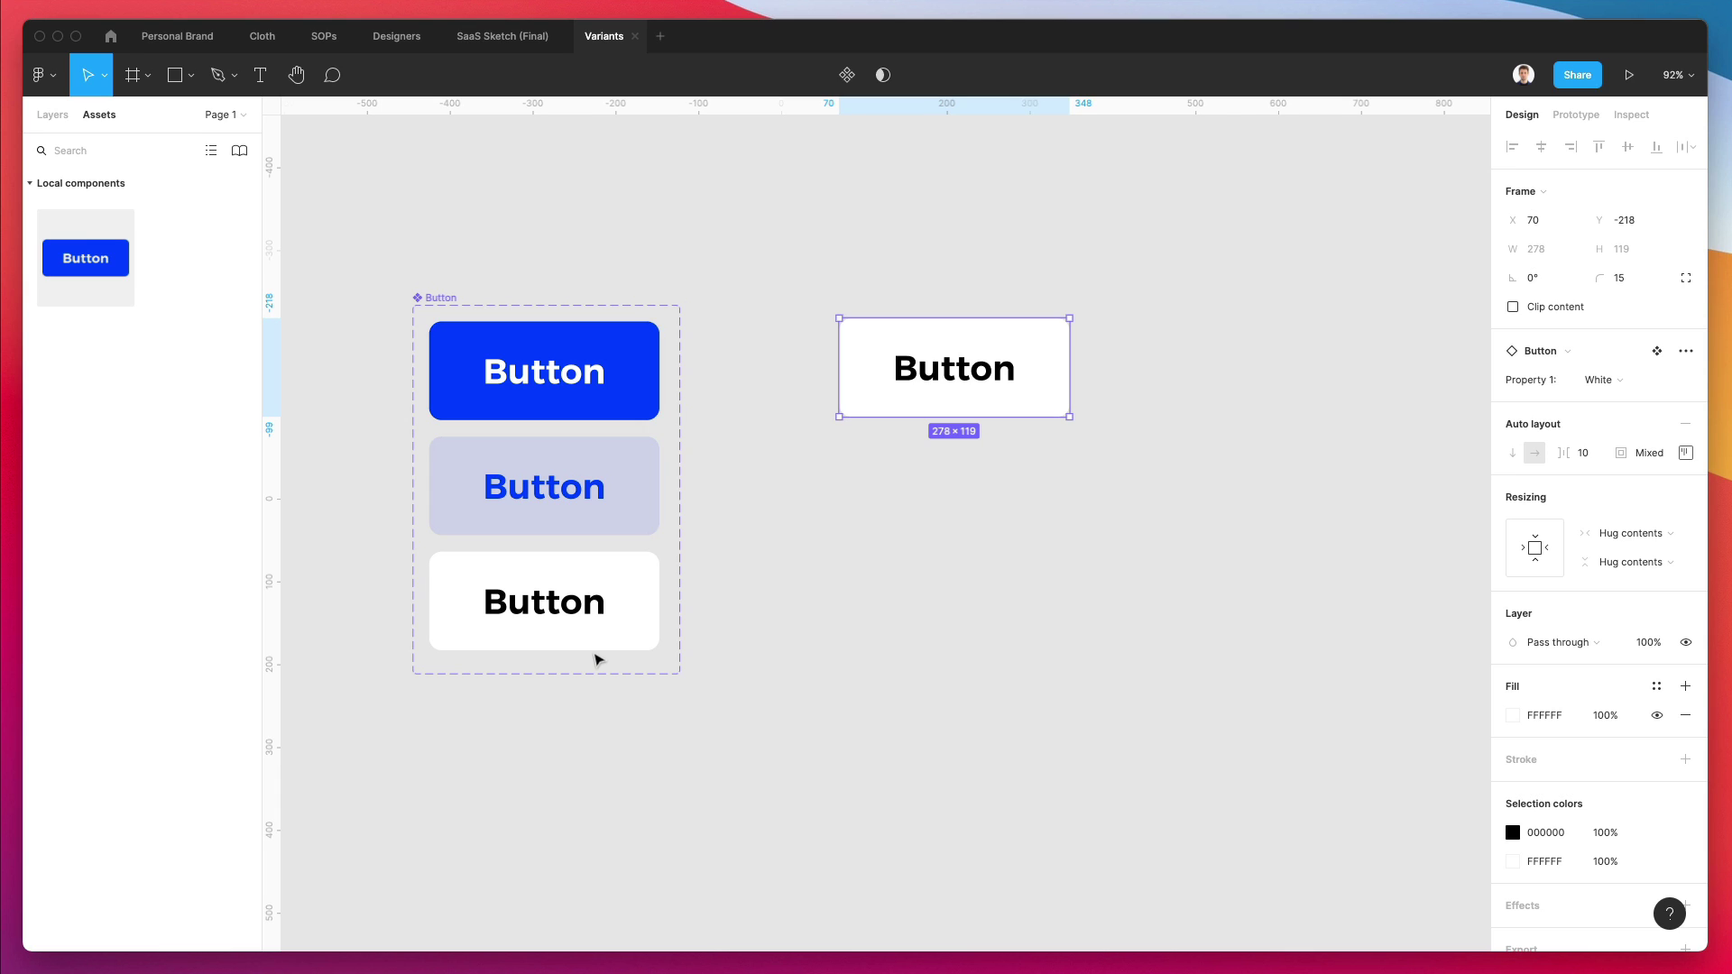
{"action": "scroll", "coordinate": [588, 490], "scroll_direction": "left", "scroll_amount": 2}
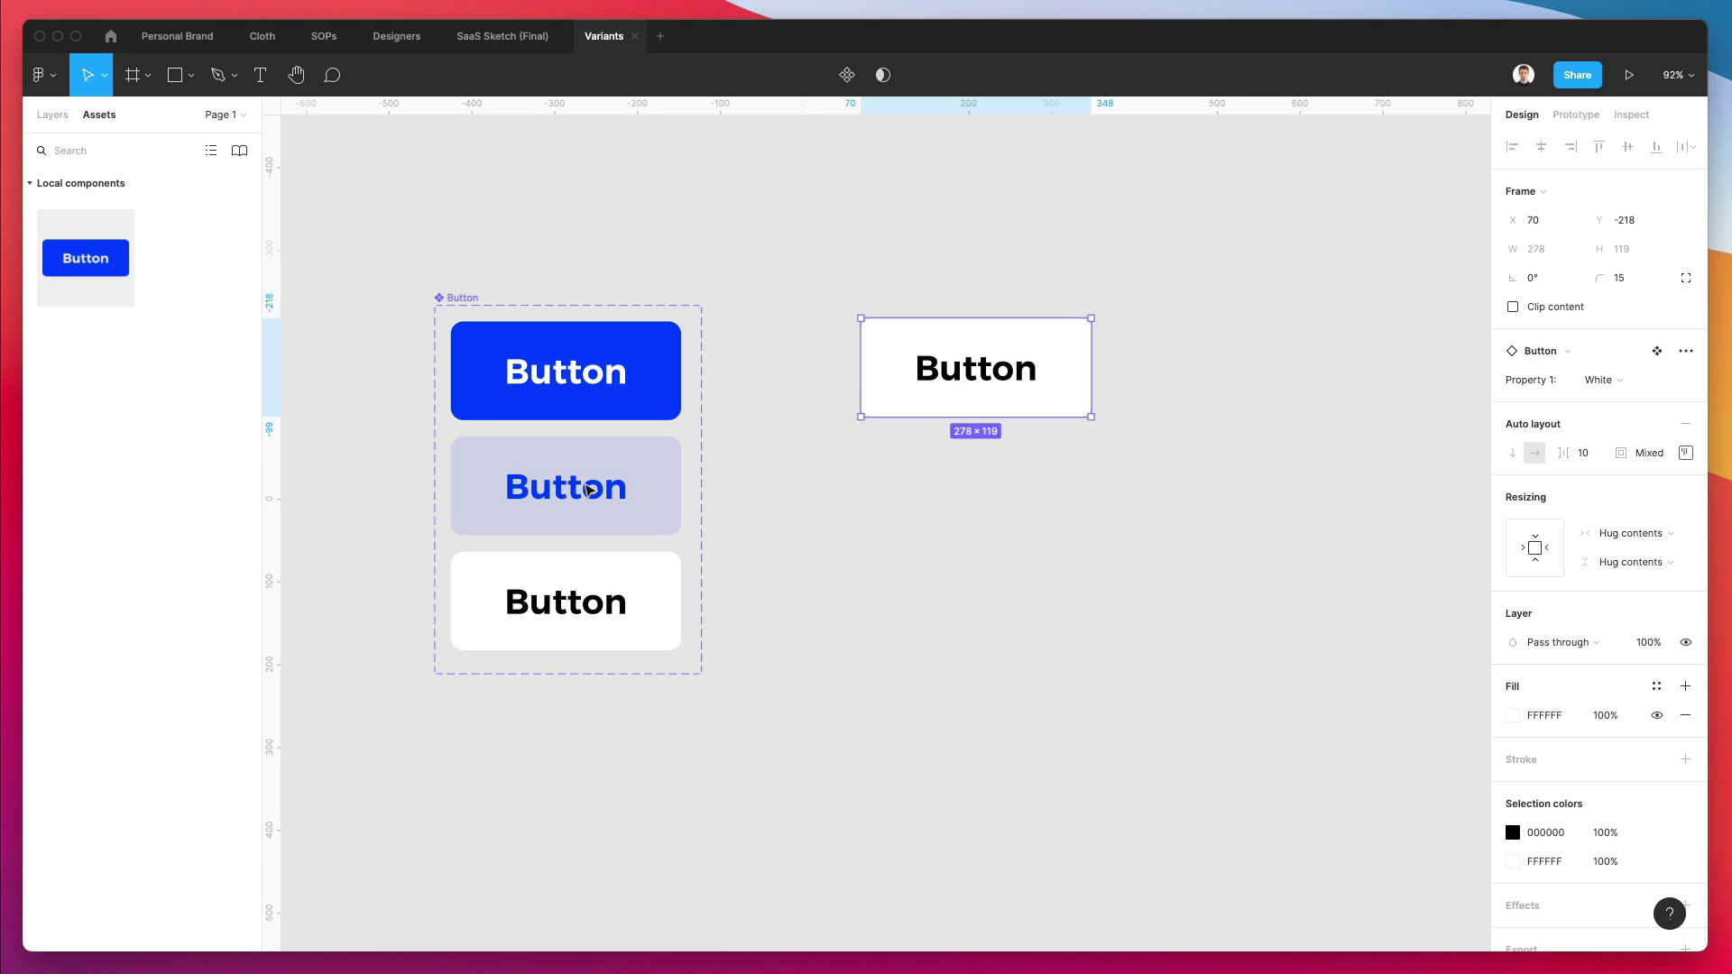
{"action": "scroll", "coordinate": [587, 489], "scroll_direction": "left", "scroll_amount": 1}
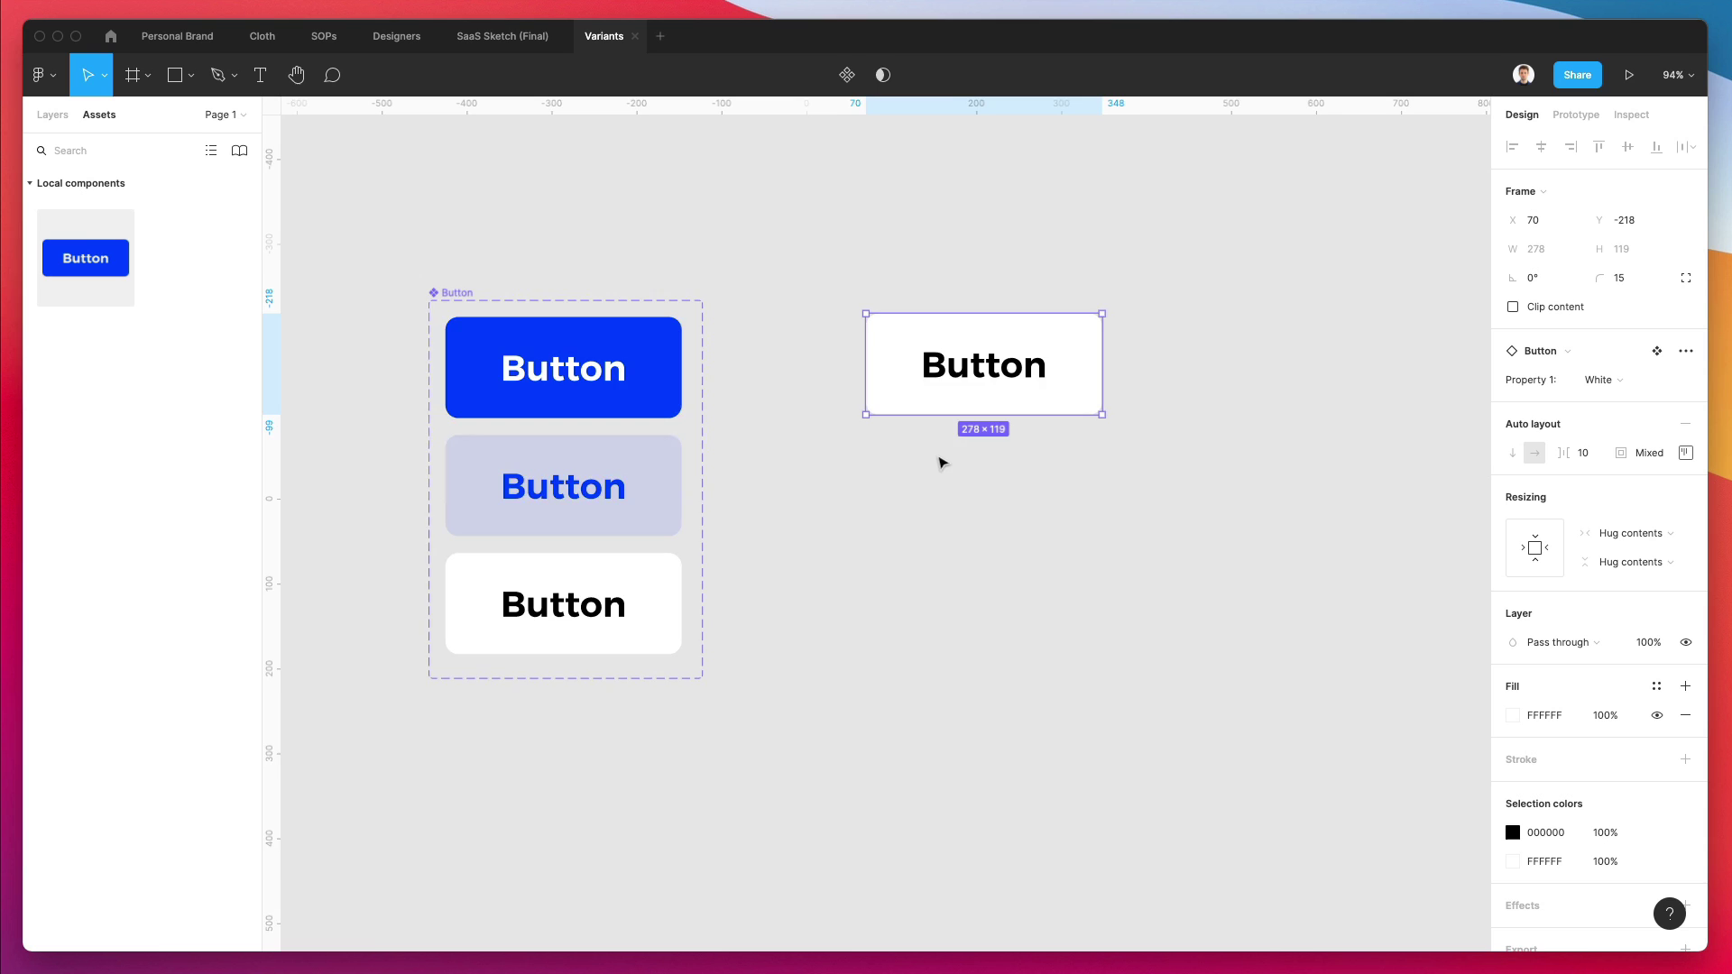
{"action": "scroll", "coordinate": [942, 459], "scroll_direction": "up", "scroll_amount": 2}
{"action": "scroll", "coordinate": [942, 461], "scroll_direction": "left", "scroll_amount": 3}
{"action": "scroll", "coordinate": [939, 460], "scroll_direction": "right", "scroll_amount": 2}
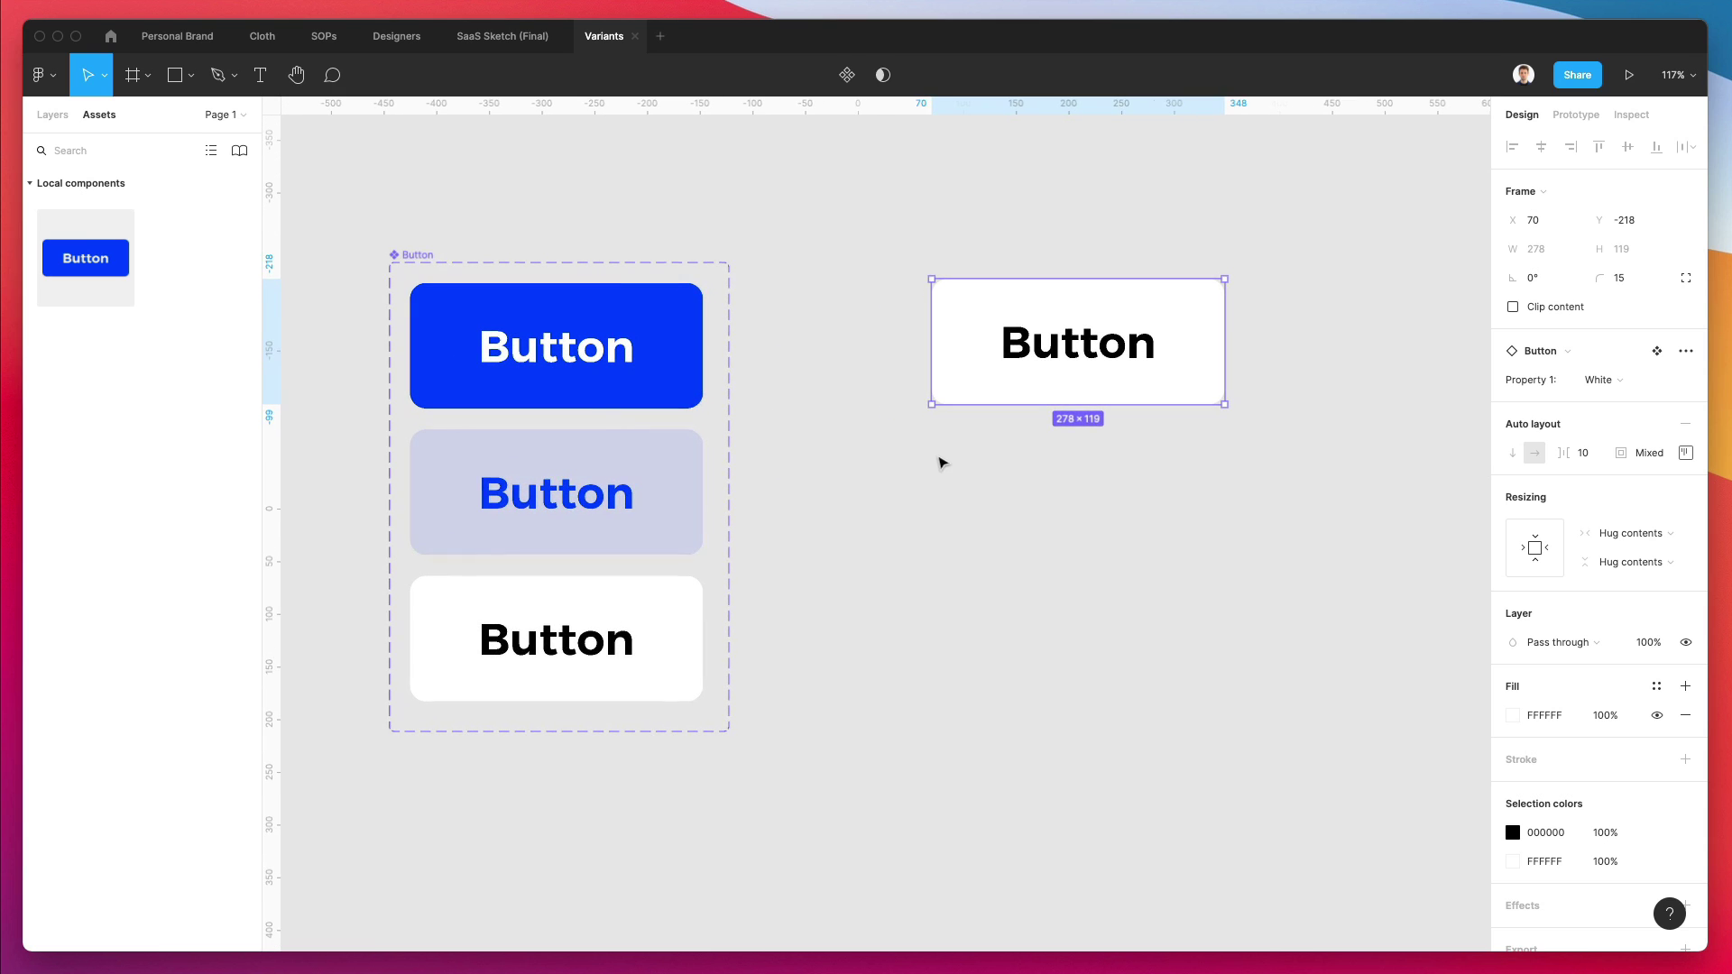
{"action": "left_click", "coordinate": [939, 460]}
{"action": "scroll", "coordinate": [939, 460], "scroll_direction": "up", "scroll_amount": 1}
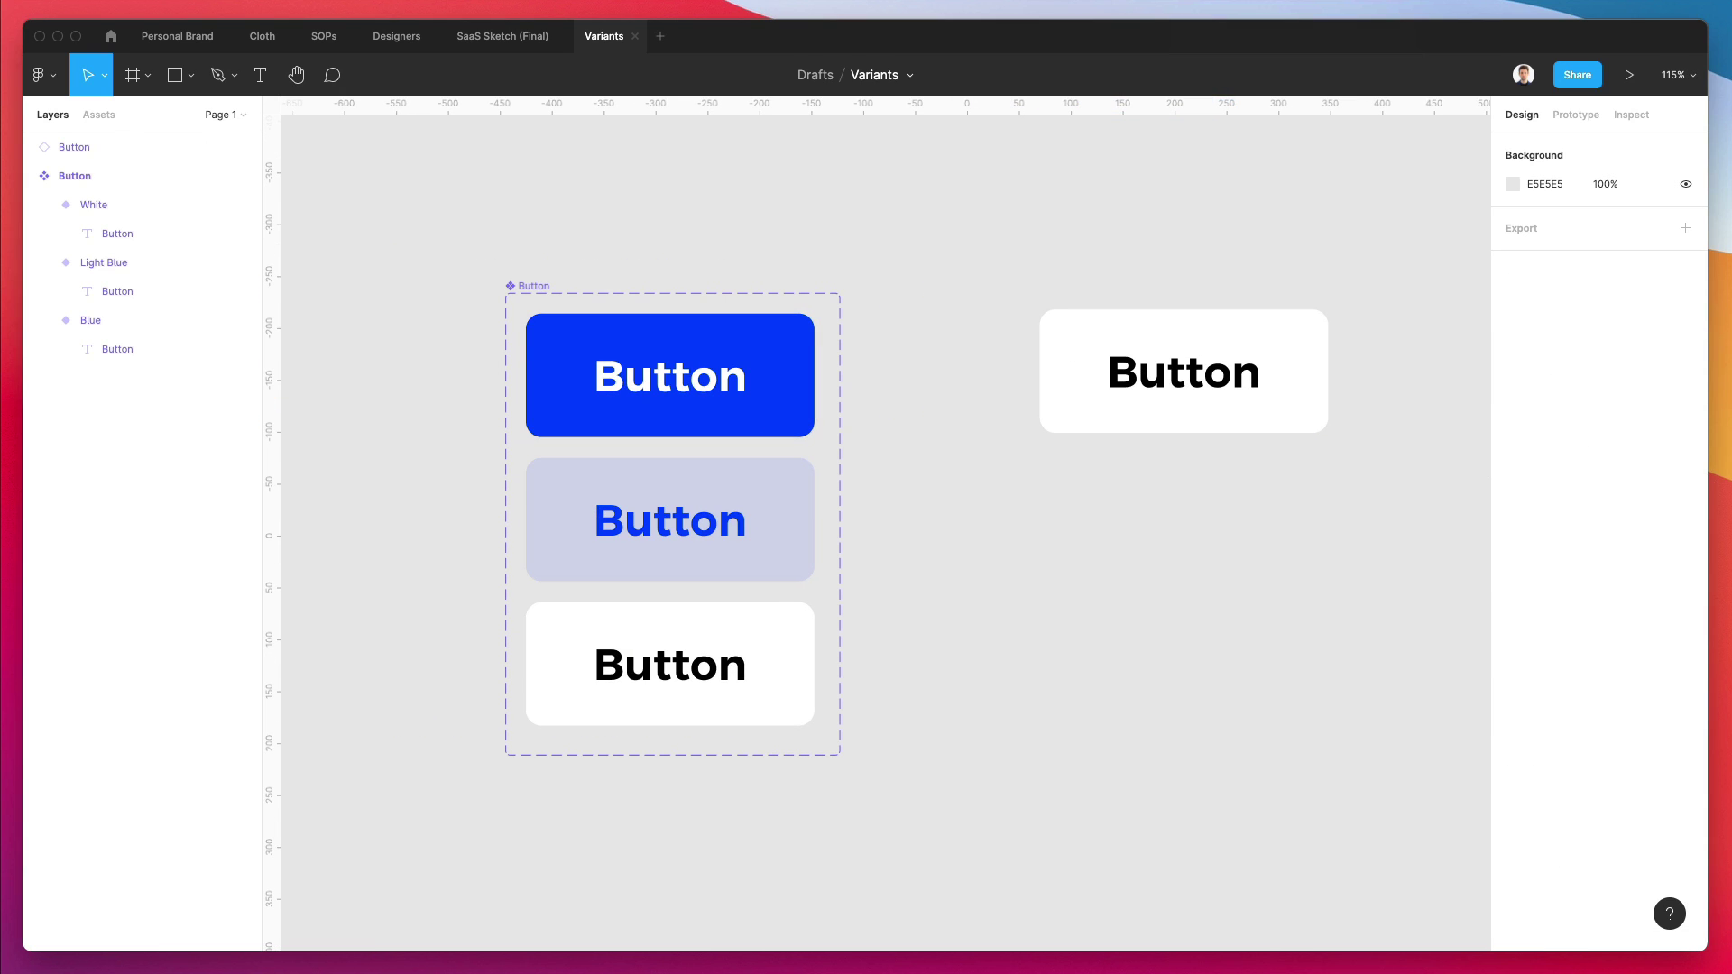
Step: Rename the Blue variant's layer from 'Color=Blue' to 'Color=Blue, Size=Large'
{"action": "left_click", "coordinate": [637, 380]}
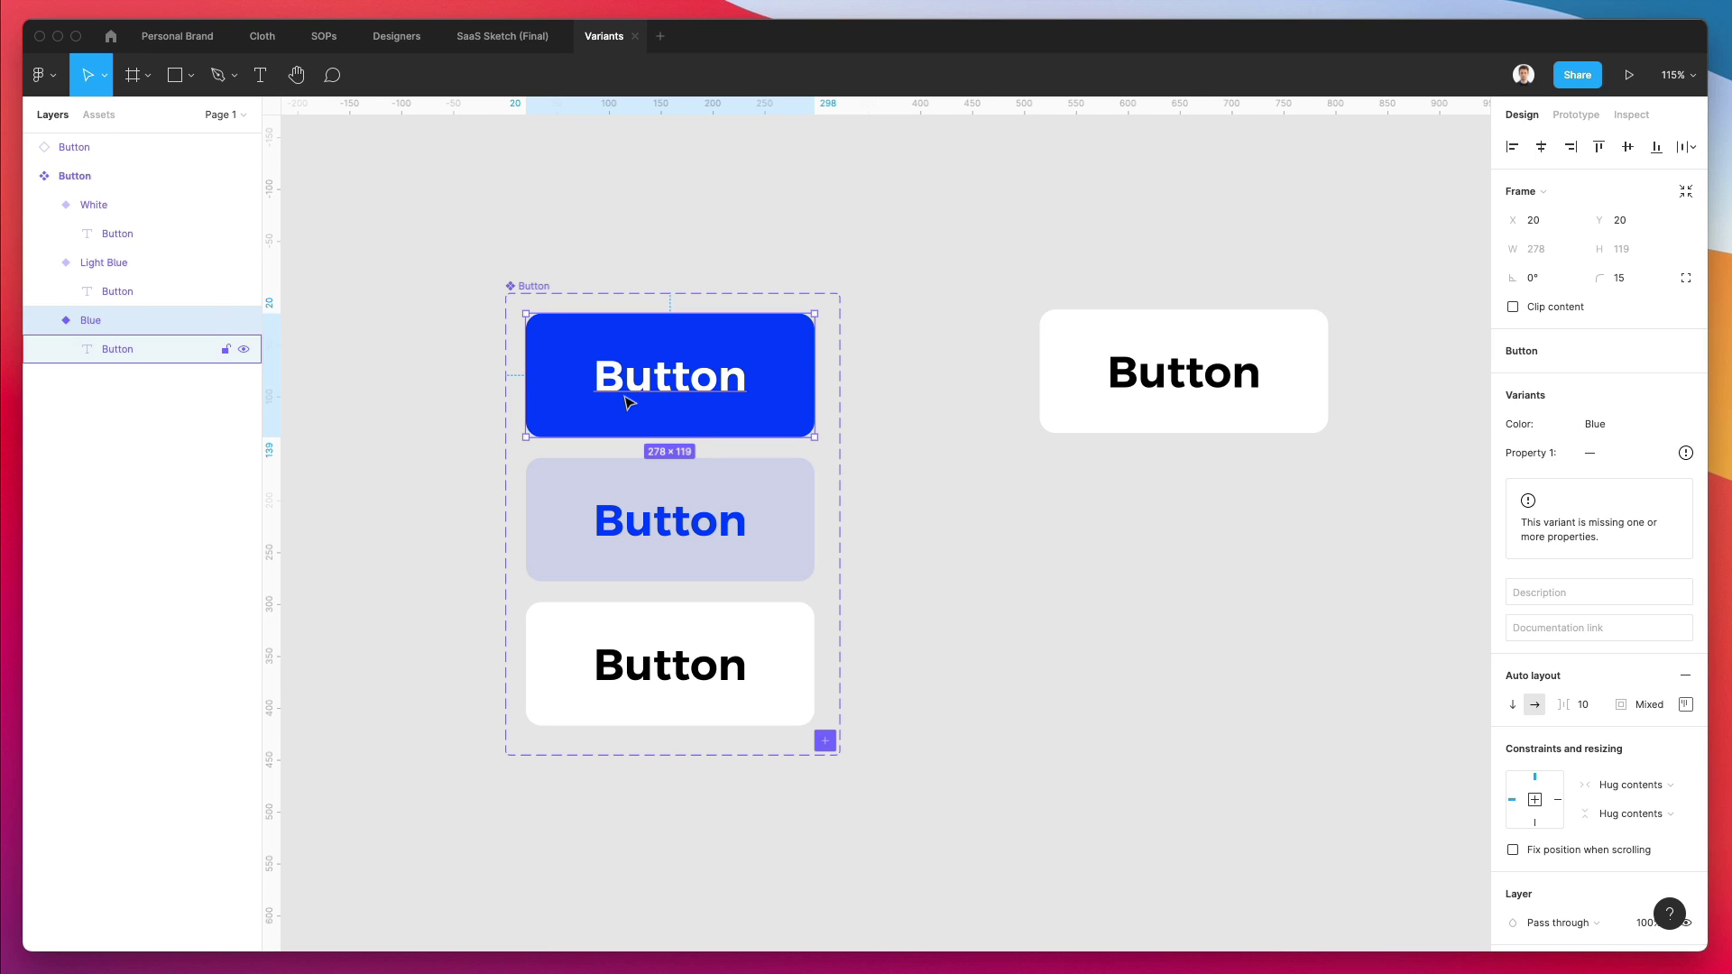
{"action": "key", "text": "Escape"}
{"action": "left_click", "coordinate": [549, 404]}
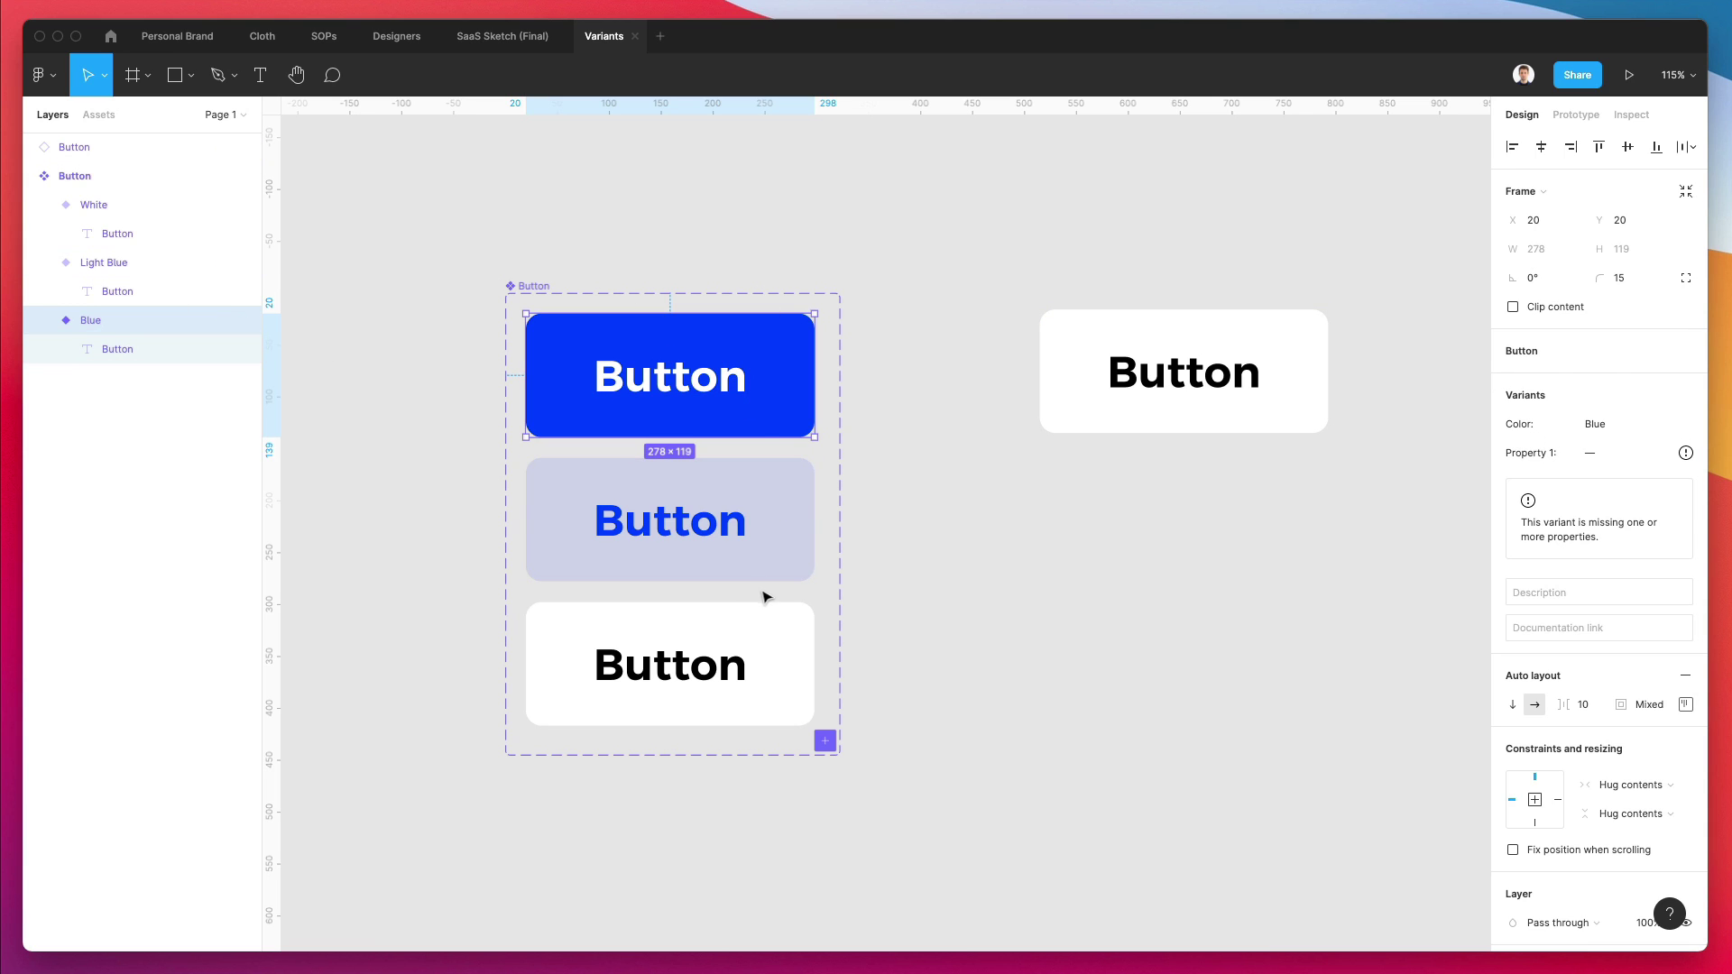
{"action": "double_click", "coordinate": [105, 322]}
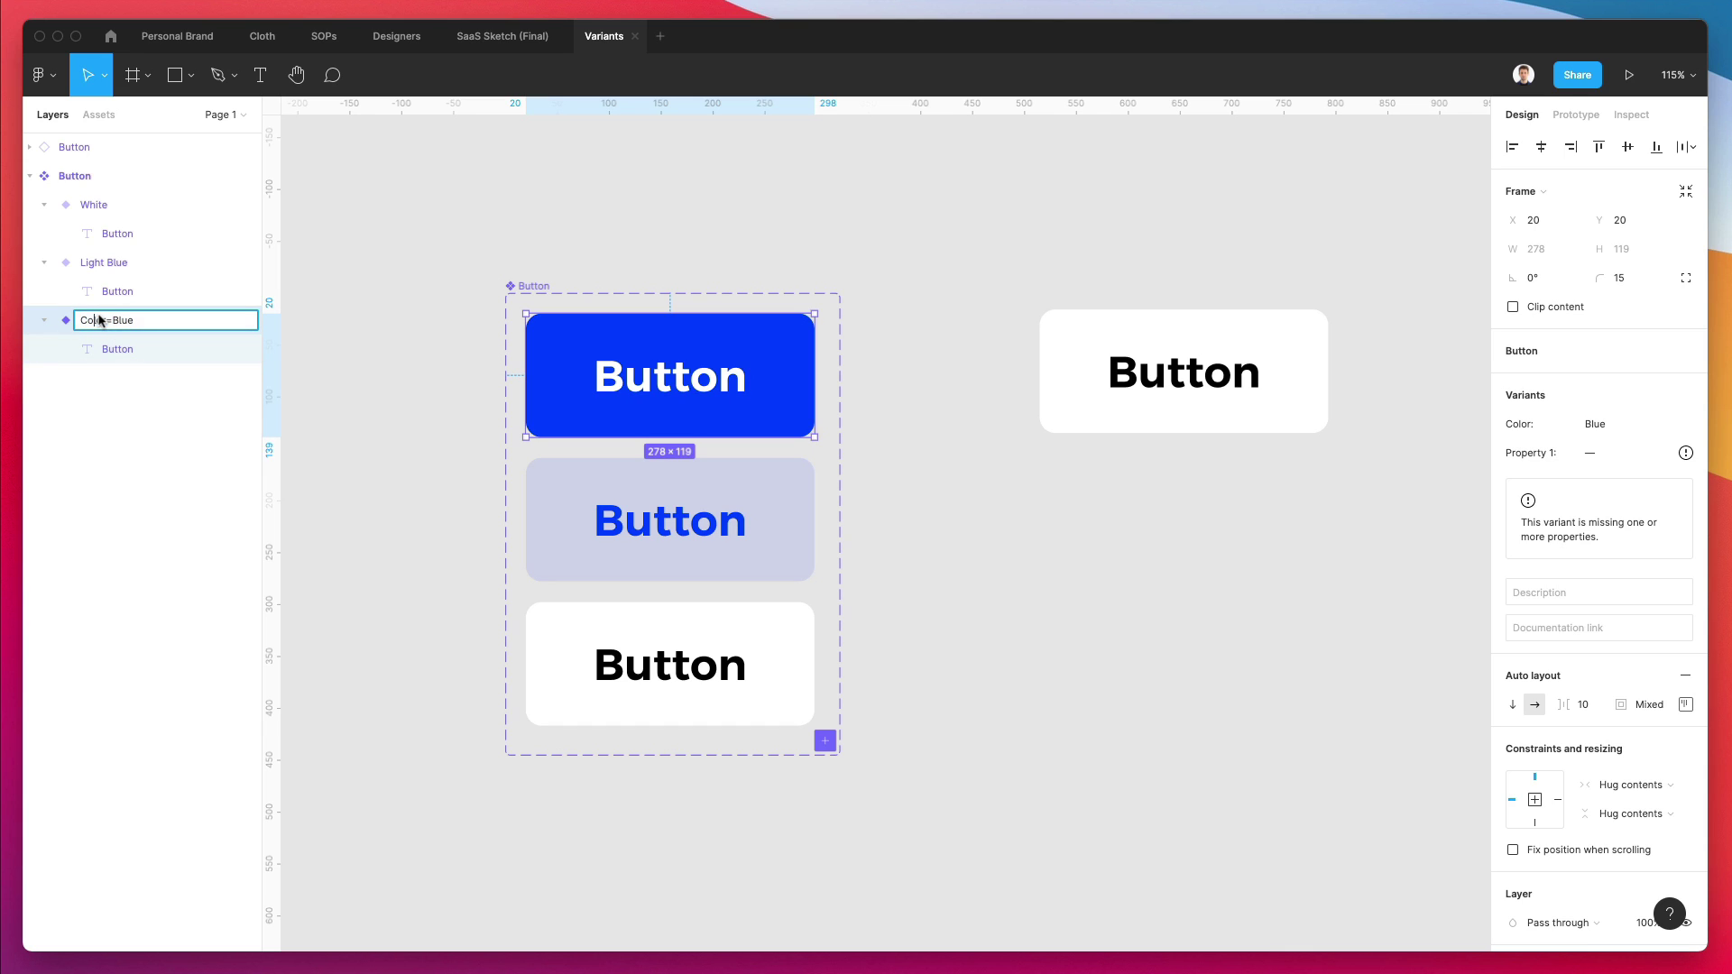
{"action": "double_click", "coordinate": [99, 321]}
{"action": "left_click", "coordinate": [153, 325]}
{"action": "key", "text": "Return"}
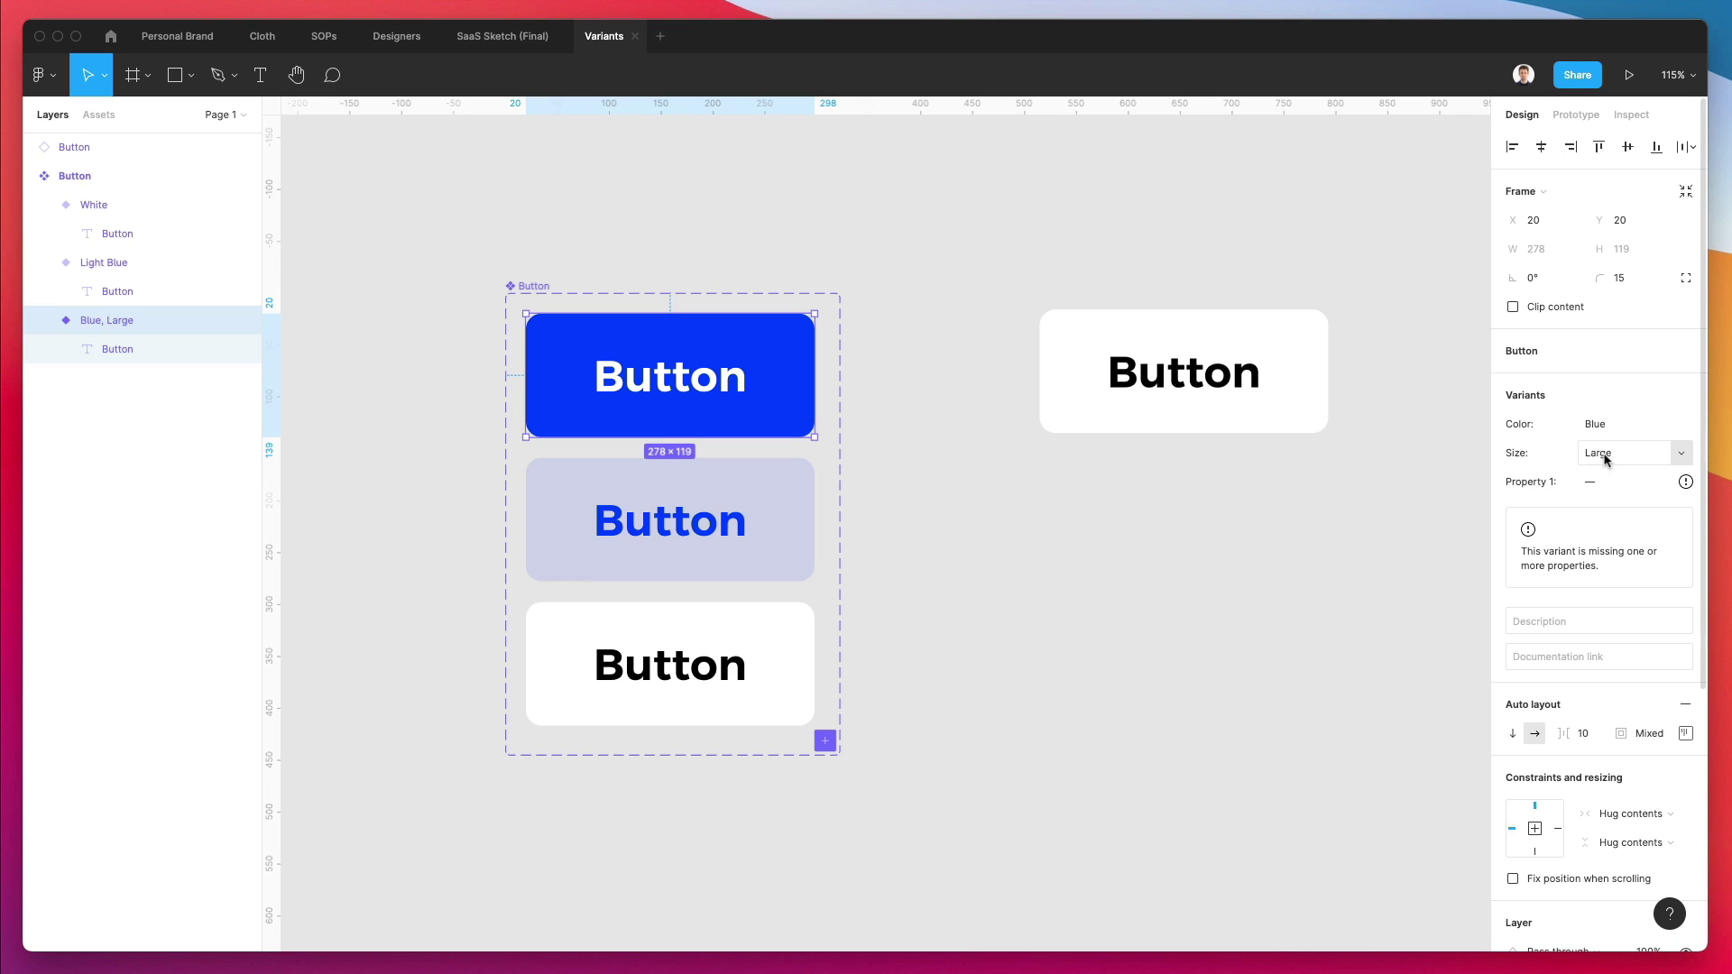
Step: Set Size to Large for the Light Blue and White variants
{"action": "left_click", "coordinate": [634, 516]}
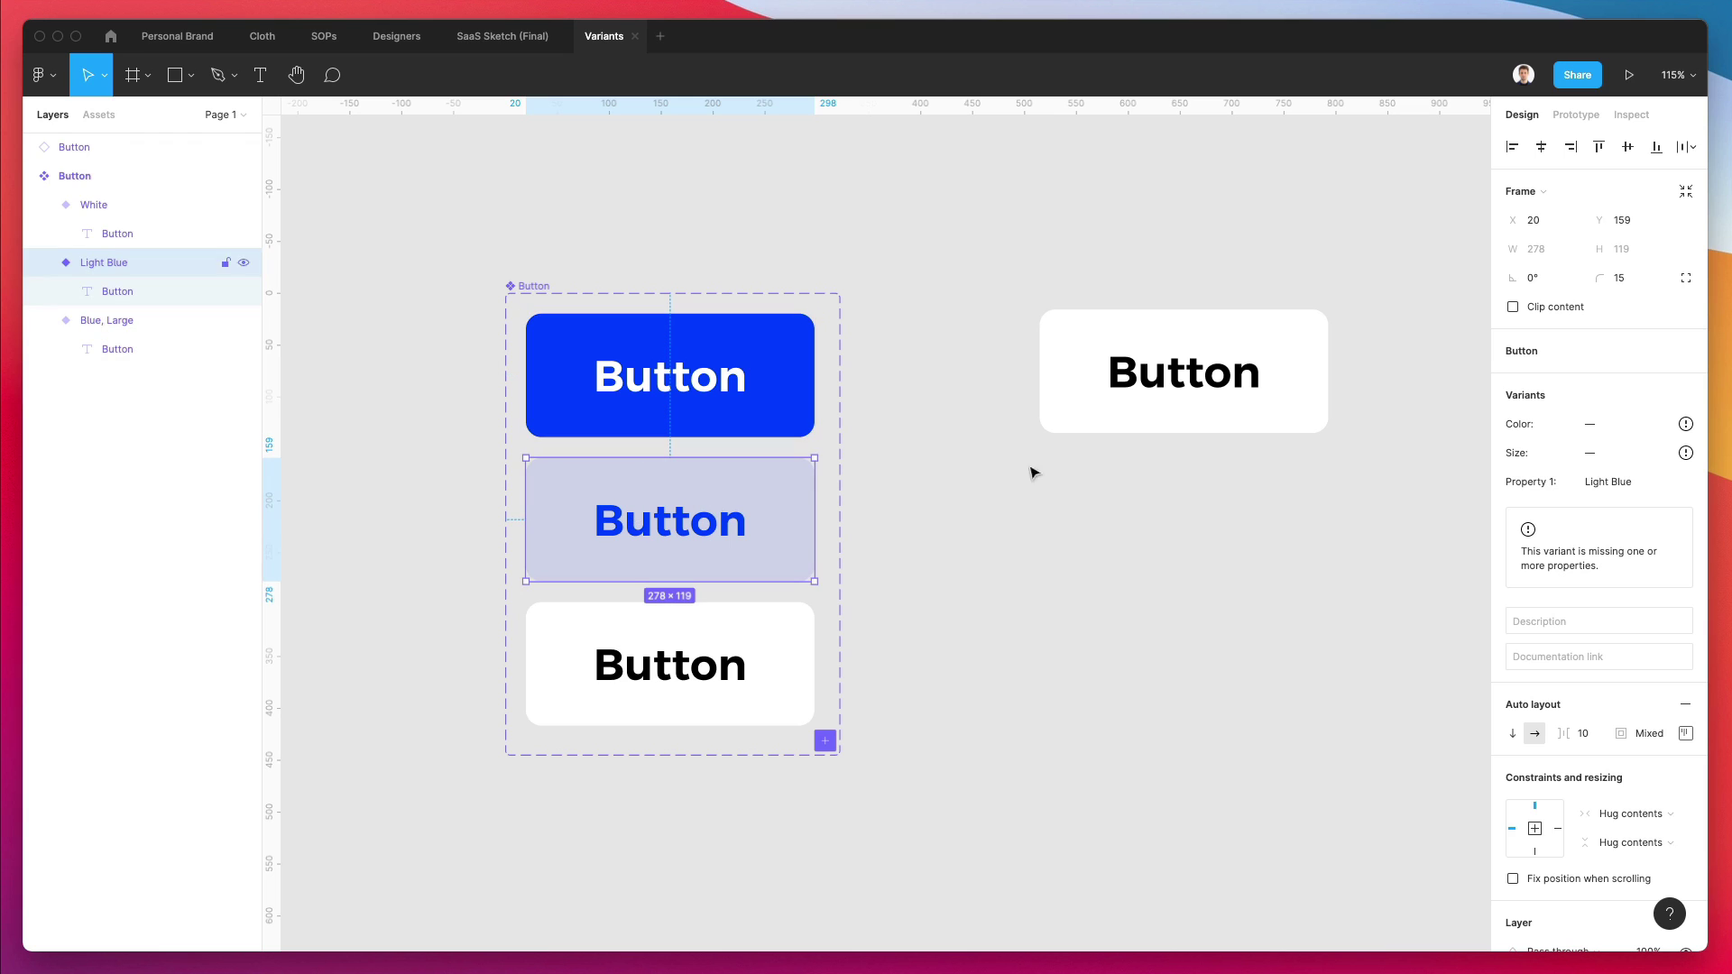
{"action": "left_click", "coordinate": [1663, 454]}
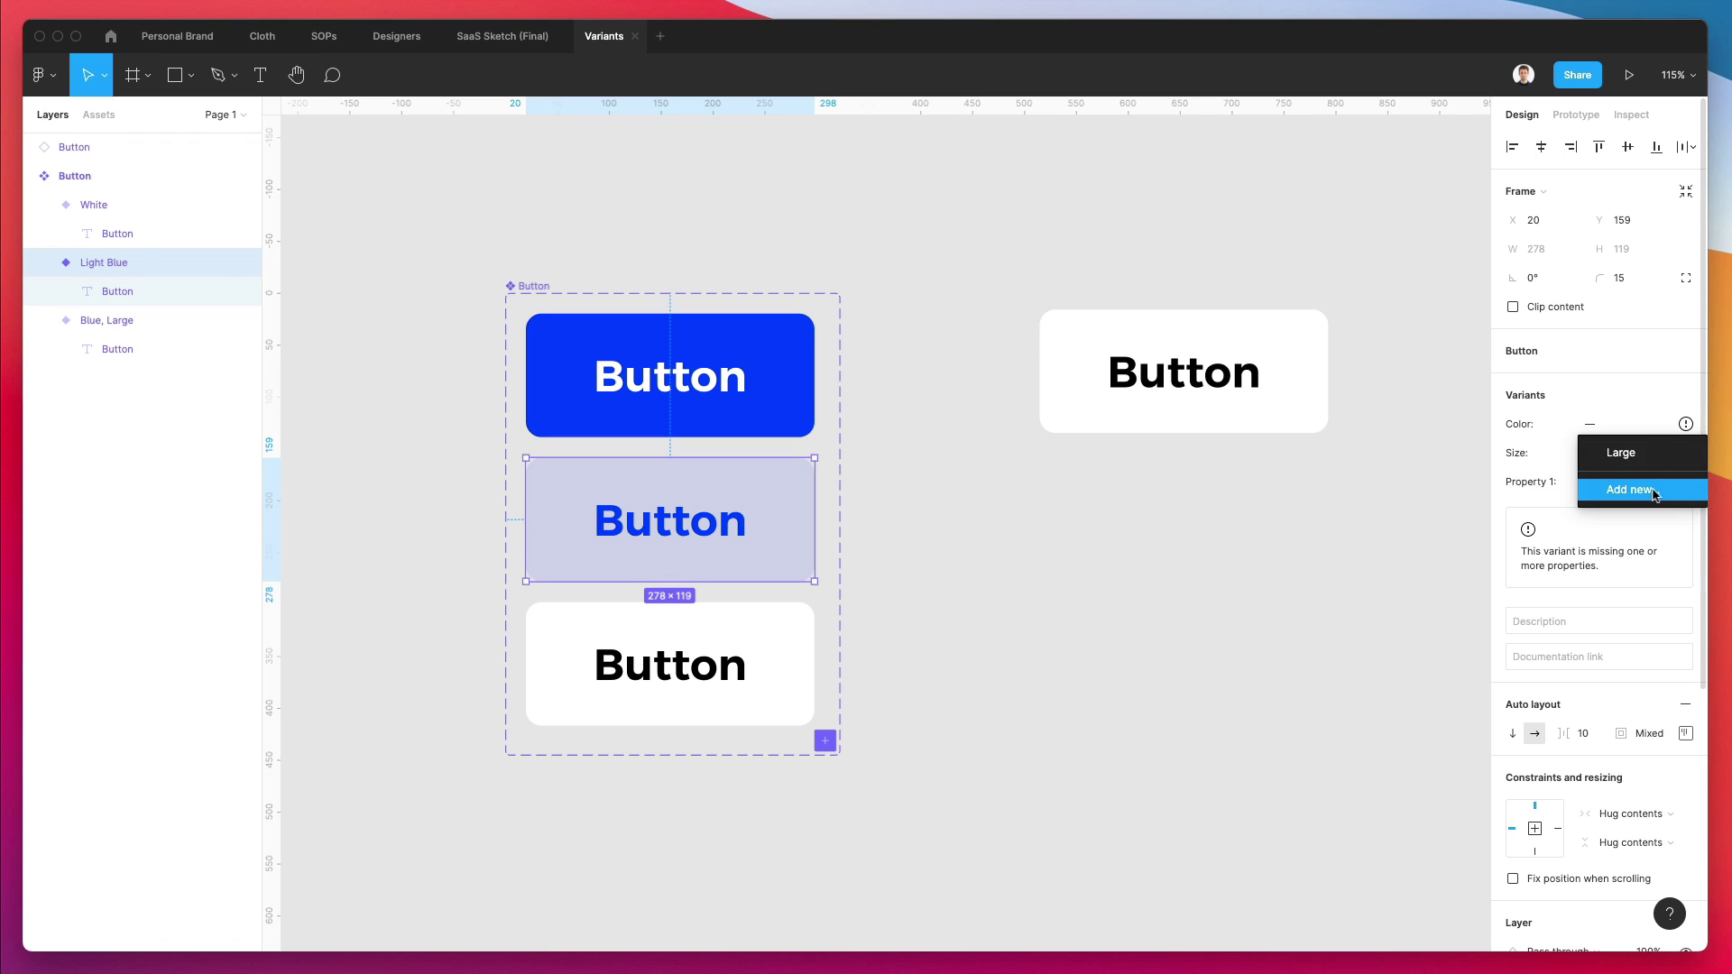
{"action": "left_click", "coordinate": [1614, 452]}
{"action": "left_click", "coordinate": [798, 632]}
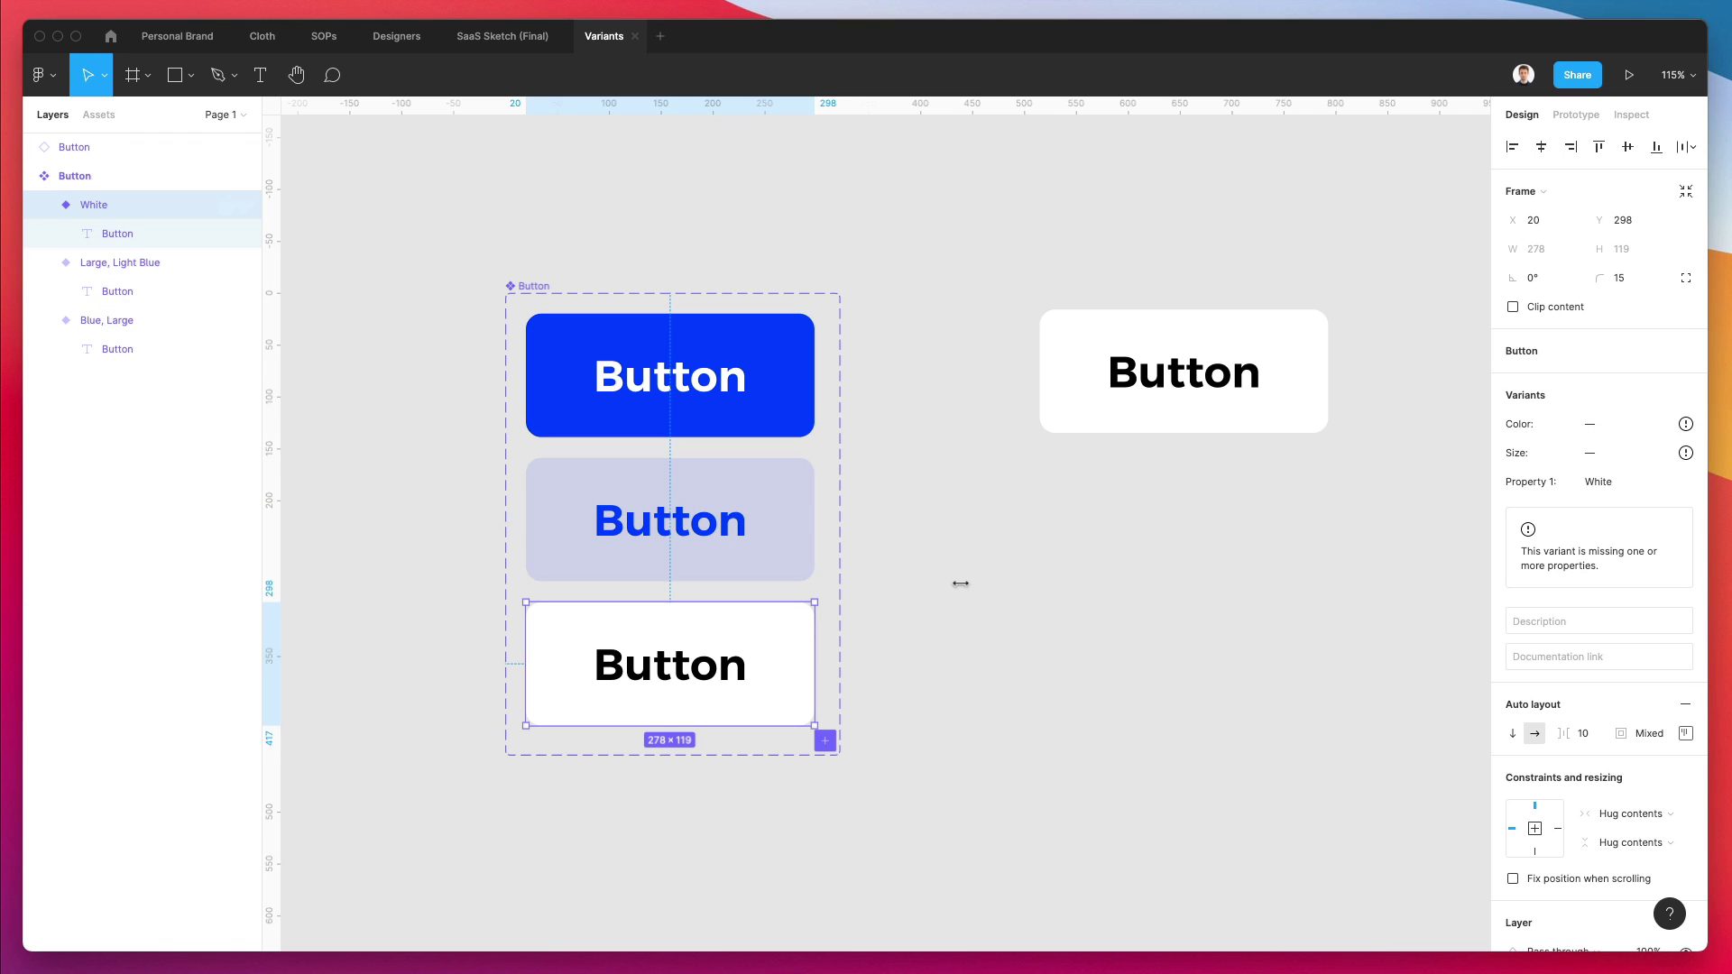
{"action": "left_click", "coordinate": [1656, 451]}
{"action": "left_click", "coordinate": [1633, 455]}
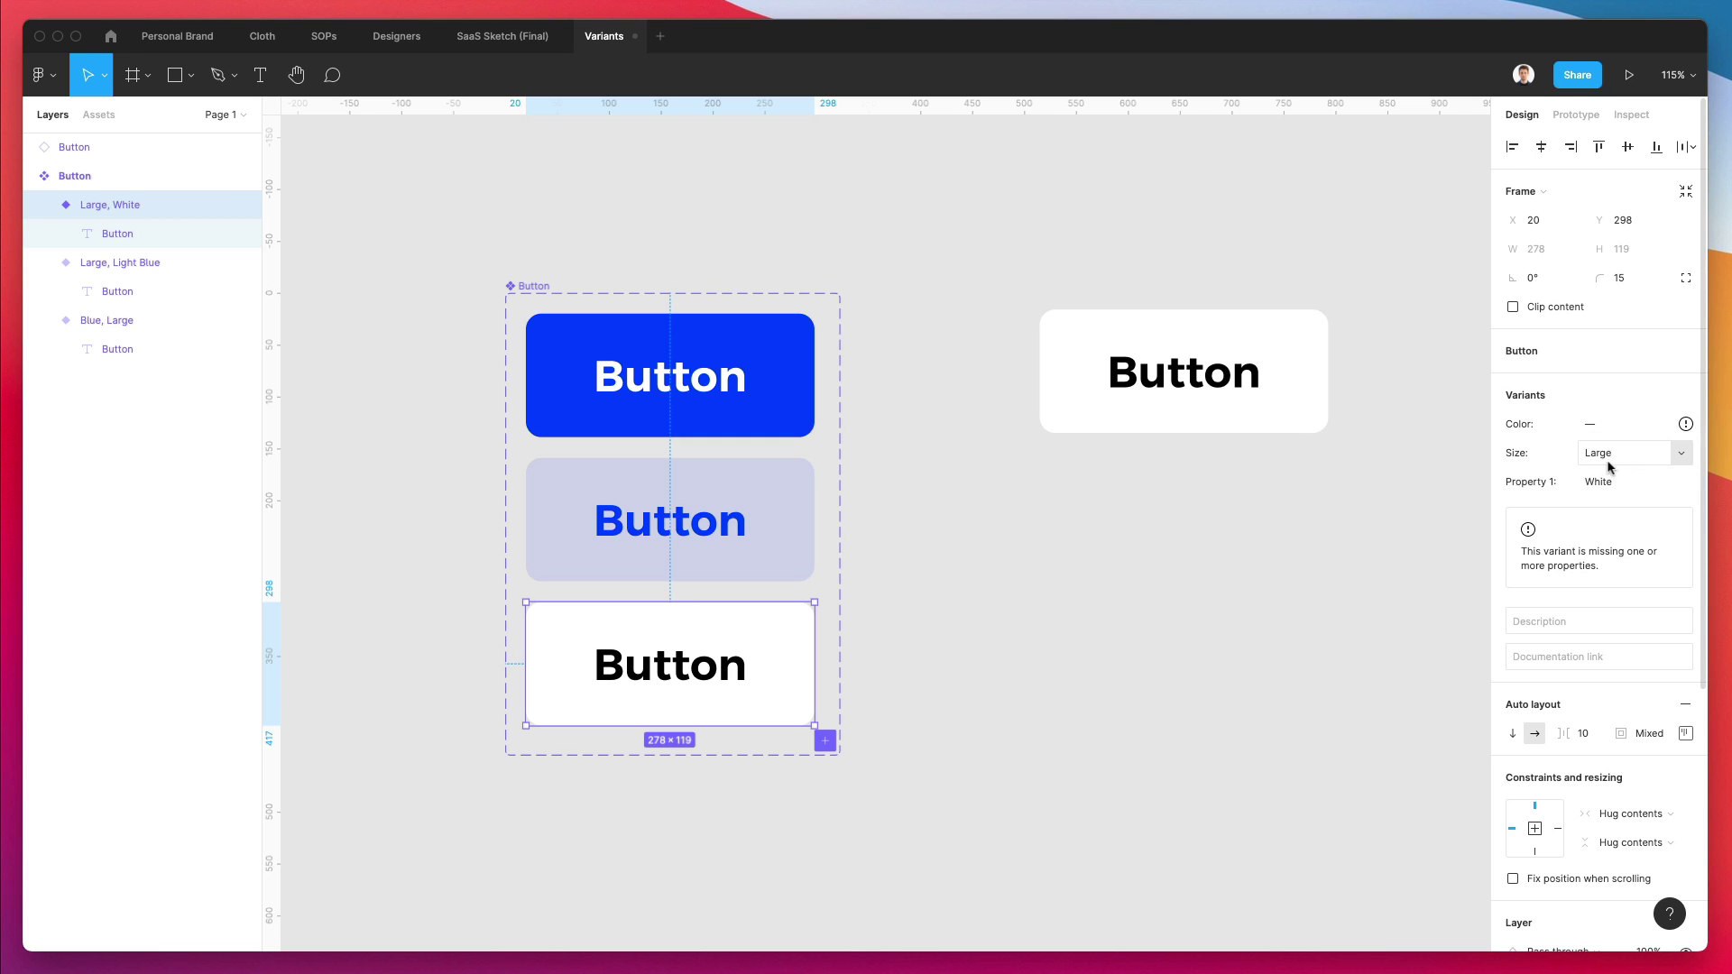
Step: Make the component set taller and copy the blue button below the white one
{"action": "left_click", "coordinate": [846, 560]}
{"action": "left_click", "coordinate": [528, 286]}
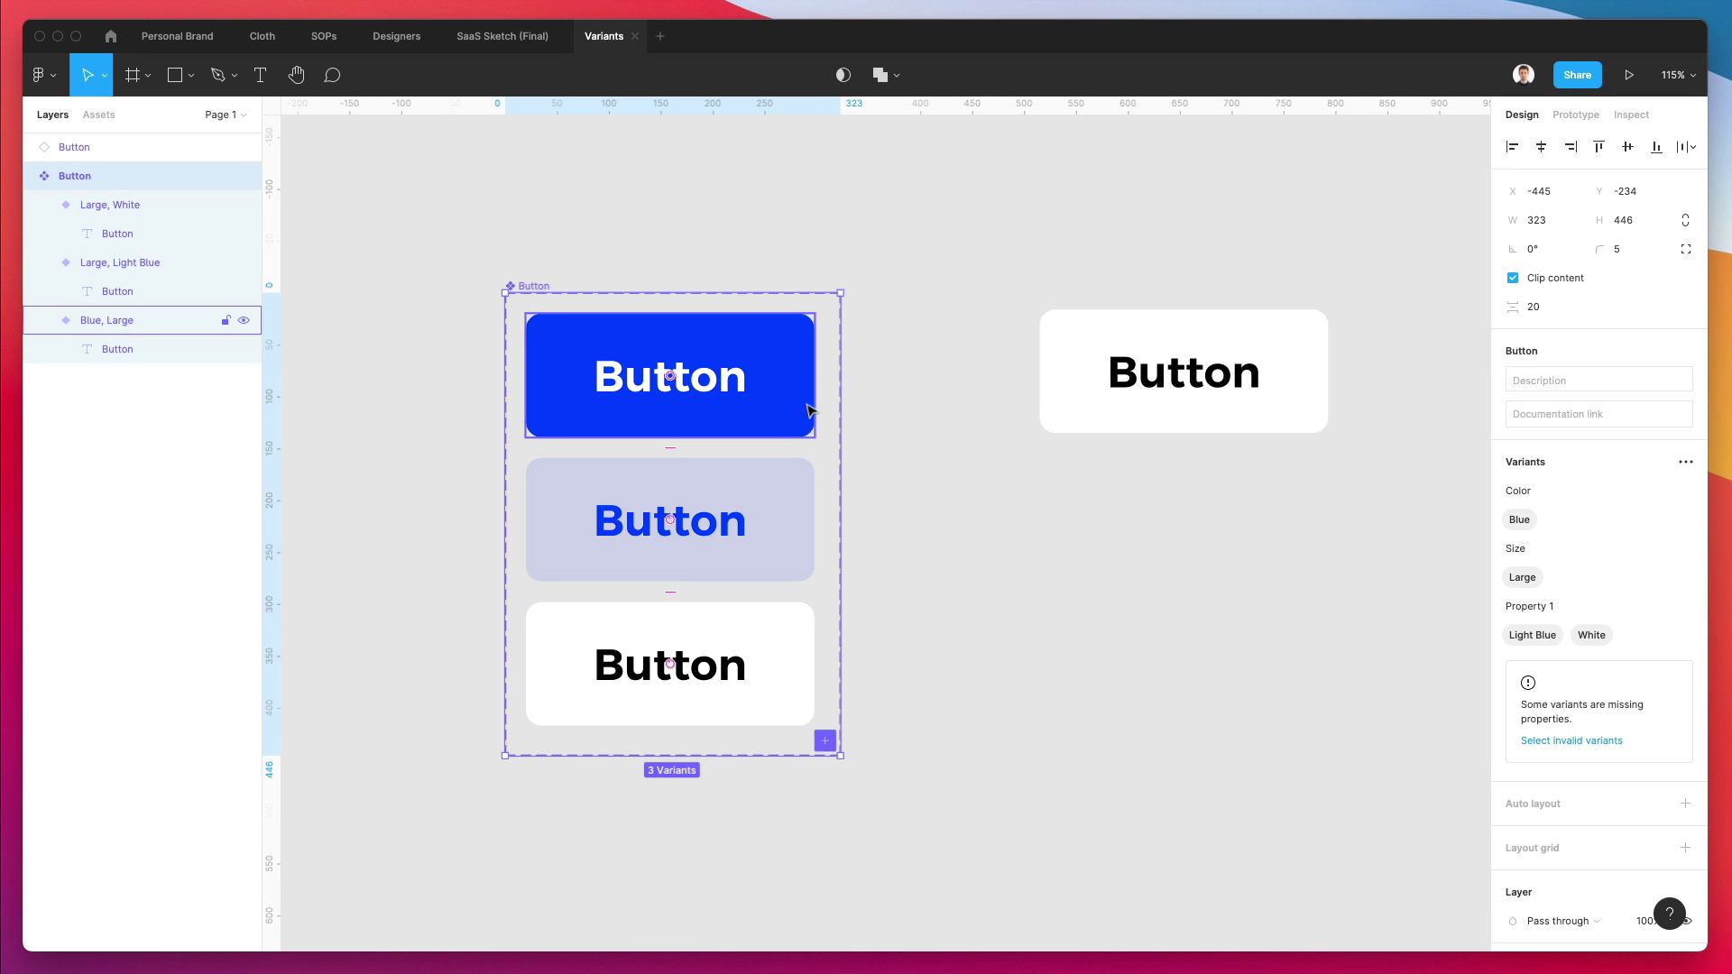
{"action": "scroll", "coordinate": [690, 732], "scroll_direction": "down", "scroll_amount": 1}
{"action": "left_click_drag", "start_coordinate": [683, 718], "coordinate": [703, 911]}
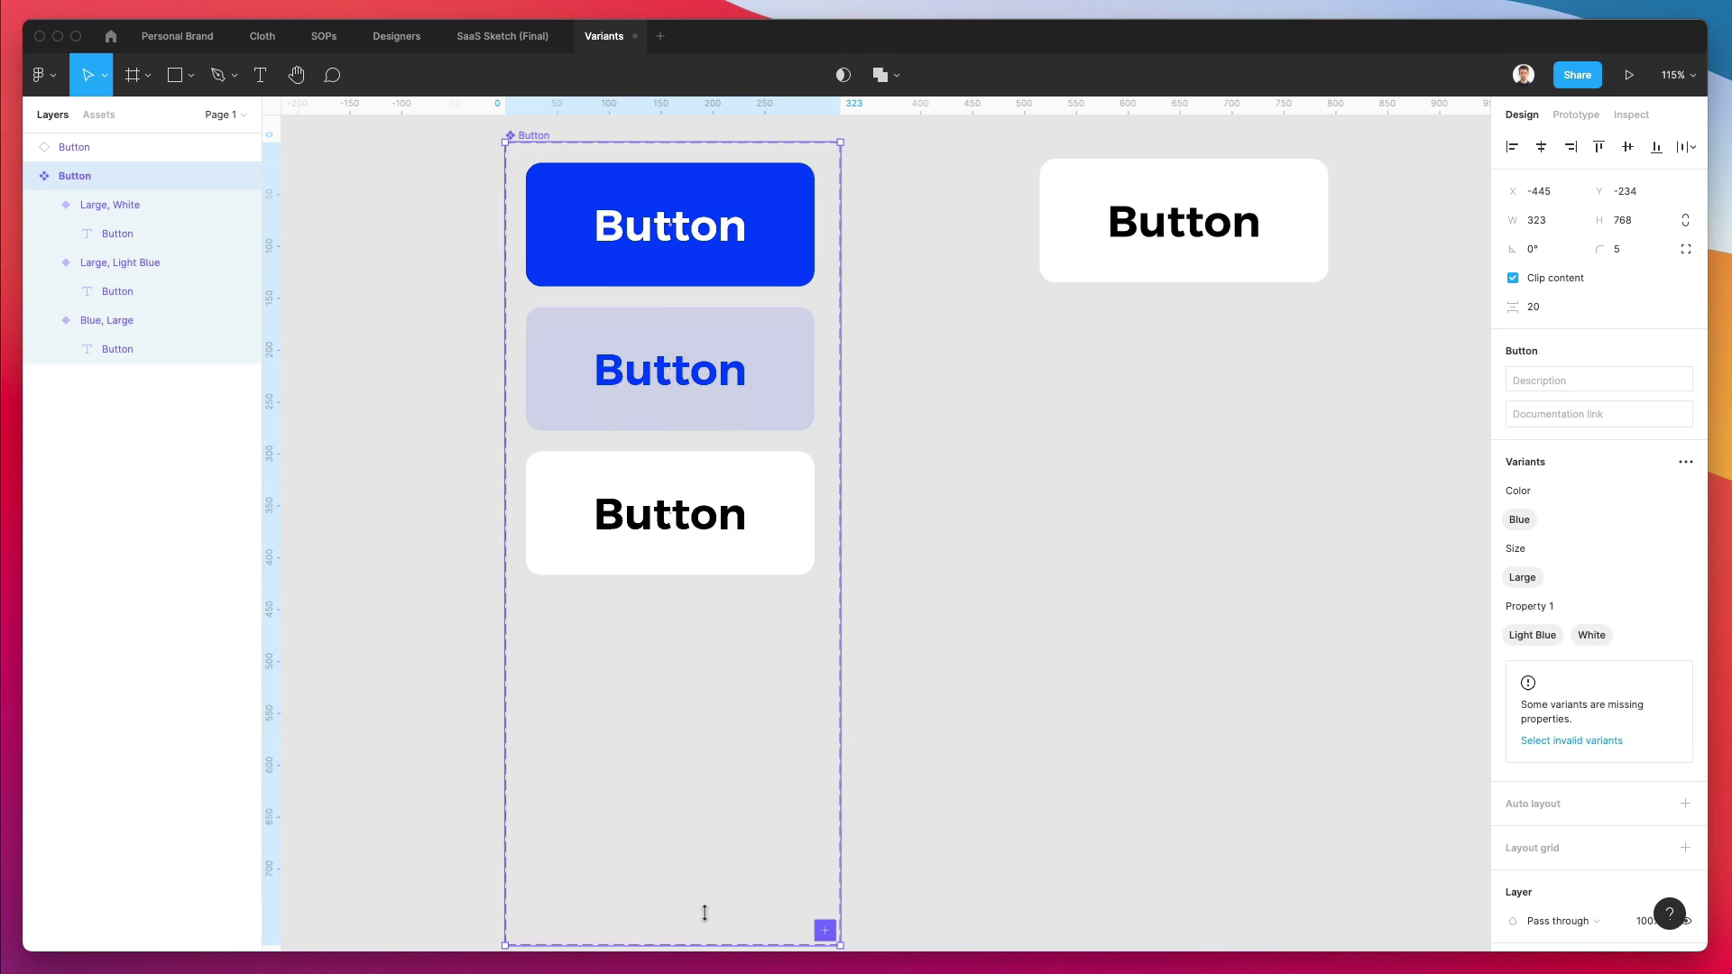
{"action": "left_click", "coordinate": [1052, 637]}
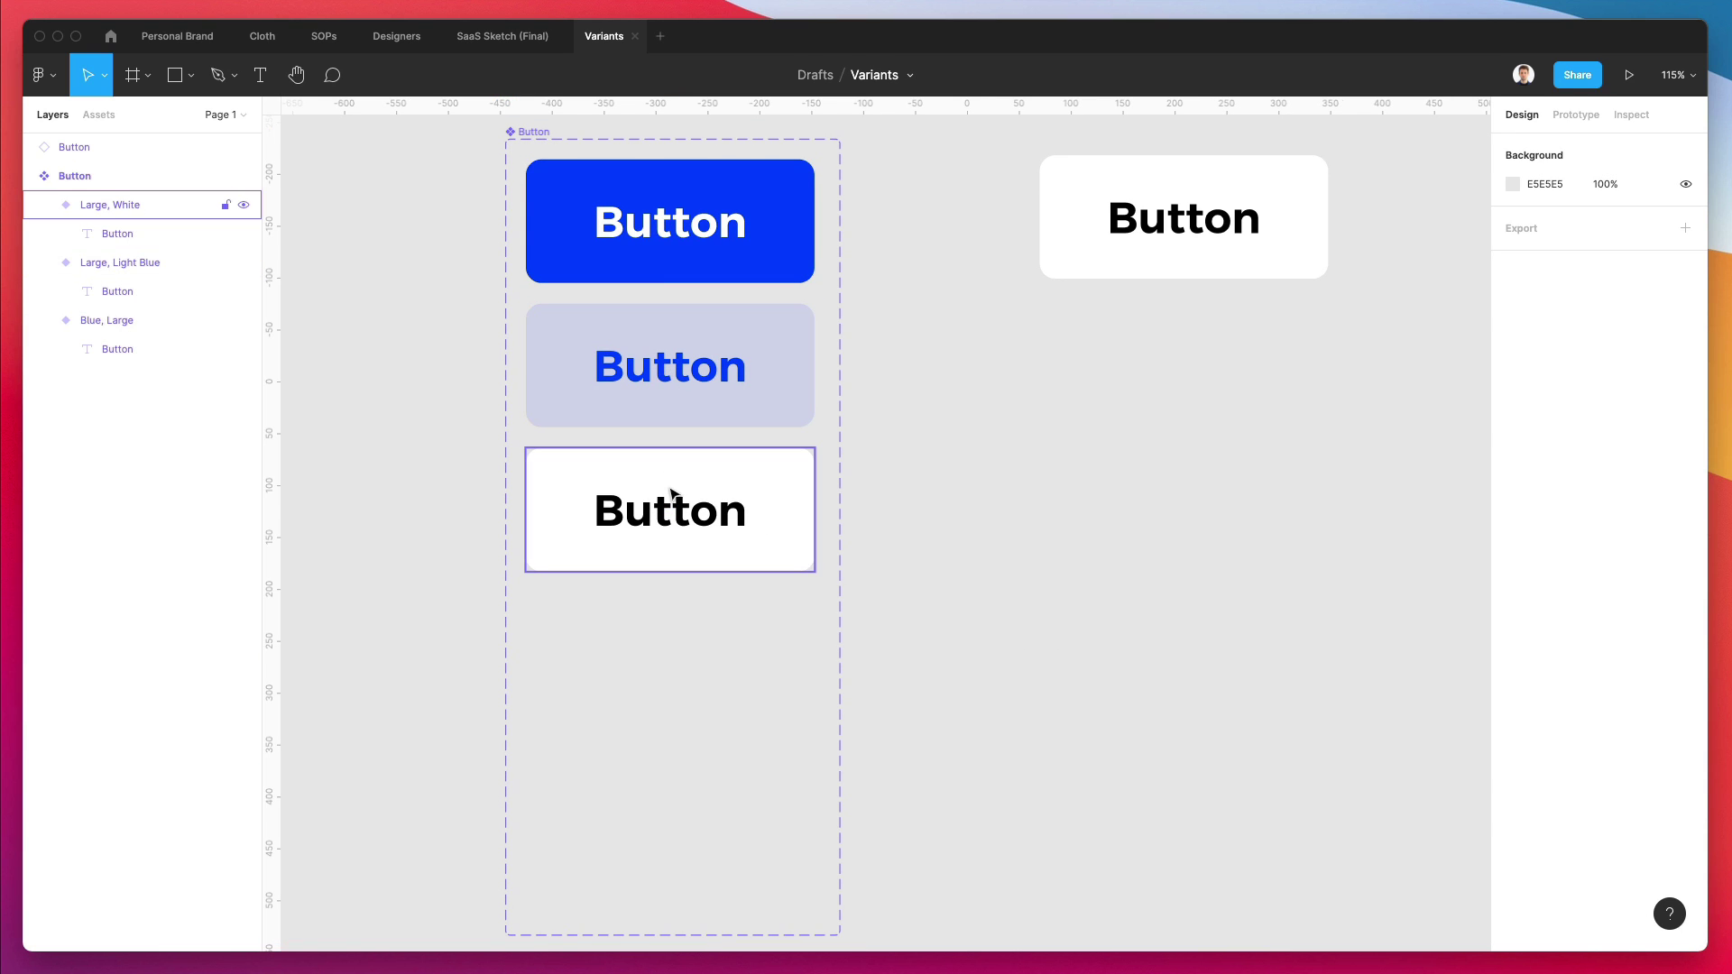
{"action": "left_click_drag", "start_coordinate": [668, 256], "coordinate": [690, 636]}
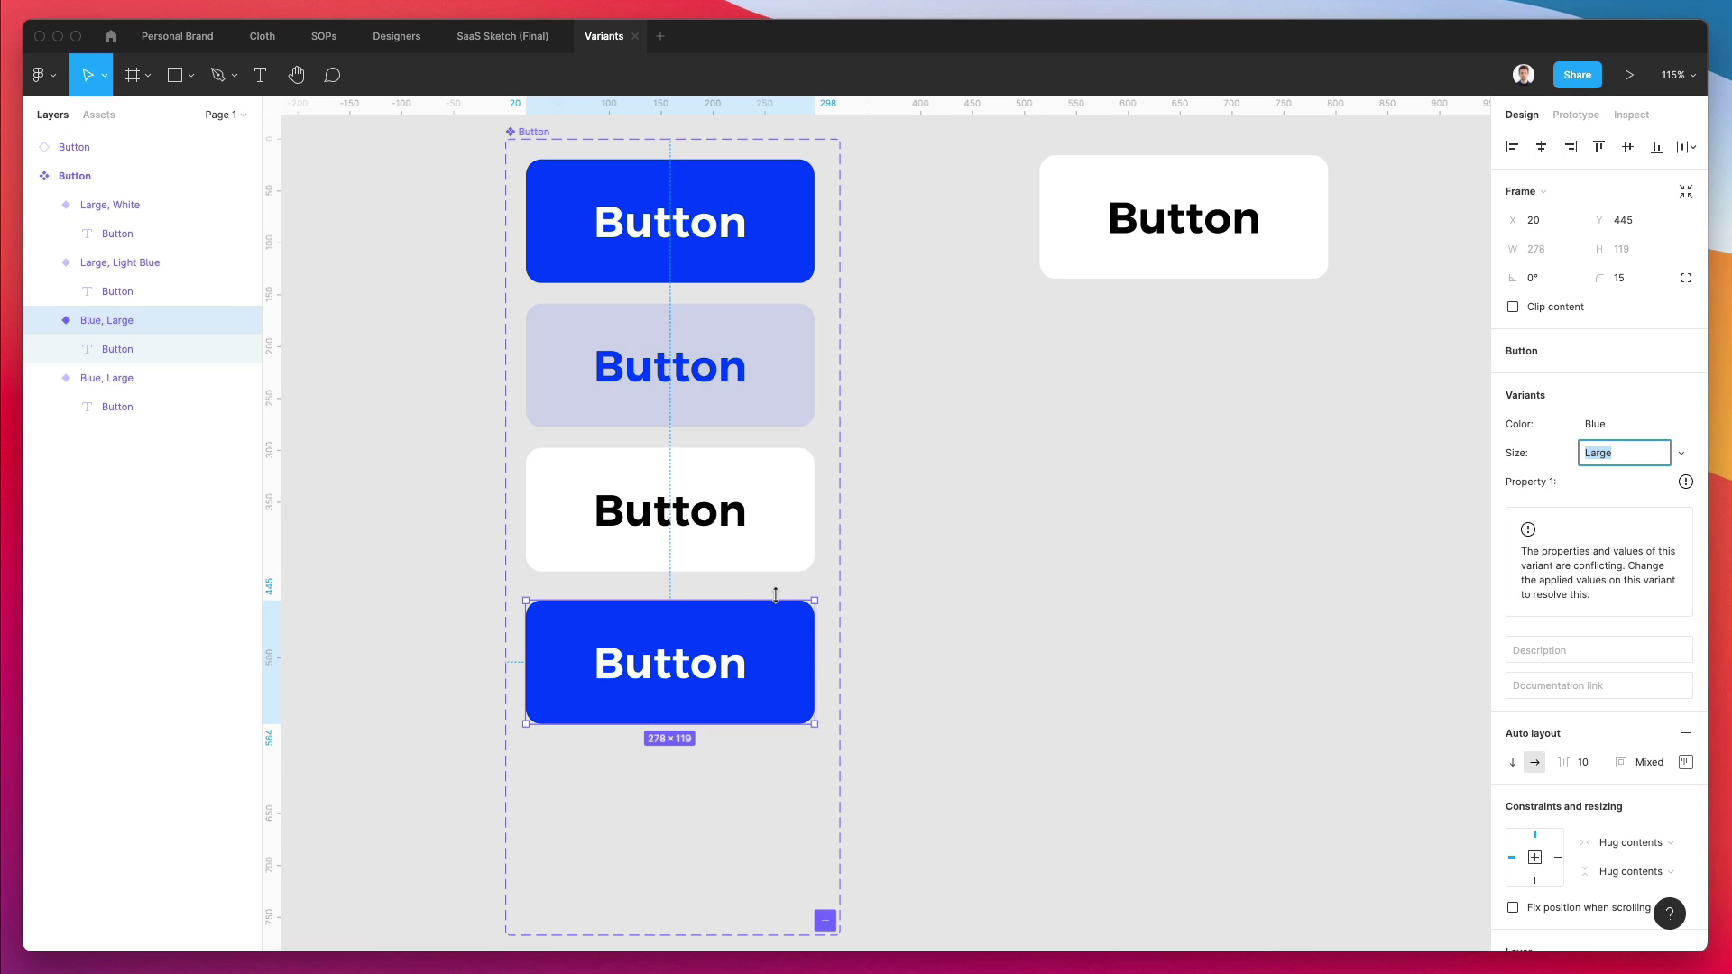
Step: Give the copy Size 'k', then shrink the new blue button and undo the resize
{"action": "type", "text": "k"}
{"action": "left_click_drag", "start_coordinate": [814, 722], "coordinate": [743, 693]}
{"action": "left_click", "coordinate": [966, 607]}
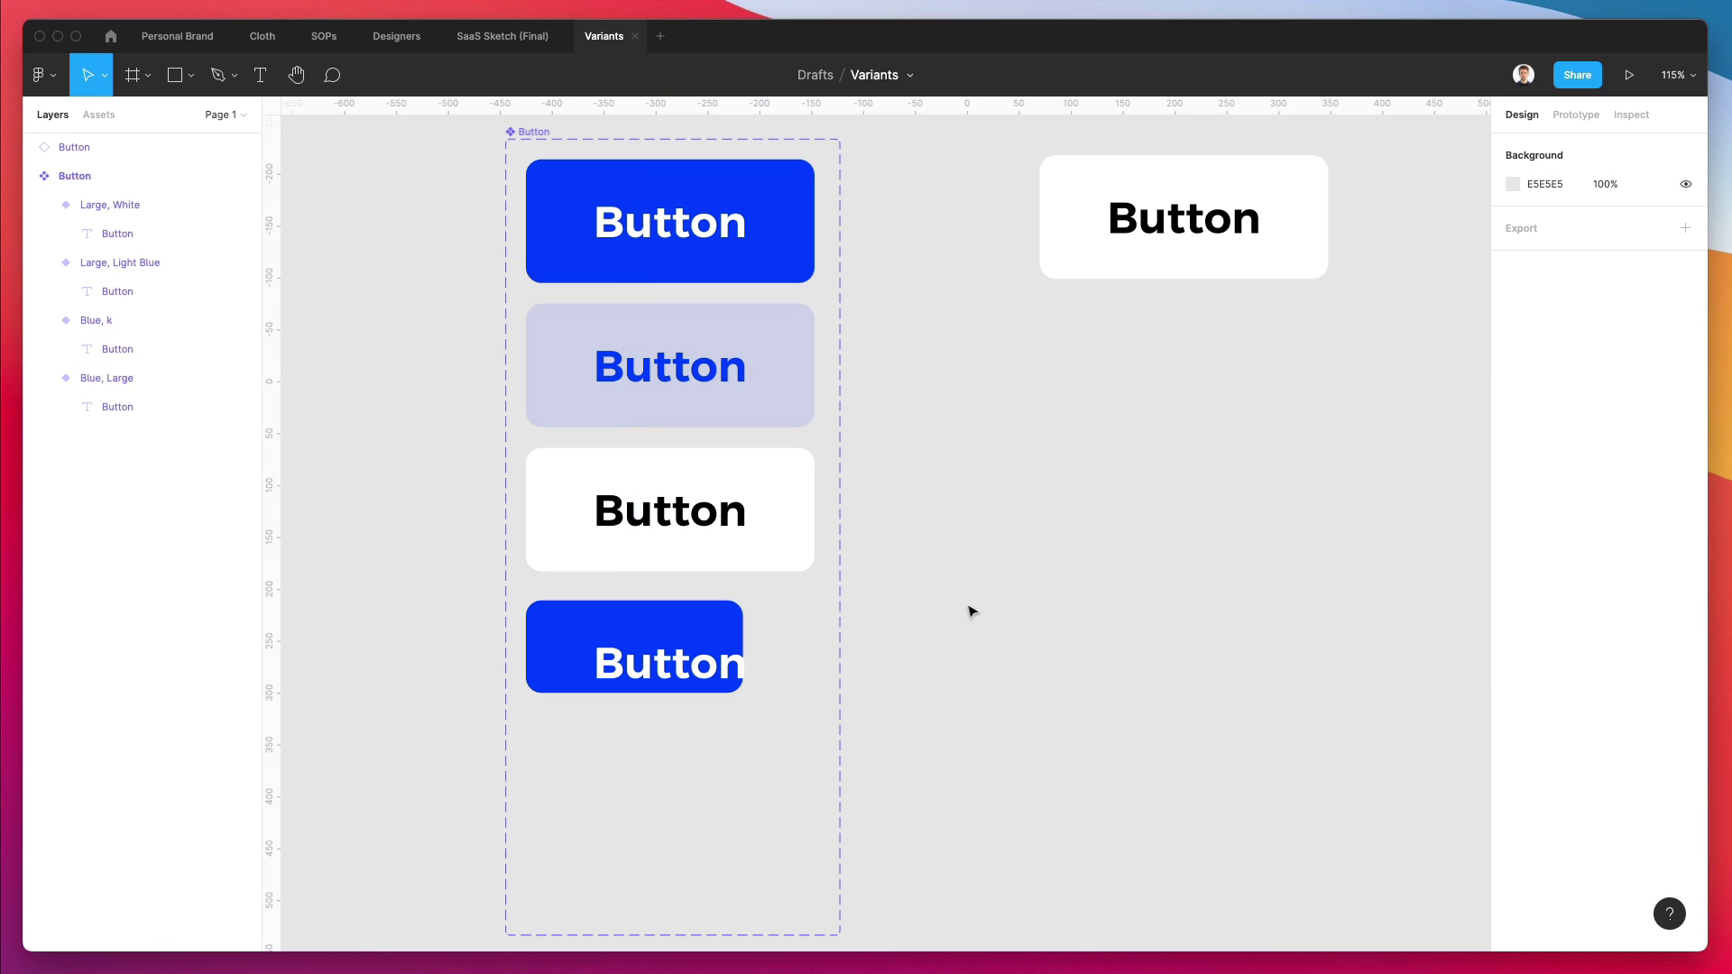
{"action": "left_click", "coordinate": [658, 646]}
{"action": "key", "text": "super+z"}
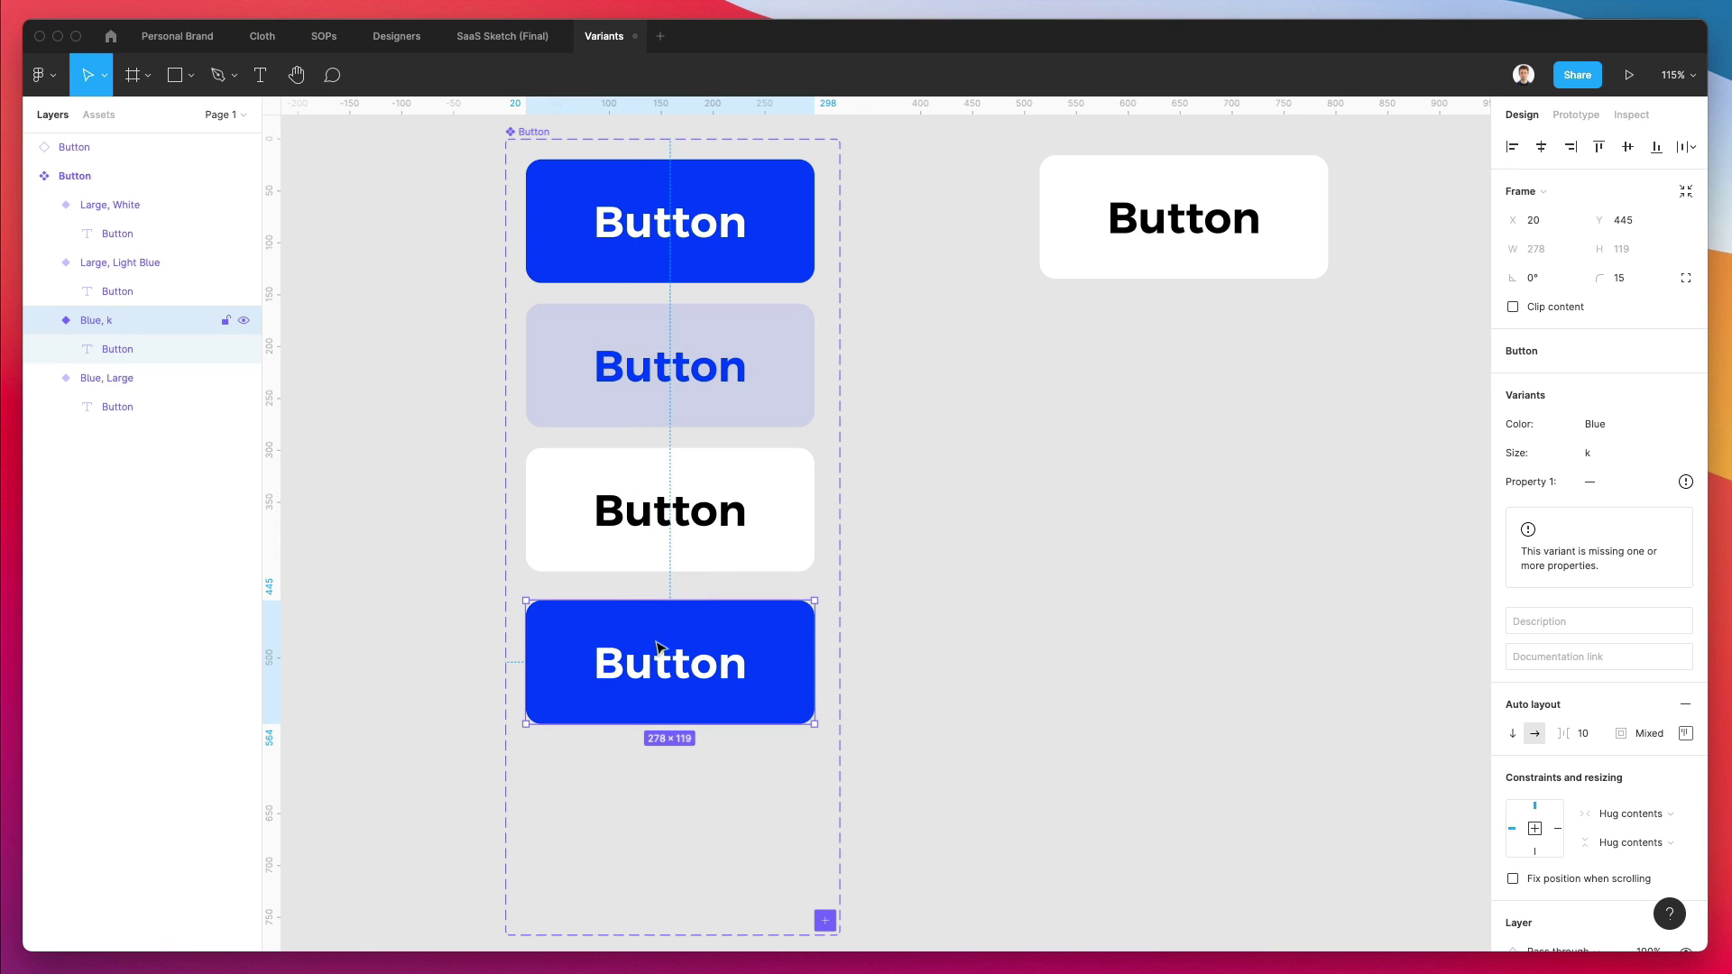
Step: Set the new button's label font size to 22
{"action": "double_click", "coordinate": [672, 681]}
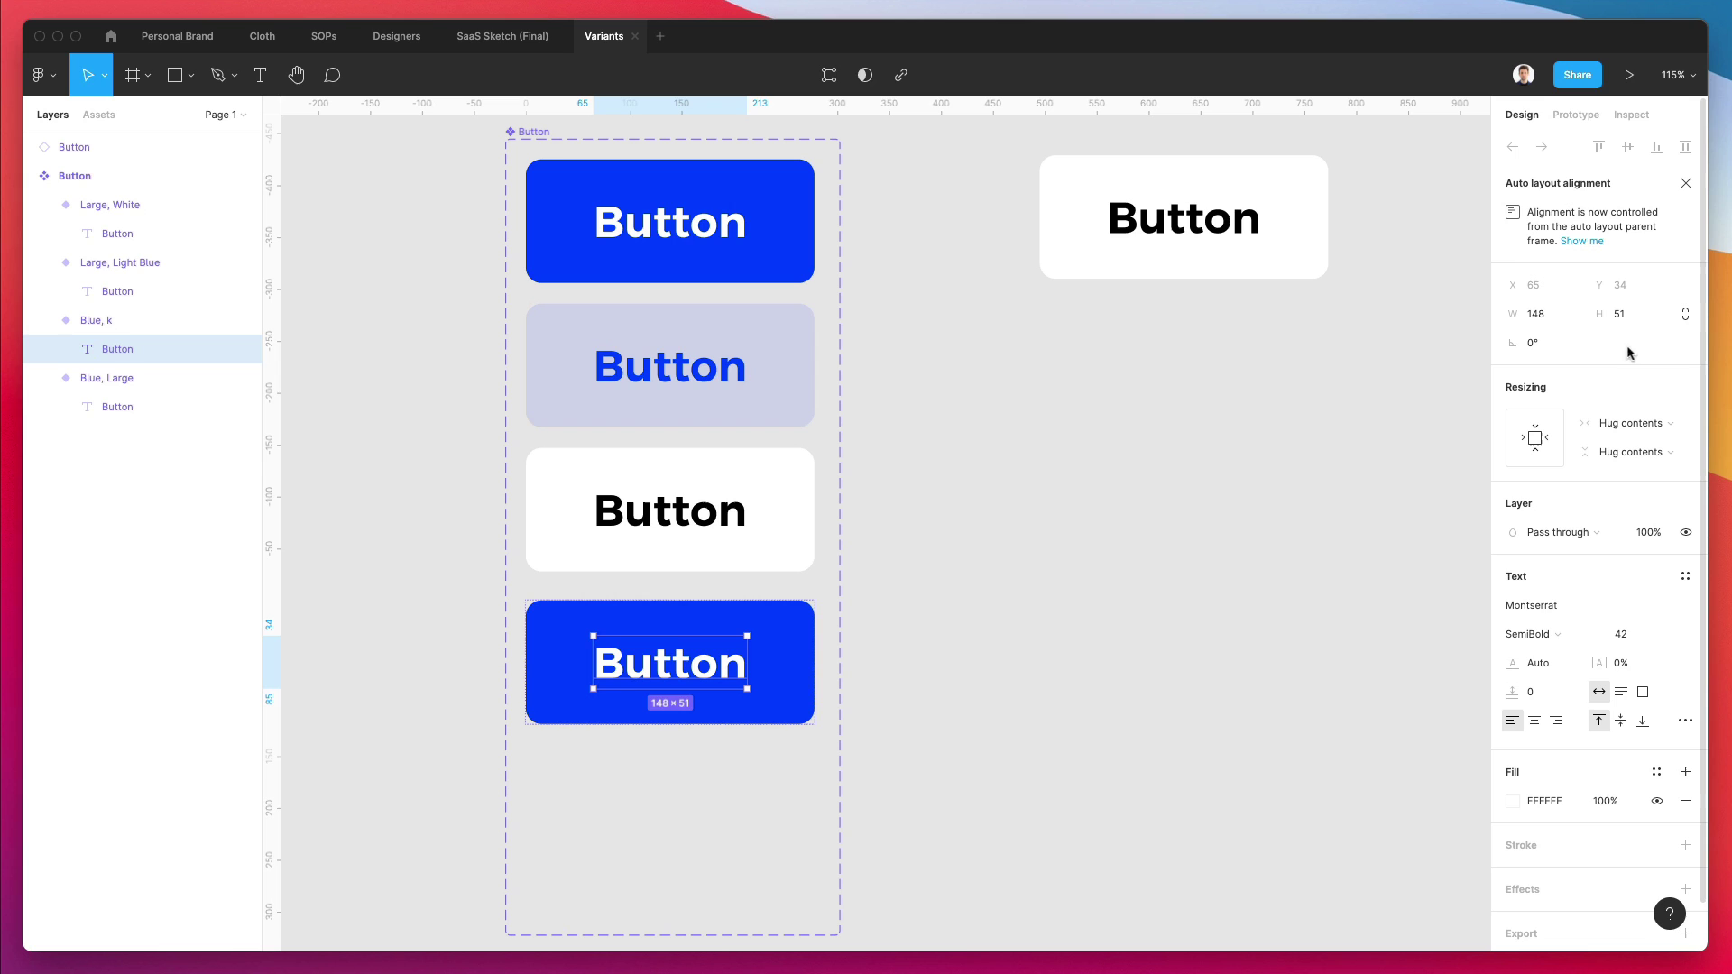
{"action": "left_click", "coordinate": [1623, 636]}
{"action": "type", "text": "32"}
{"action": "key", "text": "Return"}
{"action": "key", "text": "shift+Down"}
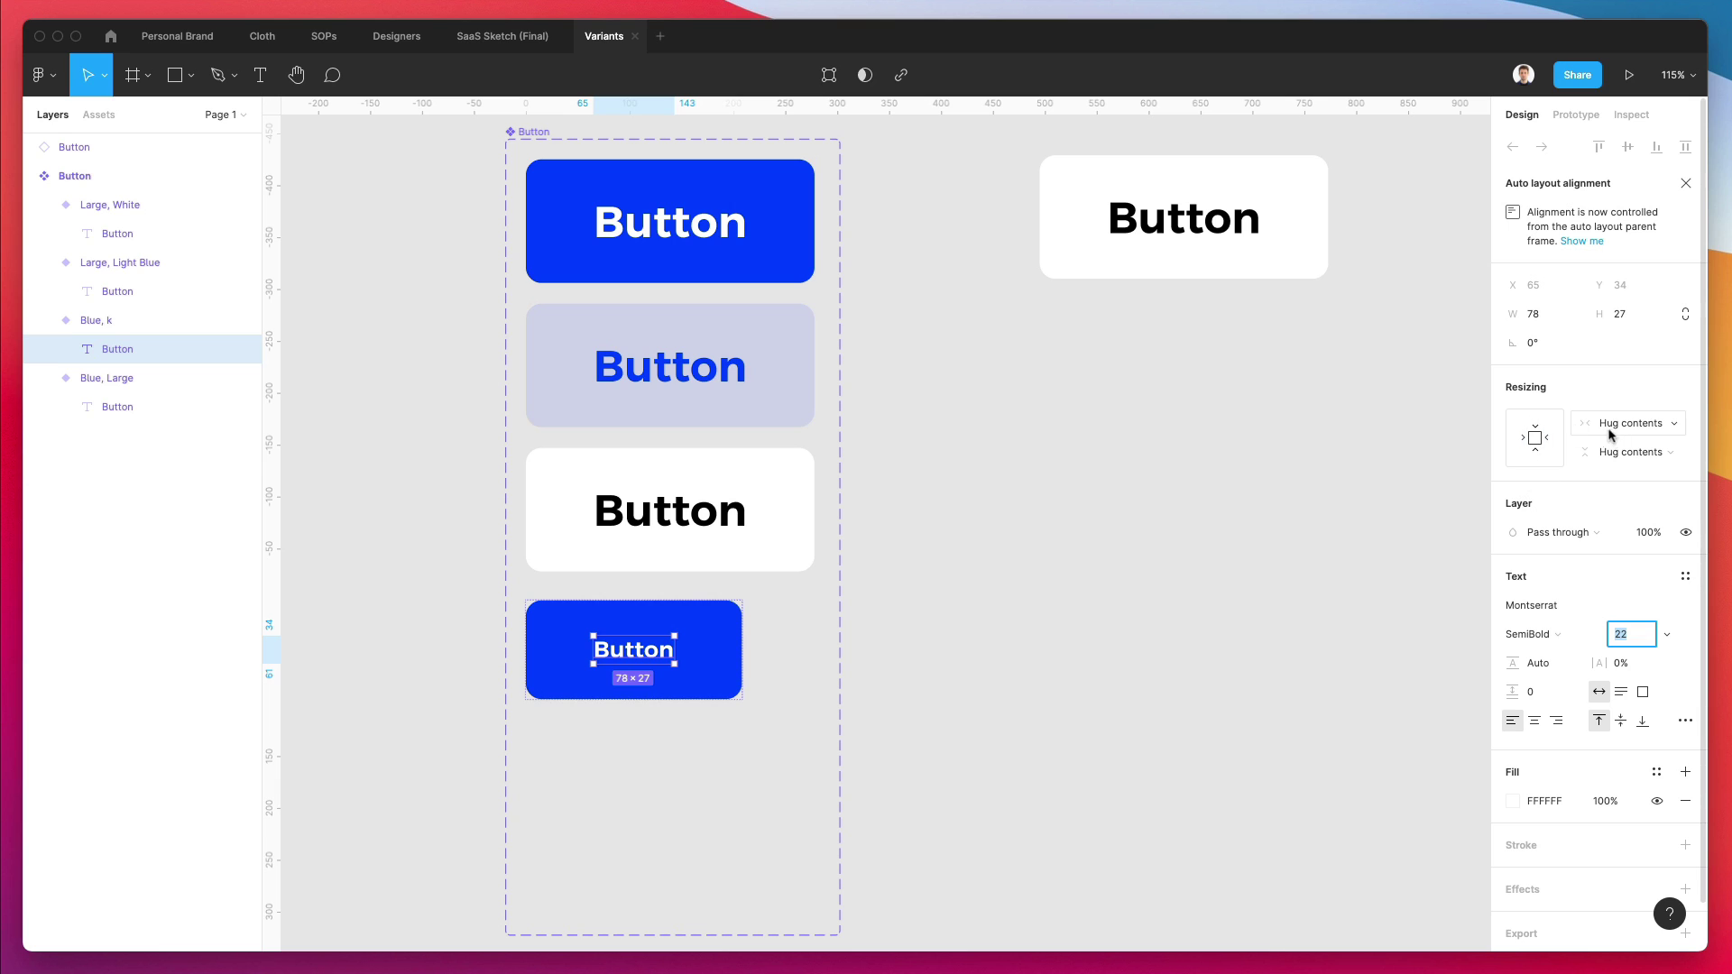
{"action": "left_click", "coordinate": [1155, 564]}
Step: Select the Blue, k variant and centre its label
{"action": "left_click", "coordinate": [185, 330]}
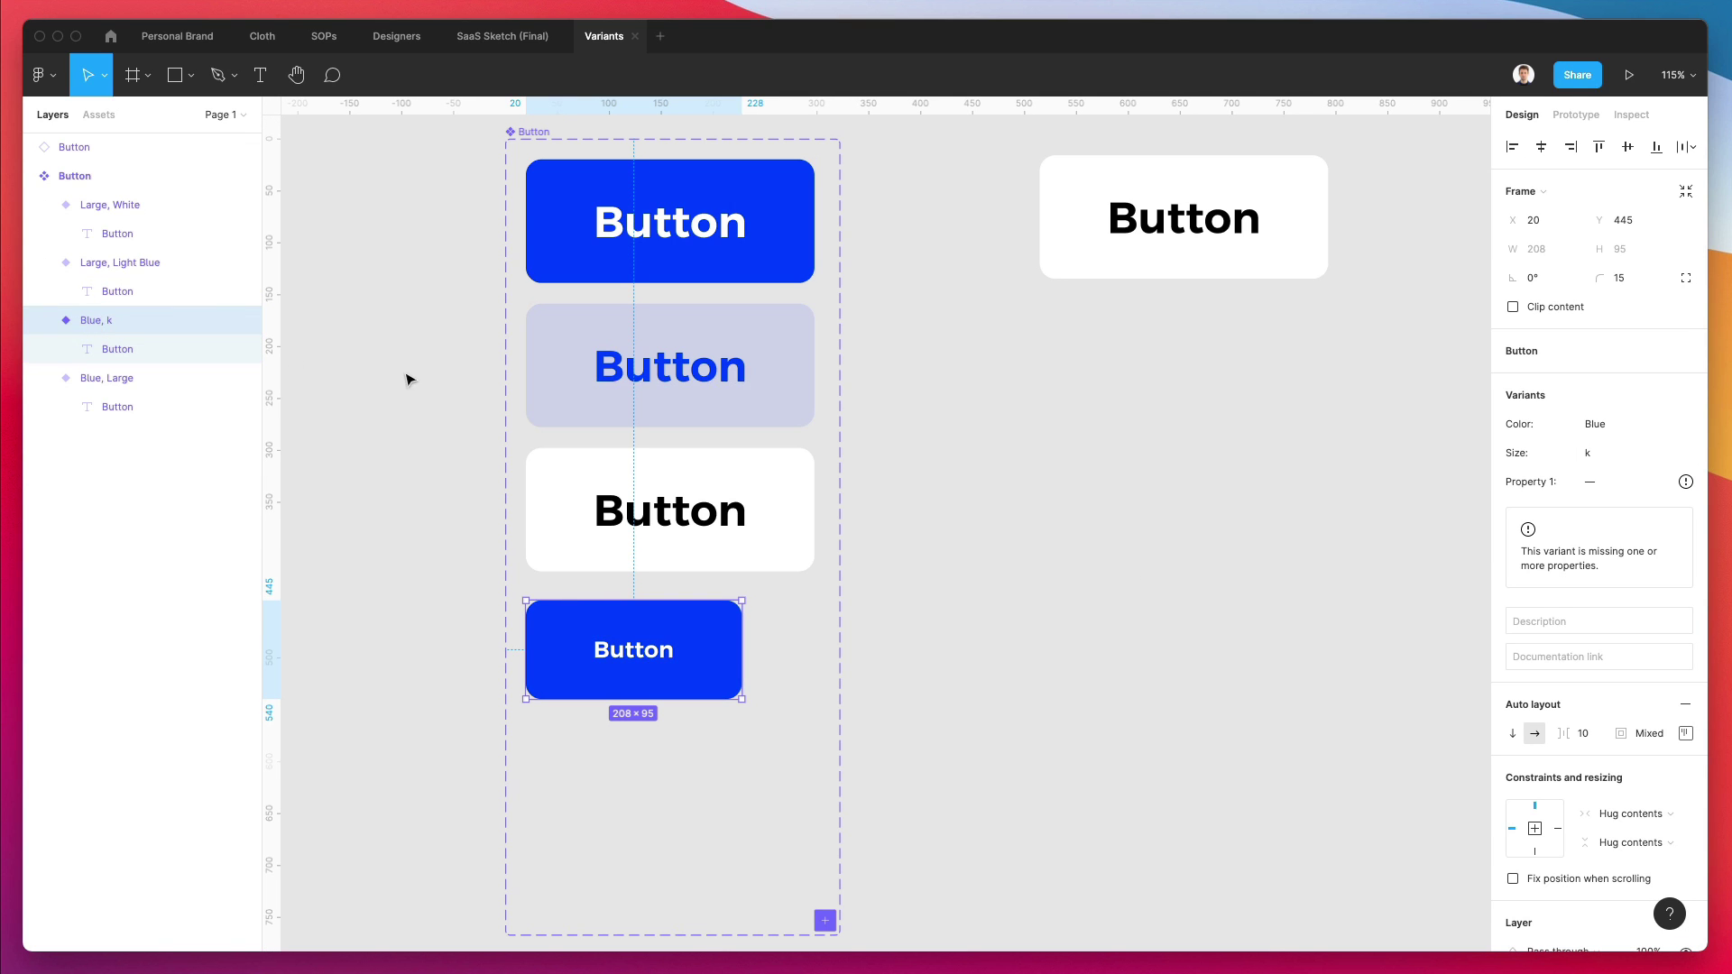
{"action": "scroll", "coordinate": [1587, 631], "scroll_direction": "down", "scroll_amount": 4}
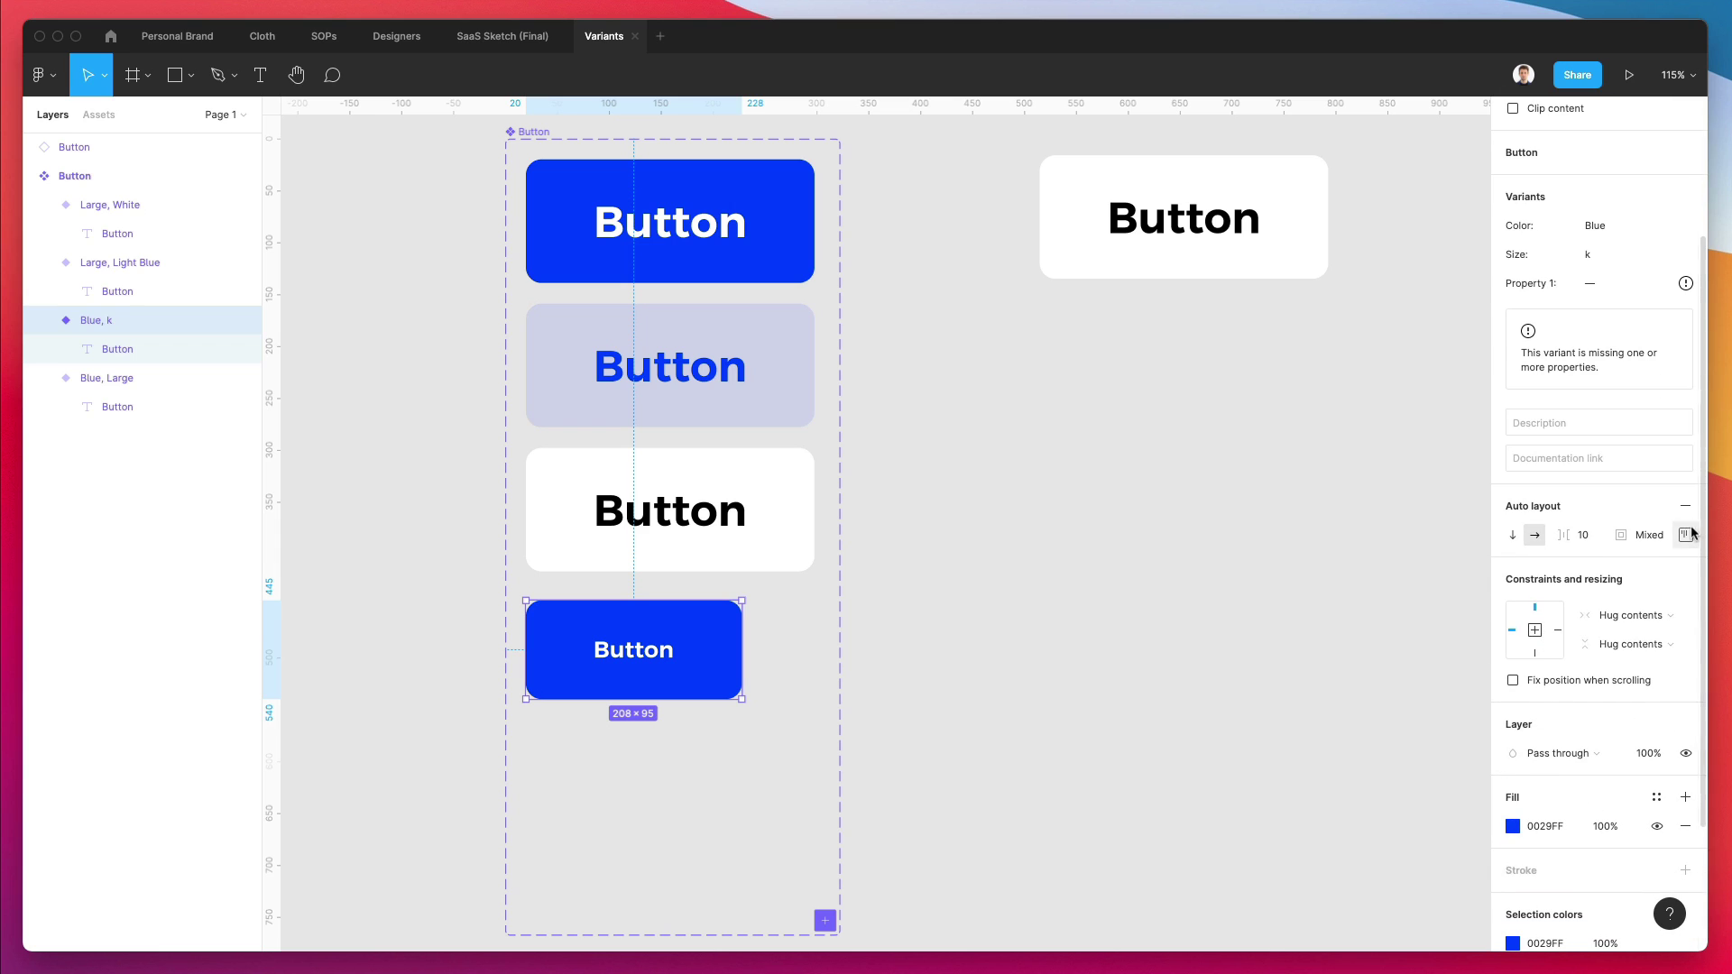
{"action": "left_click", "coordinate": [1685, 535]}
{"action": "left_click", "coordinate": [1627, 613]}
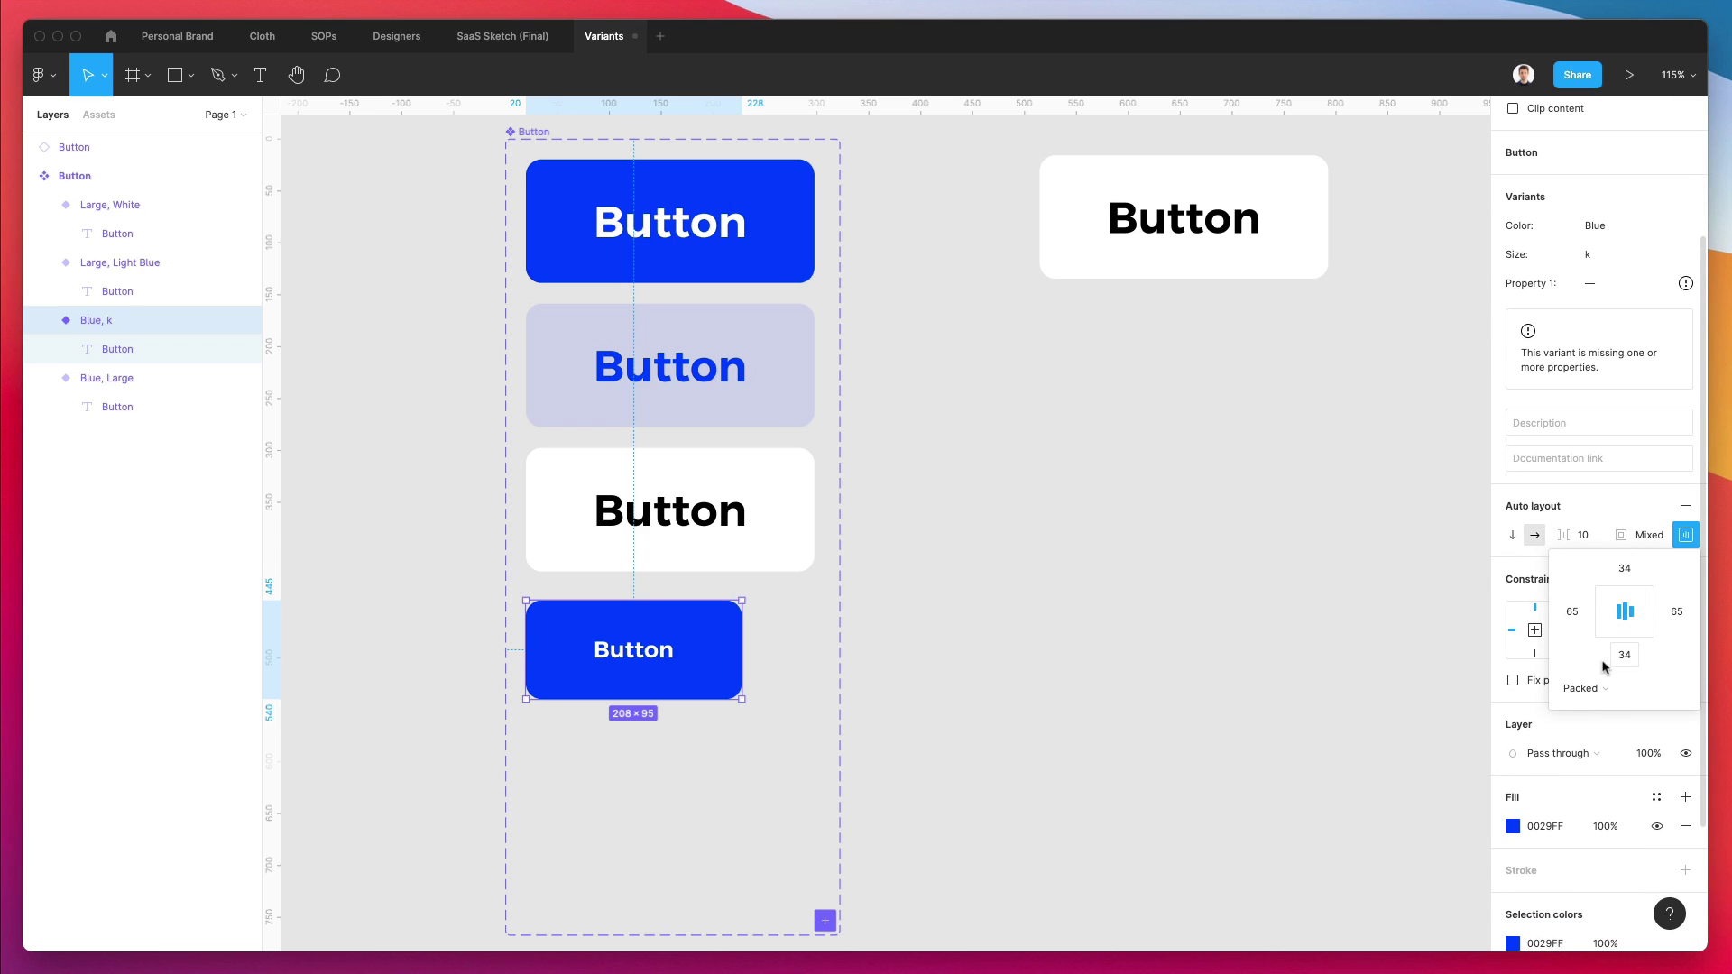
Step: Set its padding to 35 horizontal and 25 vertical, shrinking it to 148 × 77
{"action": "left_click", "coordinate": [1579, 613]}
{"action": "key", "text": "shift+Down"}
{"action": "key", "text": "shift+Down"}
{"action": "key", "text": "shift+Down"}
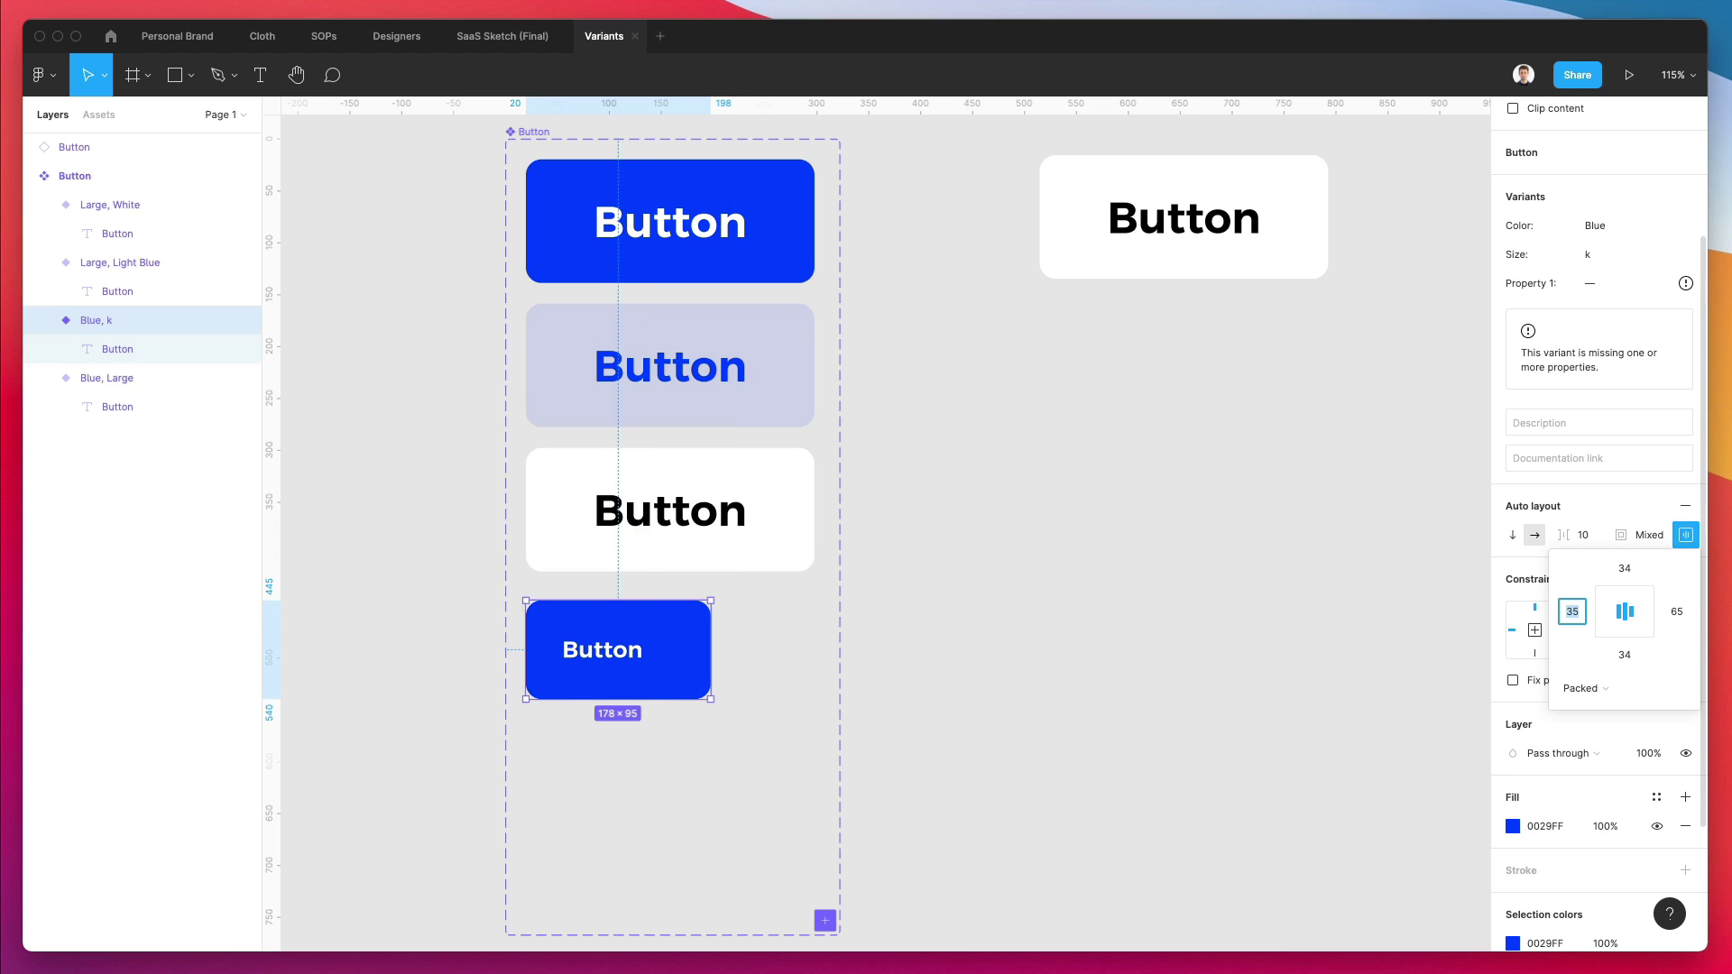
{"action": "left_click", "coordinate": [1675, 612]}
{"action": "type", "text": "35"}
{"action": "left_click", "coordinate": [1624, 568]}
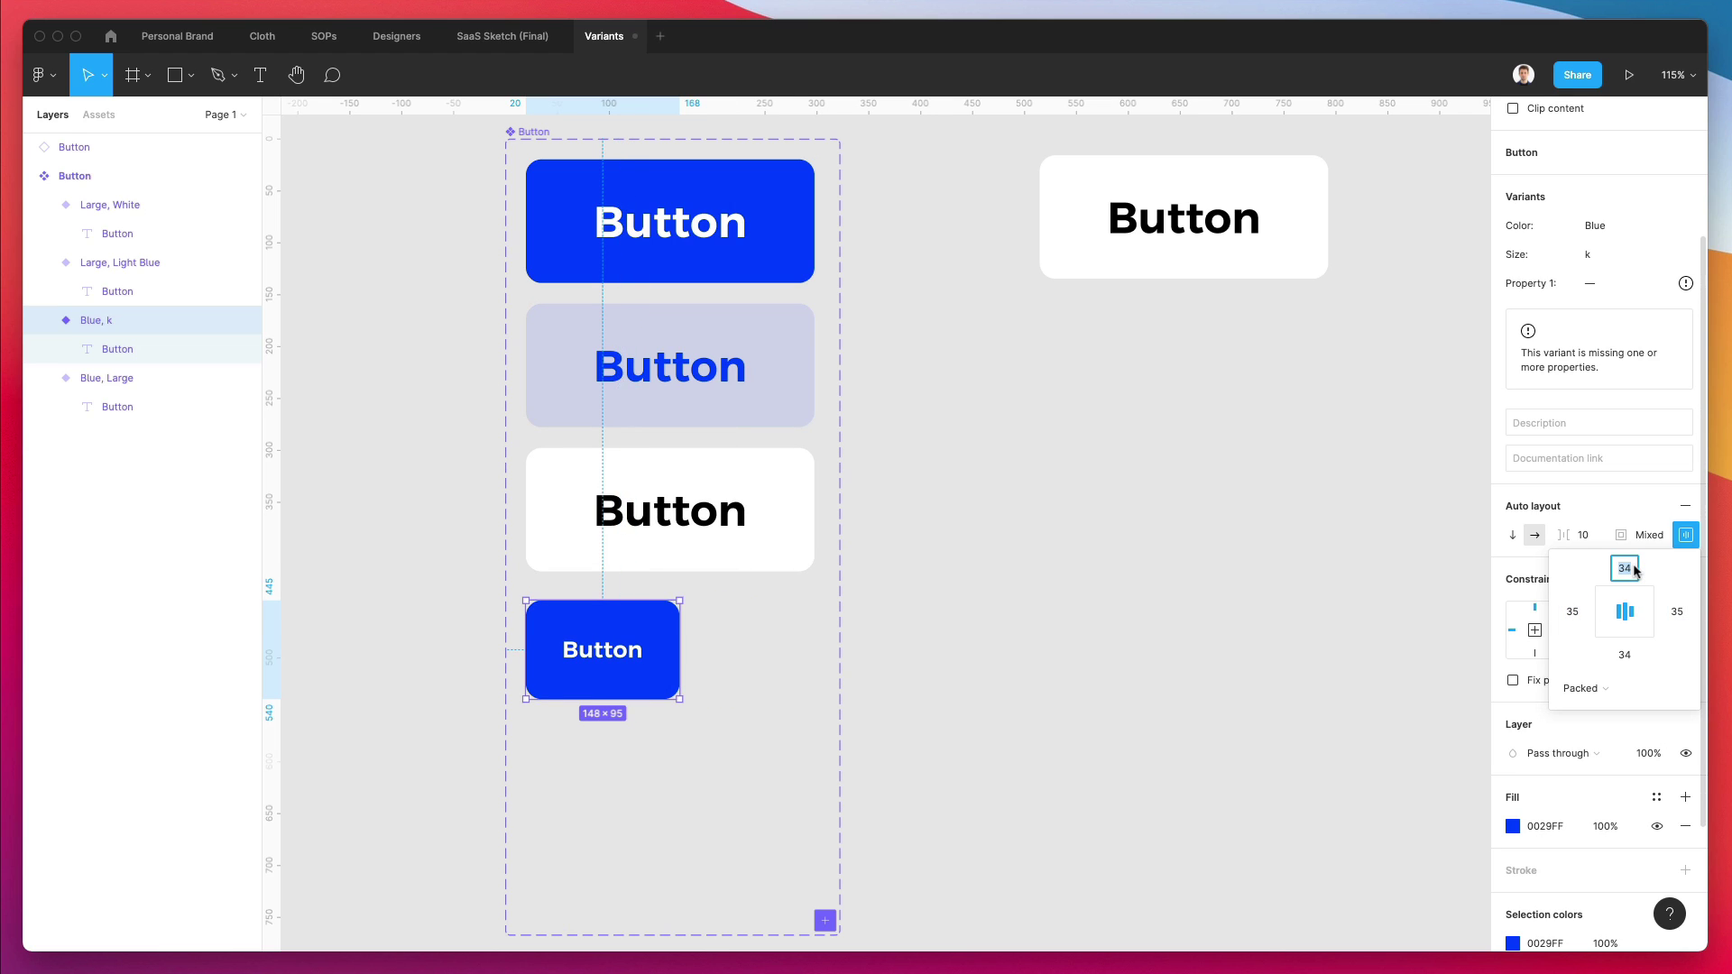
{"action": "type", "text": "35"}
{"action": "left_click", "coordinate": [1625, 655]}
{"action": "type", "text": "2"}
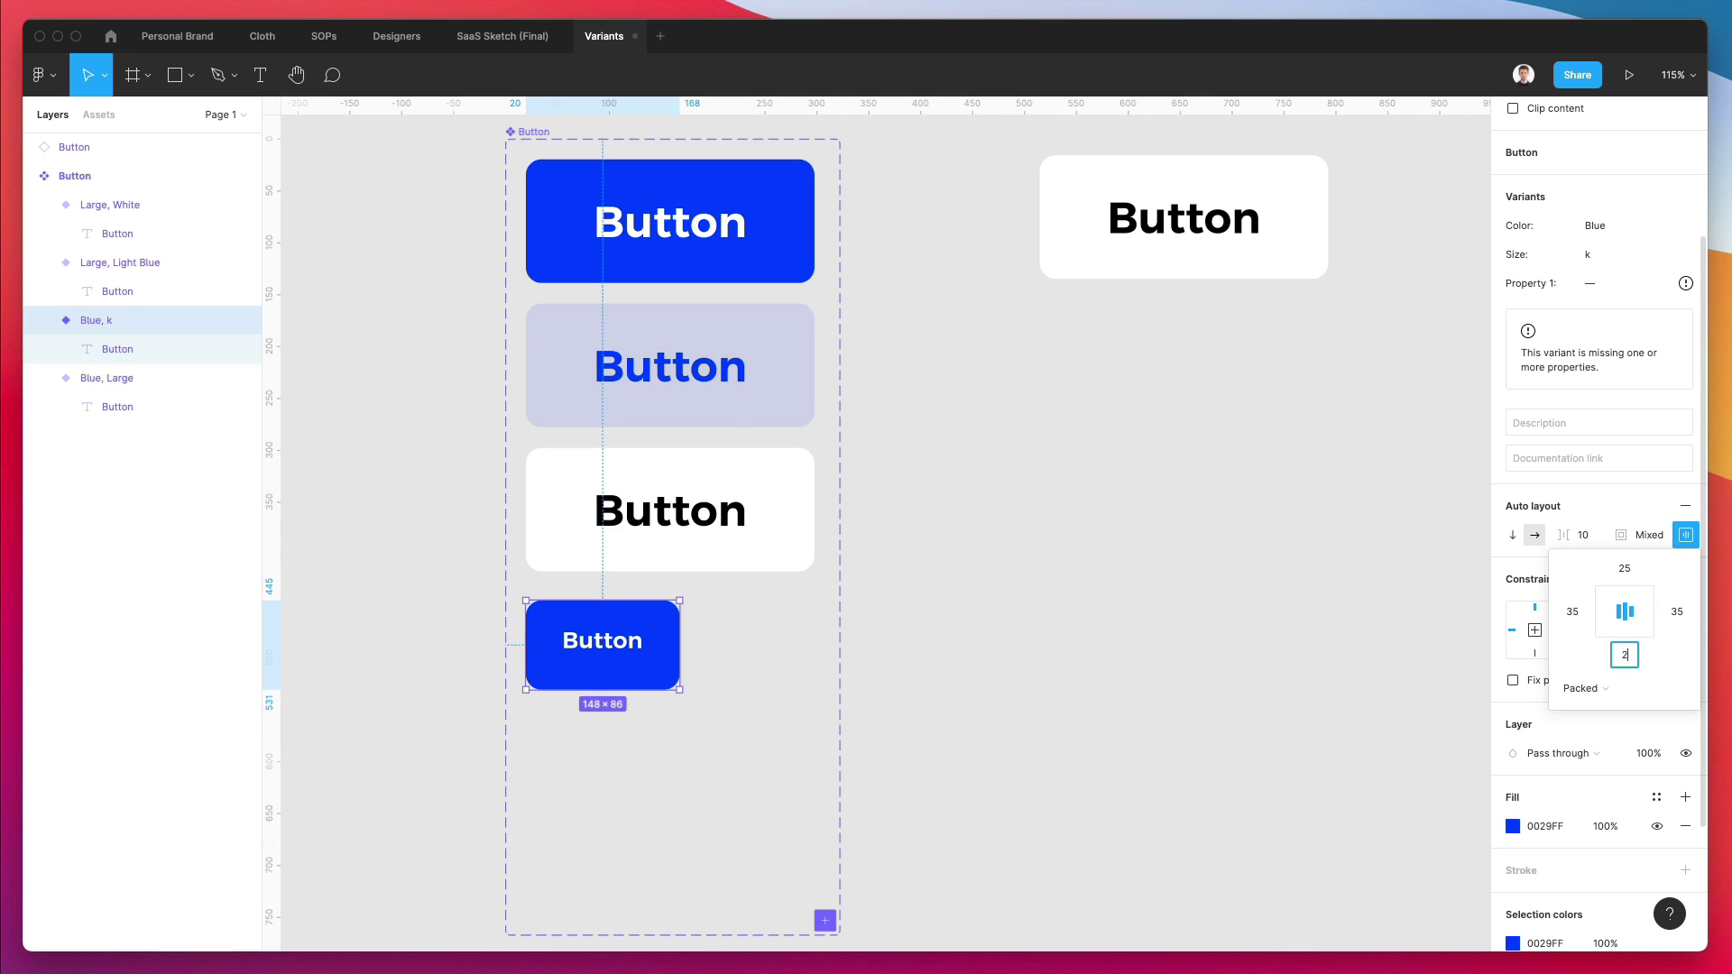
{"action": "type", "text": "5"}
{"action": "key", "text": "Return"}
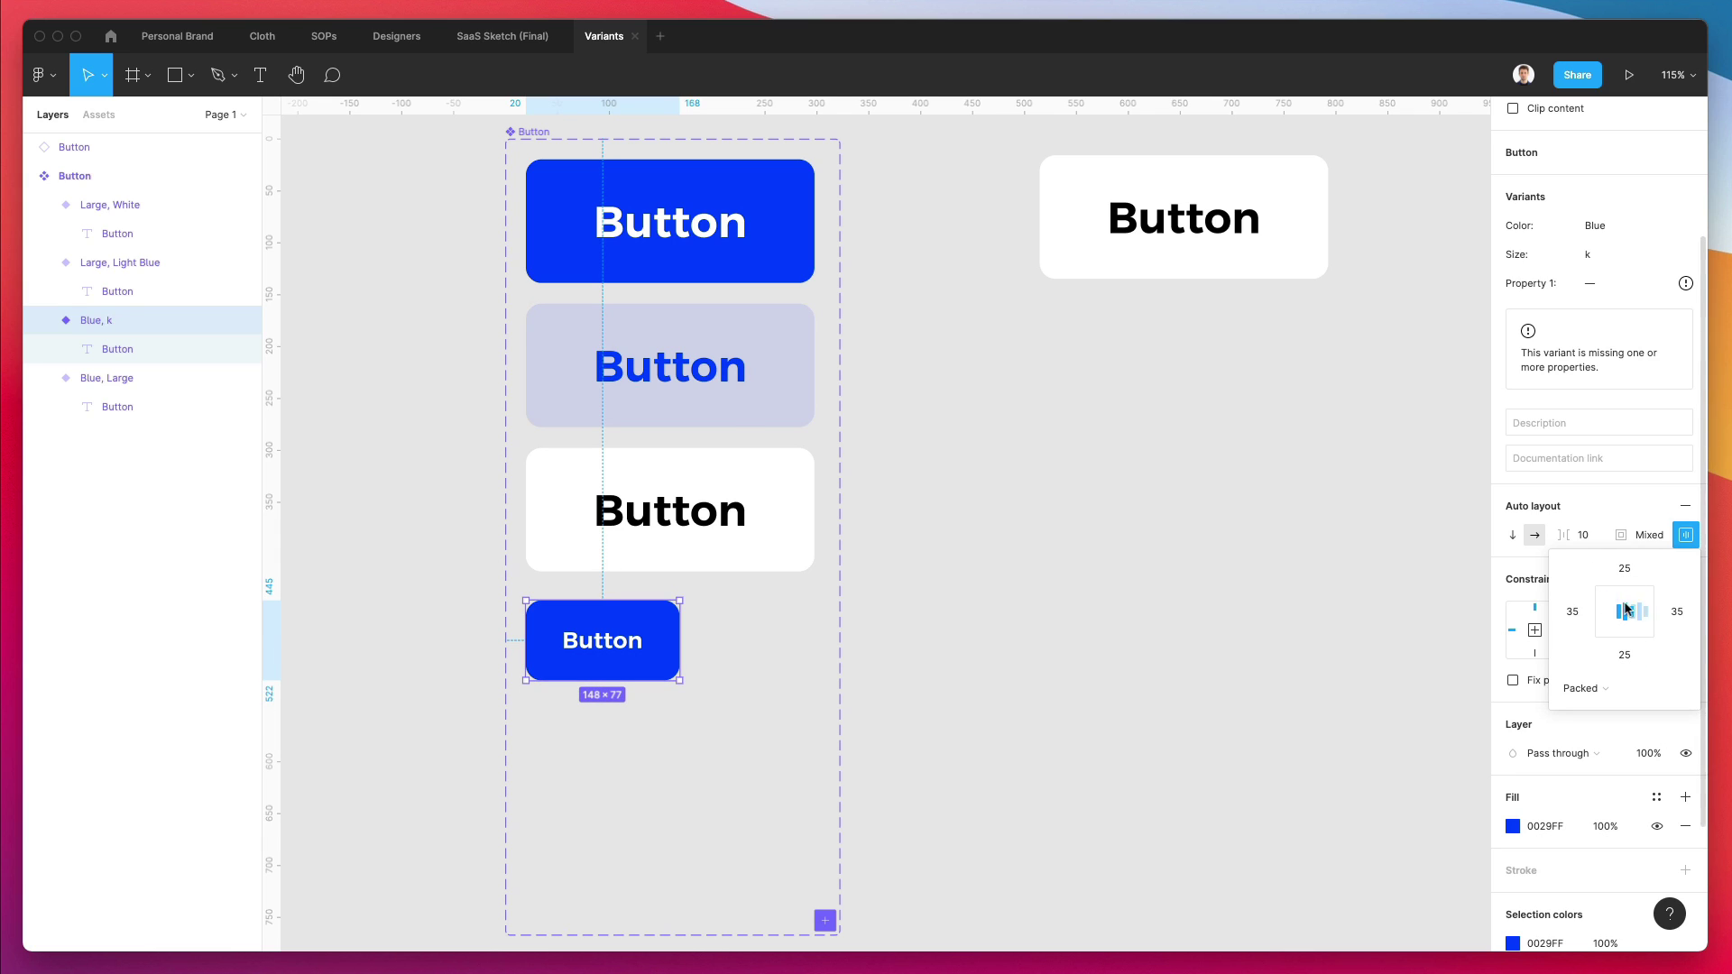
{"action": "left_click", "coordinate": [1062, 582]}
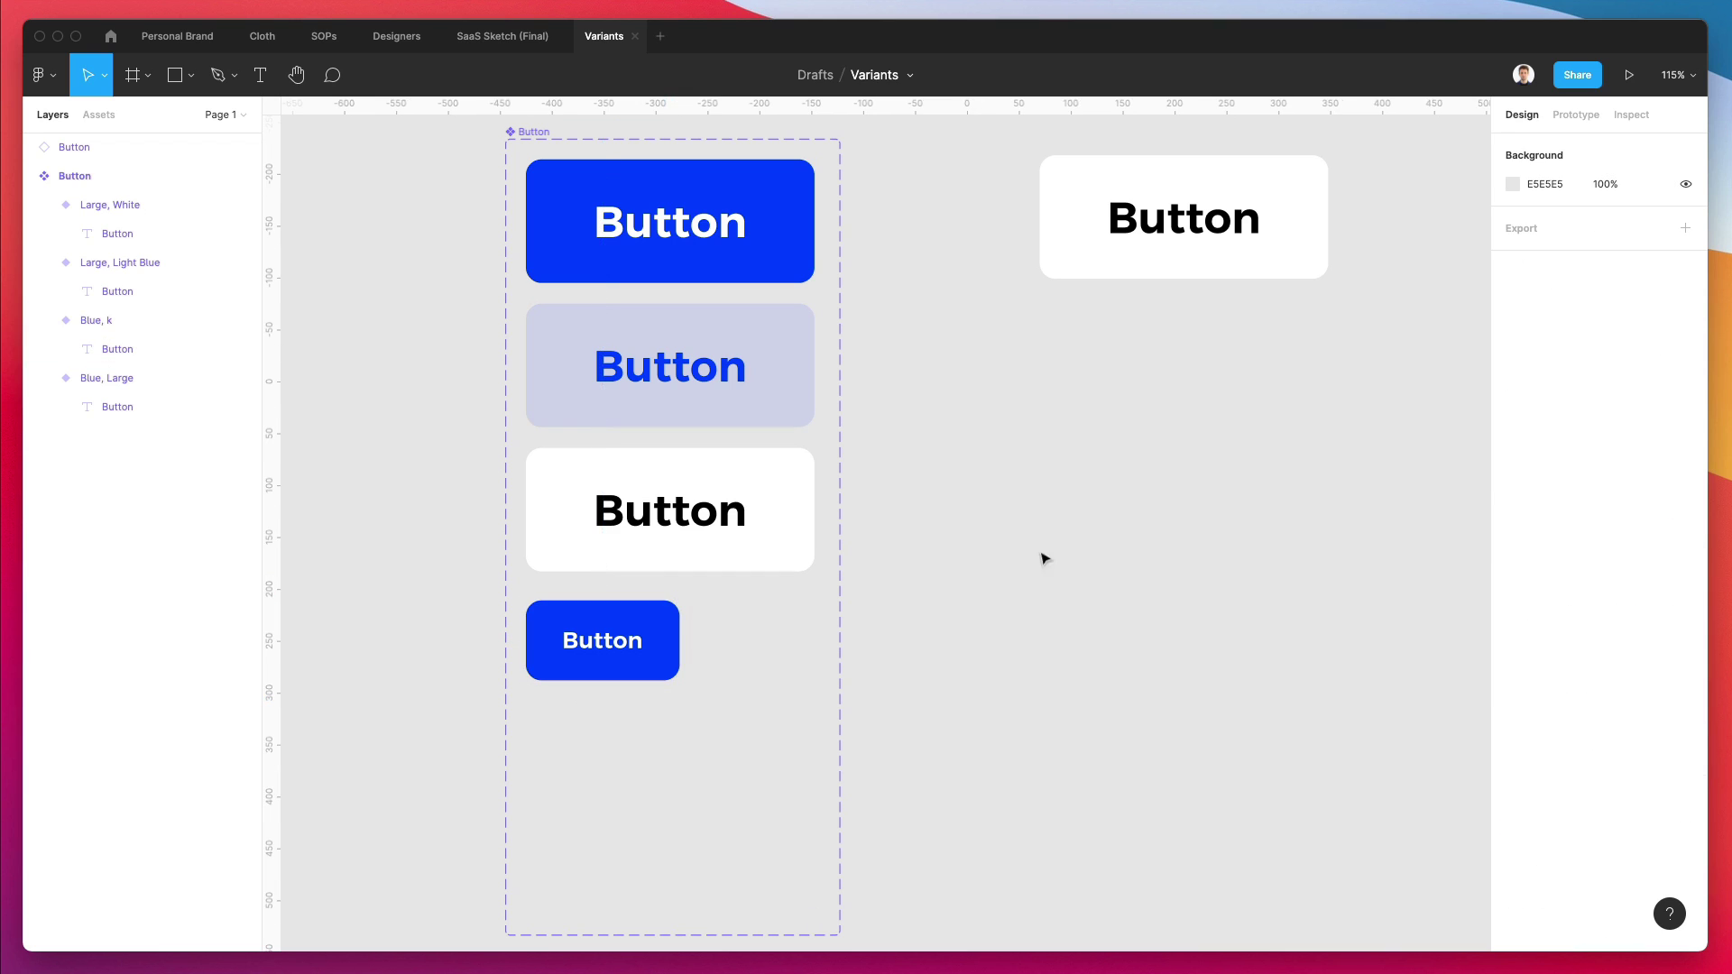
Step: Rename the 'Blue, k' variant layer to 'Blue, Small'
{"action": "left_click", "coordinate": [622, 643]}
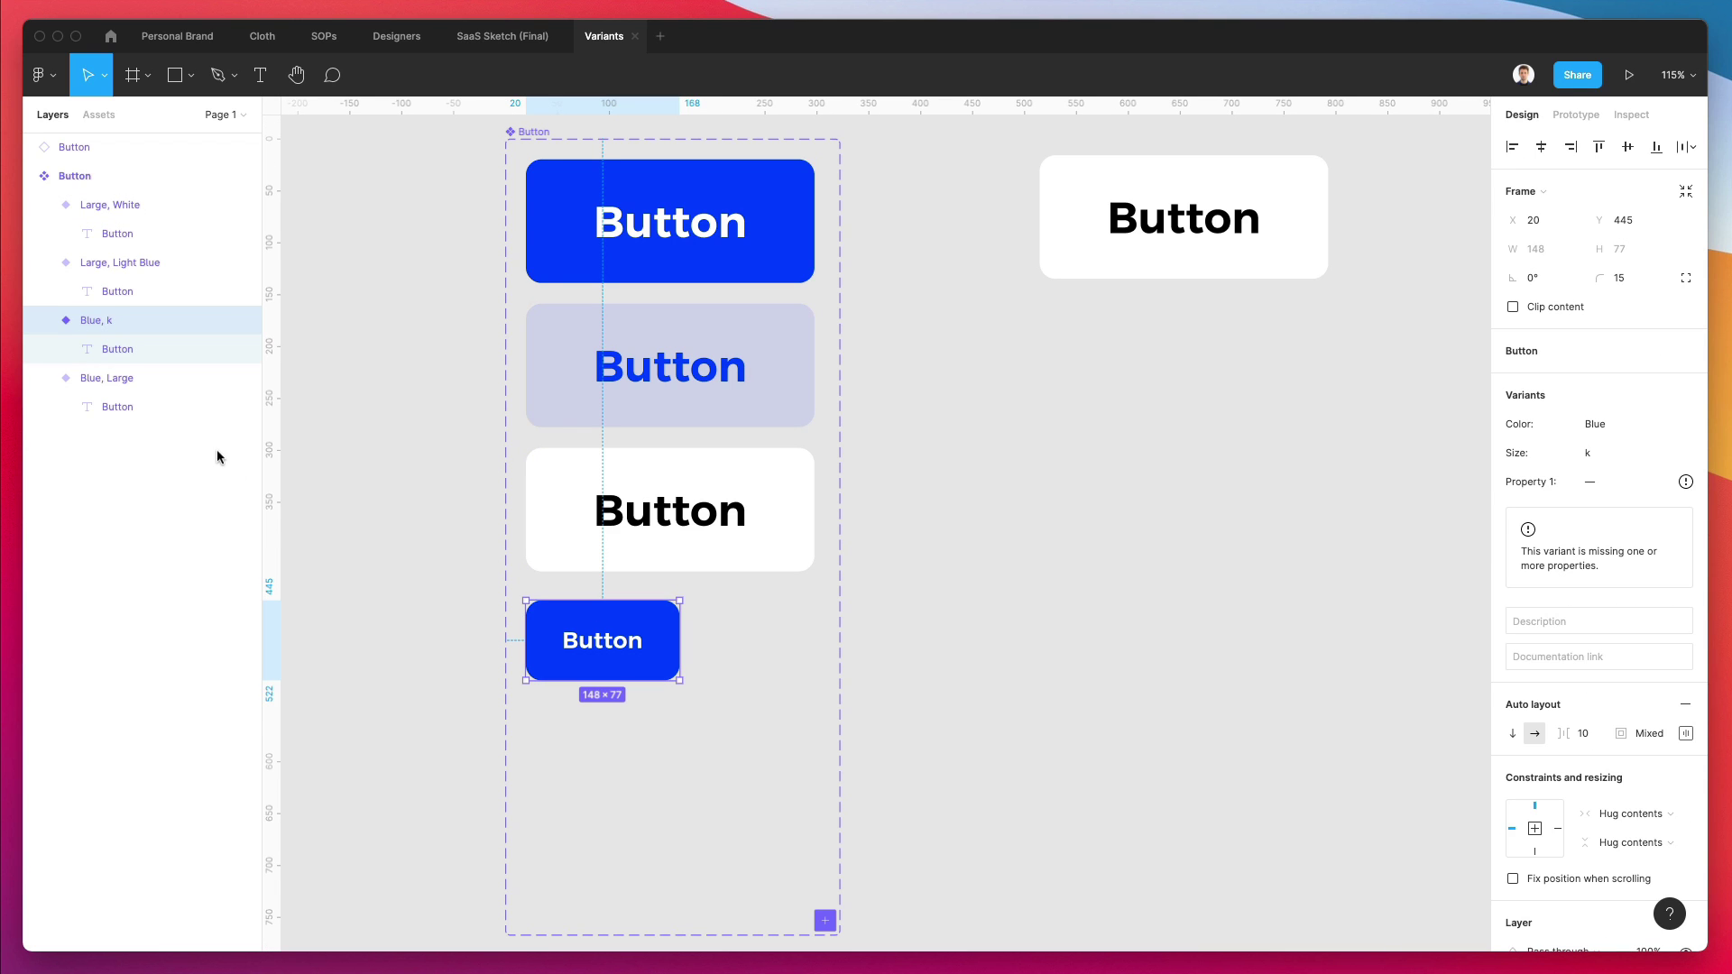
{"action": "double_click", "coordinate": [118, 322]}
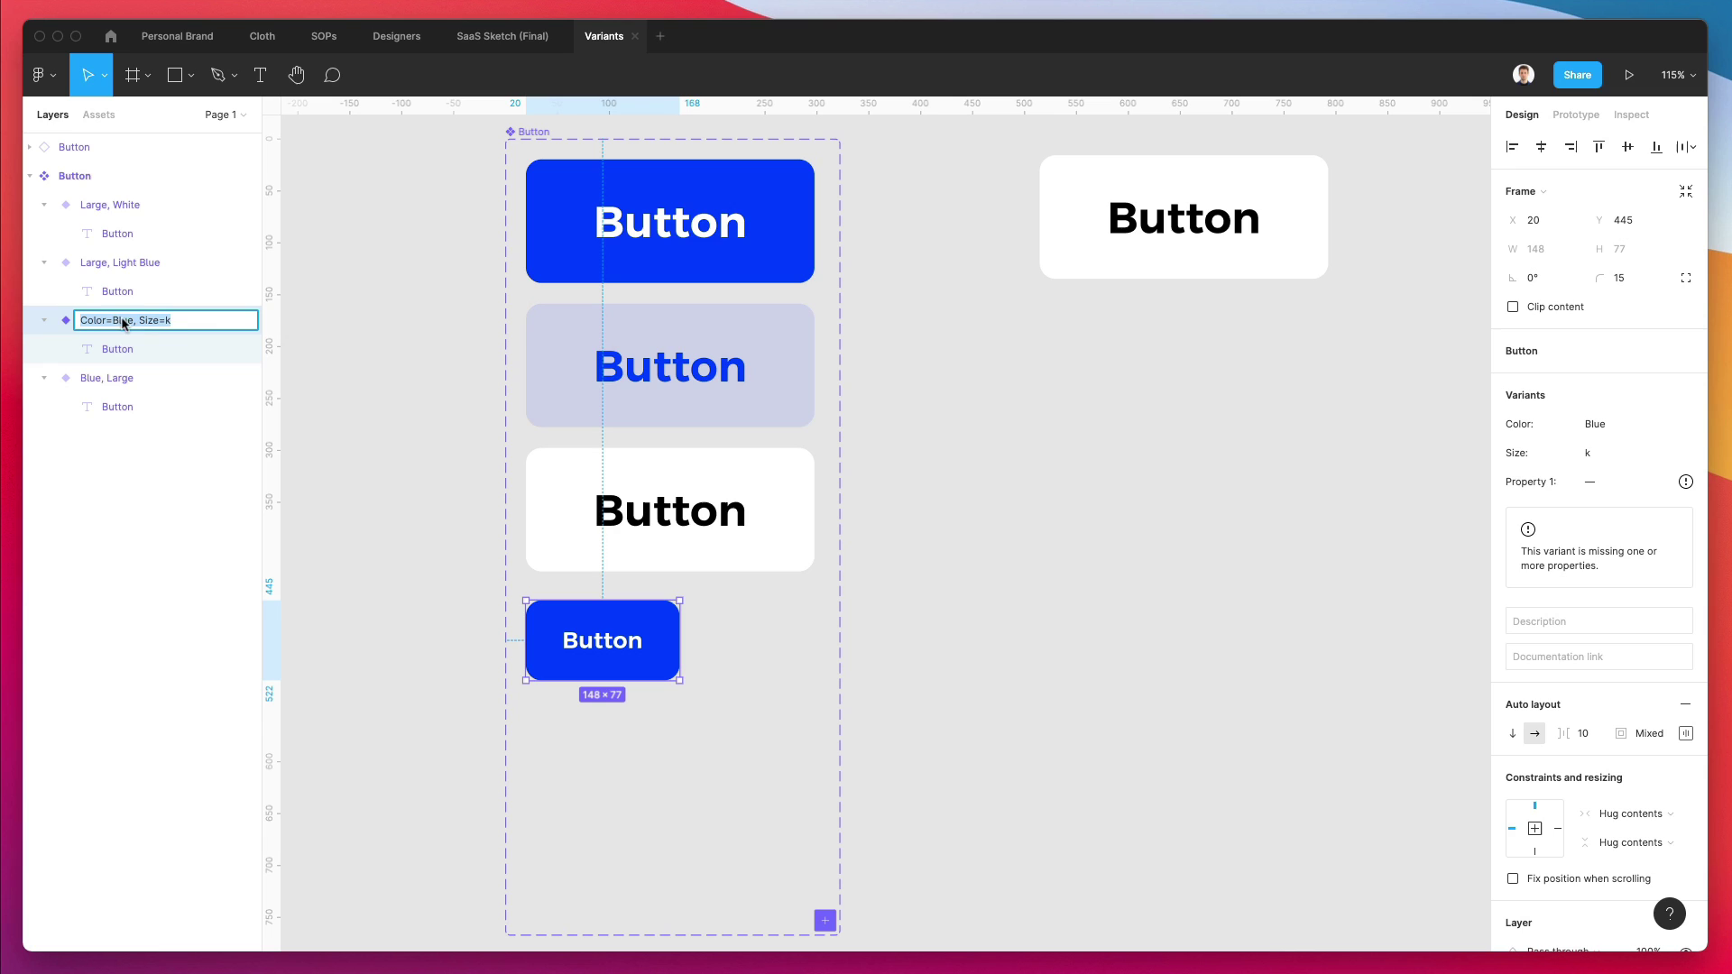
{"action": "left_click", "coordinate": [184, 317]}
{"action": "type", "text": "Small"}
{"action": "key", "text": "Return"}
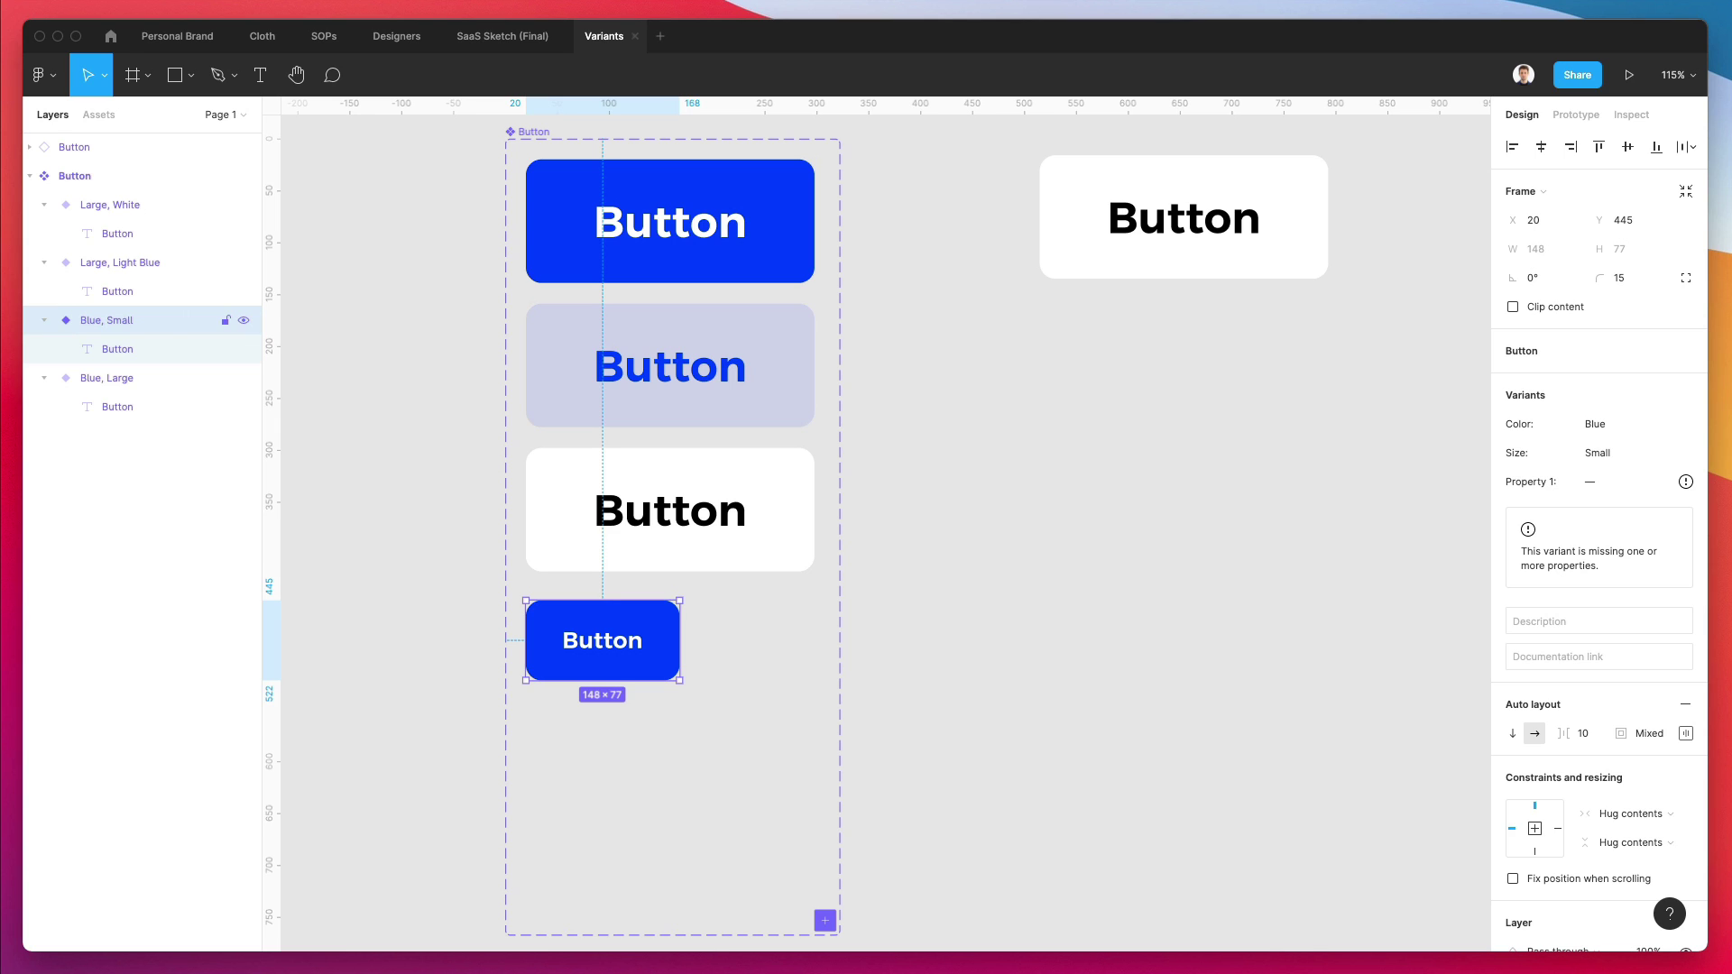
{"action": "left_click", "coordinate": [1164, 557]}
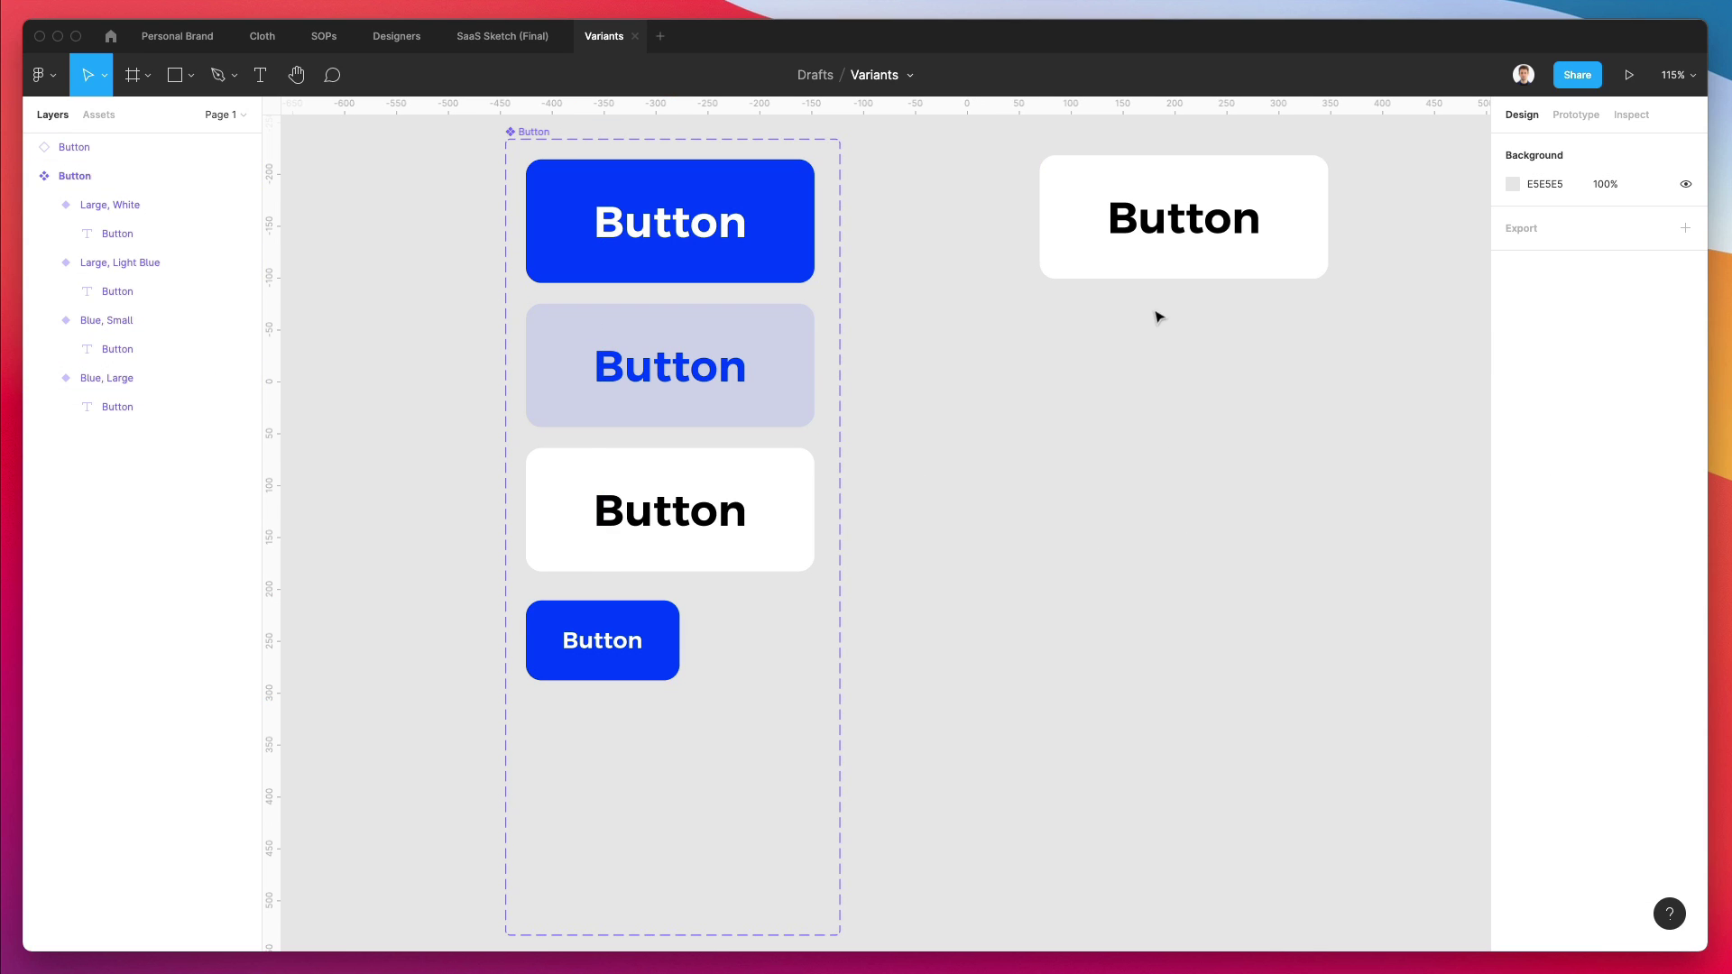
Step: Set the standalone instance's Color to Blue and Size to Small, making it 148 × 77
{"action": "left_click", "coordinate": [1195, 245]}
{"action": "scroll", "coordinate": [1197, 244], "scroll_direction": "right", "scroll_amount": 3}
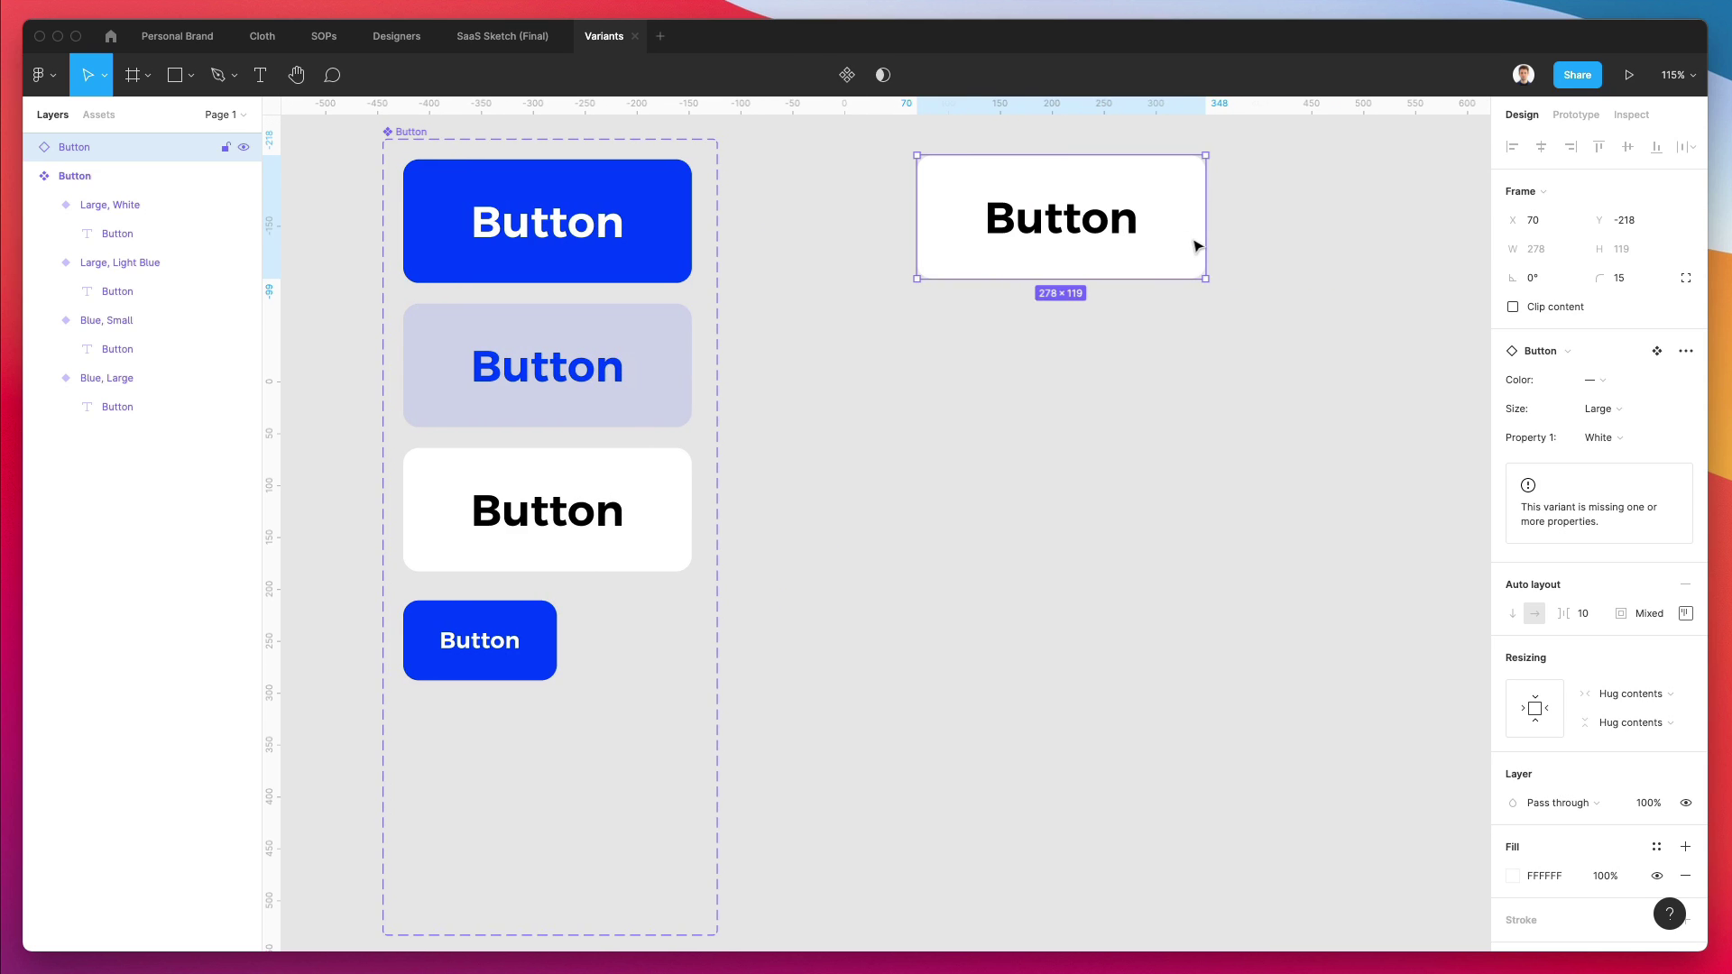
{"action": "scroll", "coordinate": [1200, 244], "scroll_direction": "up", "scroll_amount": 1}
{"action": "scroll", "coordinate": [997, 281], "scroll_direction": "up", "scroll_amount": 1}
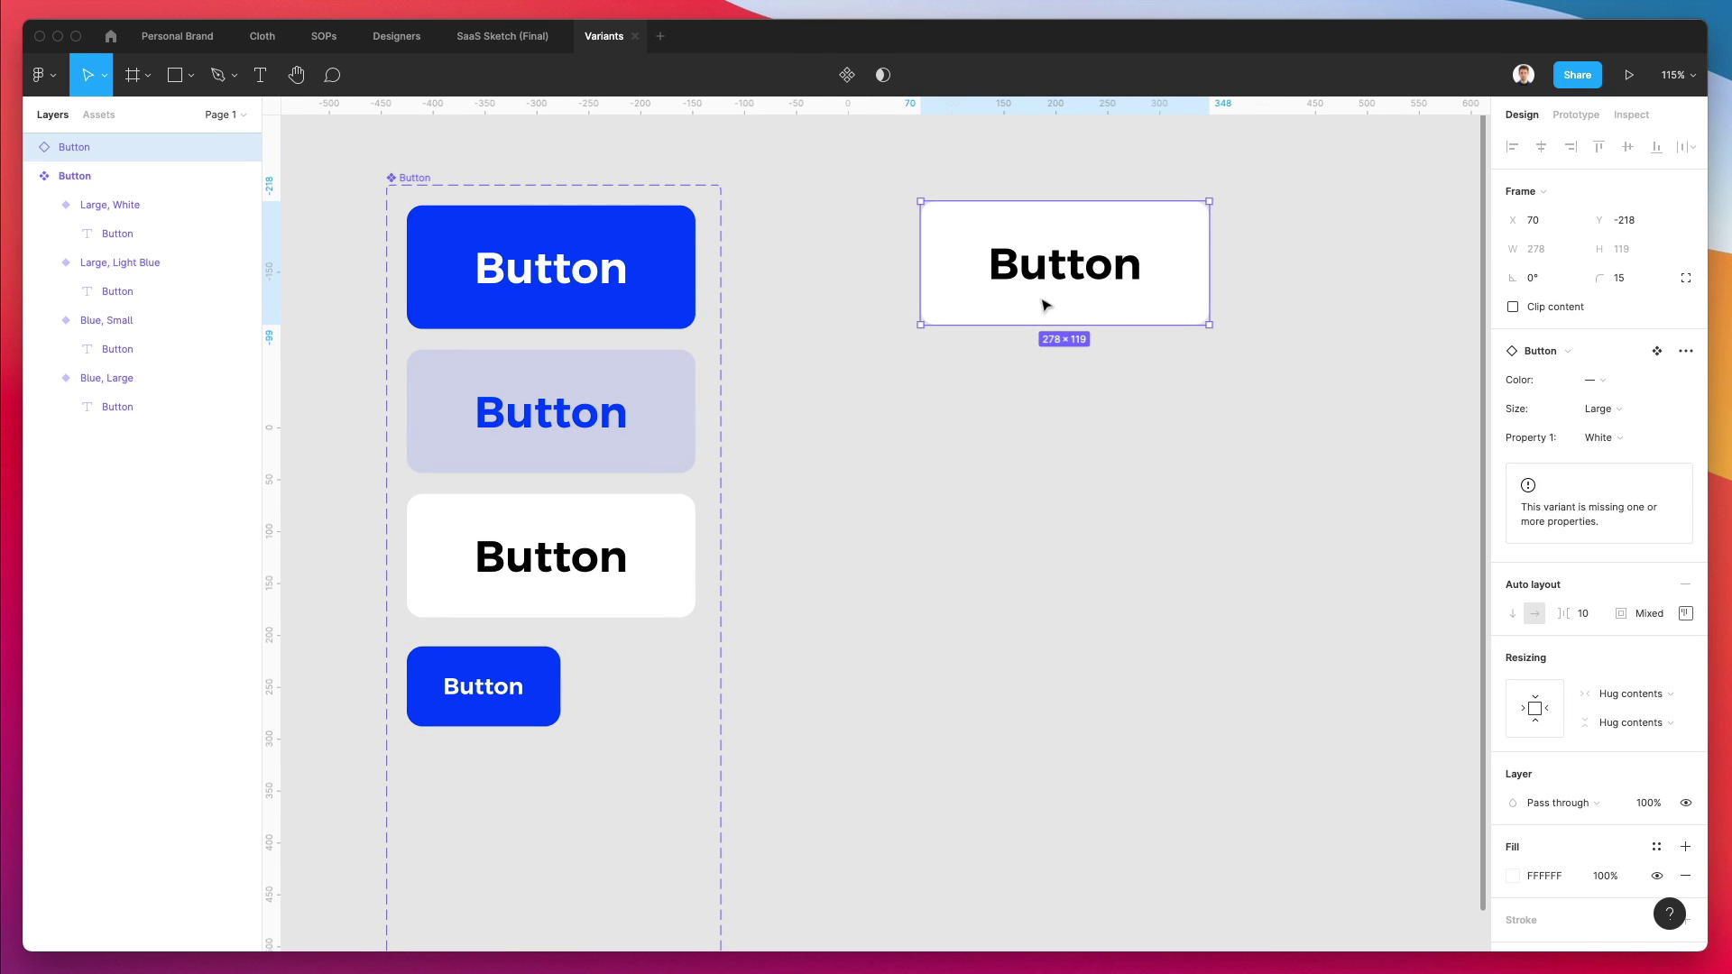
{"action": "left_click", "coordinate": [1615, 386]}
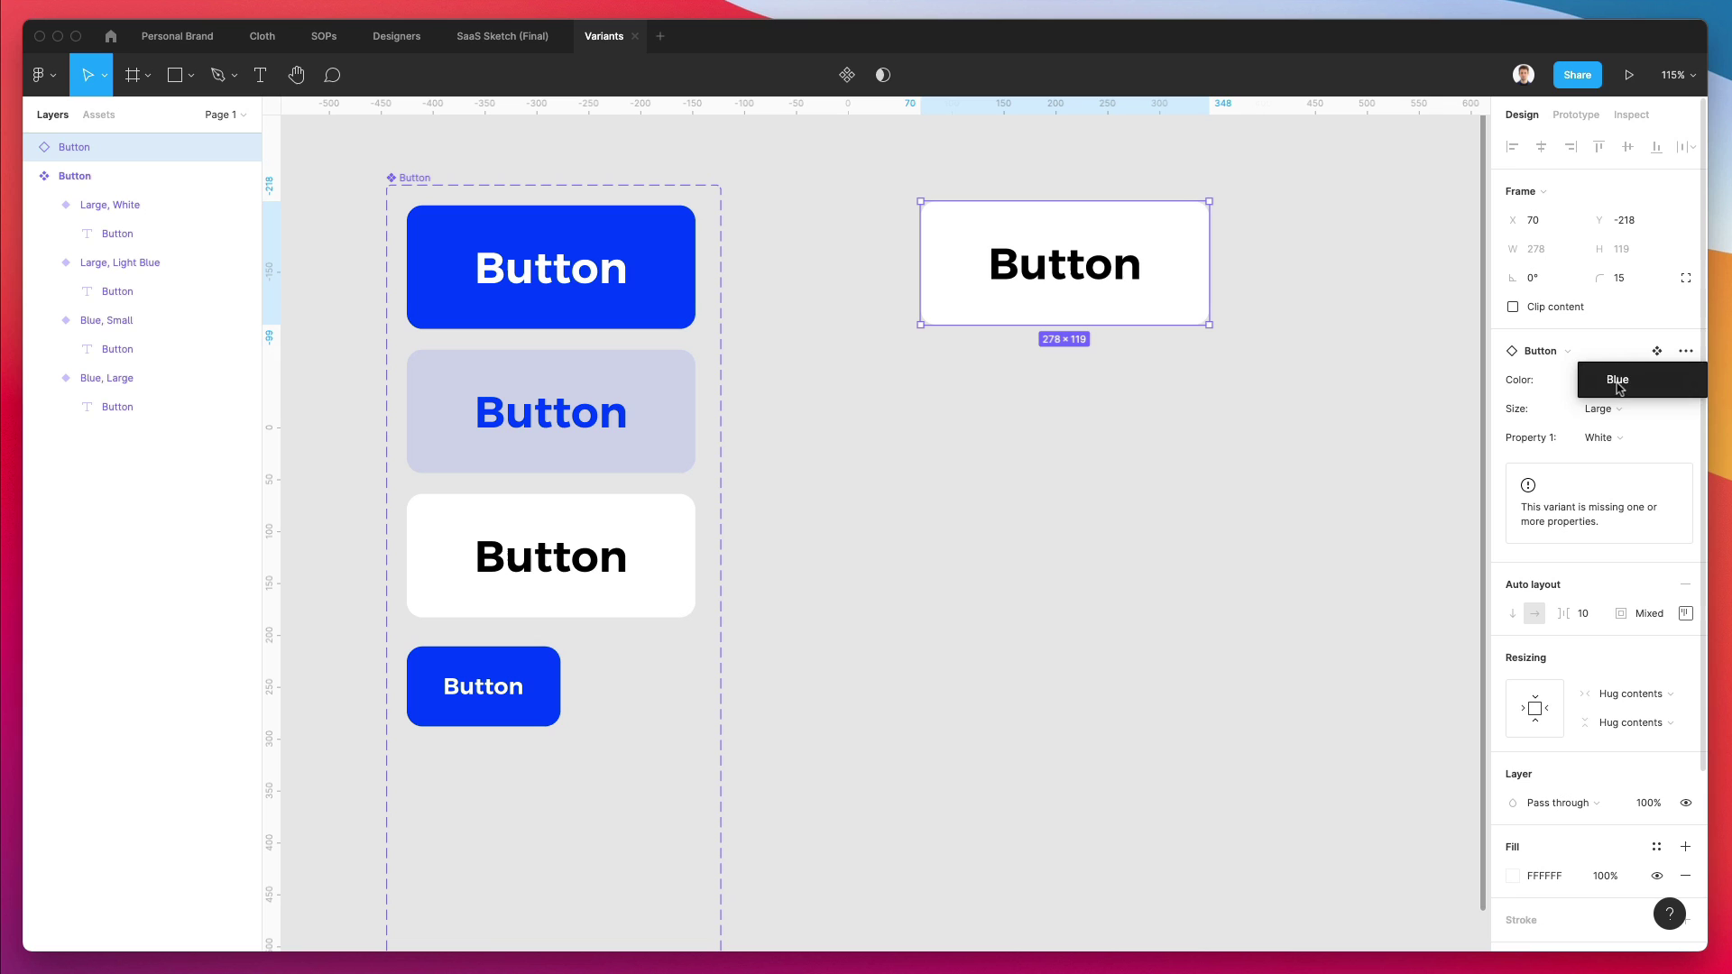
{"action": "left_click", "coordinate": [1625, 376]}
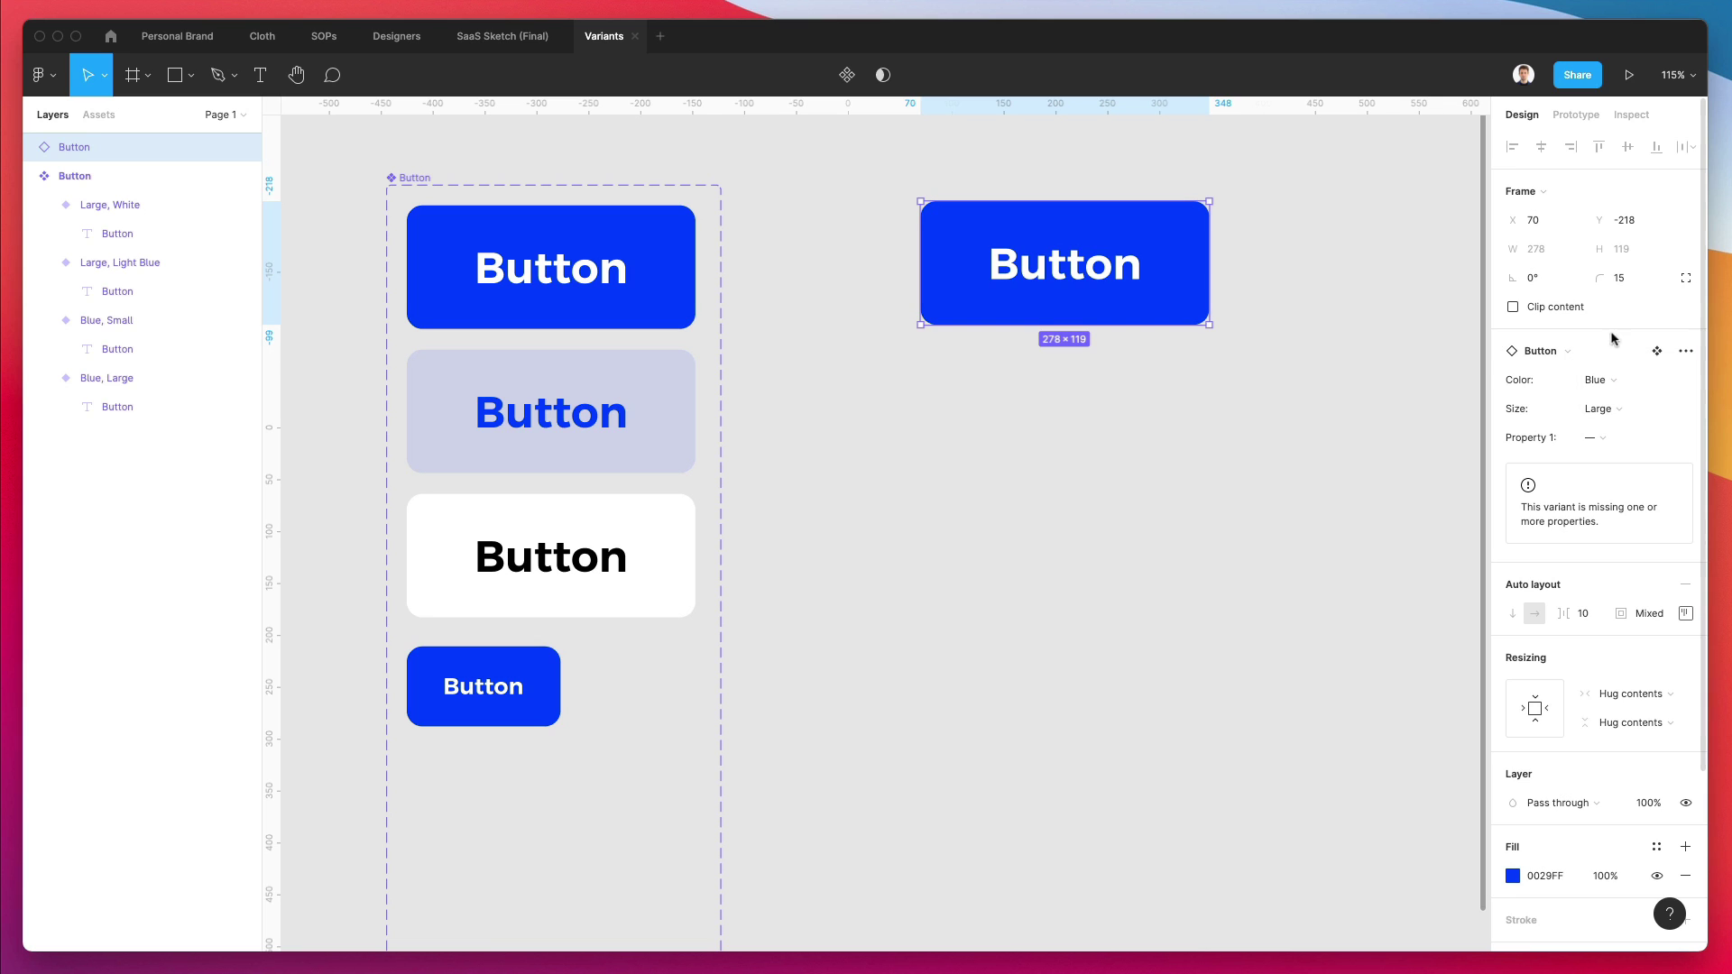
{"action": "left_click", "coordinate": [1600, 409]}
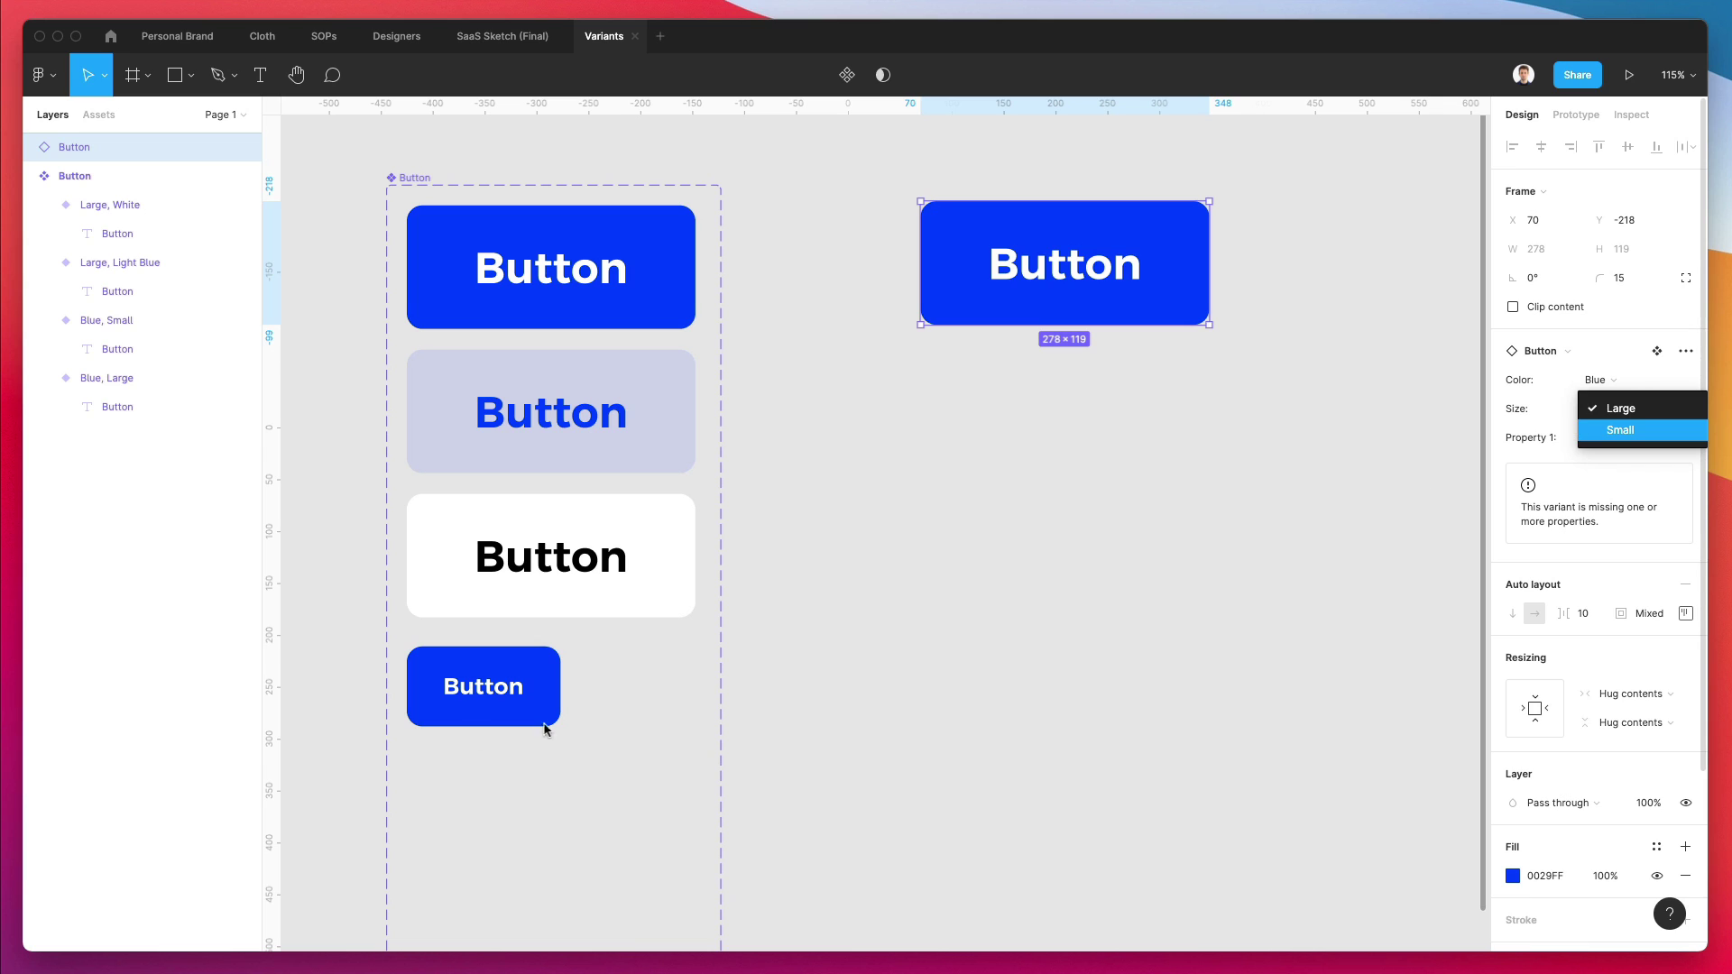
{"action": "left_click", "coordinate": [1656, 434]}
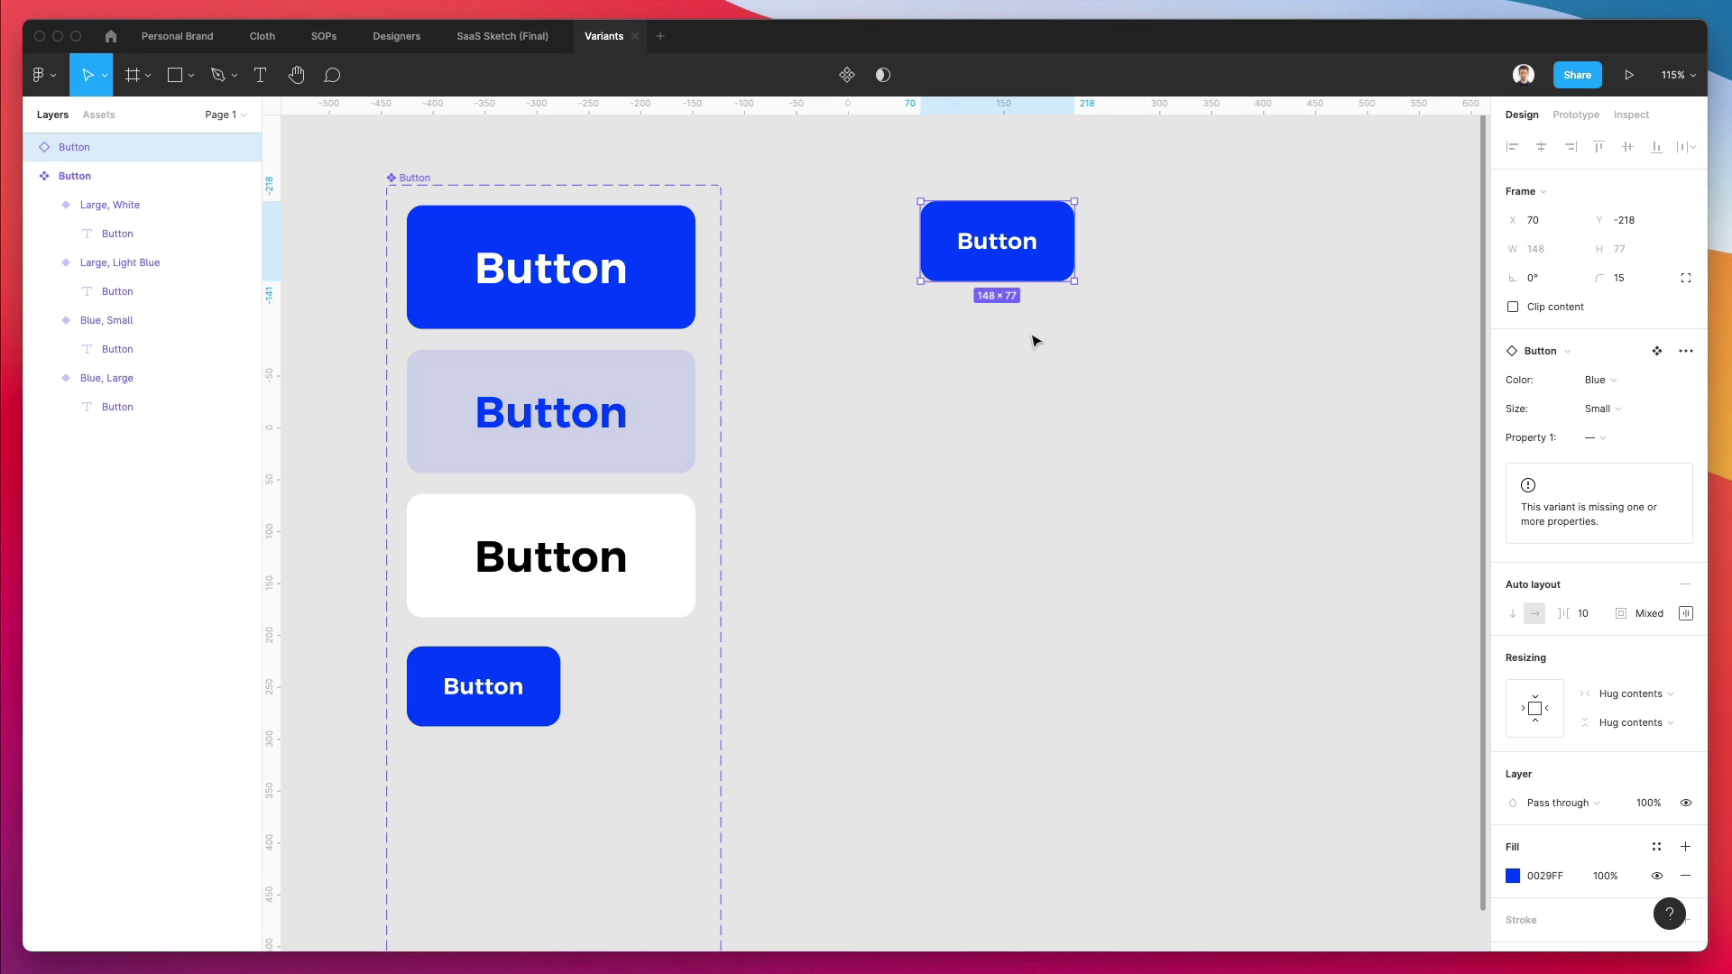
{"action": "left_click", "coordinate": [1010, 363]}
{"action": "scroll", "coordinate": [1010, 361], "scroll_direction": "up", "scroll_amount": 1}
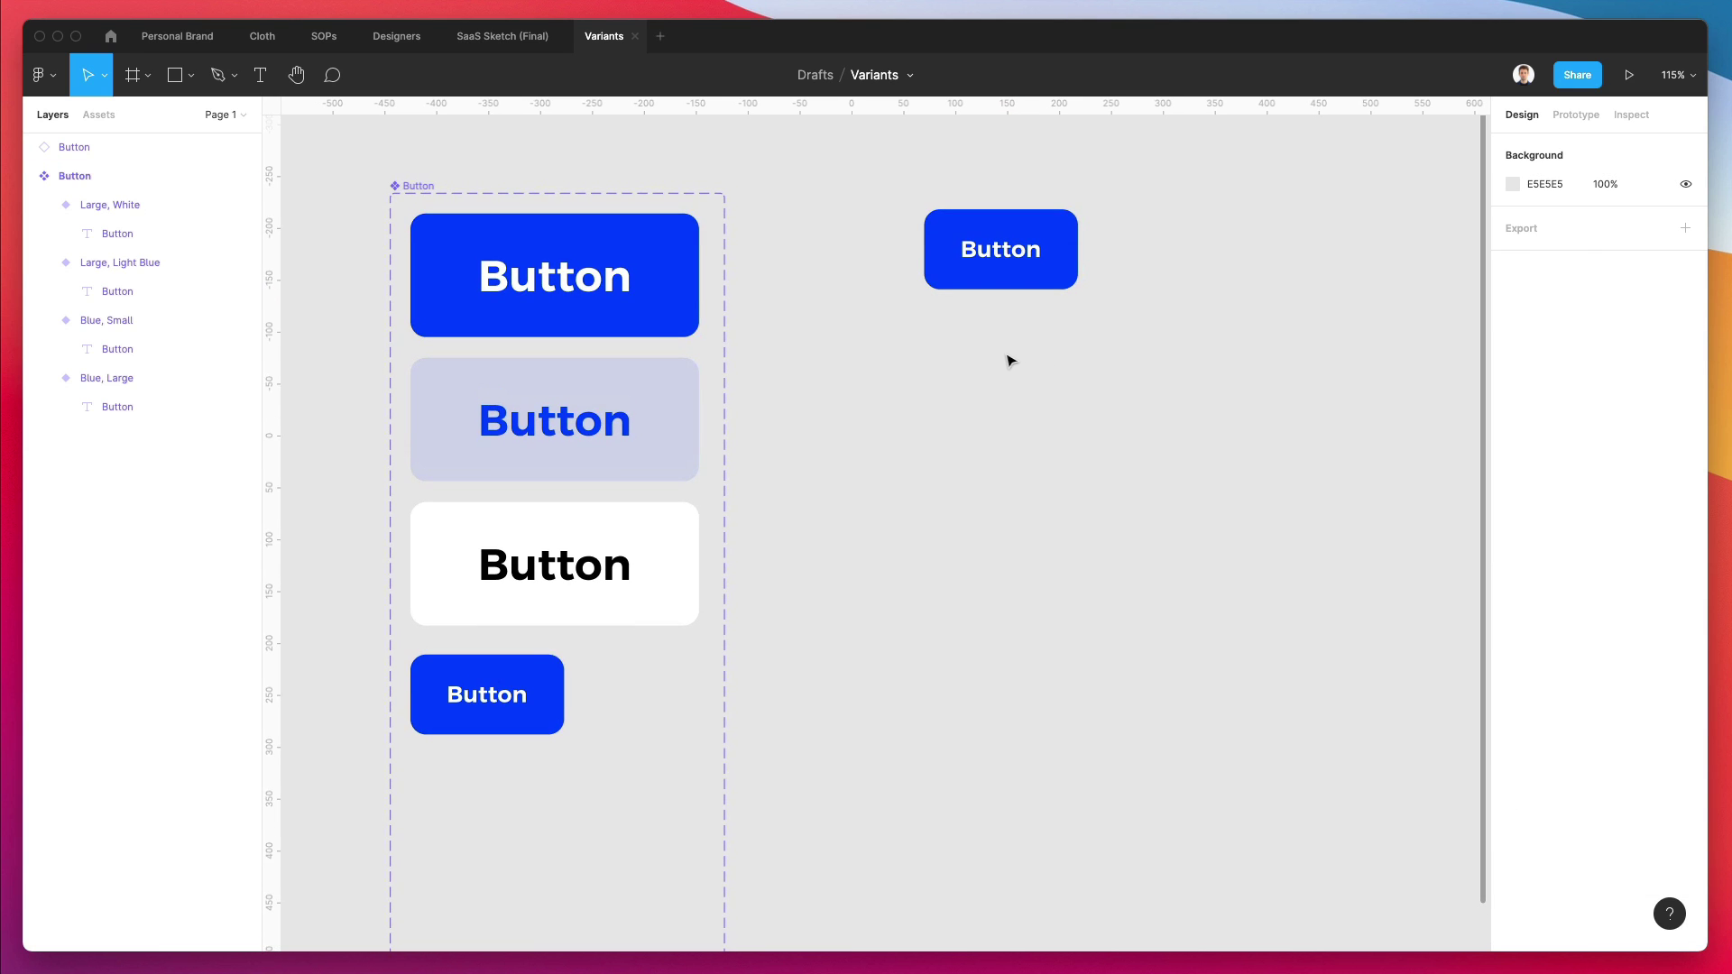
{"action": "scroll", "coordinate": [1007, 361], "scroll_direction": "down", "scroll_amount": 2}
{"action": "left_click", "coordinate": [667, 823]}
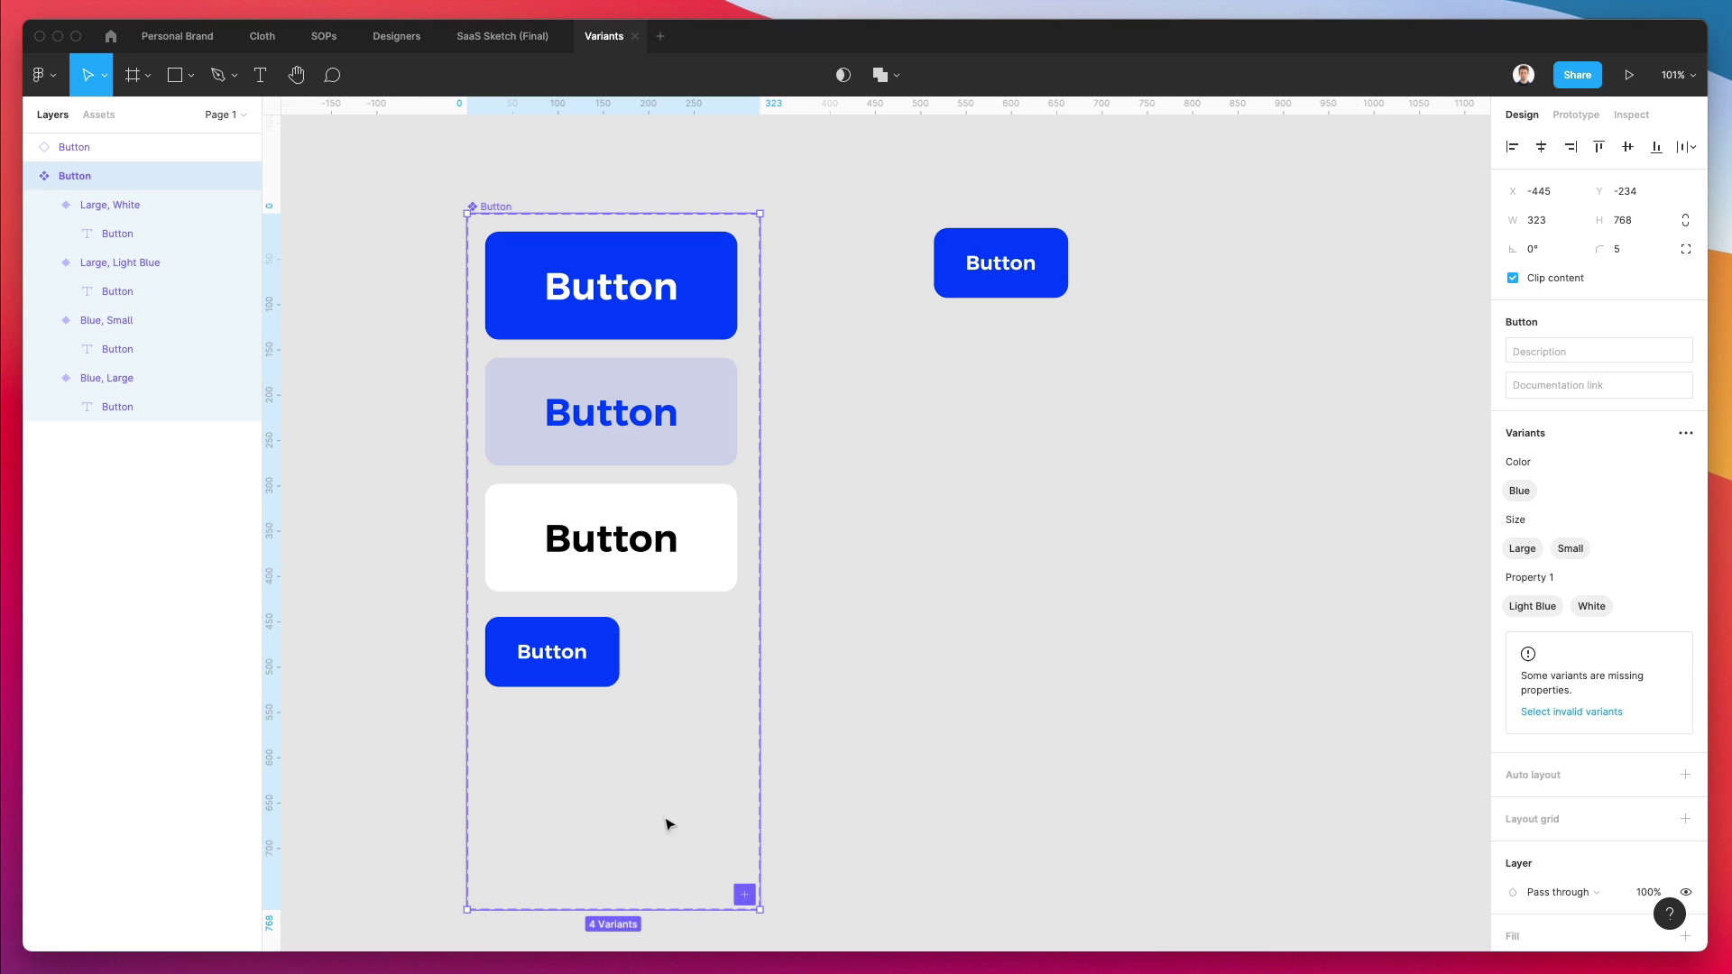
{"action": "left_click", "coordinate": [552, 655]}
{"action": "left_click_drag", "start_coordinate": [553, 657], "coordinate": [546, 744]}
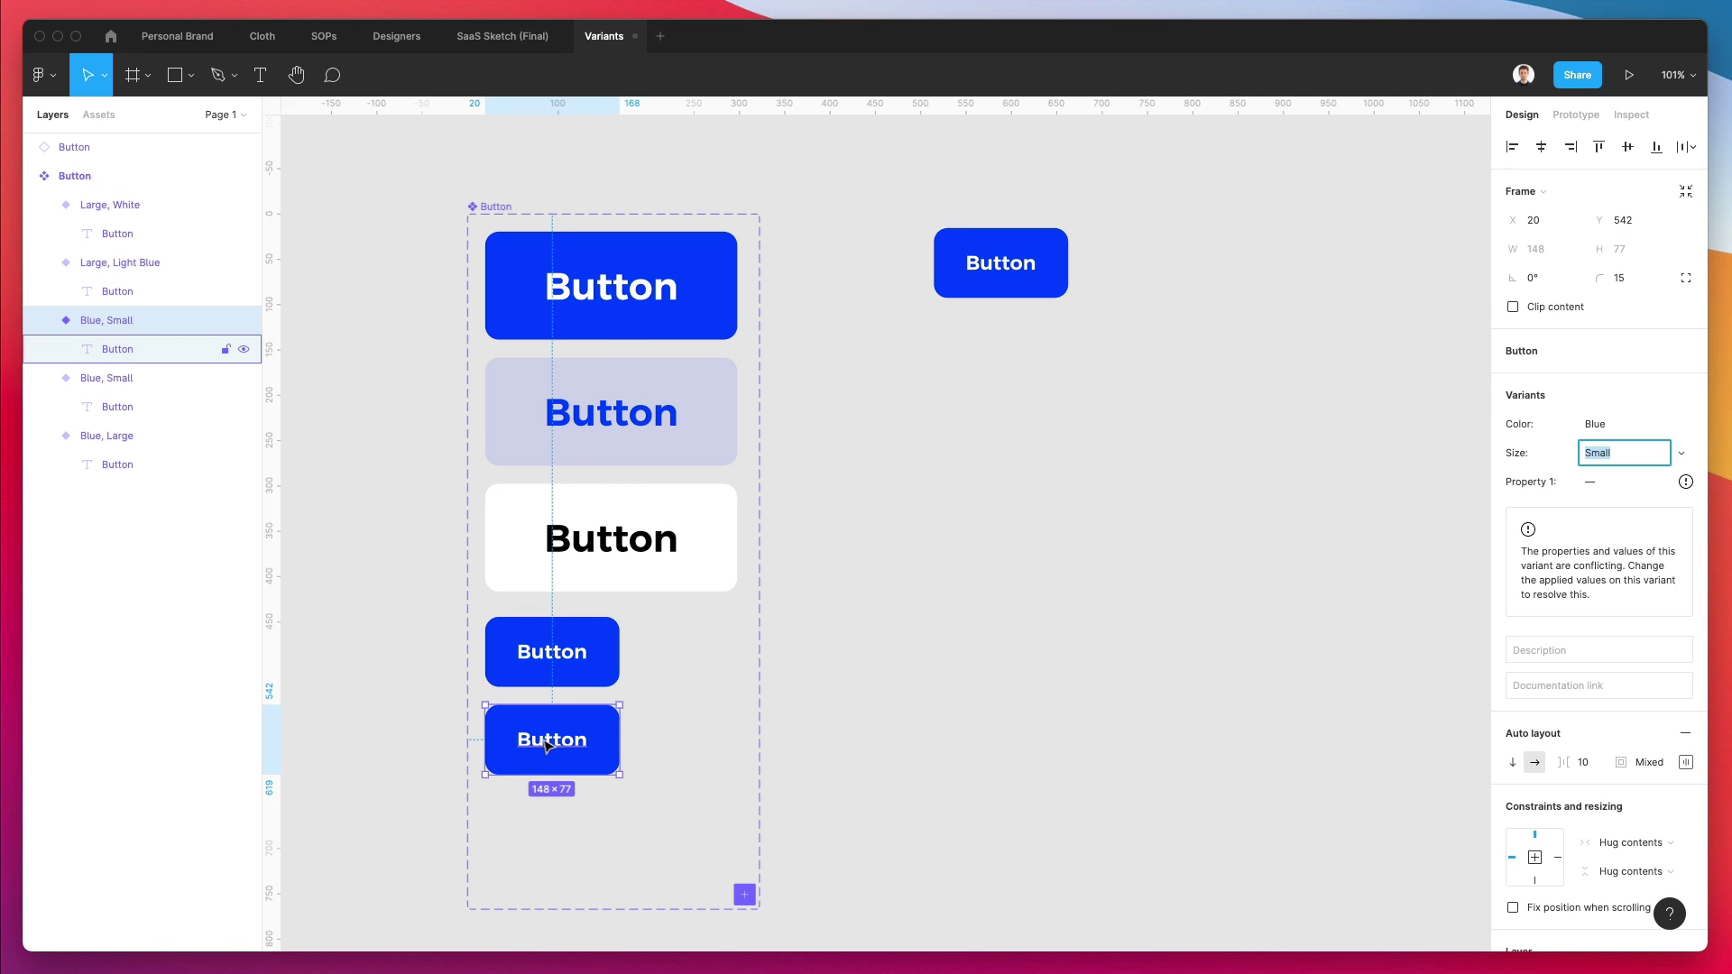
{"action": "key", "text": "Delete"}
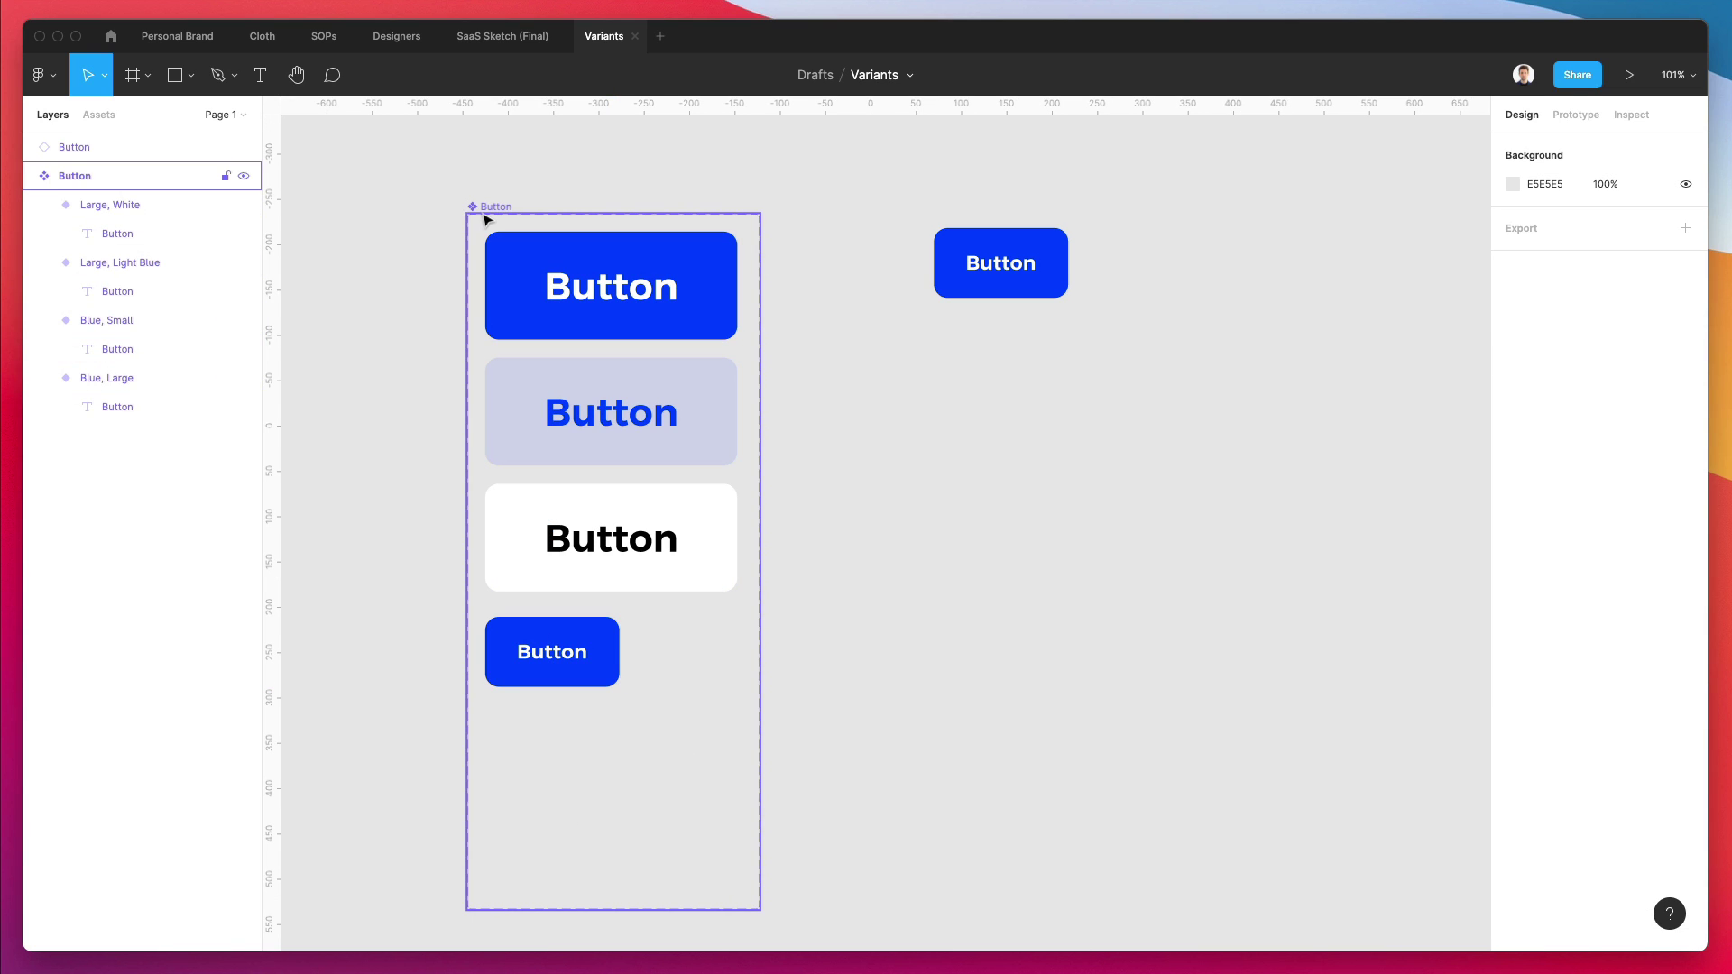
{"action": "left_click", "coordinate": [582, 644]}
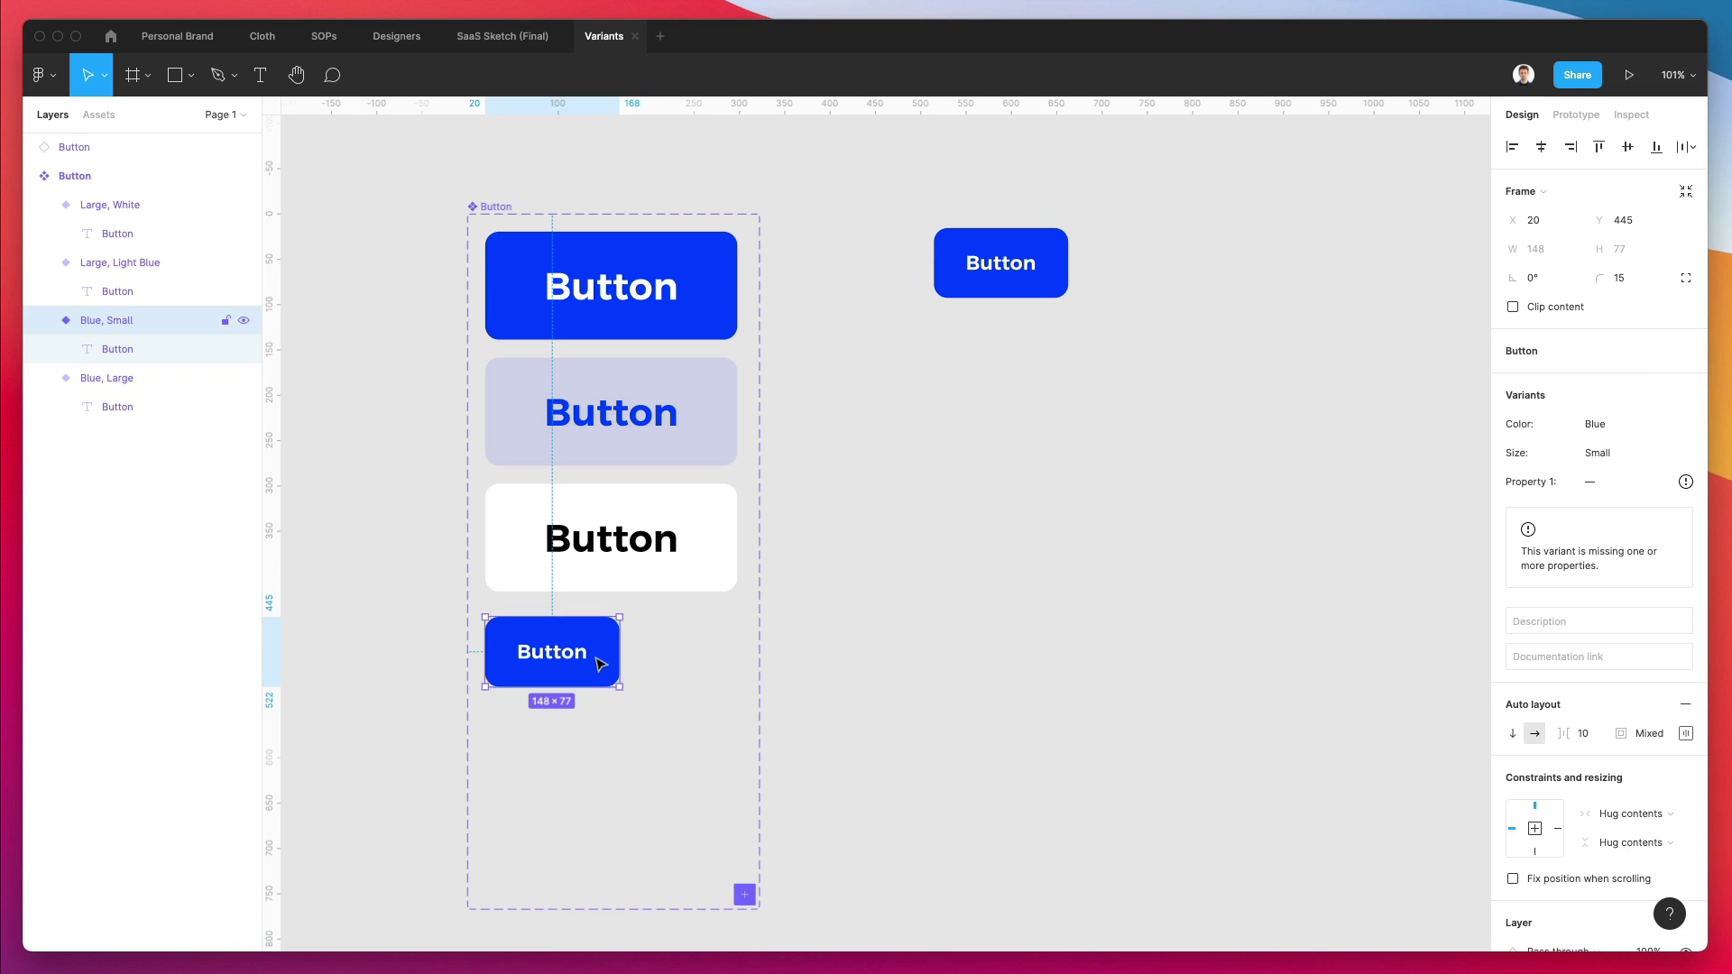
{"action": "left_click", "coordinate": [835, 352]}
{"action": "scroll", "coordinate": [833, 365], "scroll_direction": "down", "scroll_amount": 1}
{"action": "scroll", "coordinate": [834, 370], "scroll_direction": "left", "scroll_amount": 1}
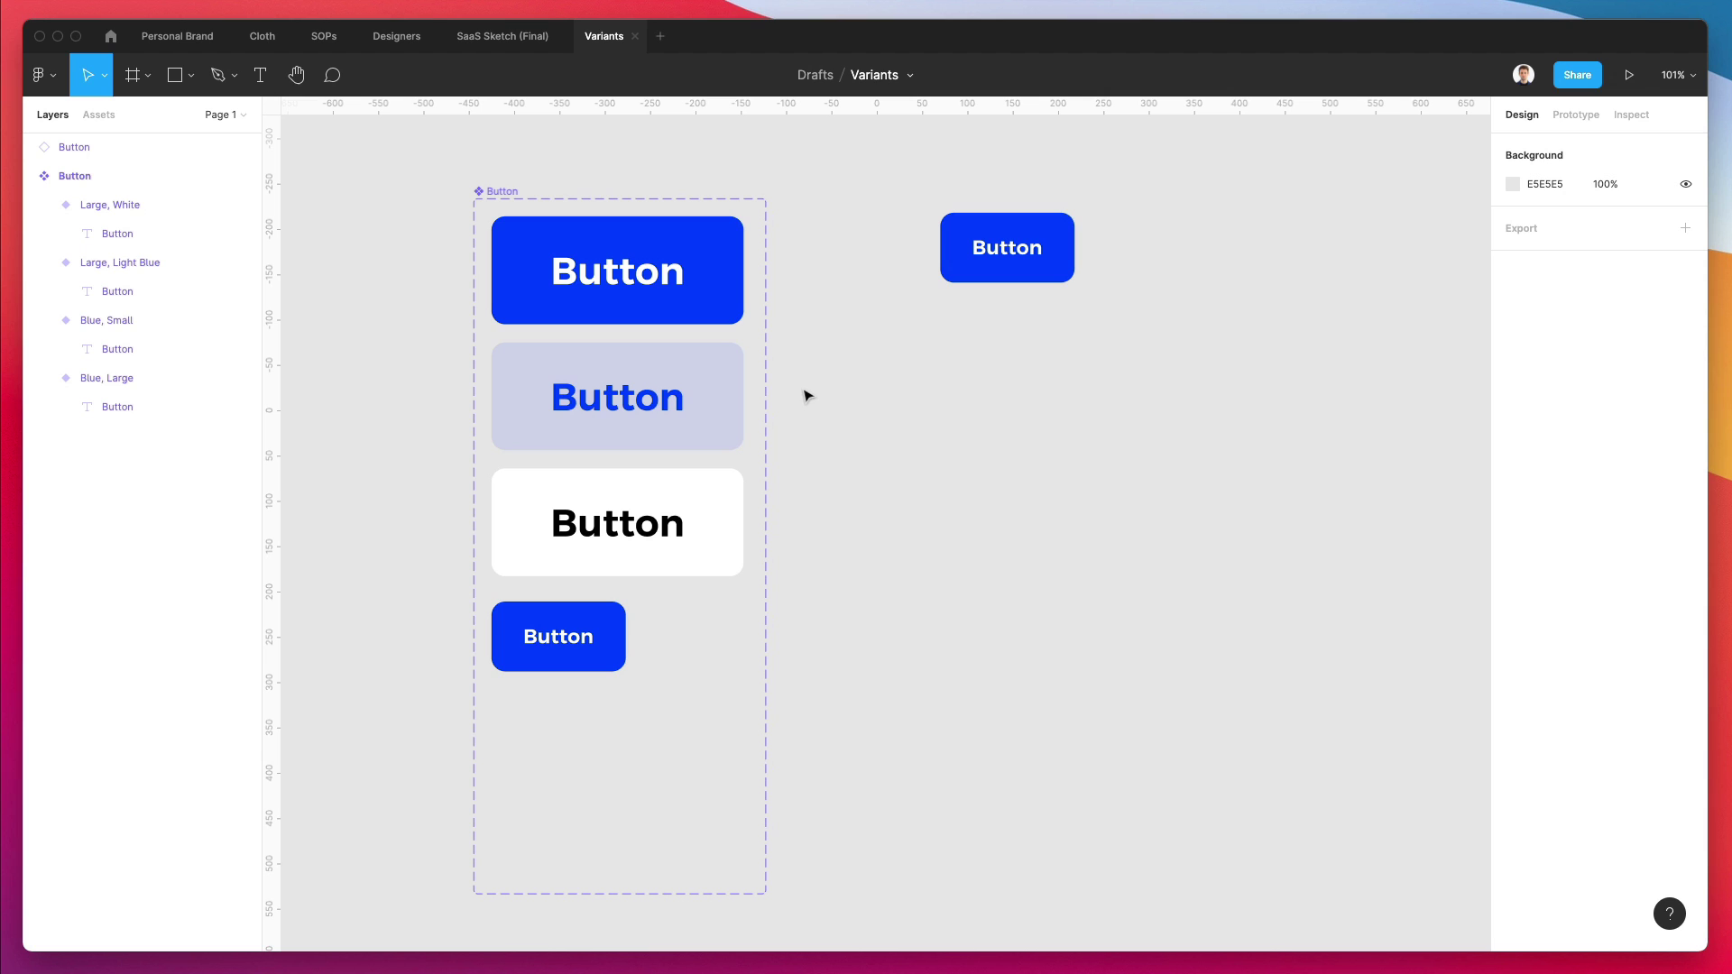
{"action": "key", "text": "r"}
{"action": "scroll", "coordinate": [844, 529], "scroll_direction": "left", "scroll_amount": 1}
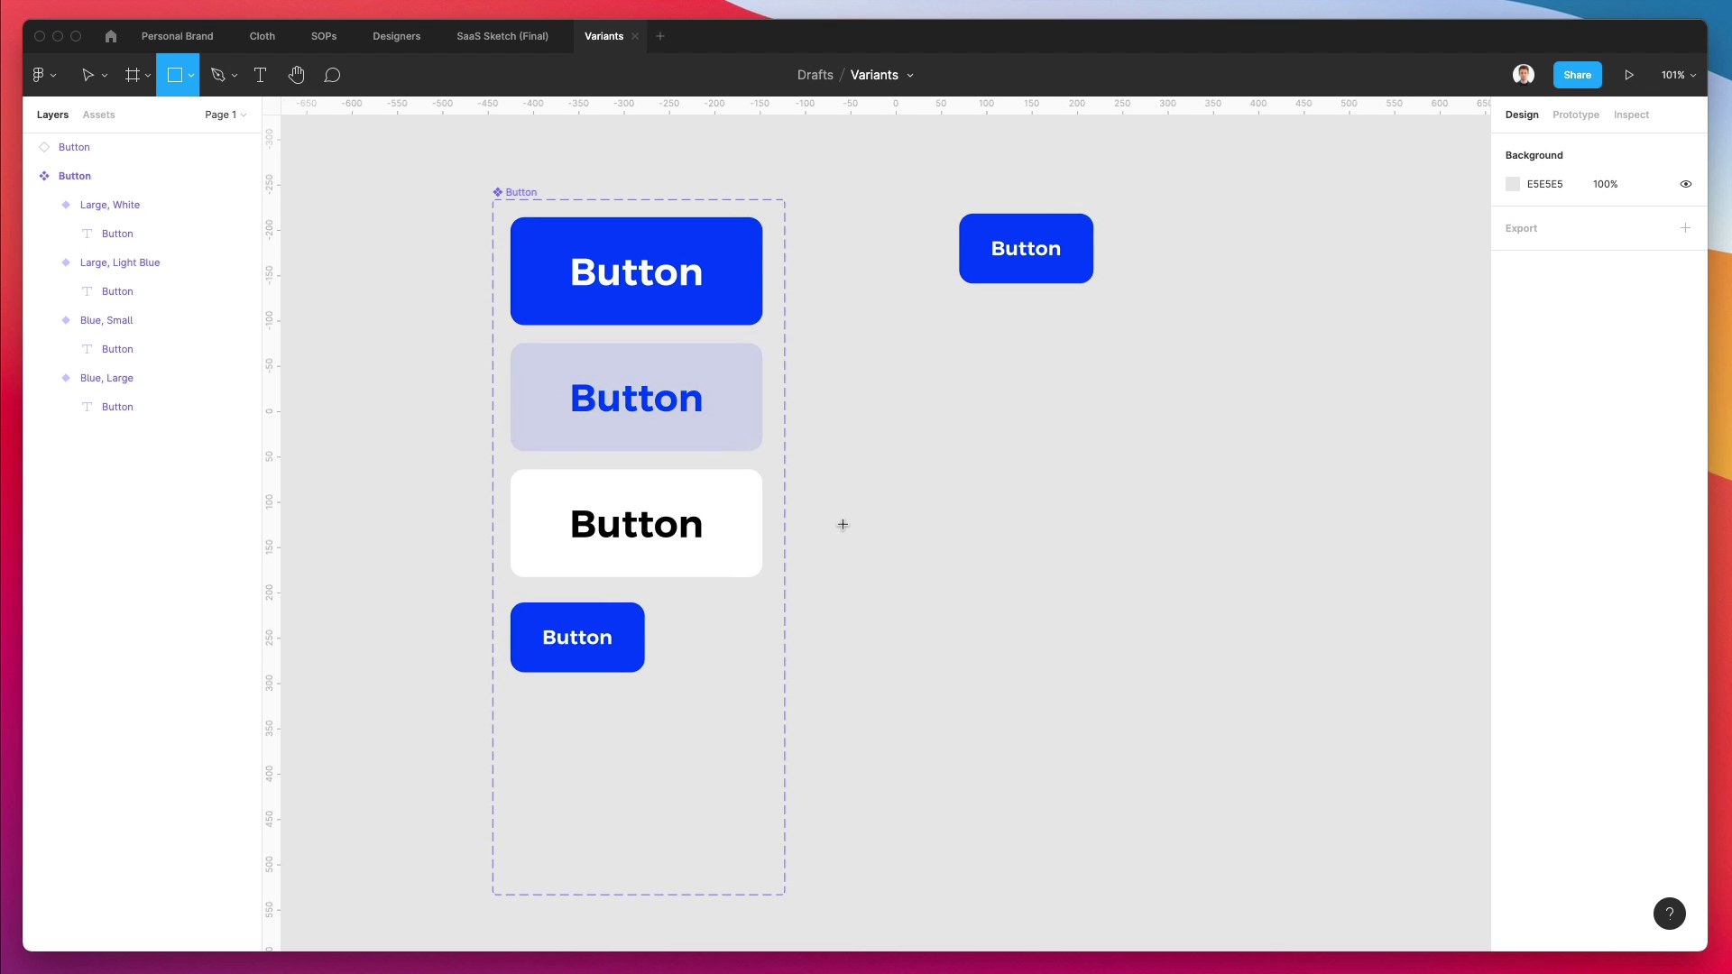
{"action": "scroll", "coordinate": [842, 525], "scroll_direction": "down", "scroll_amount": 5}
{"action": "scroll", "coordinate": [842, 524], "scroll_direction": "up", "scroll_amount": 3}
{"action": "scroll", "coordinate": [839, 505], "scroll_direction": "right", "scroll_amount": 3}
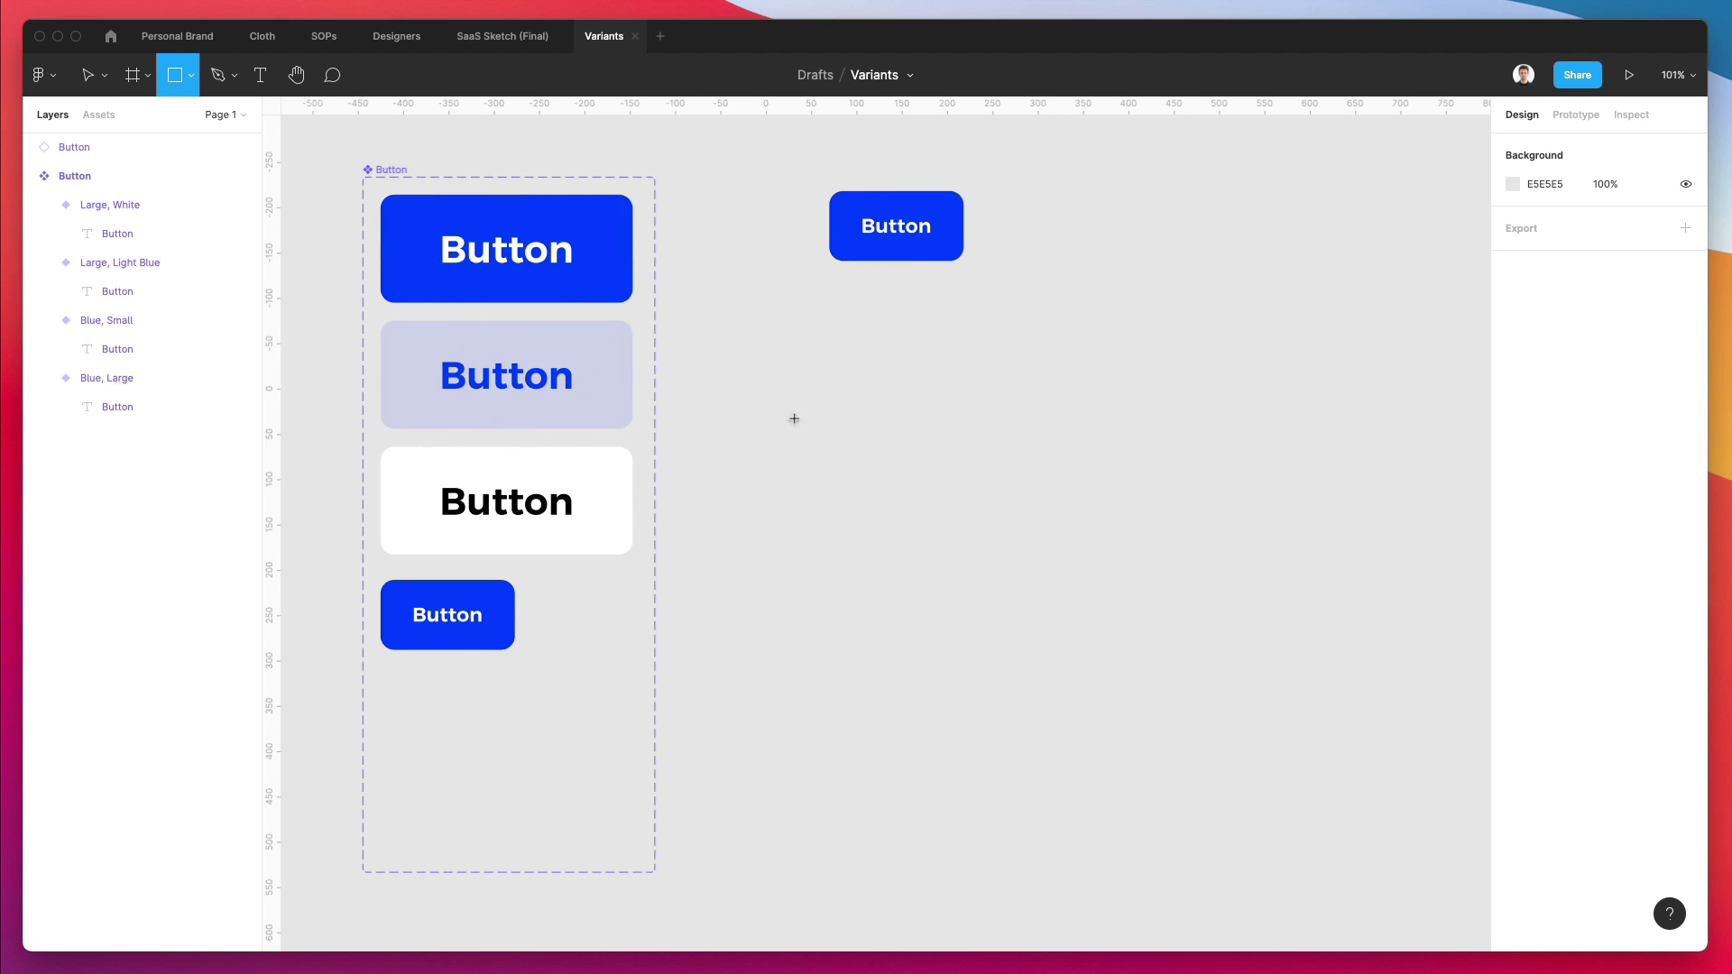
Step: Draw a square right of the Button set and round its corners to 14
{"action": "mouse_move", "coordinate": [763, 388]}
{"action": "left_mouse_down"}
{"action": "mouse_move", "coordinate": [916, 436]}
{"action": "mouse_move", "coordinate": [925, 480]}
{"action": "mouse_move", "coordinate": [927, 463]}
{"action": "mouse_move", "coordinate": [842, 458]}
{"action": "left_mouse_up"}
{"action": "left_click", "coordinate": [748, 336]}
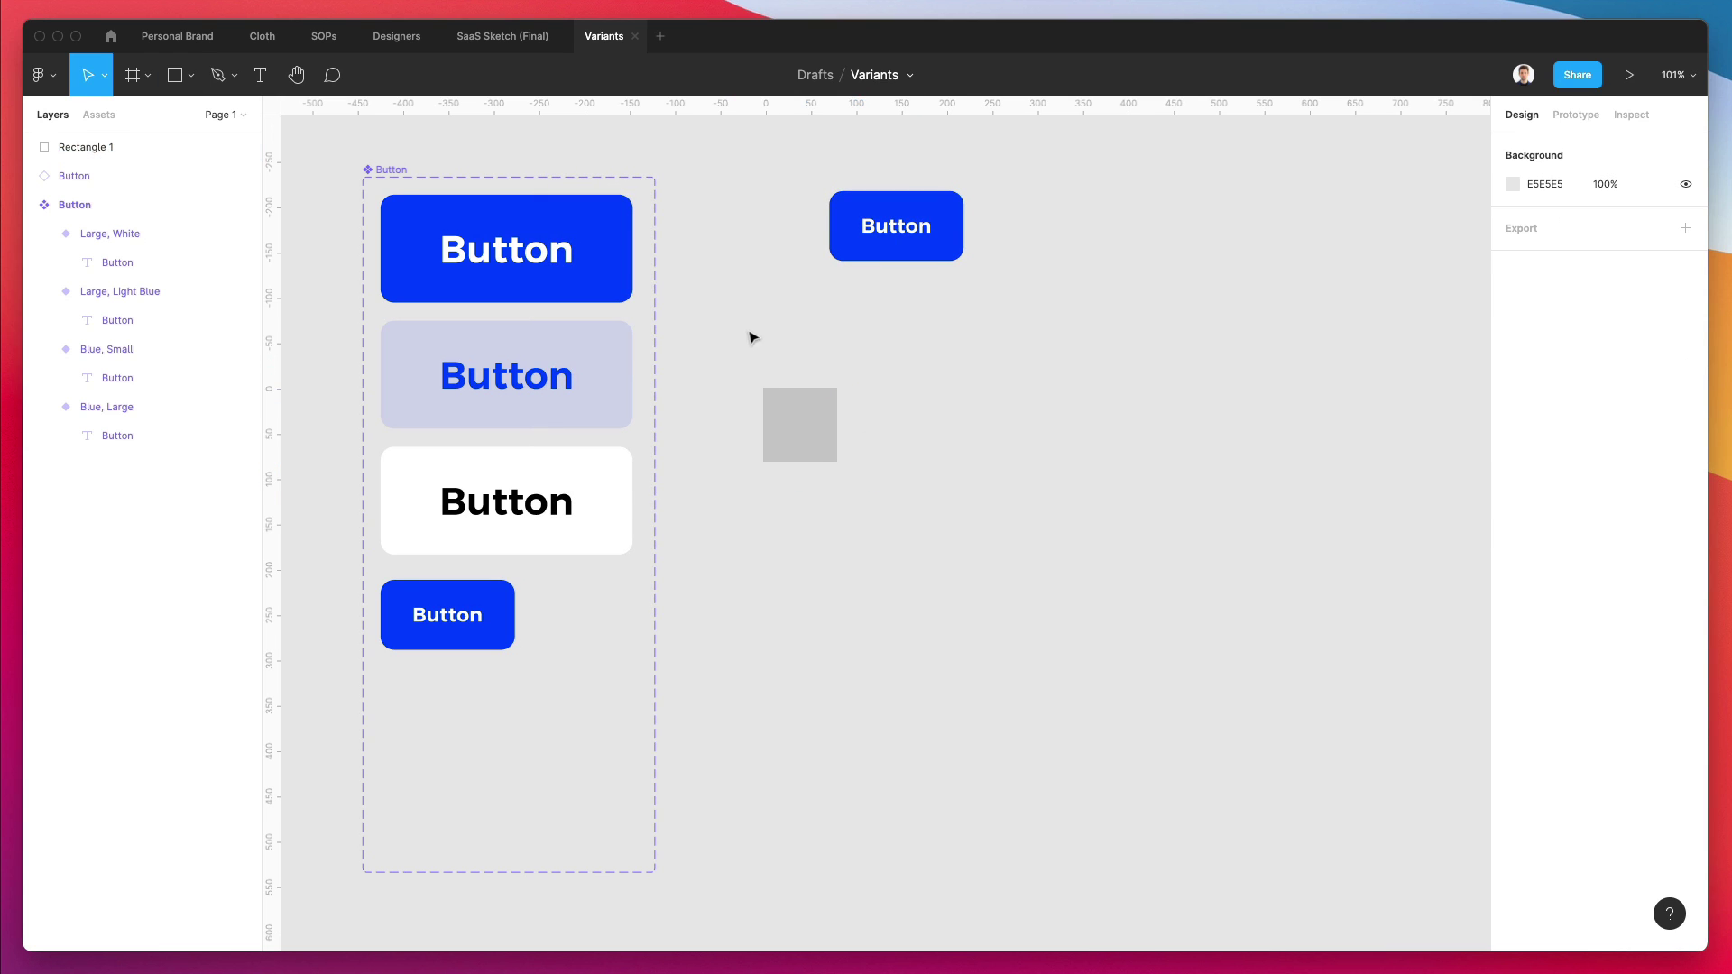
{"action": "scroll", "coordinate": [796, 433], "scroll_direction": "up", "scroll_amount": 2}
{"action": "left_click", "coordinate": [795, 433]}
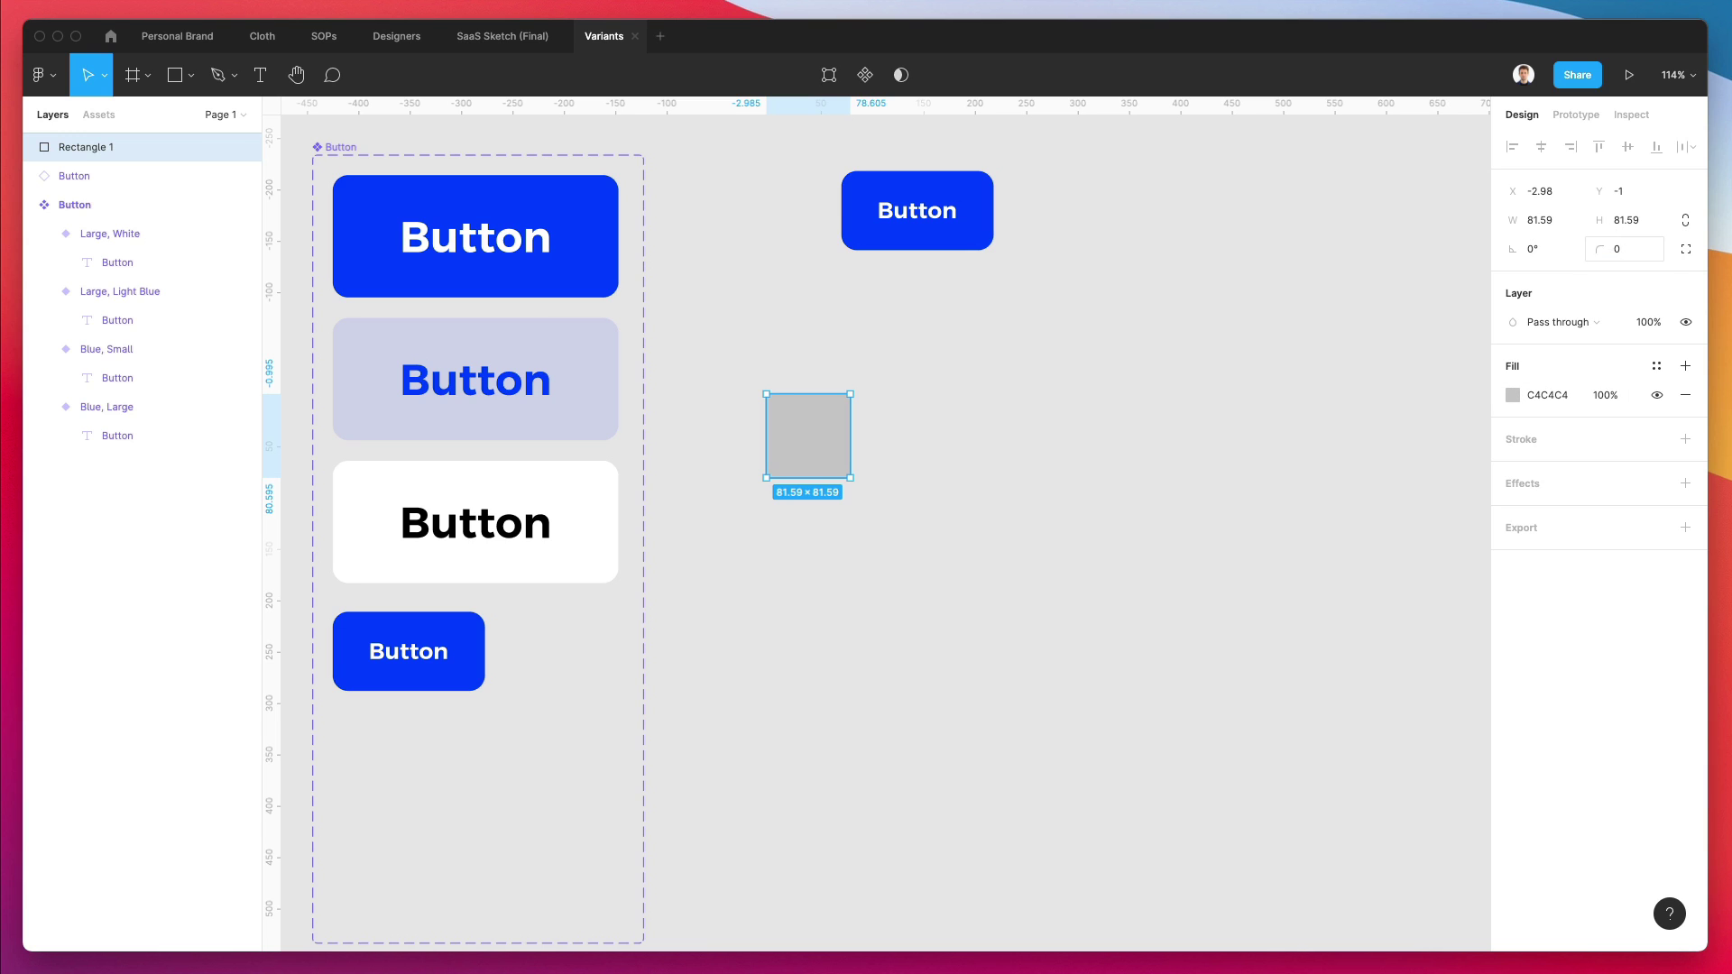
{"action": "left_click_drag", "start_coordinate": [1599, 249], "coordinate": [1611, 249]}
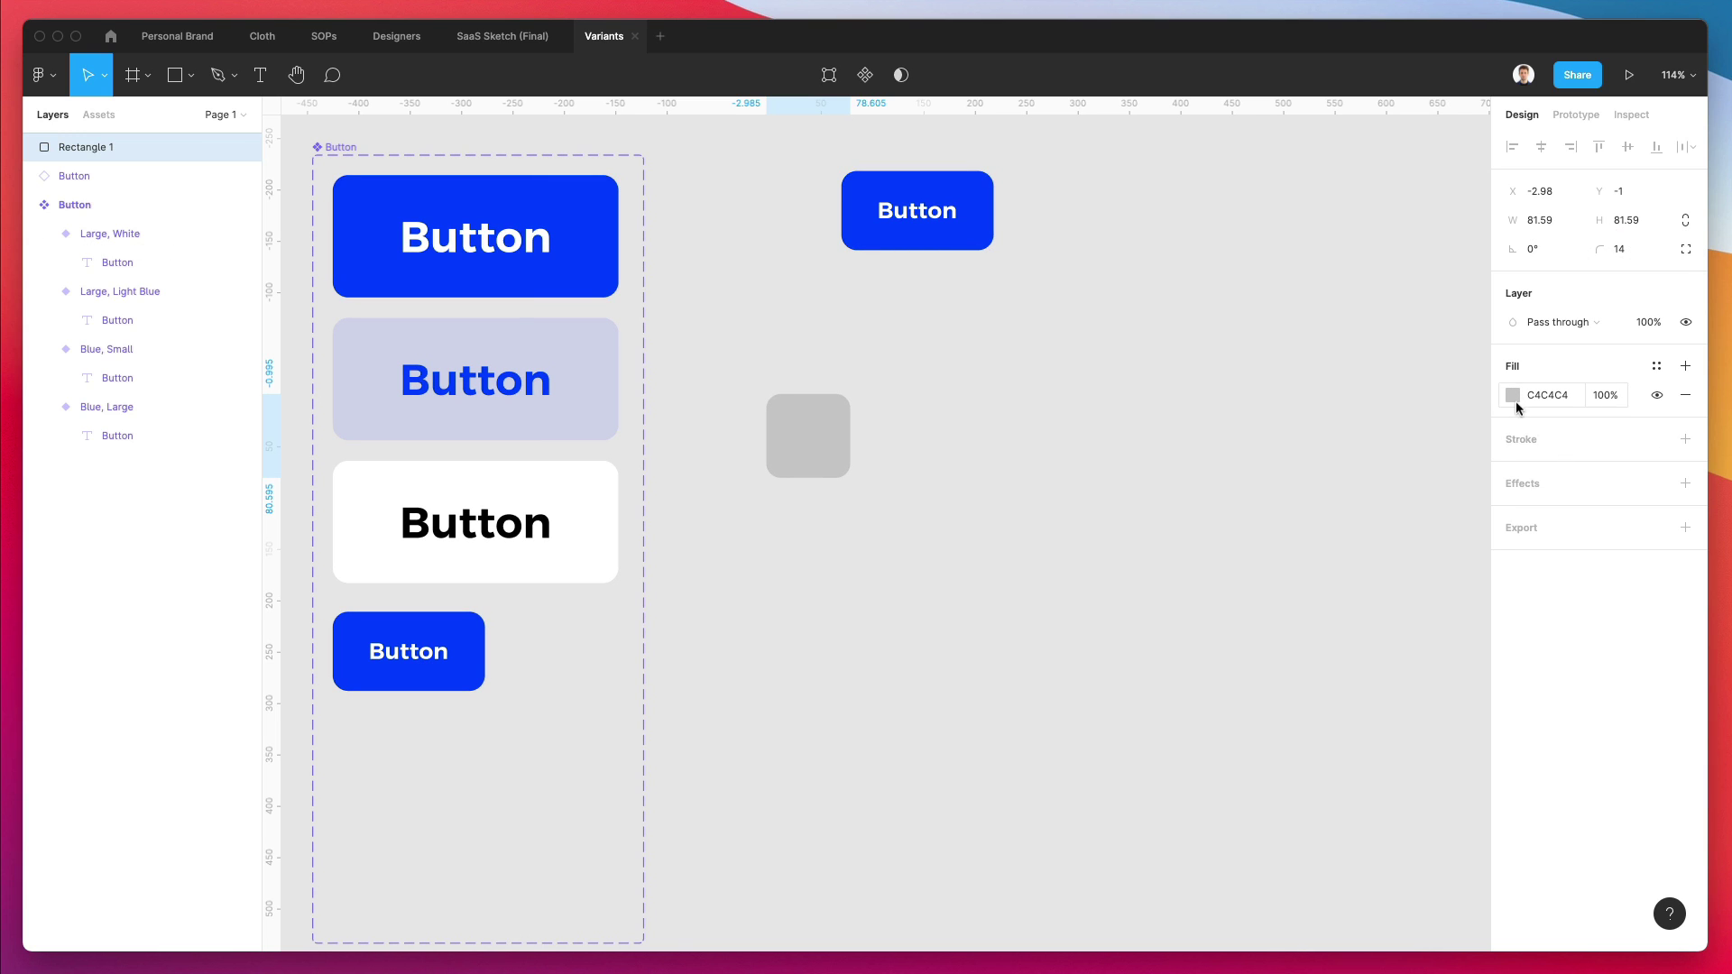
Step: Fill the square with FFFFFF and add a black 4 px border
{"action": "left_click", "coordinate": [1513, 396]}
{"action": "left_click", "coordinate": [1371, 707]}
{"action": "type", "text": "FFFFFF"}
{"action": "left_click", "coordinate": [1533, 441]}
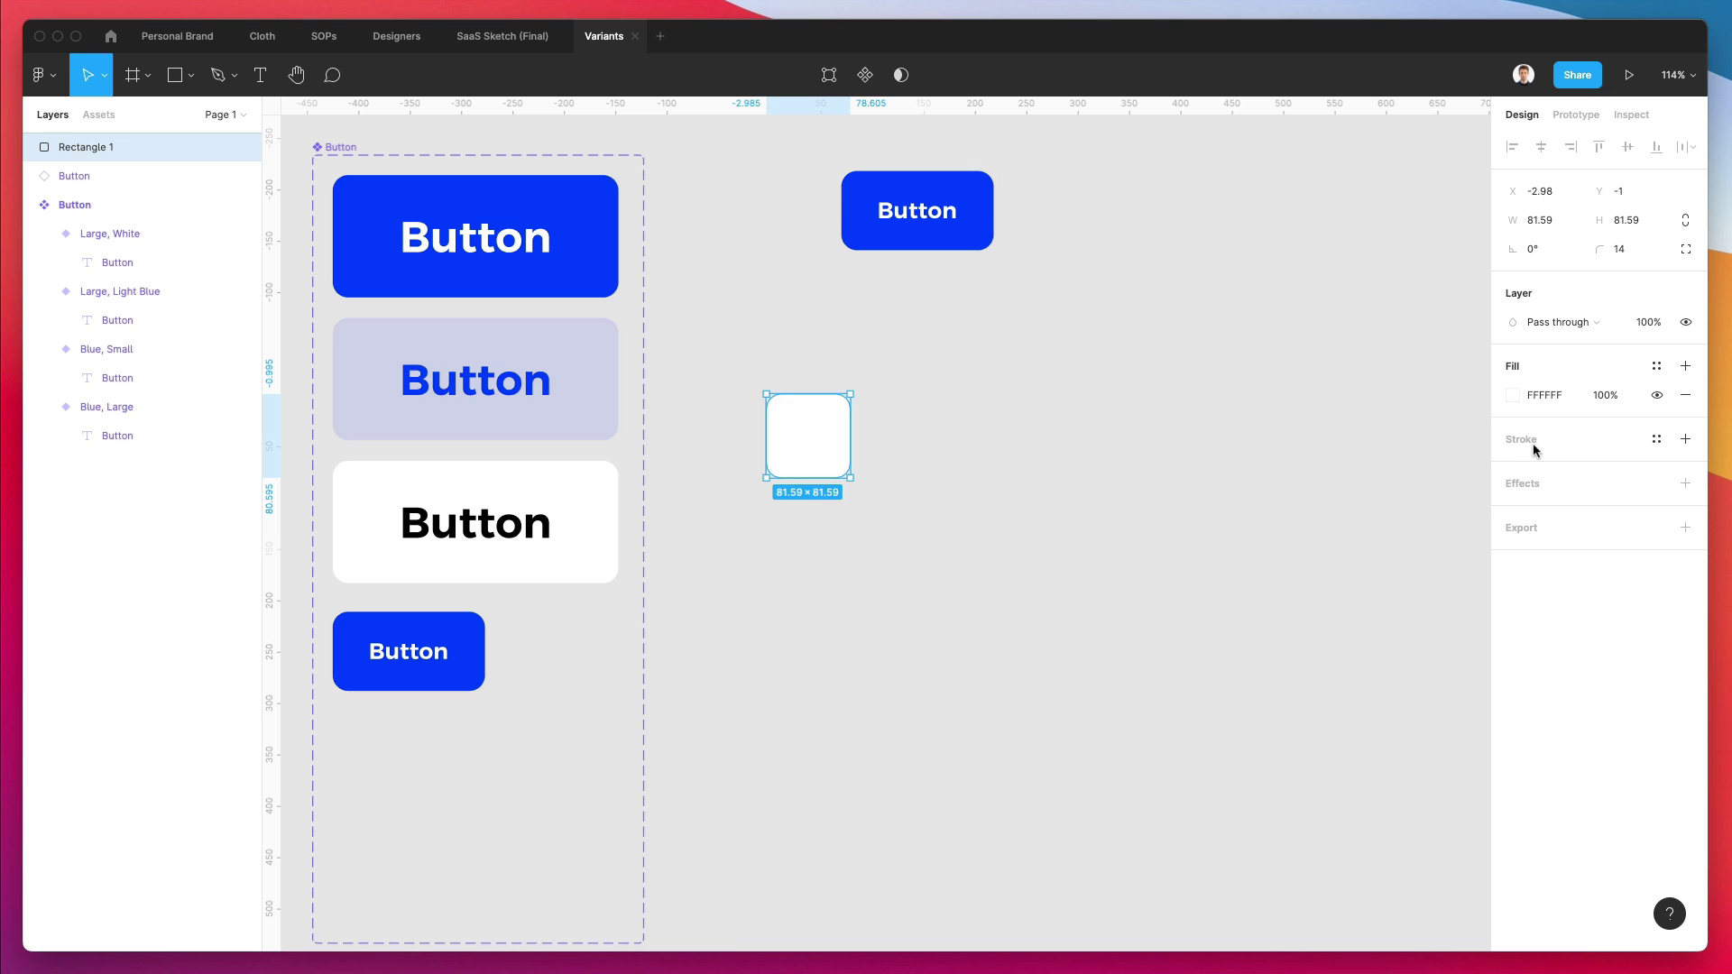
{"action": "left_click", "coordinate": [1533, 442]}
{"action": "left_click", "coordinate": [1533, 497]}
{"action": "type", "text": "4"}
{"action": "key", "text": "Return"}
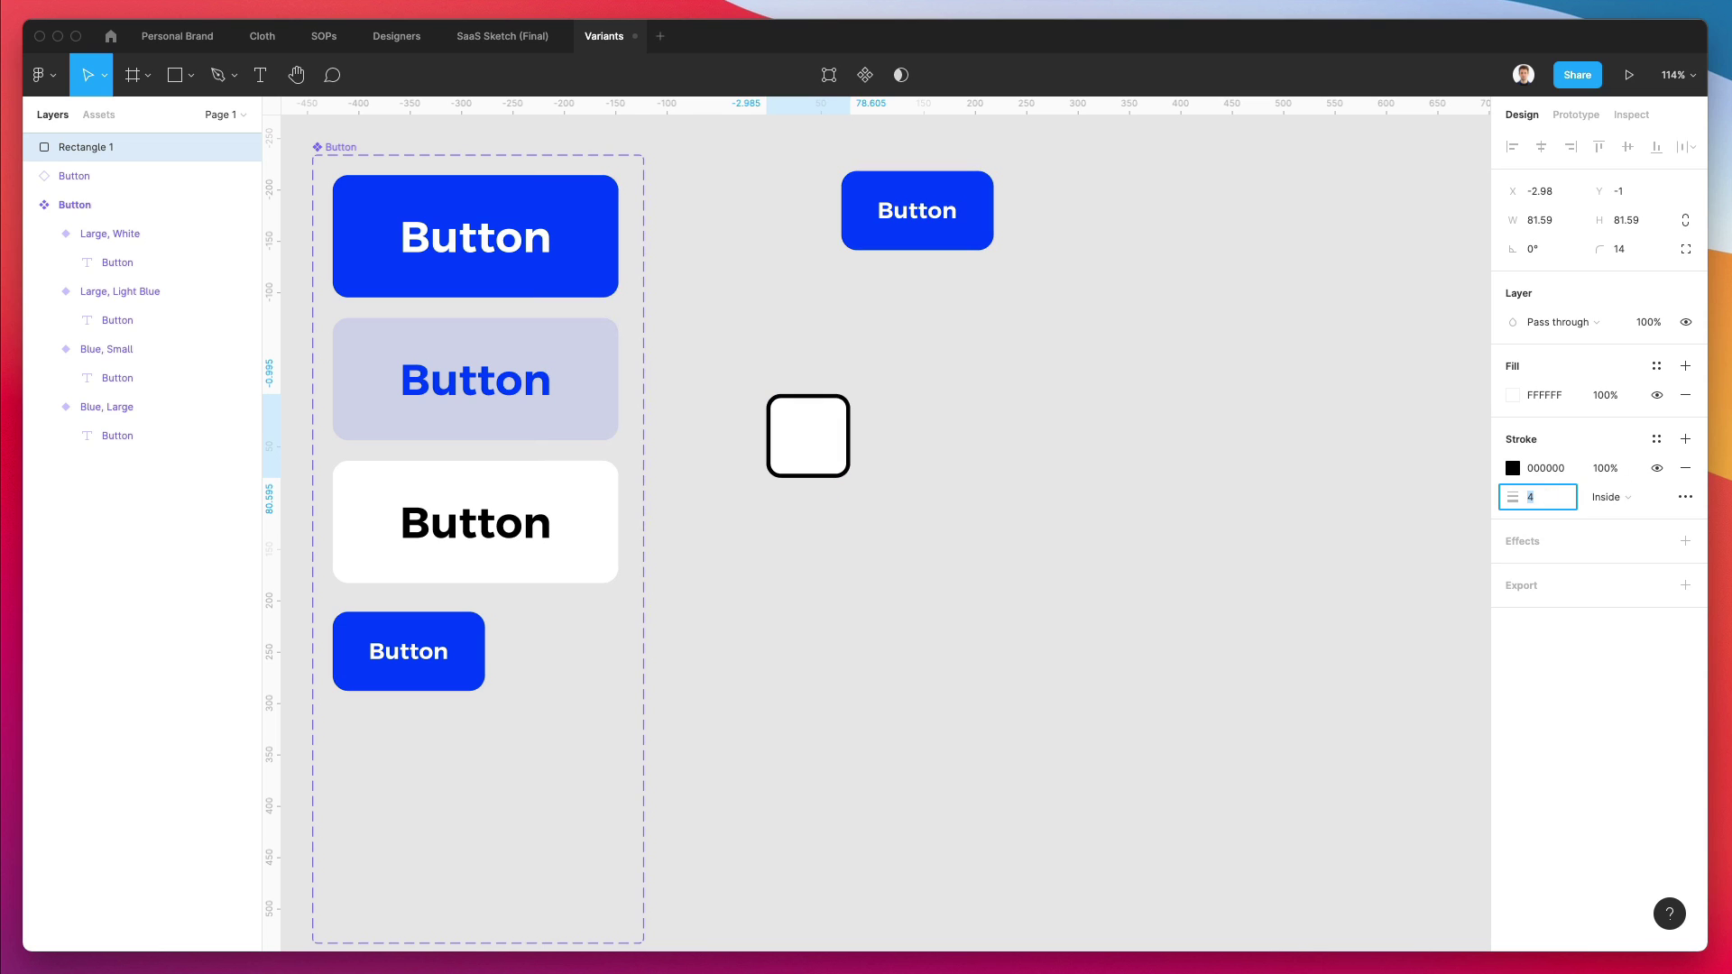
Step: Make the white square a component, Rectangle 1
{"action": "left_click", "coordinate": [696, 441]}
{"action": "left_click_drag", "start_coordinate": [824, 436], "coordinate": [968, 436]}
{"action": "key", "text": "Delete"}
{"action": "left_click", "coordinate": [827, 431]}
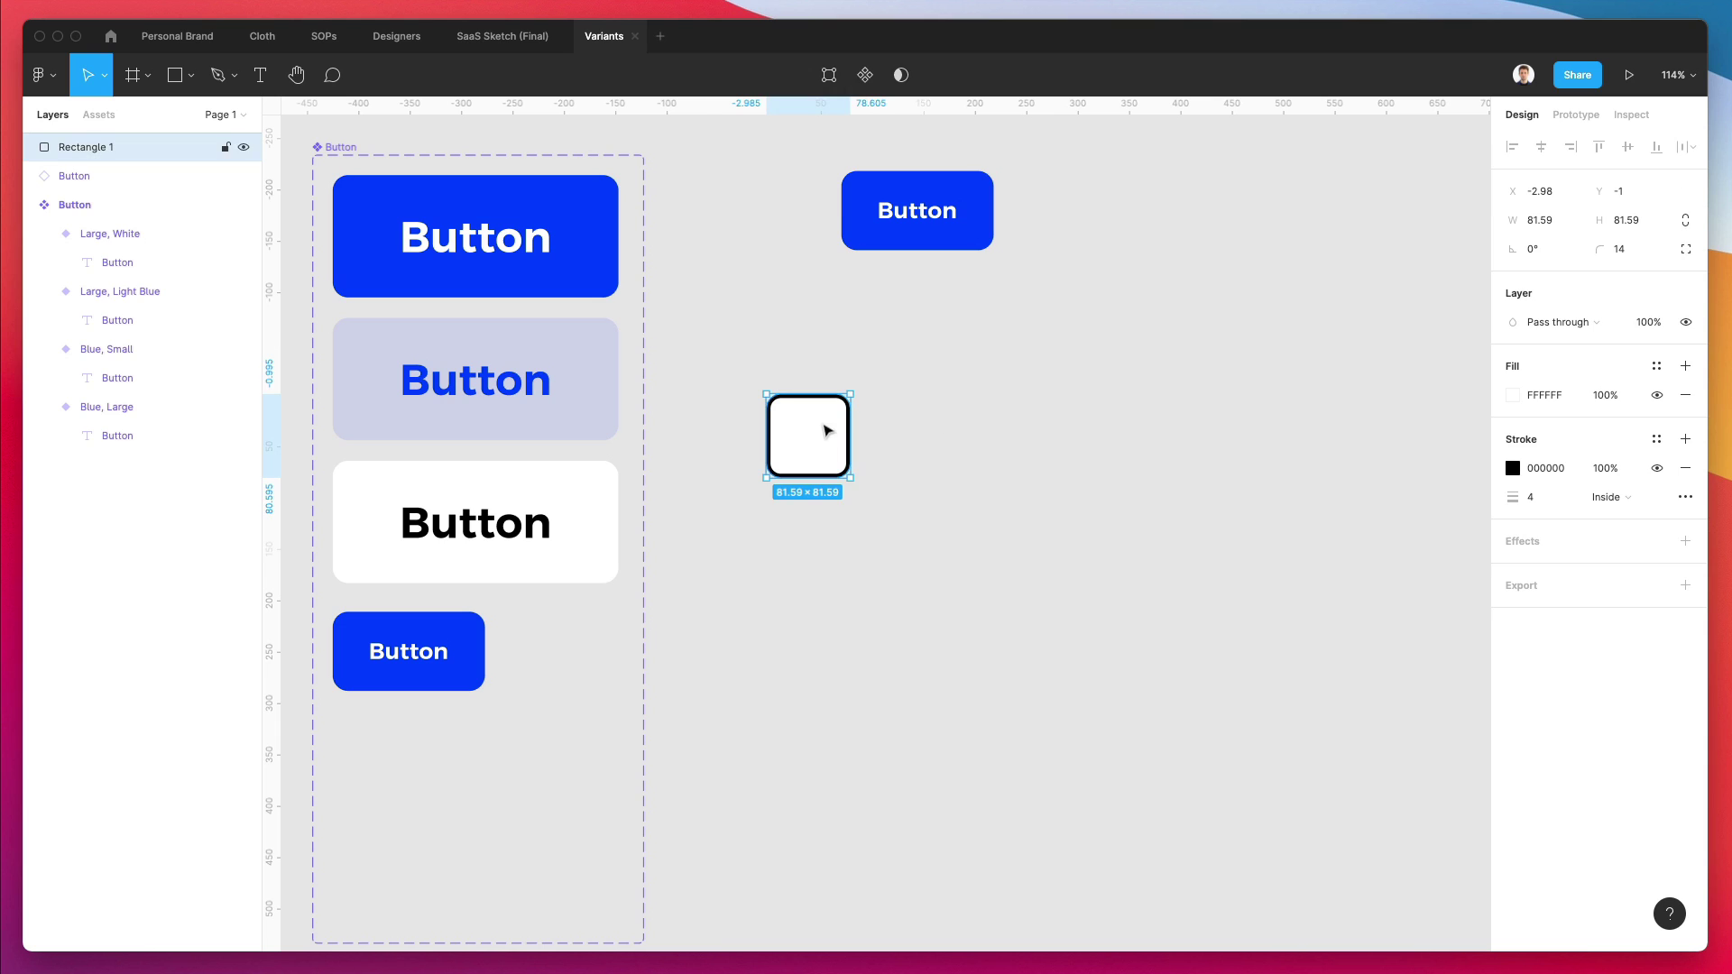
{"action": "right_click", "coordinate": [822, 421]}
{"action": "left_click", "coordinate": [1023, 370]}
{"action": "left_click", "coordinate": [864, 77]}
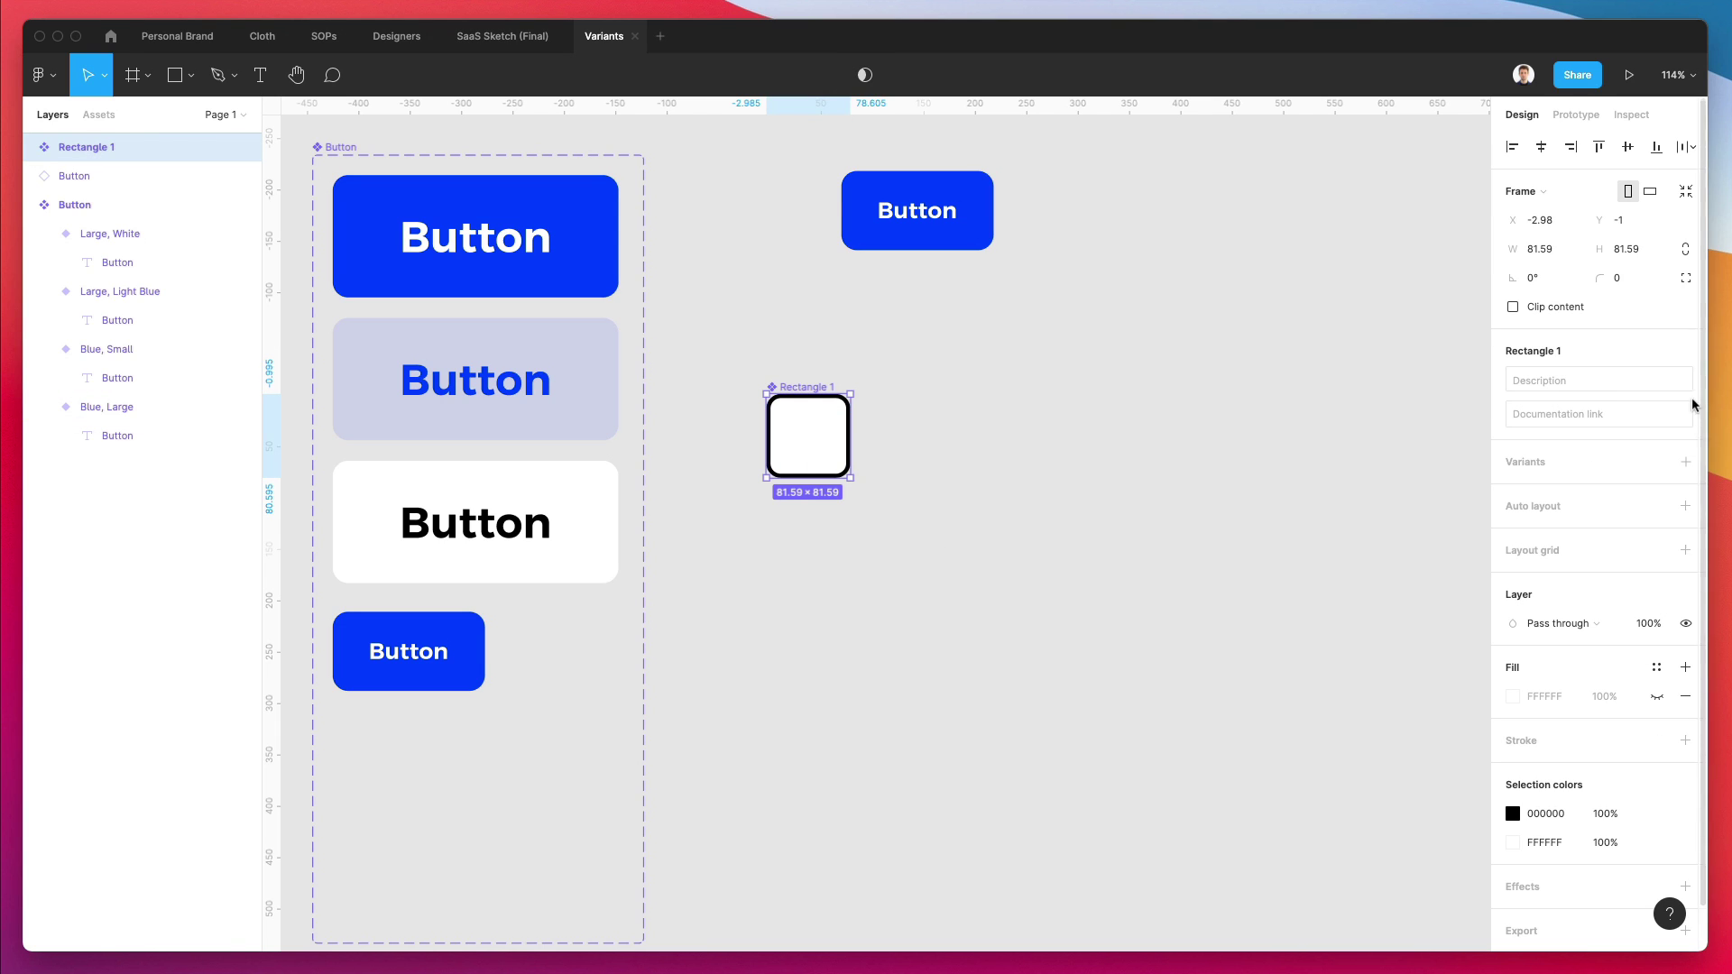
Step: Add a second variant and make its square the button blue with no border
{"action": "left_click", "coordinate": [1683, 462]}
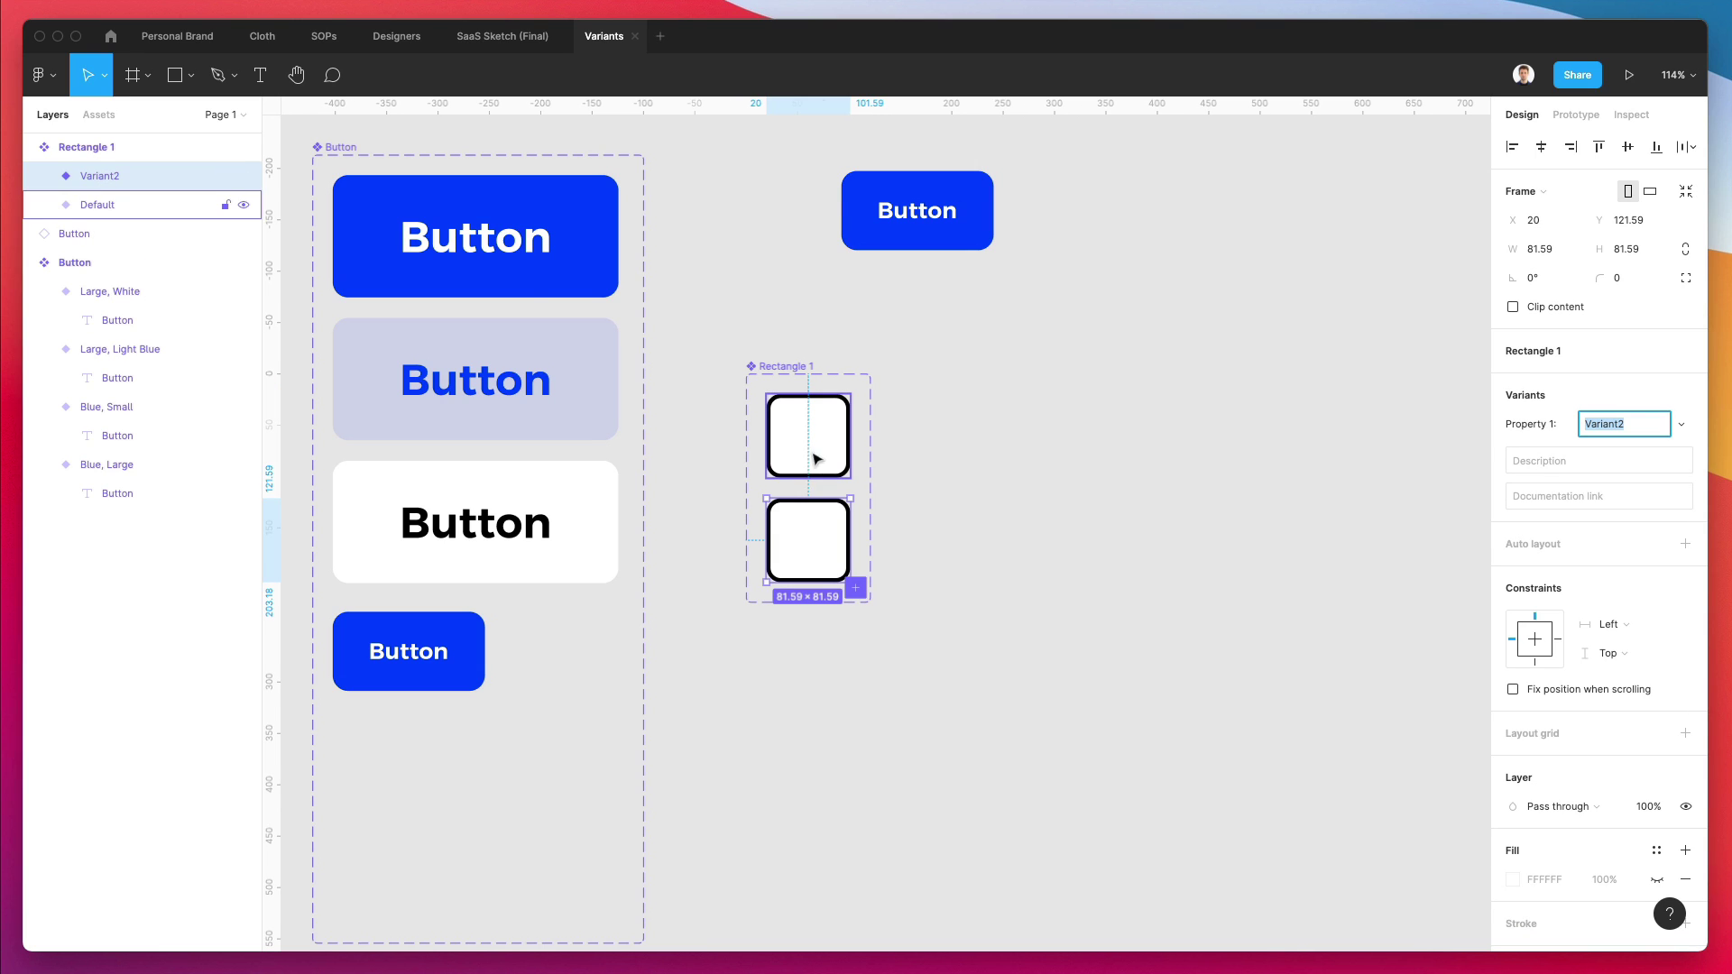
{"action": "double_click", "coordinate": [837, 552]}
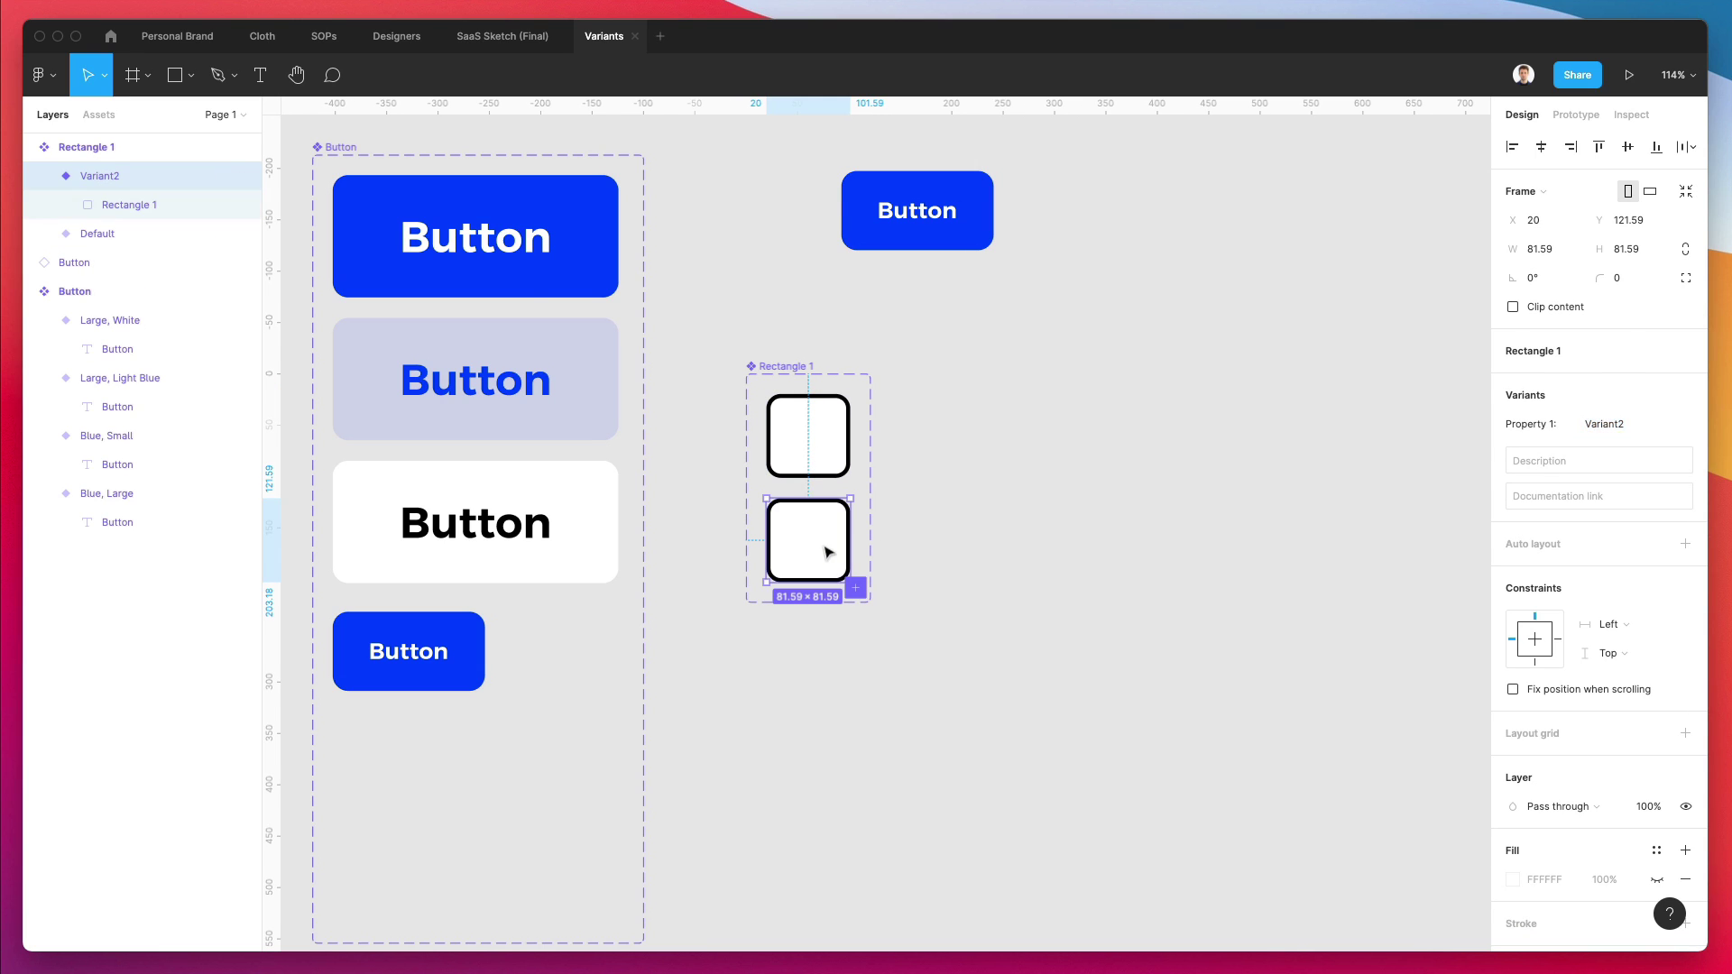
{"action": "key", "text": "i"}
{"action": "left_click", "coordinate": [970, 185]}
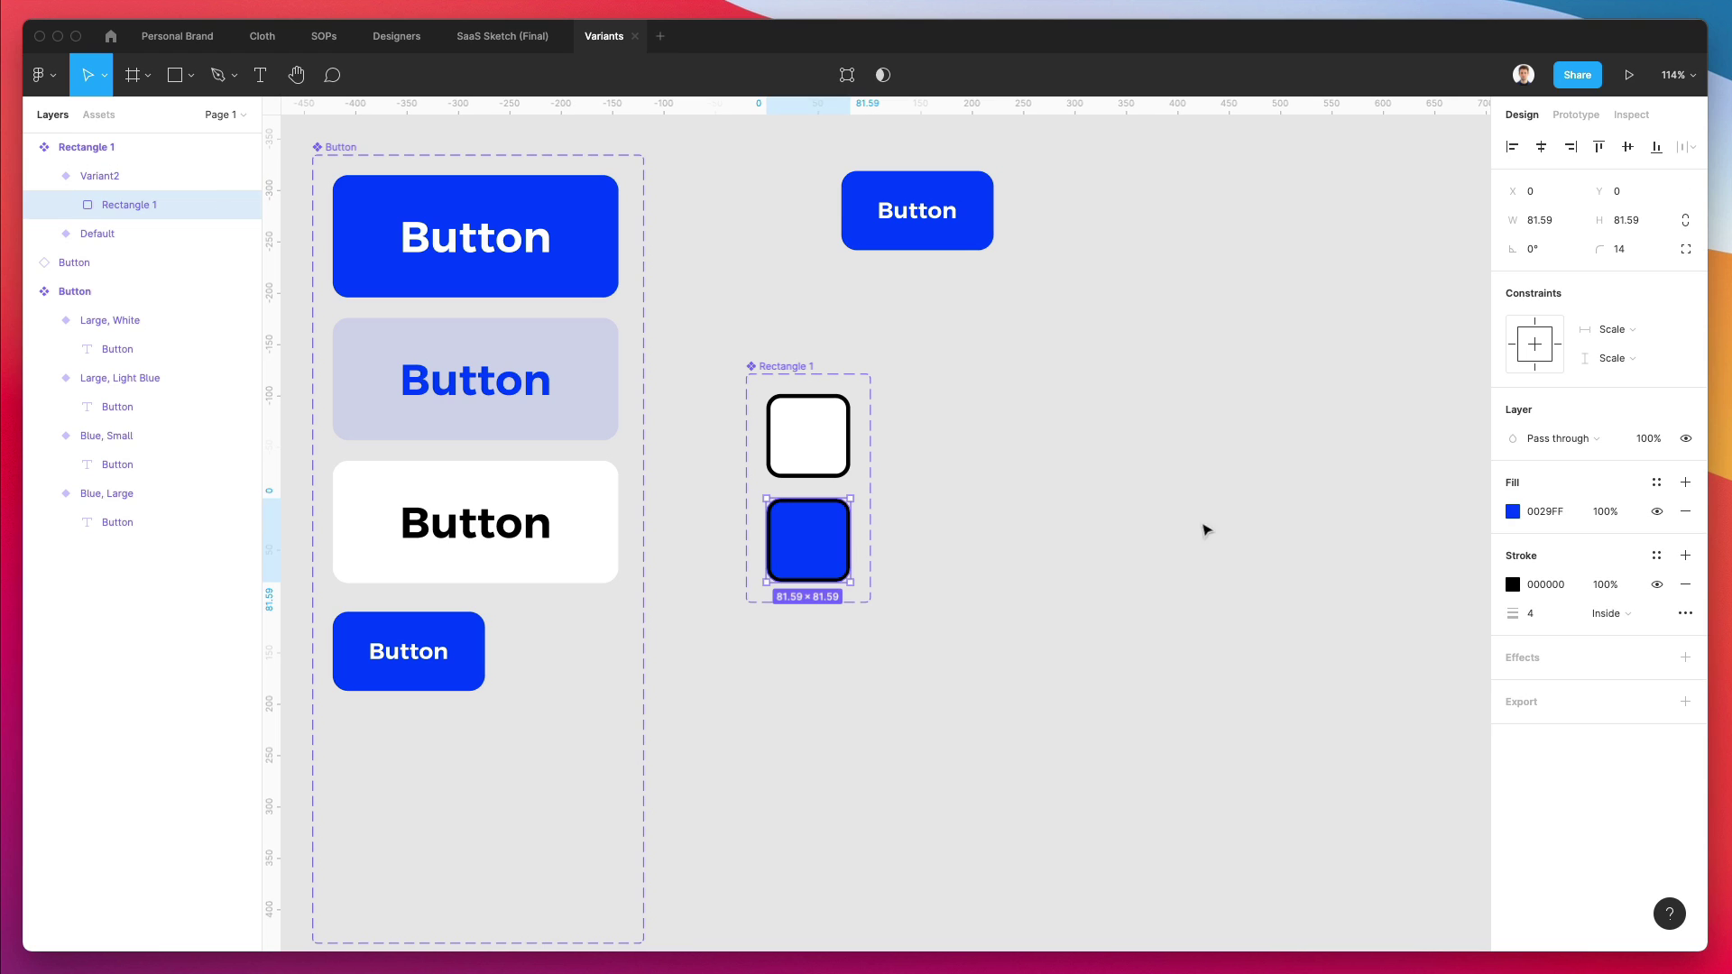
{"action": "left_click", "coordinate": [1684, 585]}
{"action": "left_click", "coordinate": [1116, 520]}
{"action": "scroll", "coordinate": [885, 512], "scroll_direction": "up", "scroll_amount": 3}
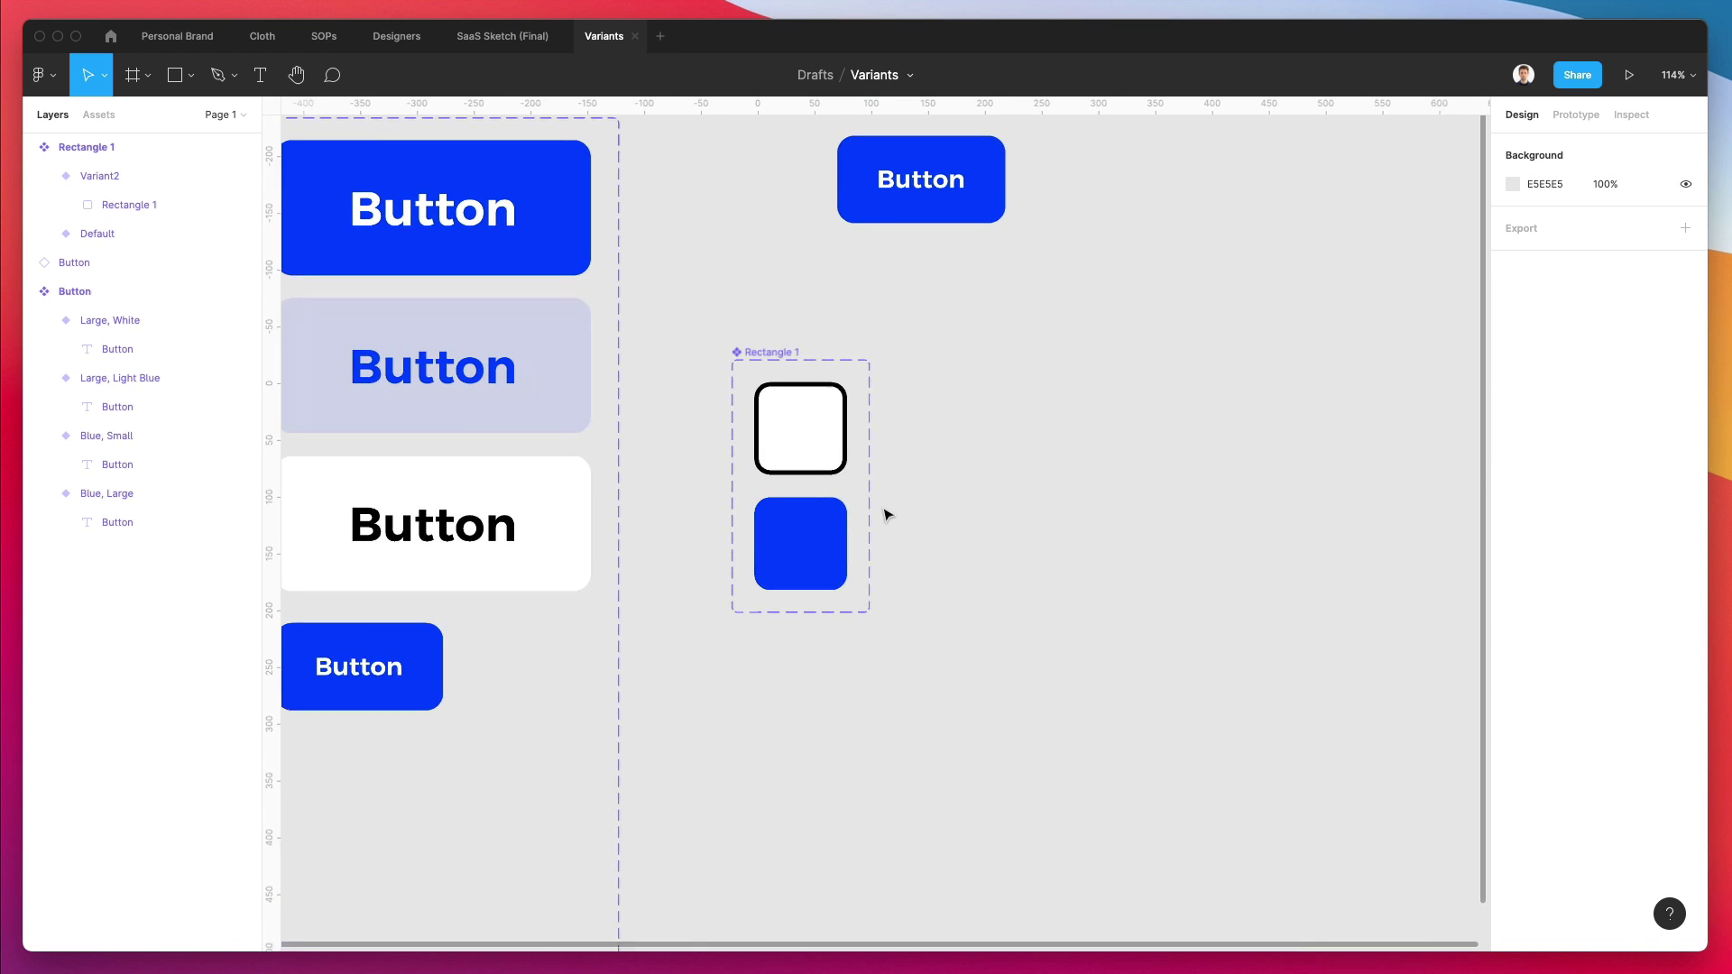
Step: Draw a white bar across the blue square with corner radius 50
{"action": "key", "text": "r"}
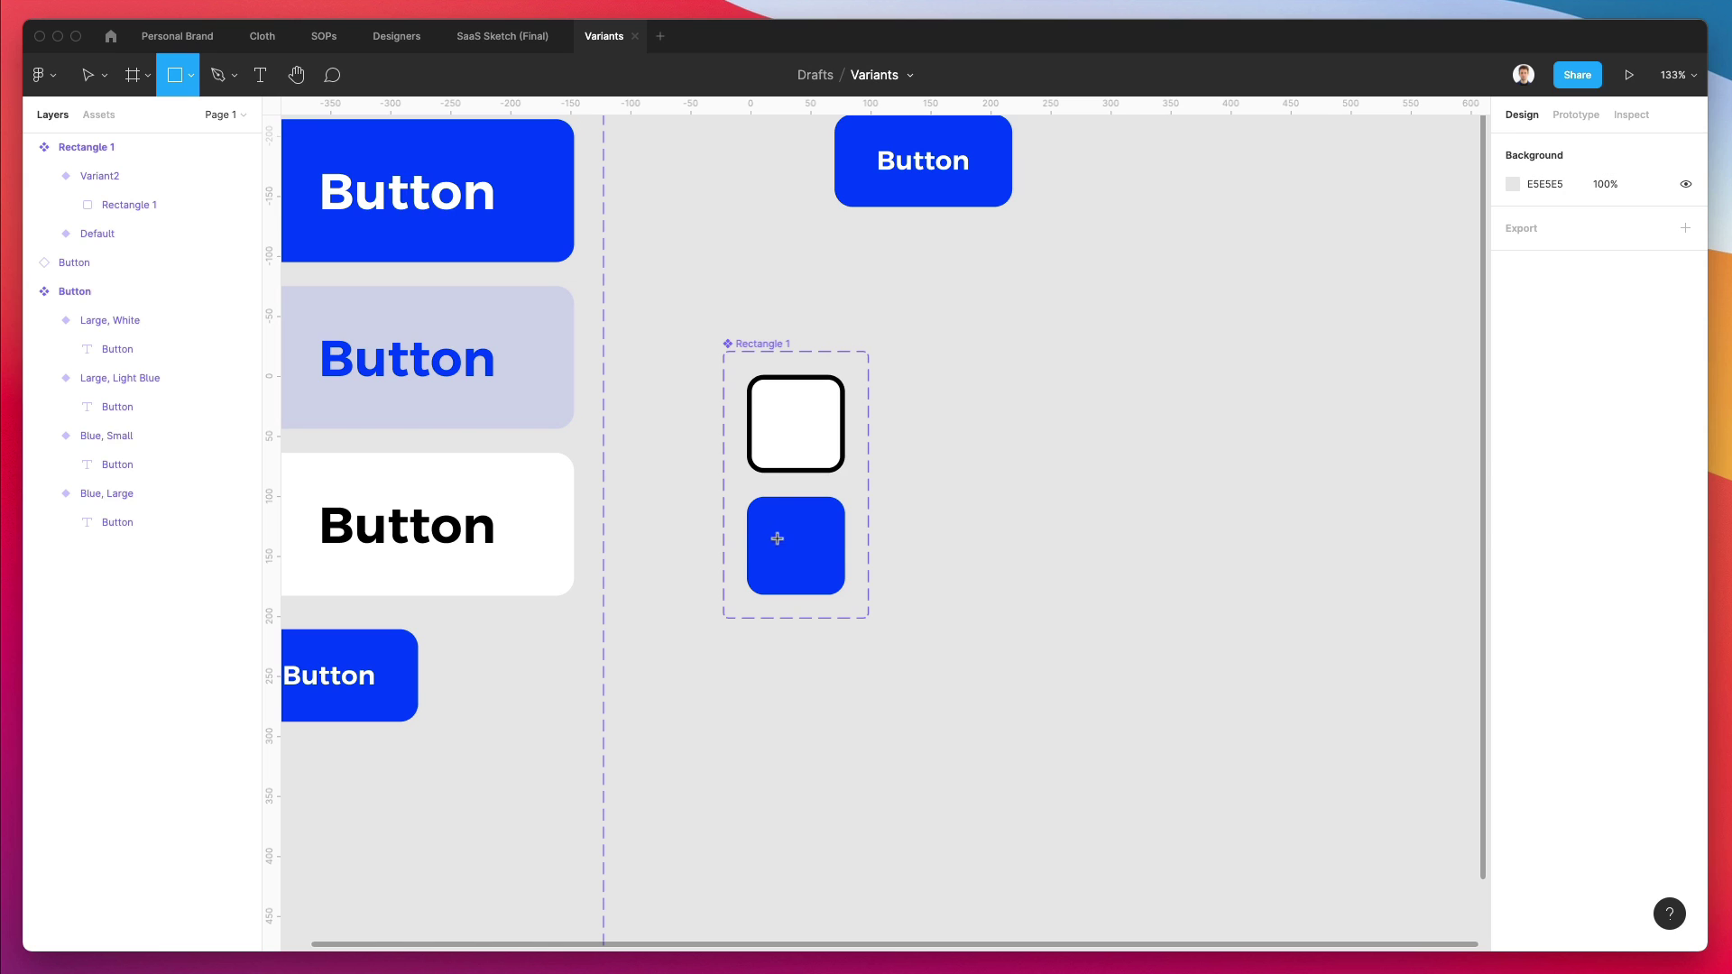
{"action": "left_click_drag", "start_coordinate": [778, 538], "coordinate": [828, 551]}
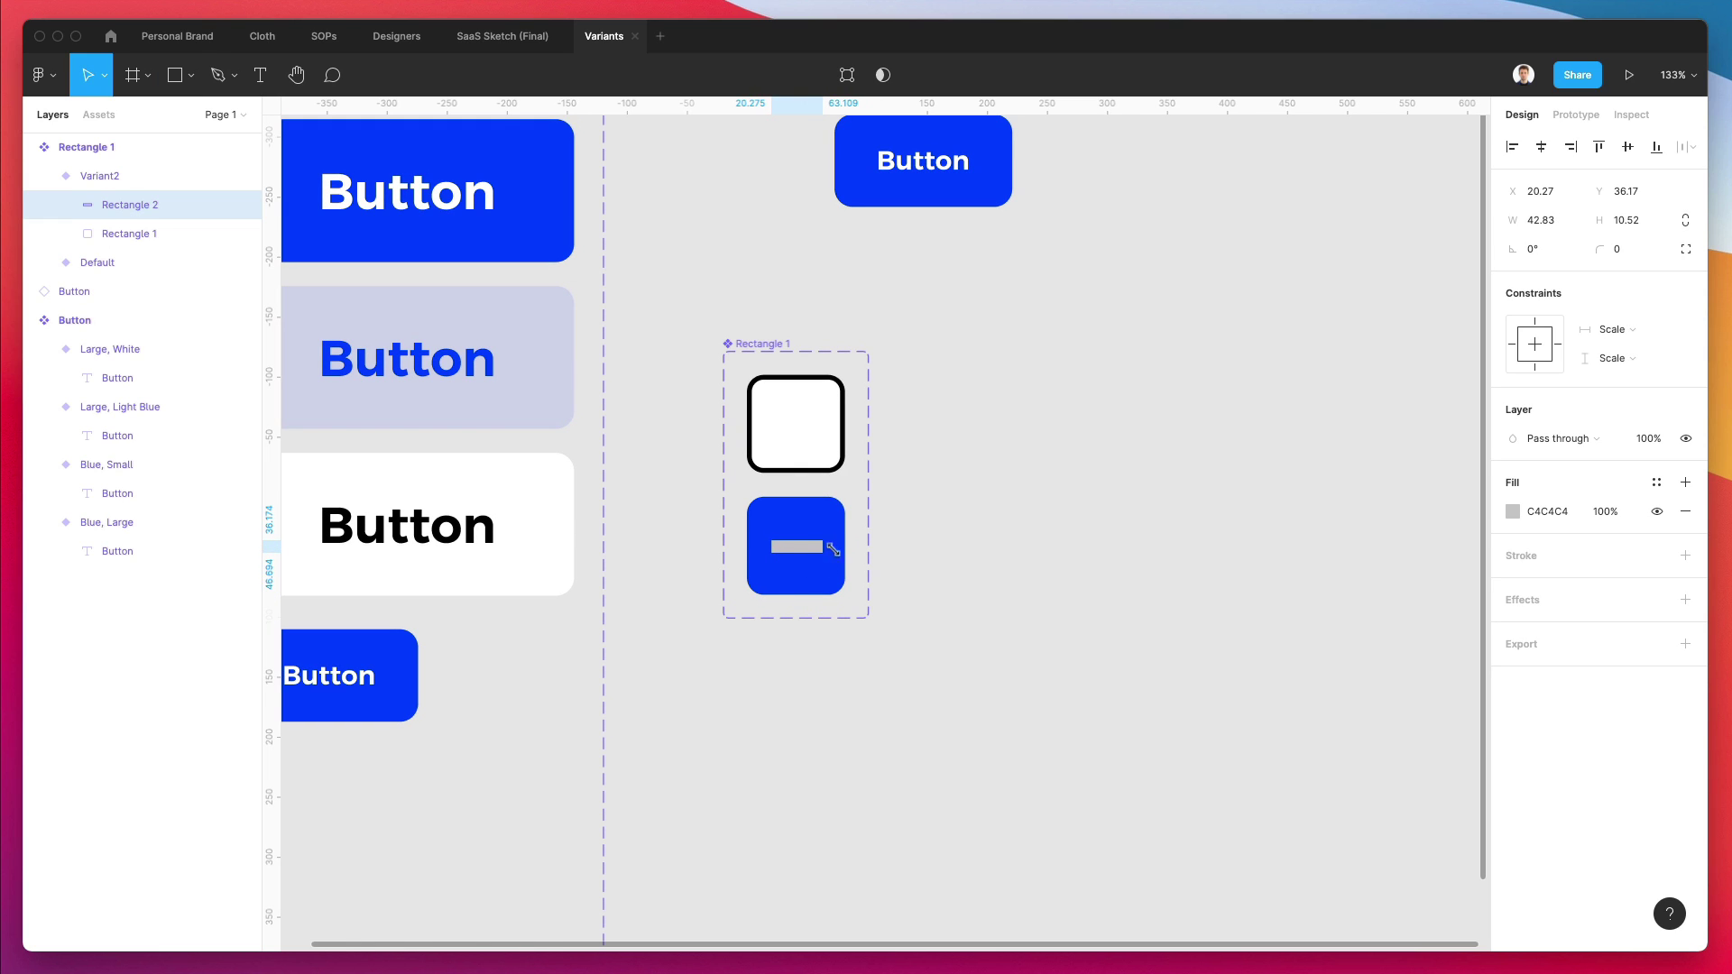
{"action": "key", "text": "i"}
{"action": "left_click", "coordinate": [794, 422]}
{"action": "left_click", "coordinate": [1624, 249]}
{"action": "type", "text": "50"}
{"action": "key", "text": "Return"}
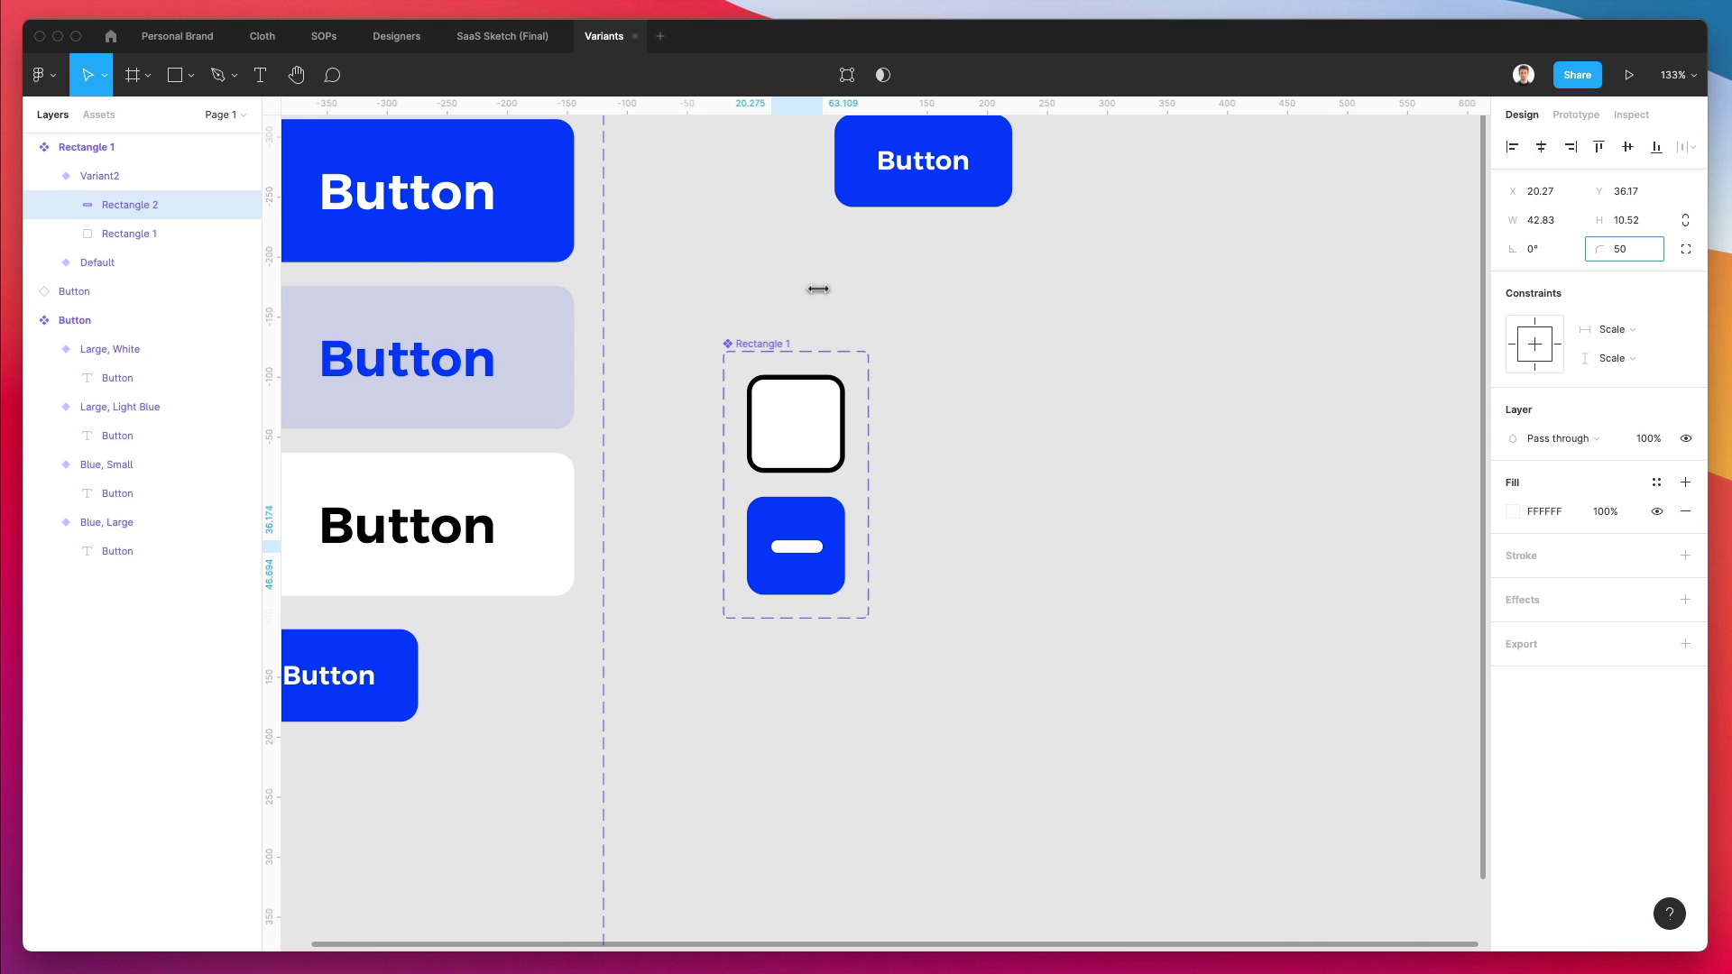
{"action": "left_click", "coordinate": [681, 436]}
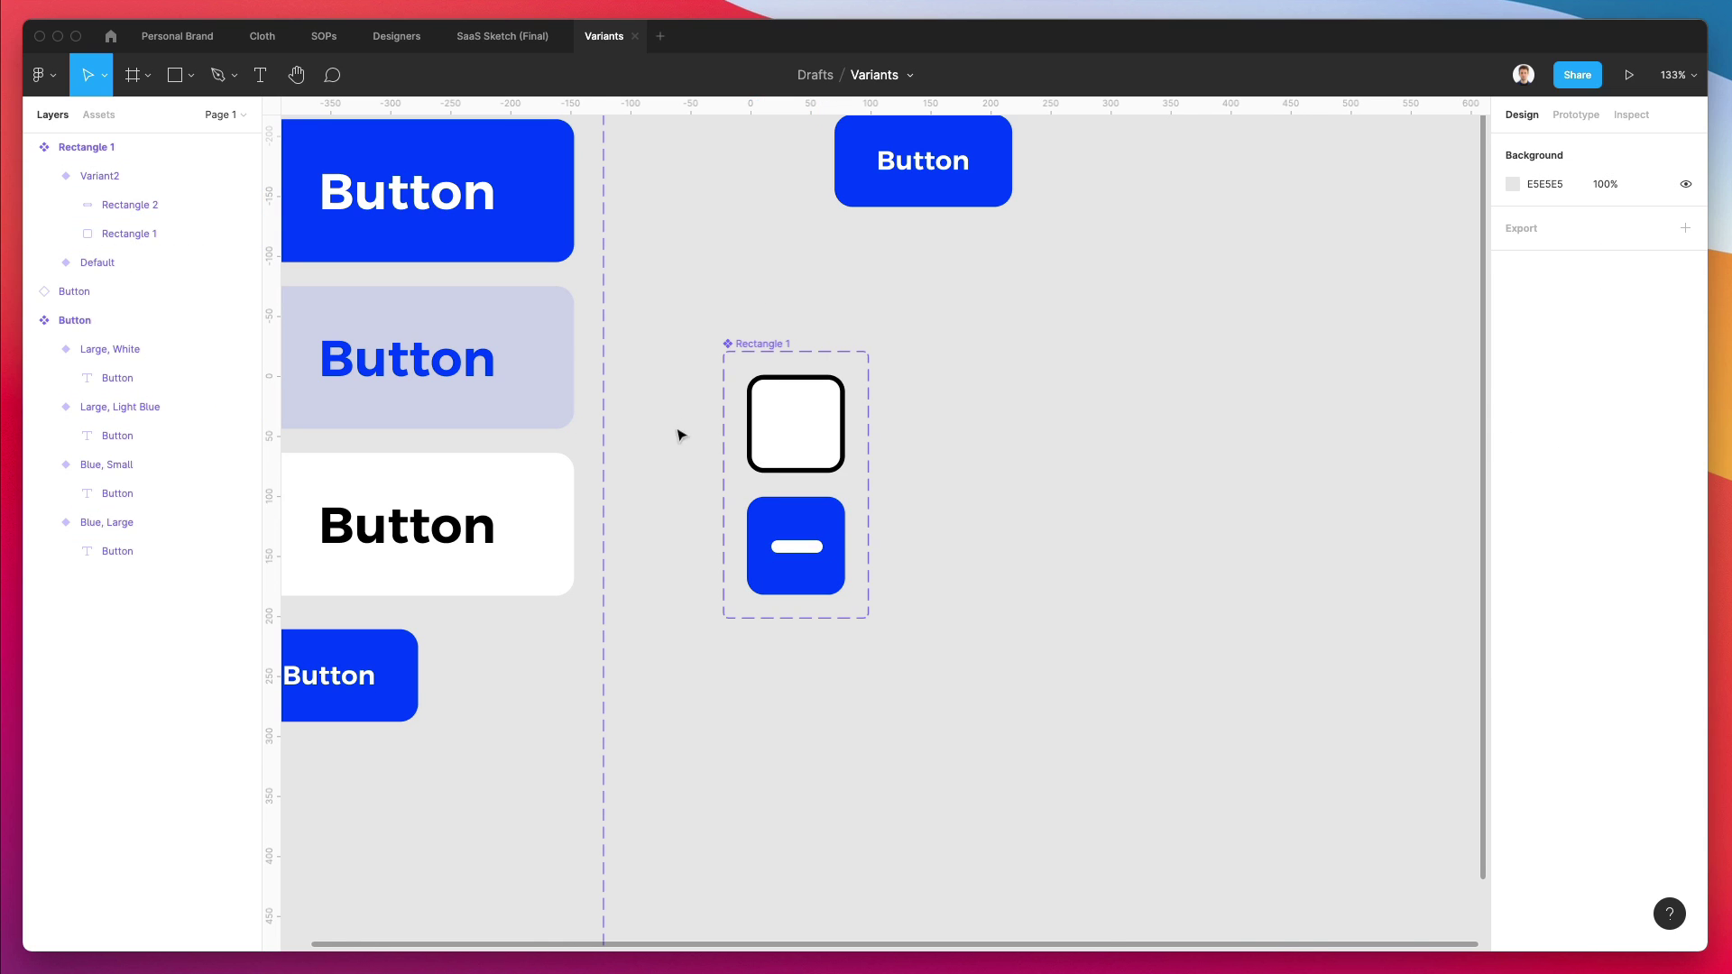
{"action": "left_click", "coordinate": [765, 398]}
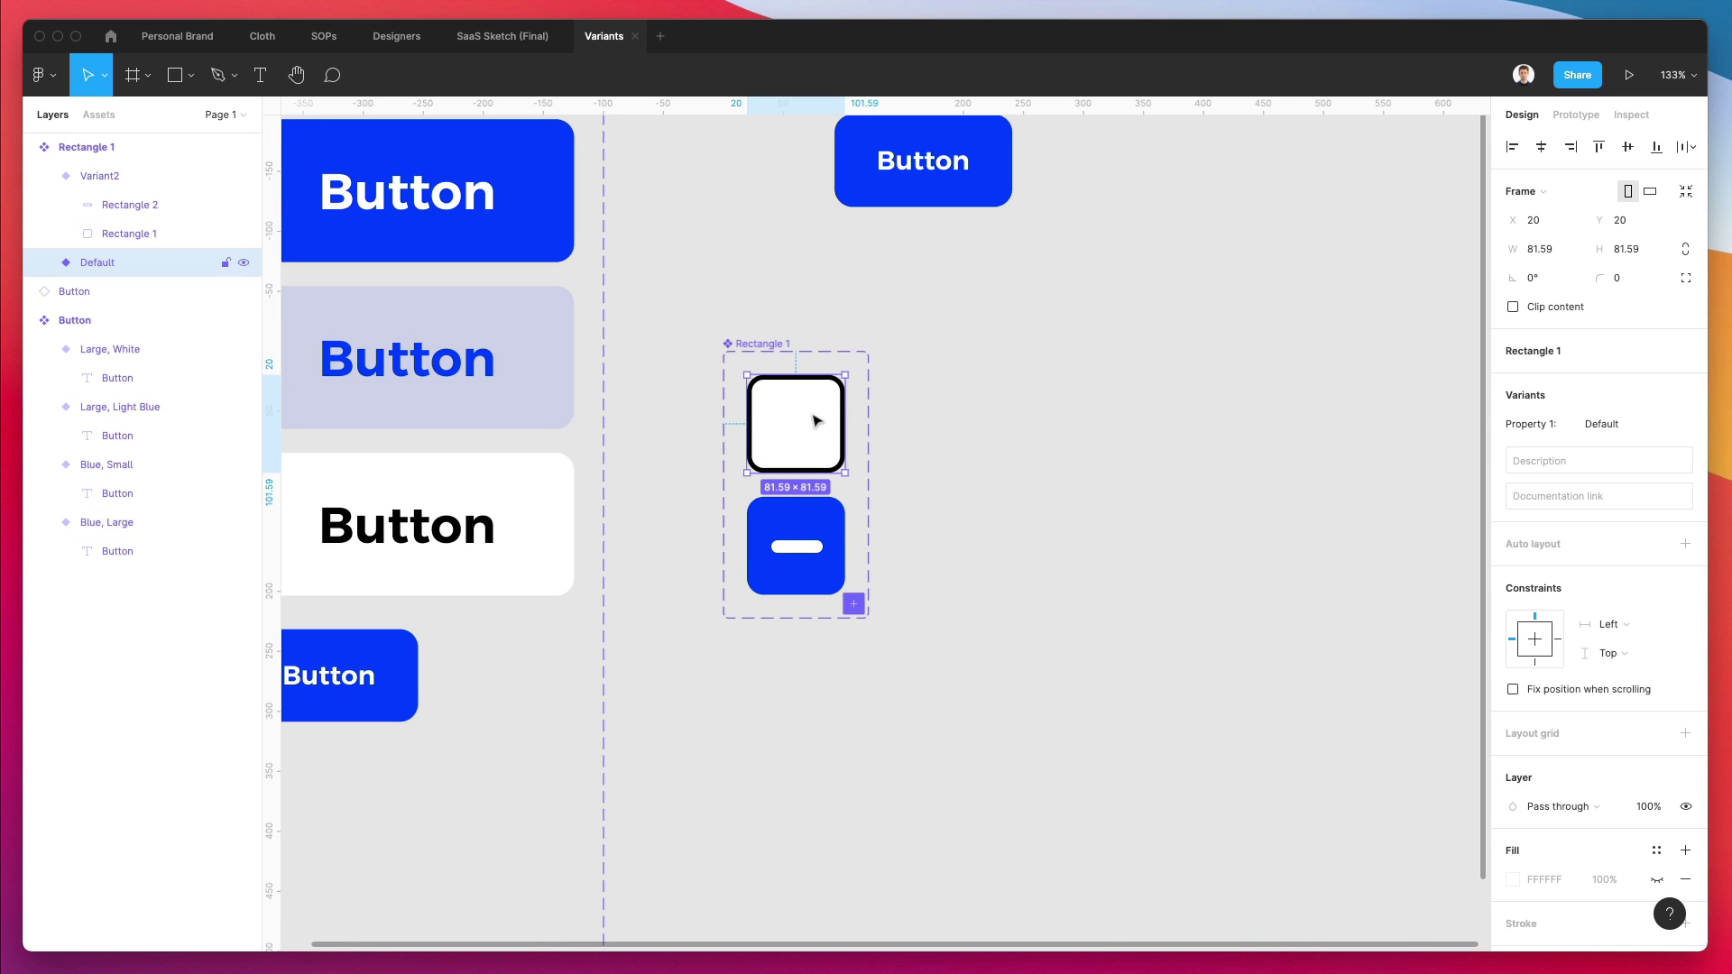
Step: Rename the variants State=True and State=False
{"action": "double_click", "coordinate": [114, 266]}
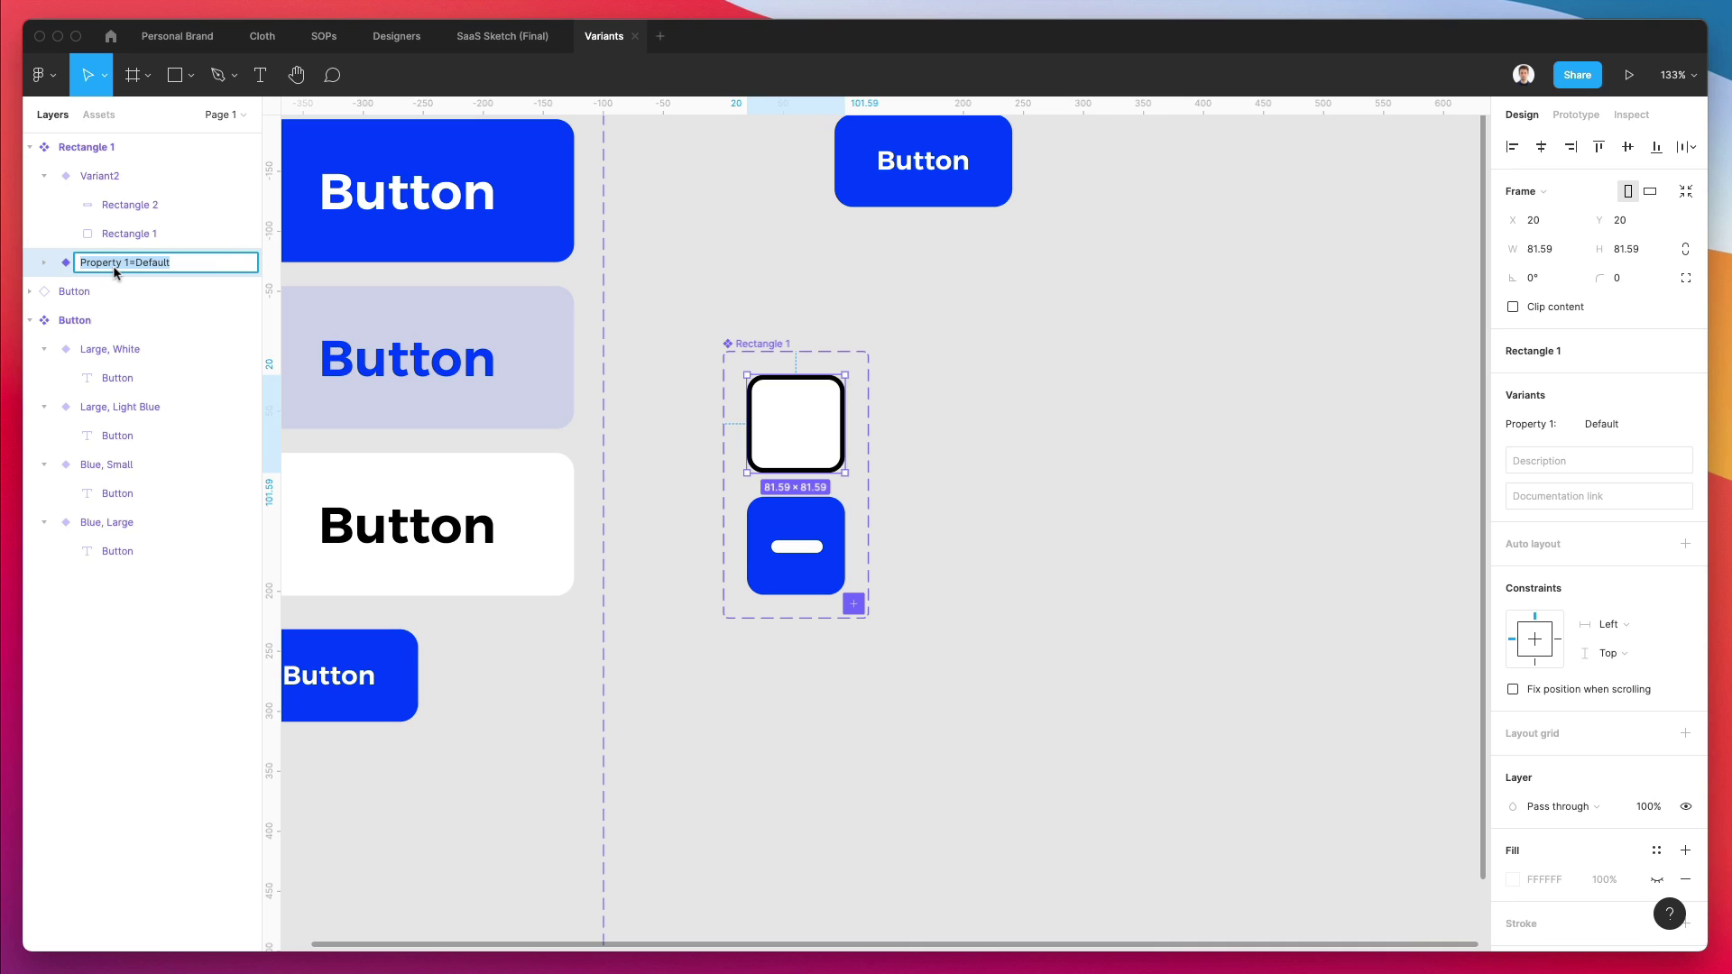
{"action": "type", "text": "State=True"}
{"action": "key", "text": "Return"}
{"action": "left_click", "coordinate": [120, 177]}
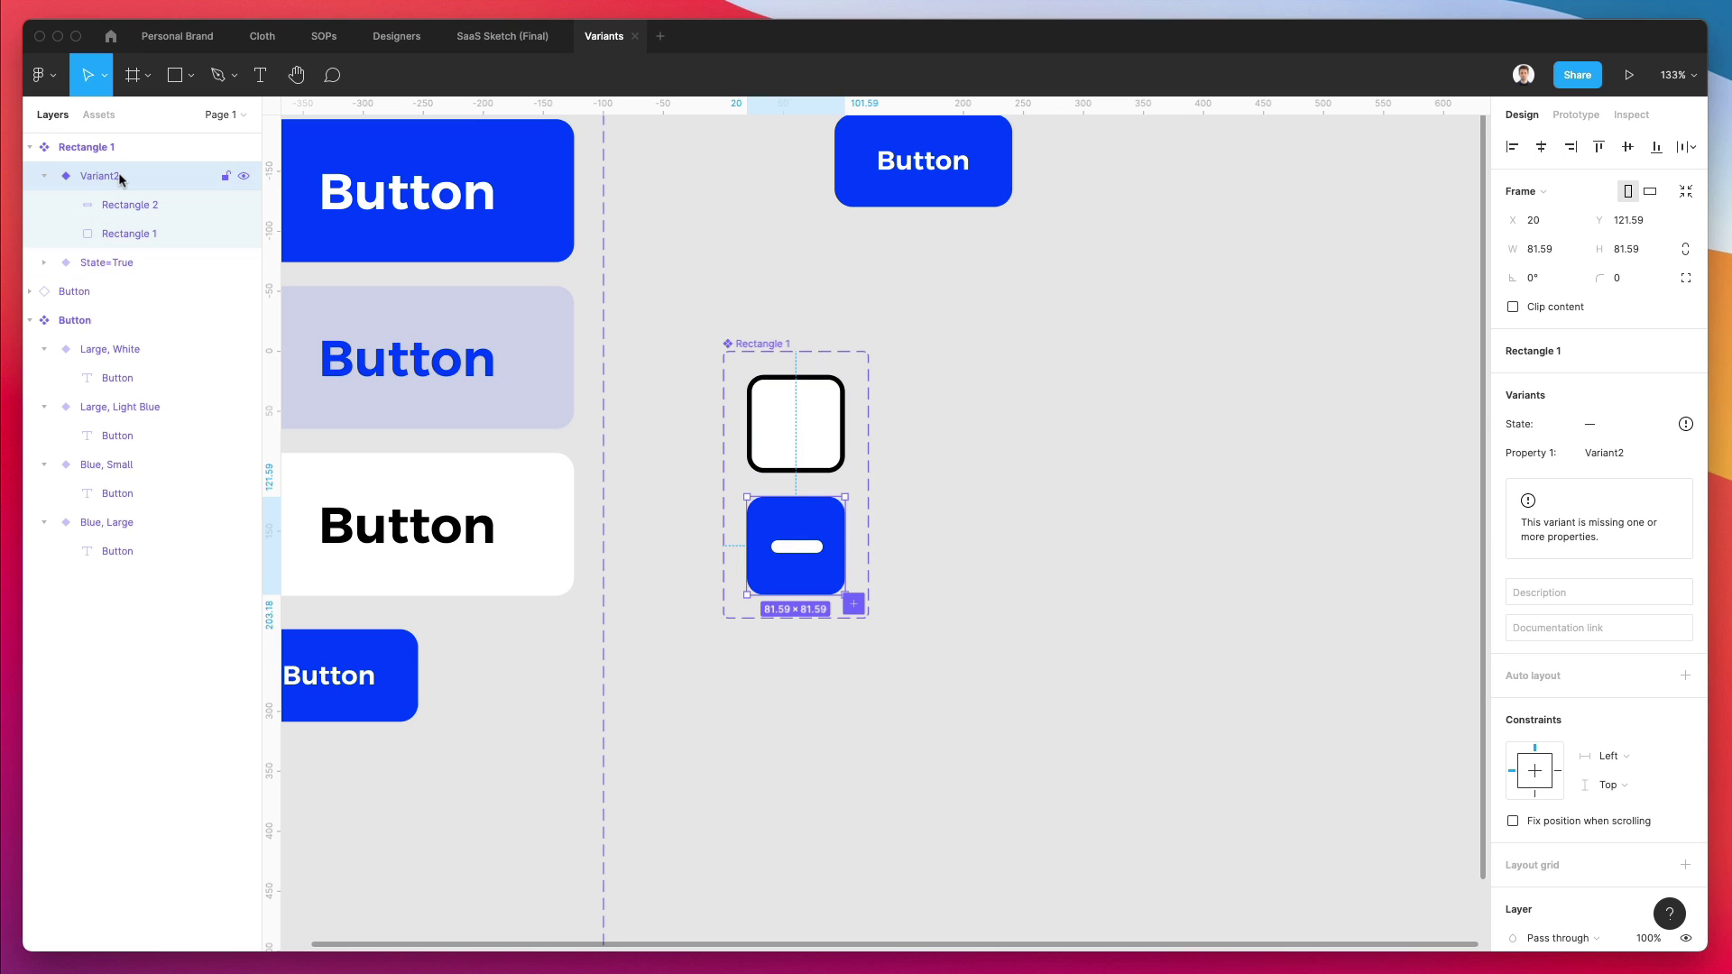
{"action": "double_click", "coordinate": [120, 177]}
{"action": "type", "text": "State=False"}
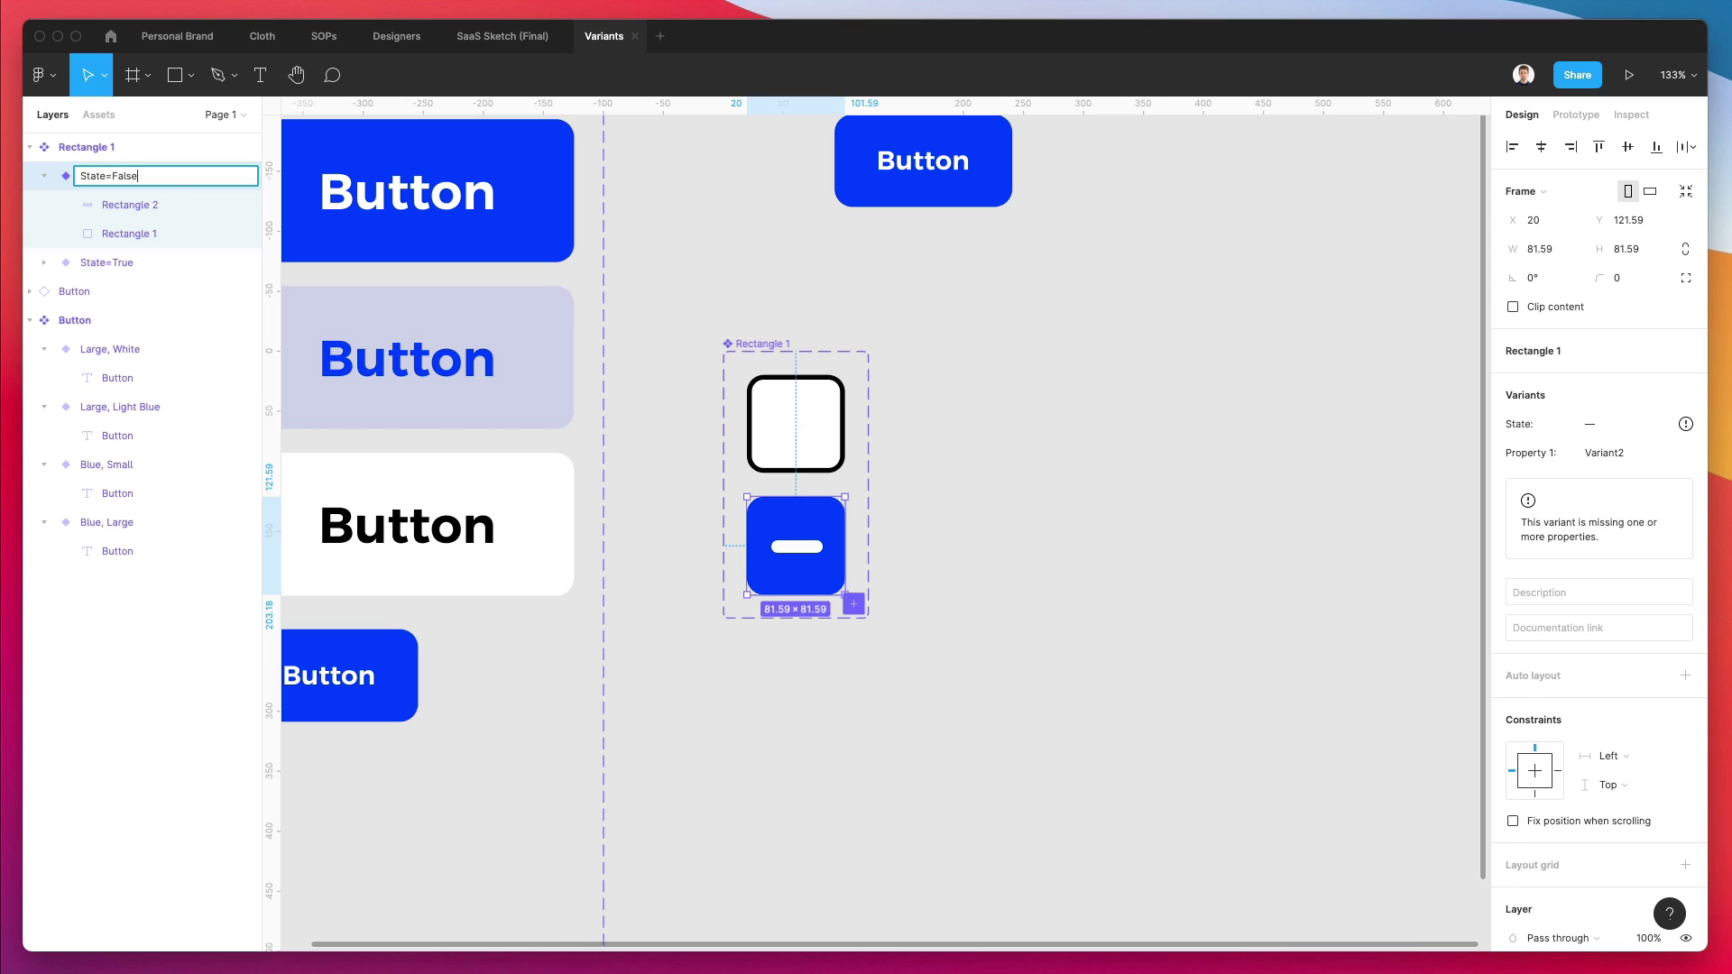
{"action": "key", "text": "Return"}
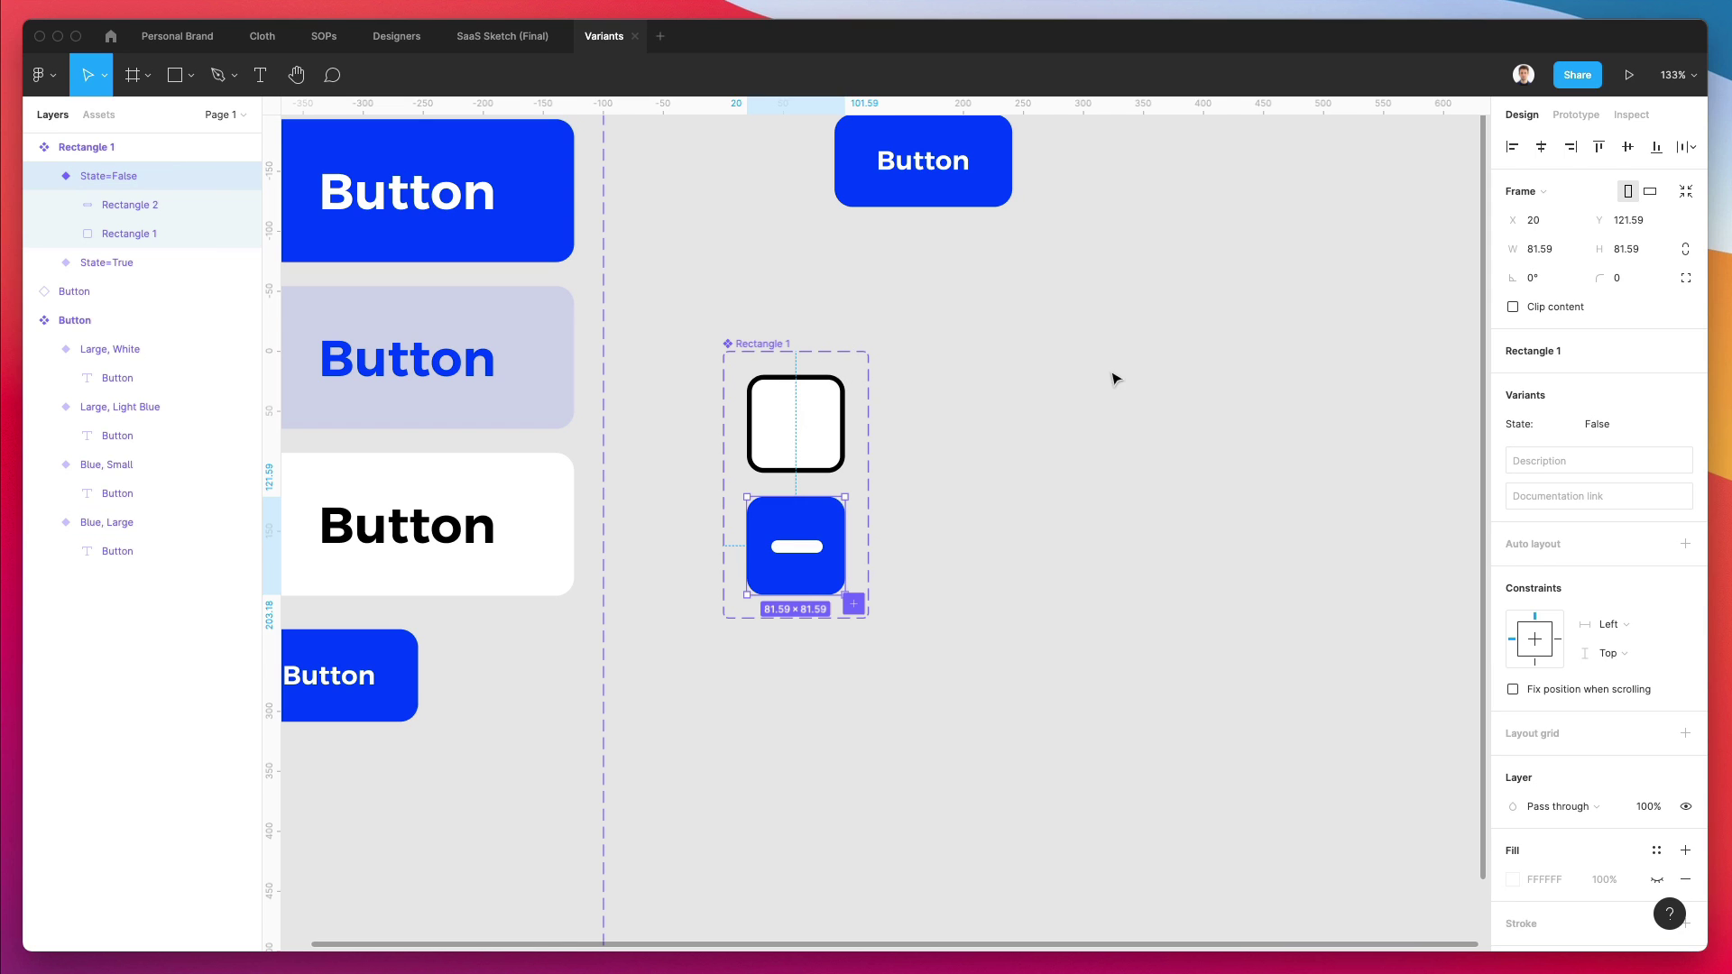
Step: Rename the component set to Checkbox
{"action": "left_click", "coordinate": [1112, 376]}
{"action": "double_click", "coordinate": [122, 149]}
{"action": "type", "text": "Togg"}
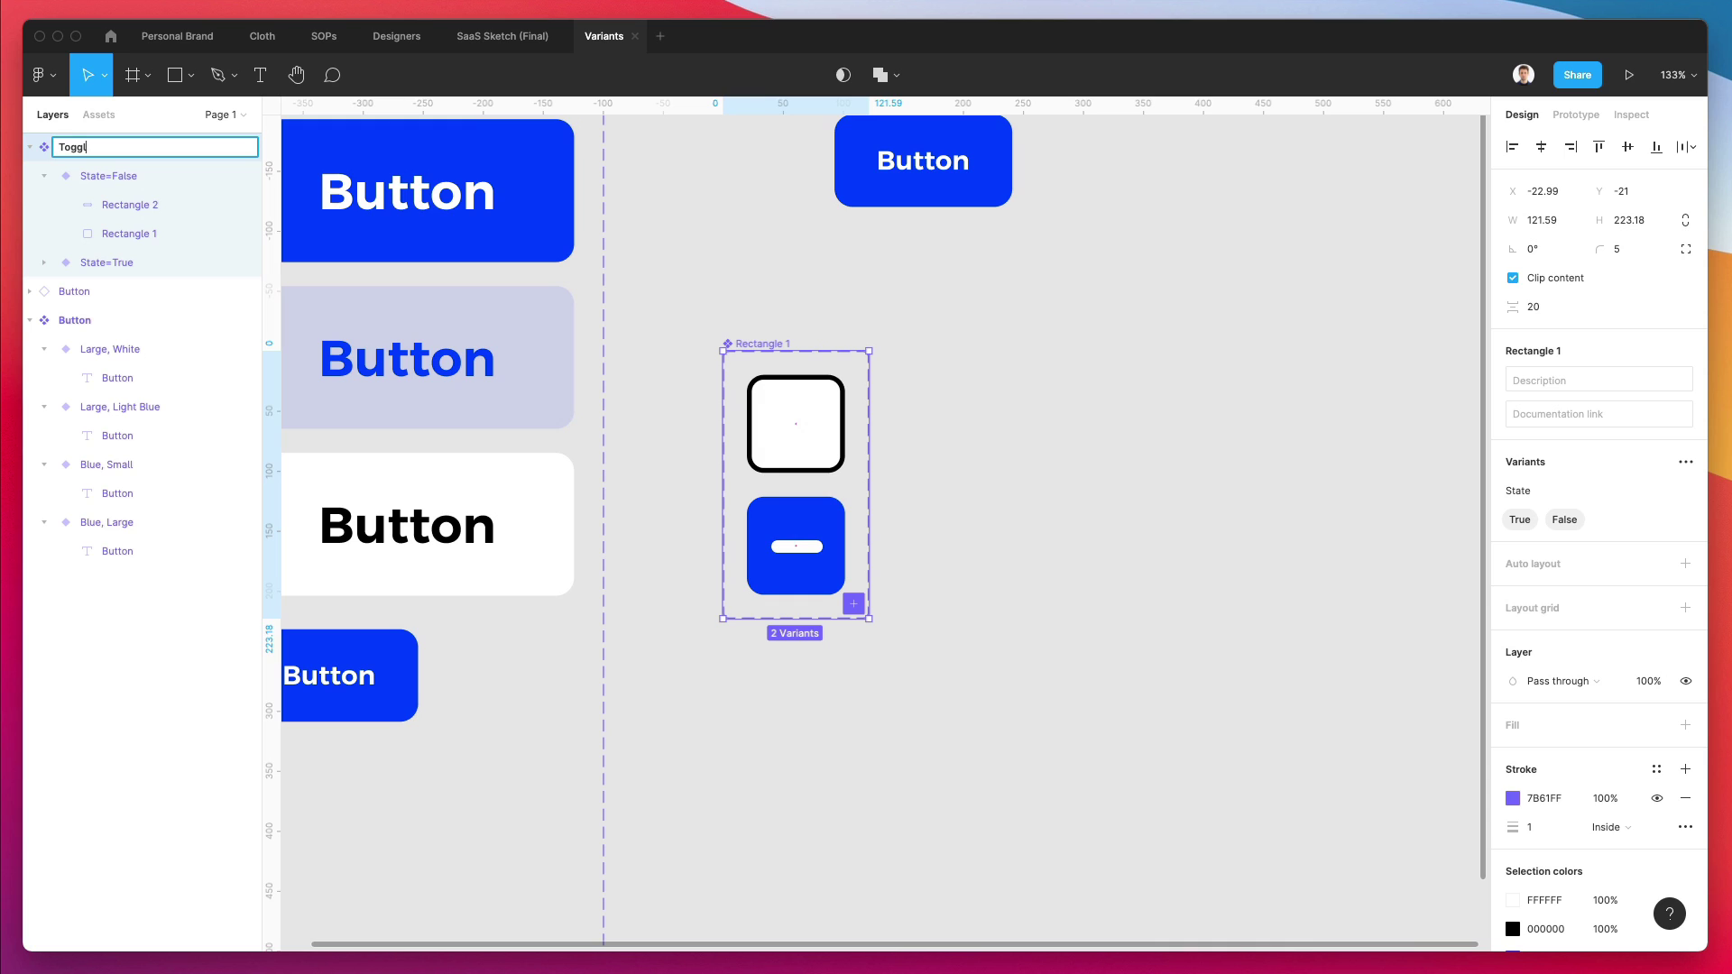
{"action": "type", "text": "l"}
{"action": "key", "text": "super+a"}
{"action": "type", "text": "C"}
{"action": "type", "text": "kbox"}
{"action": "key", "text": "Return"}
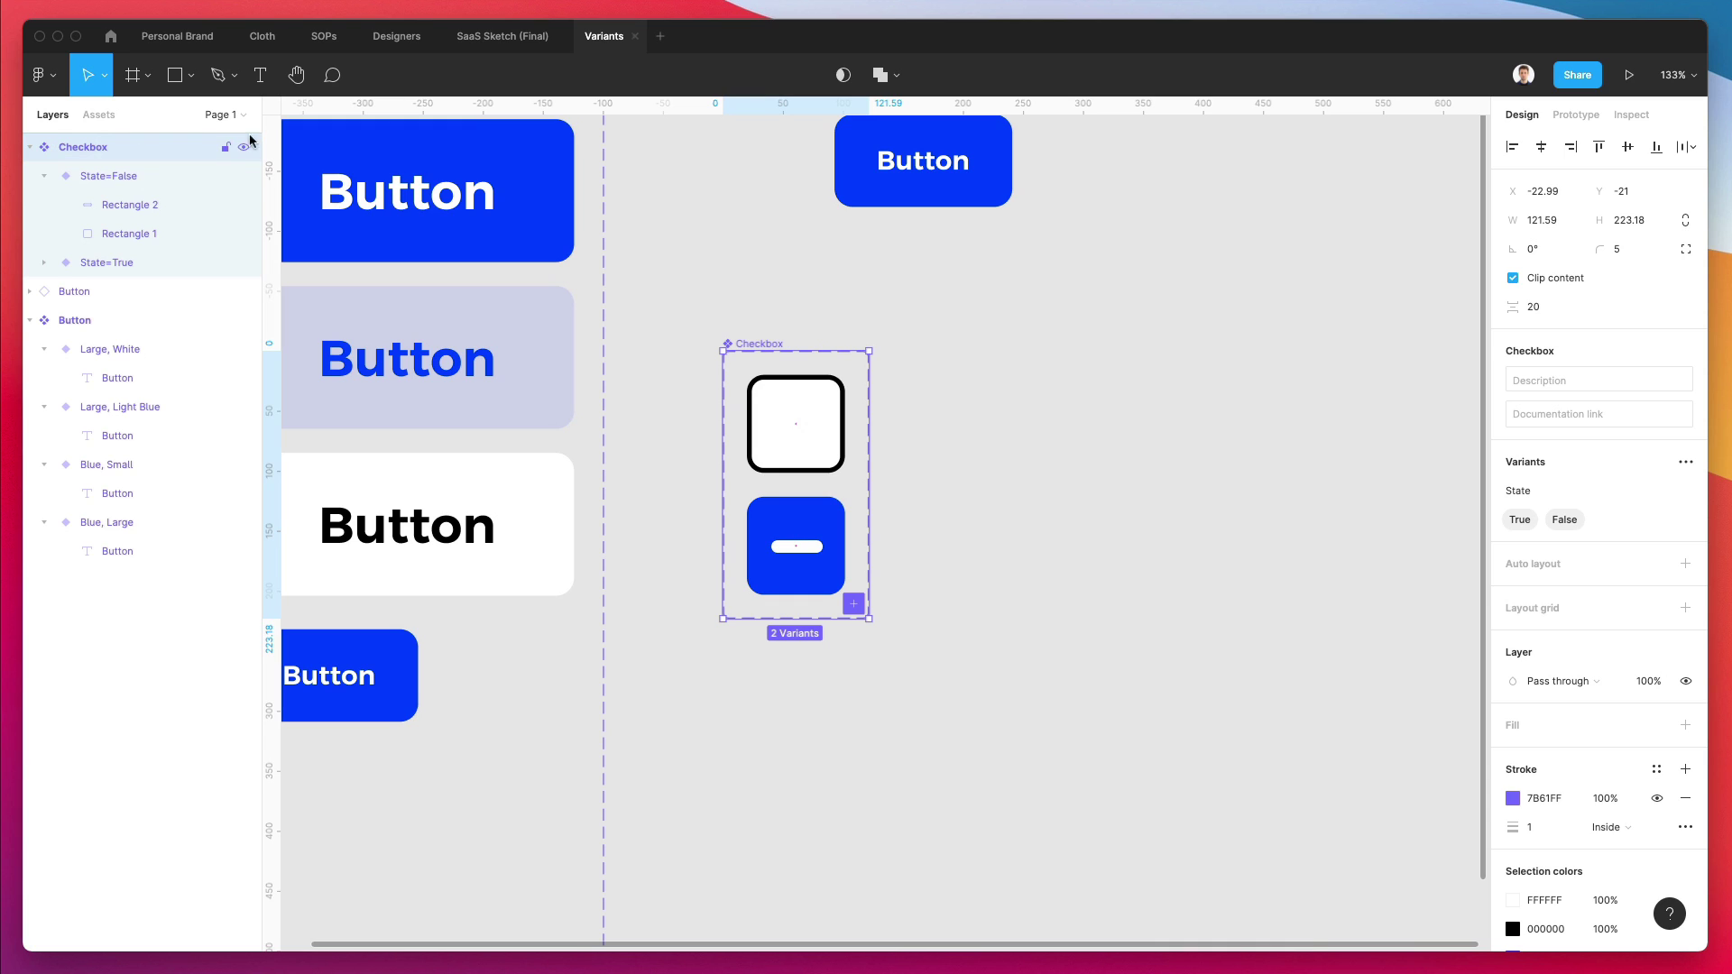
Step: Drag a Checkbox instance from the local Assets to the right of the component set
{"action": "left_click", "coordinate": [99, 115]}
{"action": "left_click_drag", "start_coordinate": [205, 254], "coordinate": [1024, 417]}
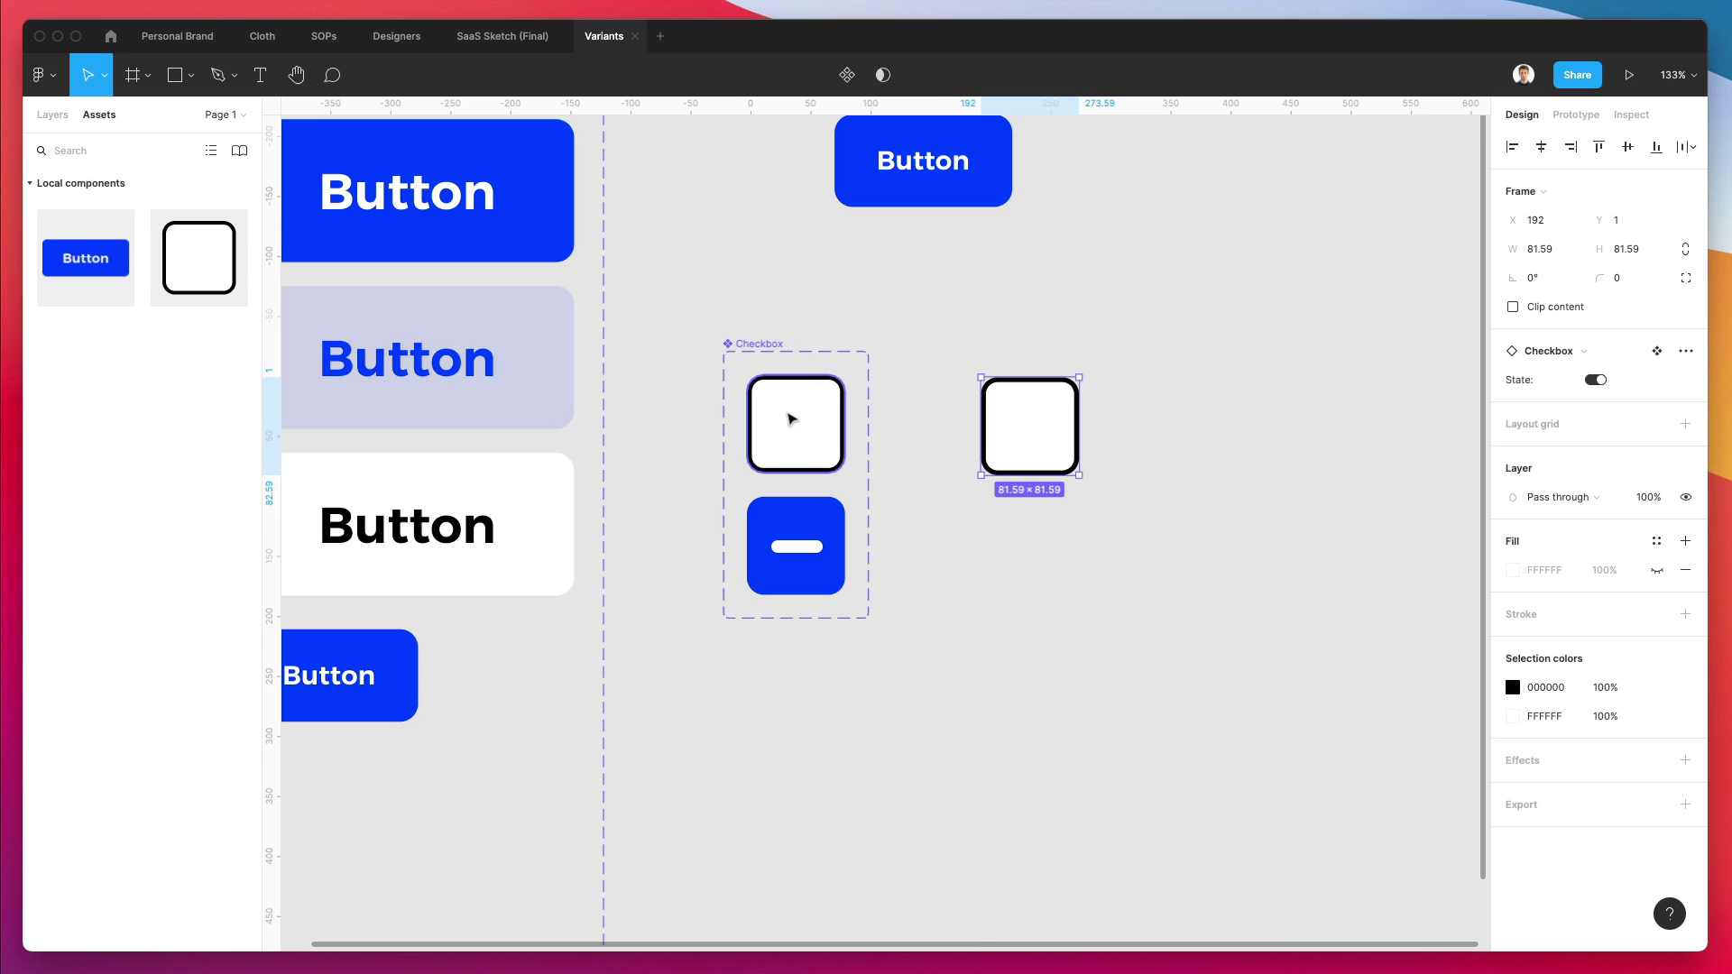
{"action": "scroll", "coordinate": [790, 418], "scroll_direction": "up", "scroll_amount": 3}
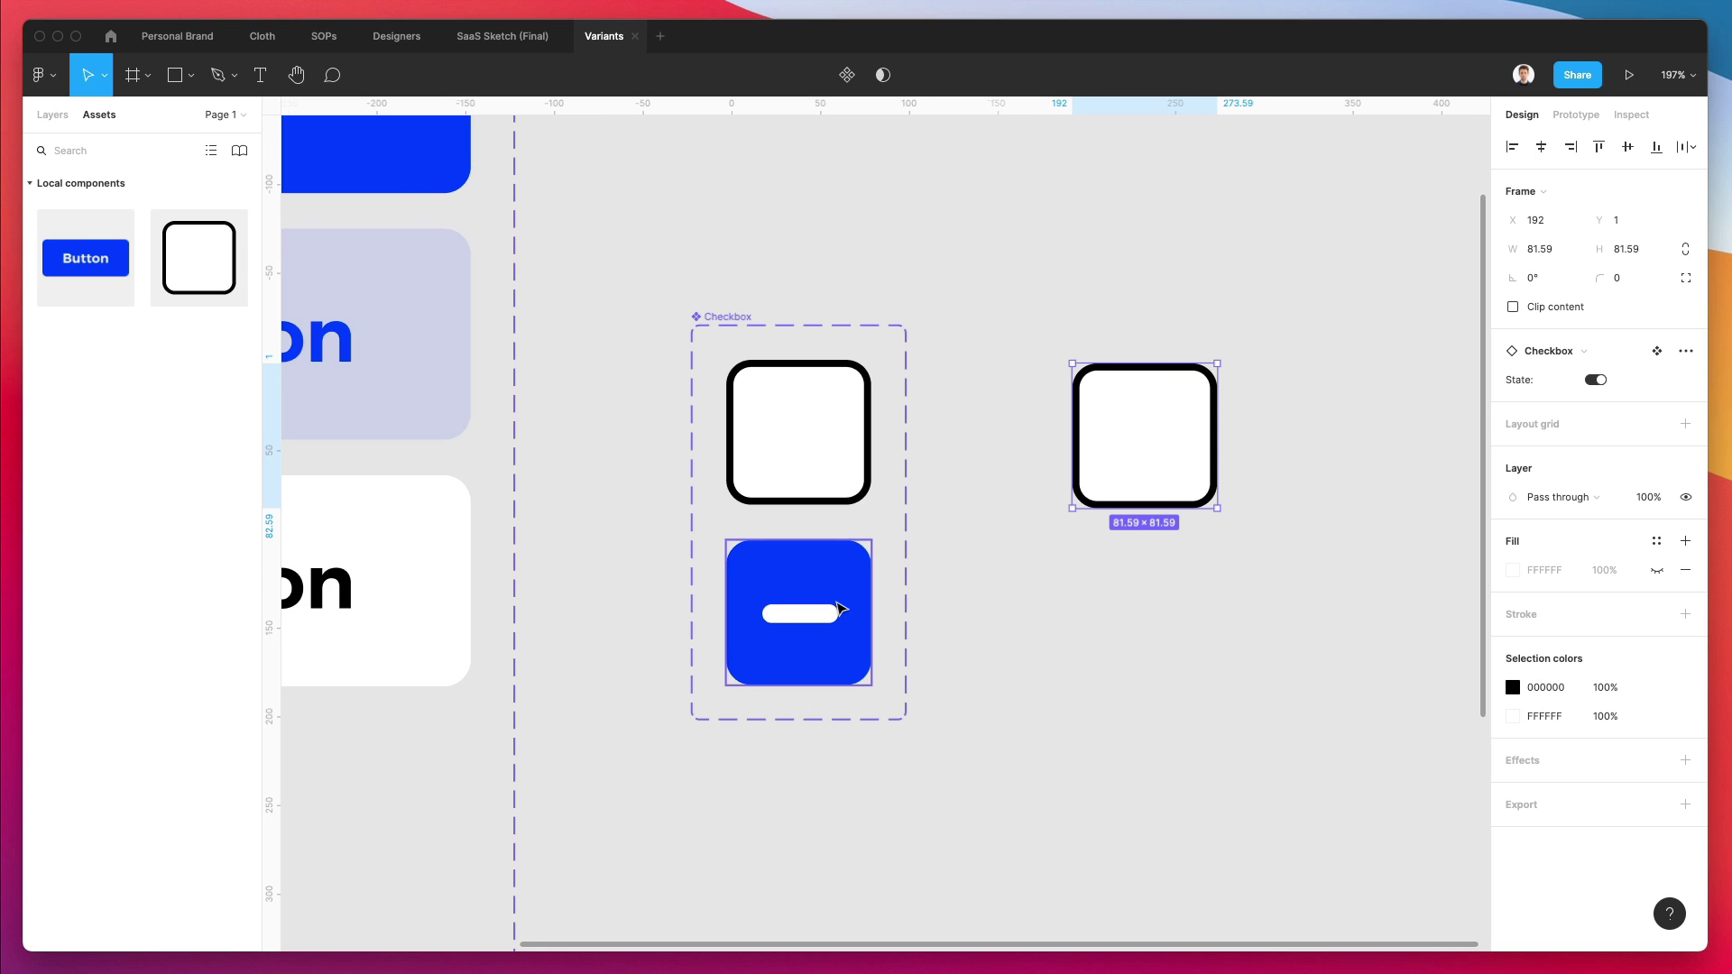
{"action": "scroll", "coordinate": [839, 609], "scroll_direction": "right", "scroll_amount": 1}
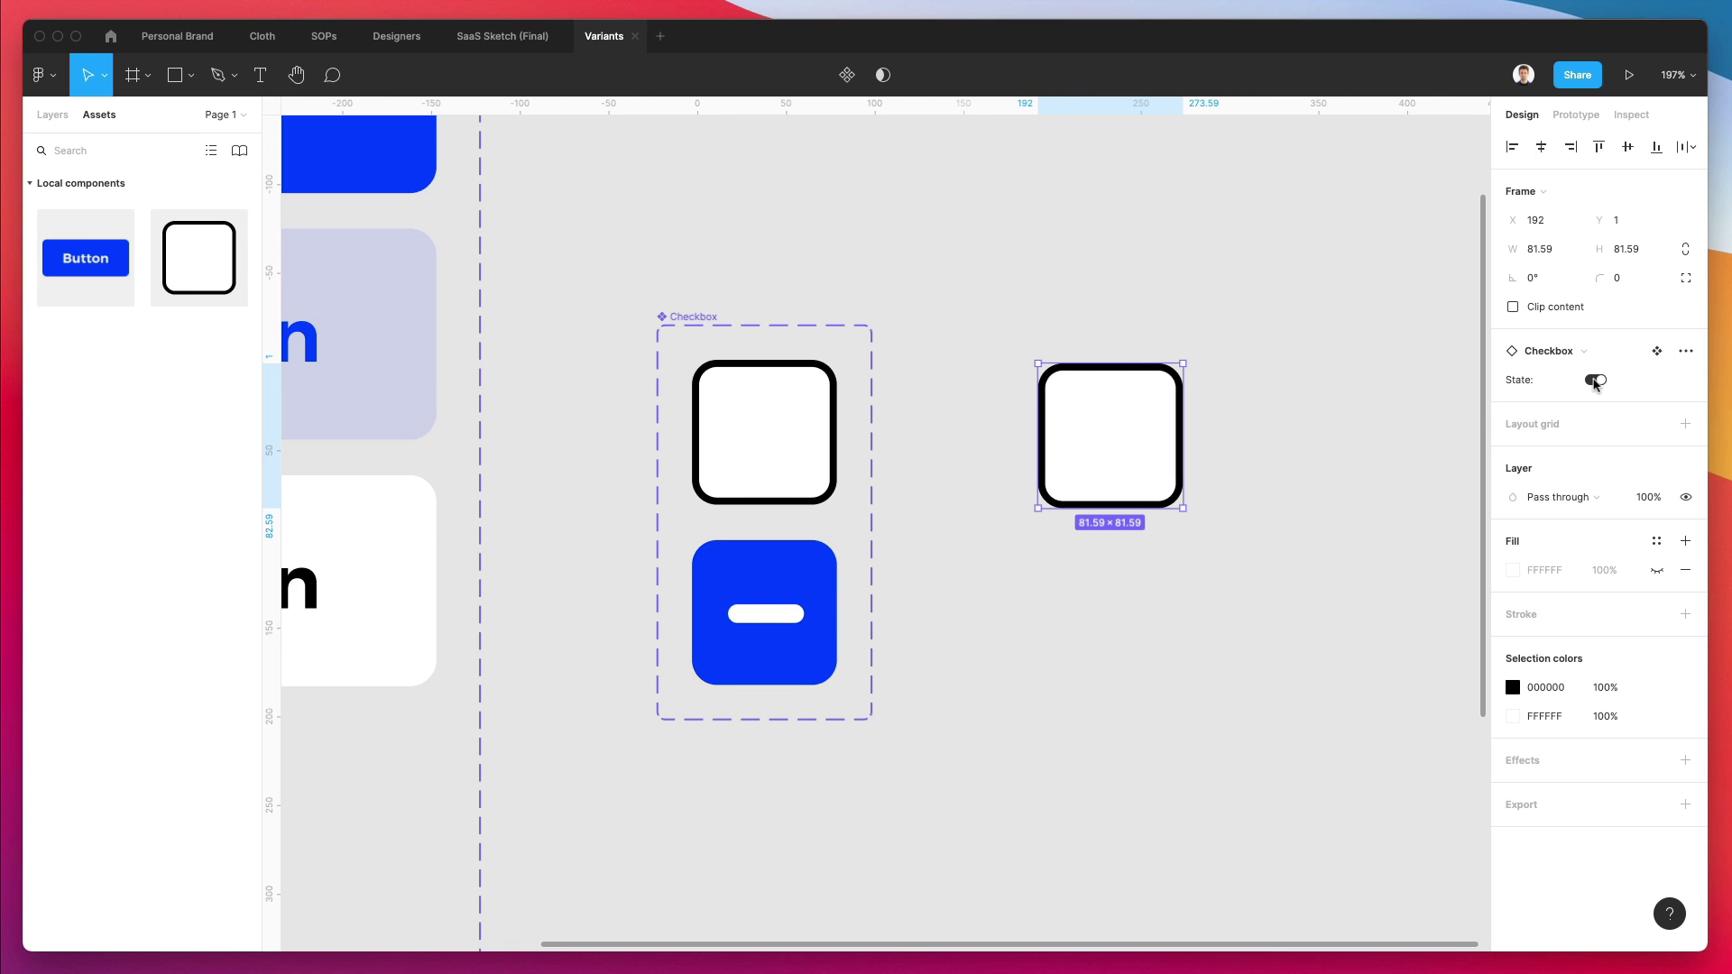
Step: Flip the instance's State to checked blue and back to unchecked, twice
{"action": "left_click", "coordinate": [1595, 380]}
{"action": "left_click", "coordinate": [1594, 379]}
{"action": "left_click", "coordinate": [1594, 379]}
{"action": "left_click", "coordinate": [1594, 379]}
{"action": "scroll", "coordinate": [902, 451], "scroll_direction": "down", "scroll_amount": 1}
{"action": "scroll", "coordinate": [803, 631], "scroll_direction": "down", "scroll_amount": 1}
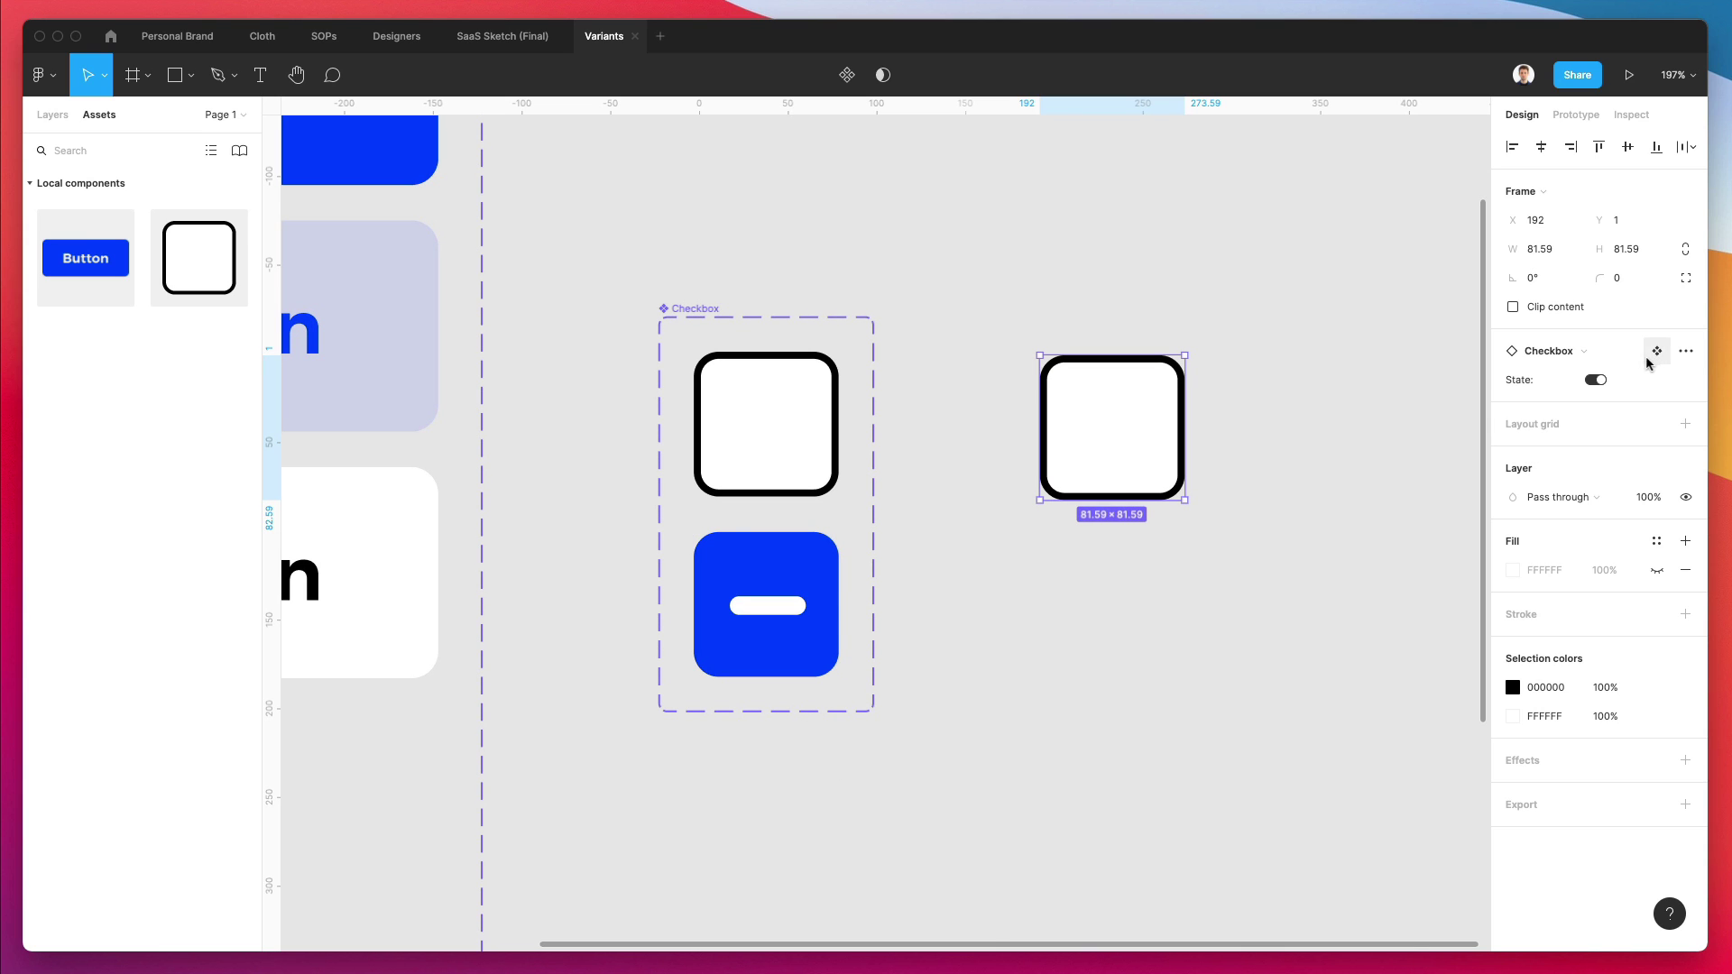
Step: Check the small blue Button instance's Color and Size options, leaving Size at Small
{"action": "scroll", "coordinate": [1182, 379], "scroll_direction": "up", "scroll_amount": 8}
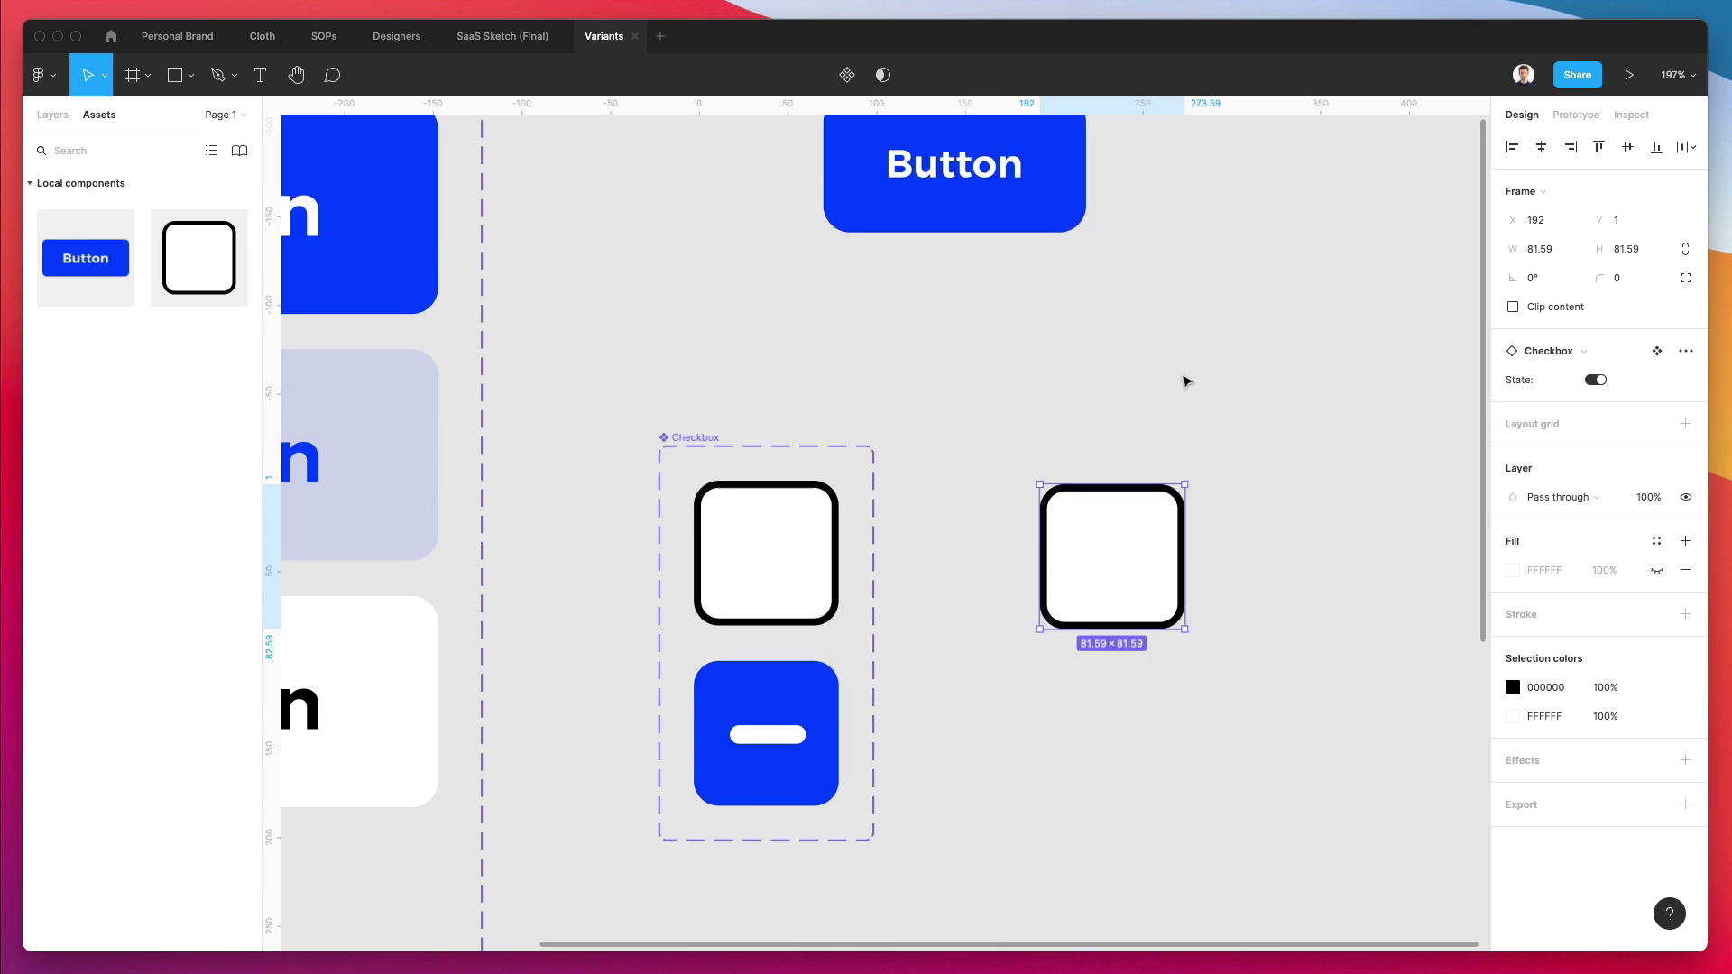
{"action": "left_click", "coordinate": [1016, 331]}
{"action": "left_click", "coordinate": [1594, 382]}
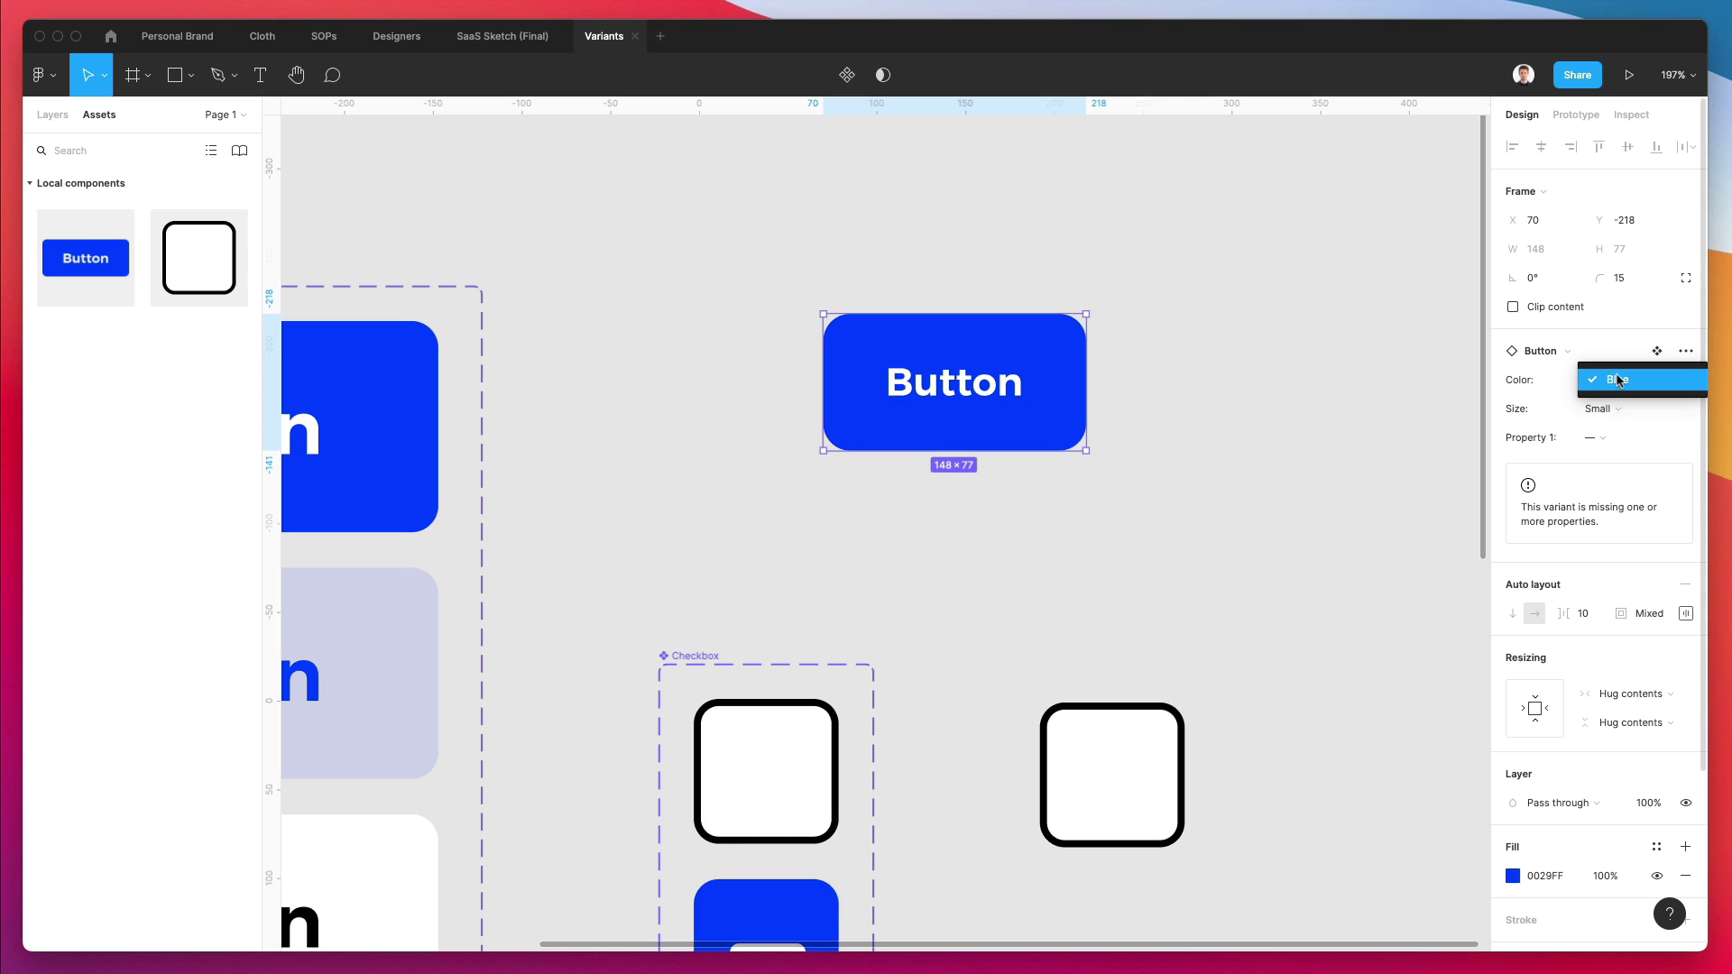
{"action": "left_click", "coordinate": [1603, 411]}
{"action": "left_click", "coordinate": [1603, 411]}
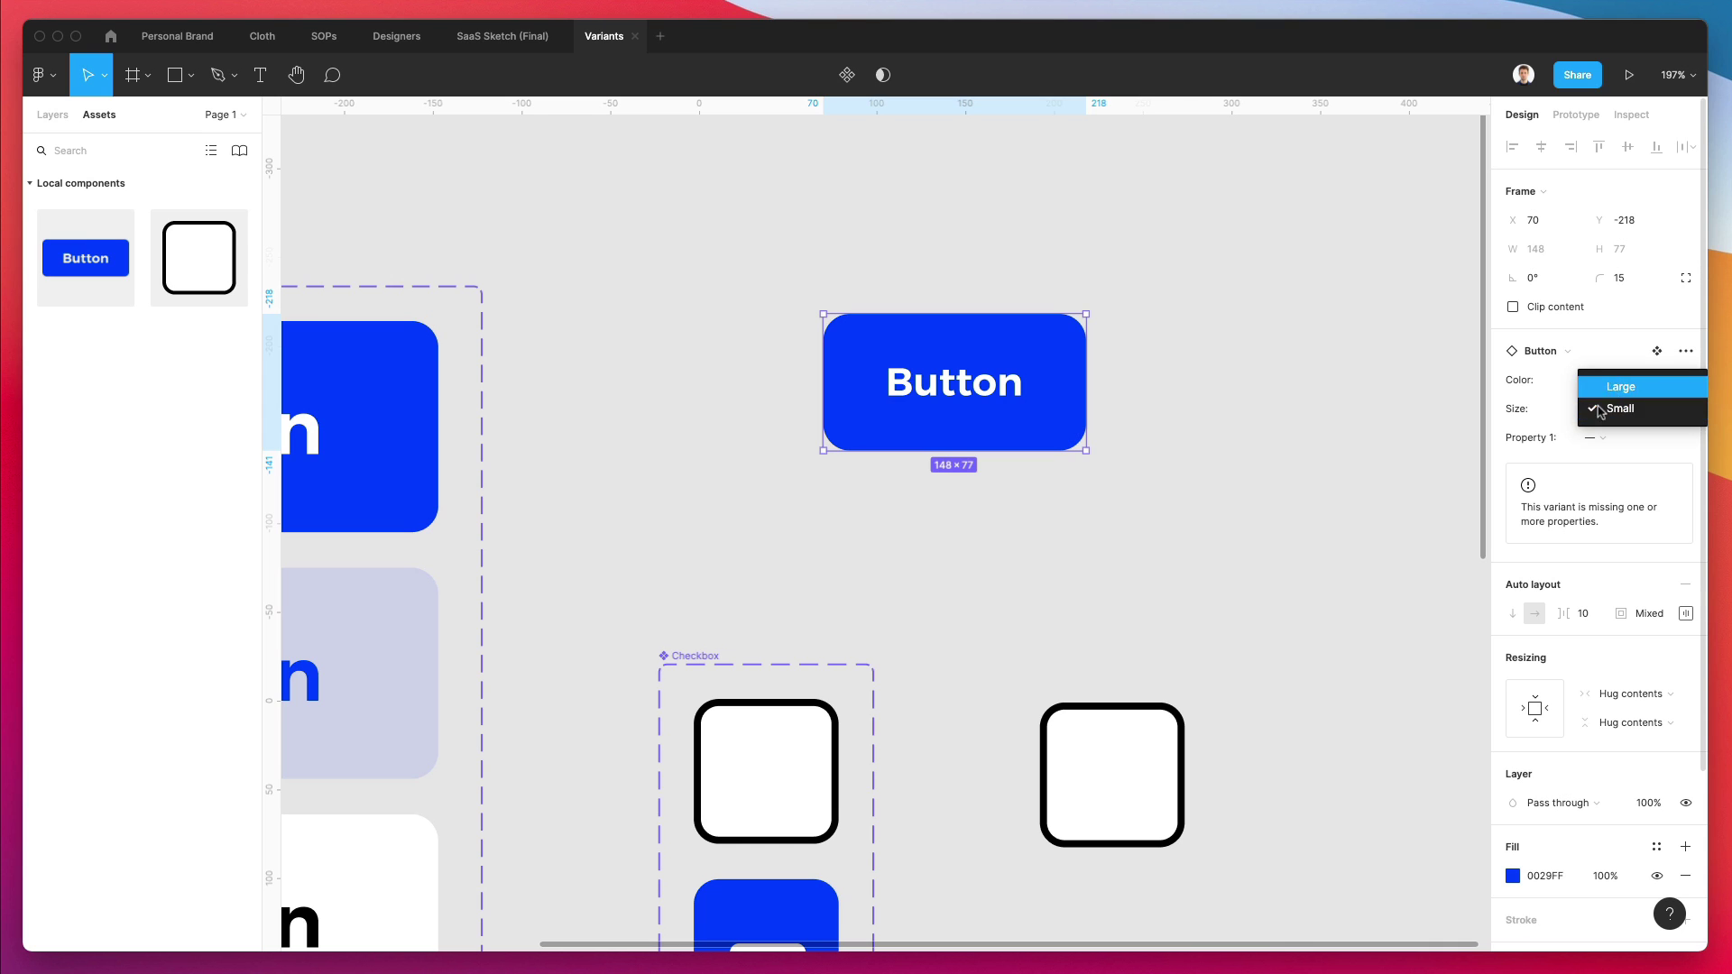
{"action": "left_click", "coordinate": [1168, 529]}
Step: Toggle the placed Checkbox instance's State to checked and back to unchecked
{"action": "scroll", "coordinate": [1154, 550], "scroll_direction": "down", "scroll_amount": 5}
{"action": "left_click", "coordinate": [1140, 568]}
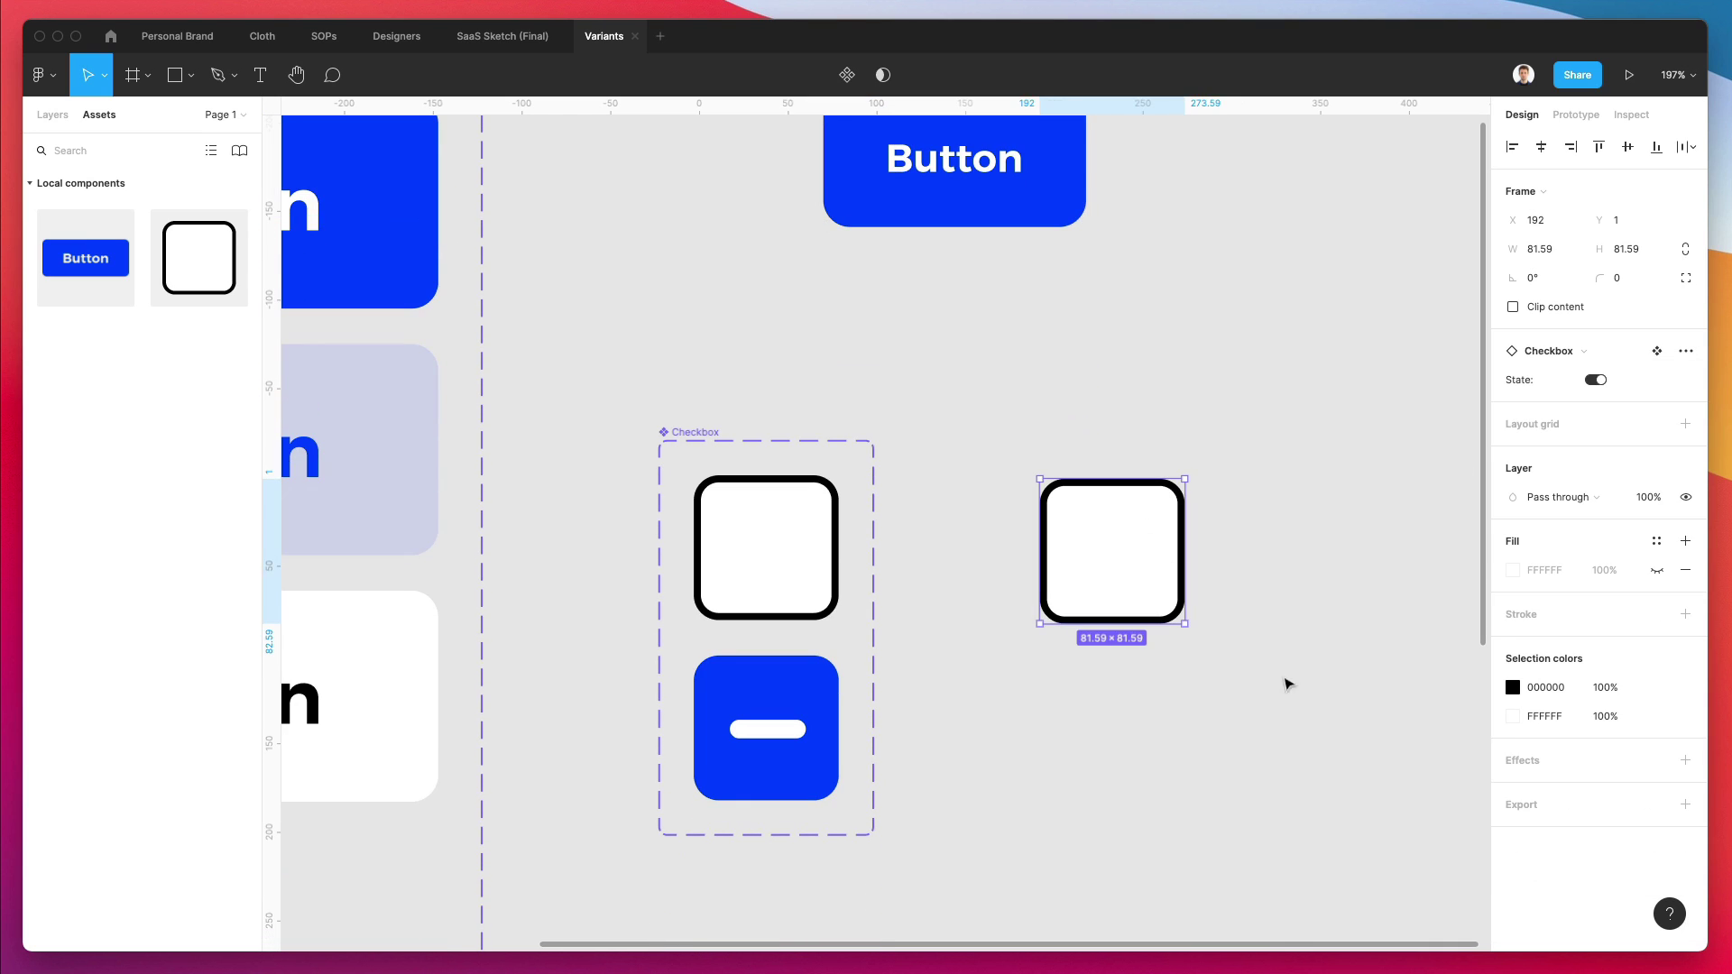
{"action": "scroll", "coordinate": [1056, 514], "scroll_direction": "down", "scroll_amount": 1}
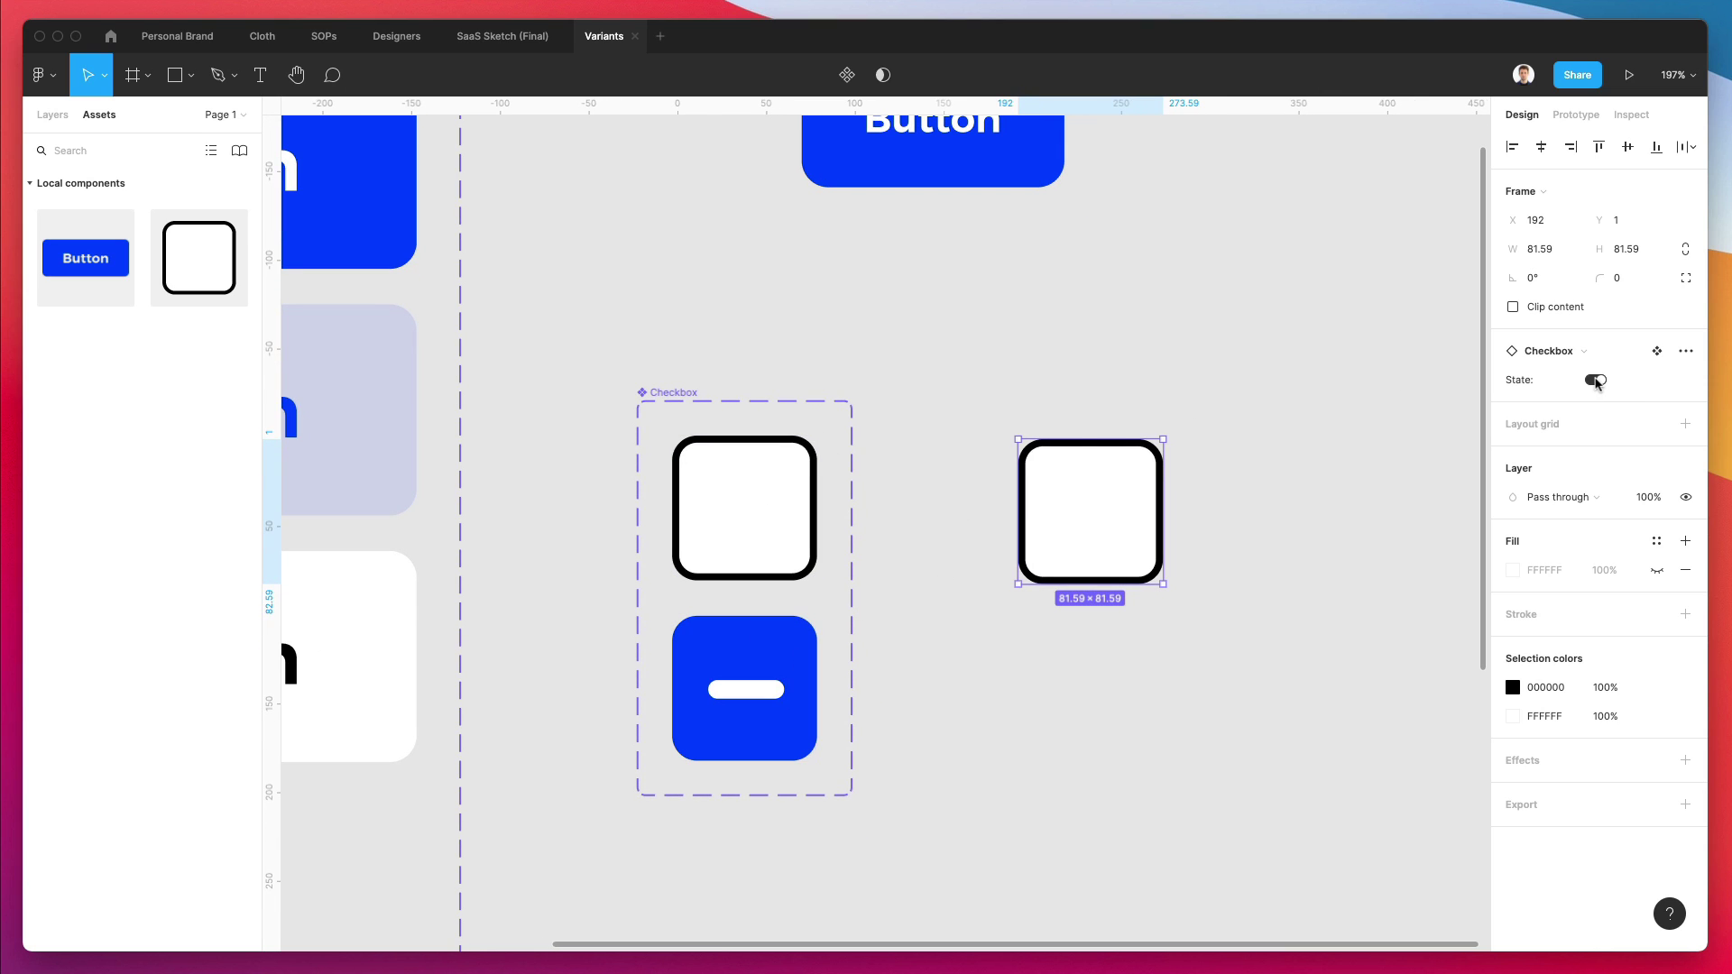
{"action": "left_click", "coordinate": [1594, 380]}
{"action": "left_click", "coordinate": [1595, 380]}
Step: Select the State=True and State=False variants in the Layers list, then clear the selection
{"action": "left_click", "coordinate": [726, 454]}
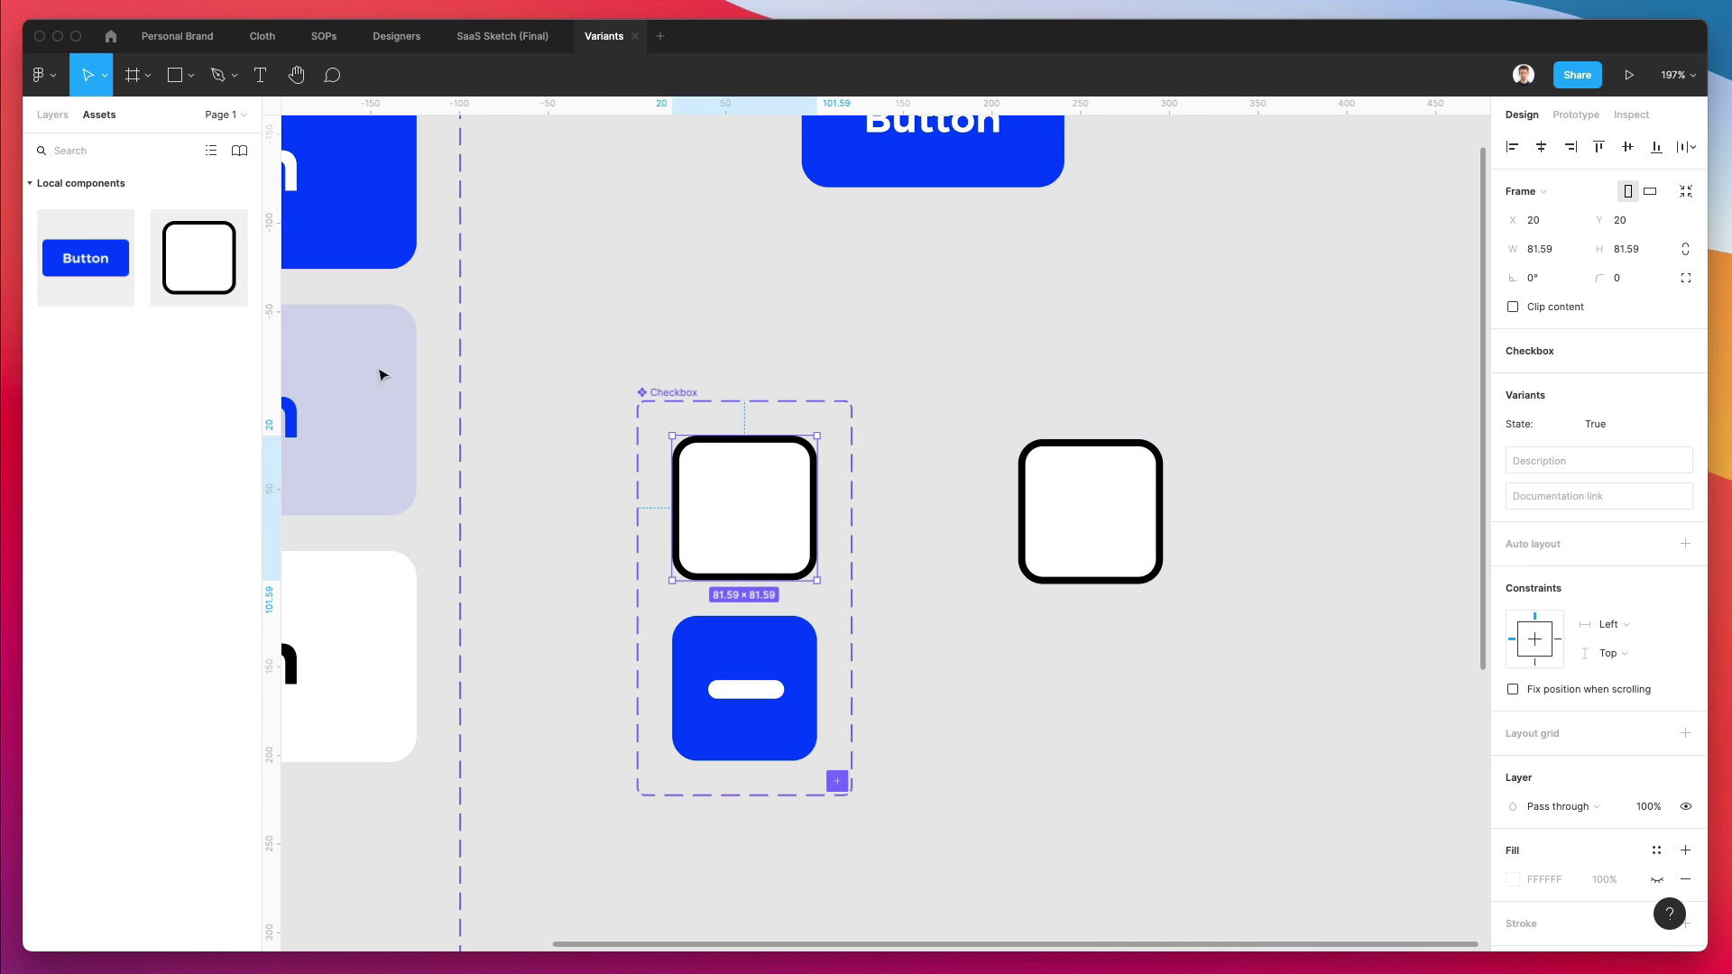
{"action": "left_click", "coordinate": [53, 115]}
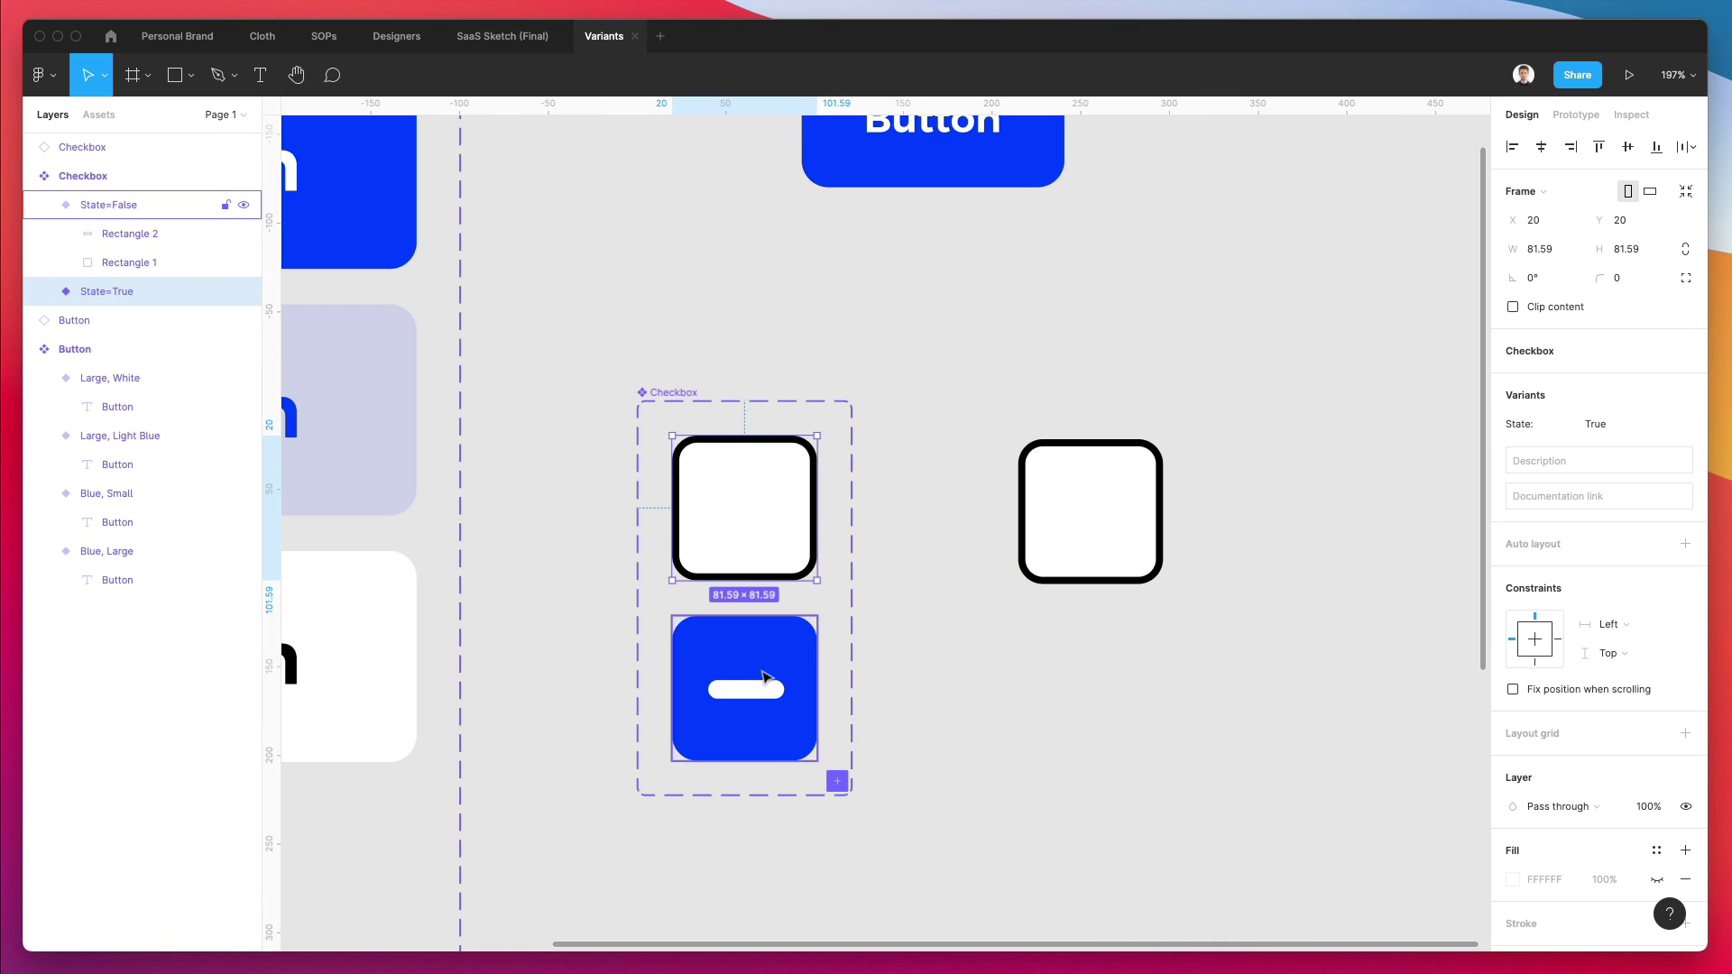
{"action": "left_click", "coordinate": [126, 205]}
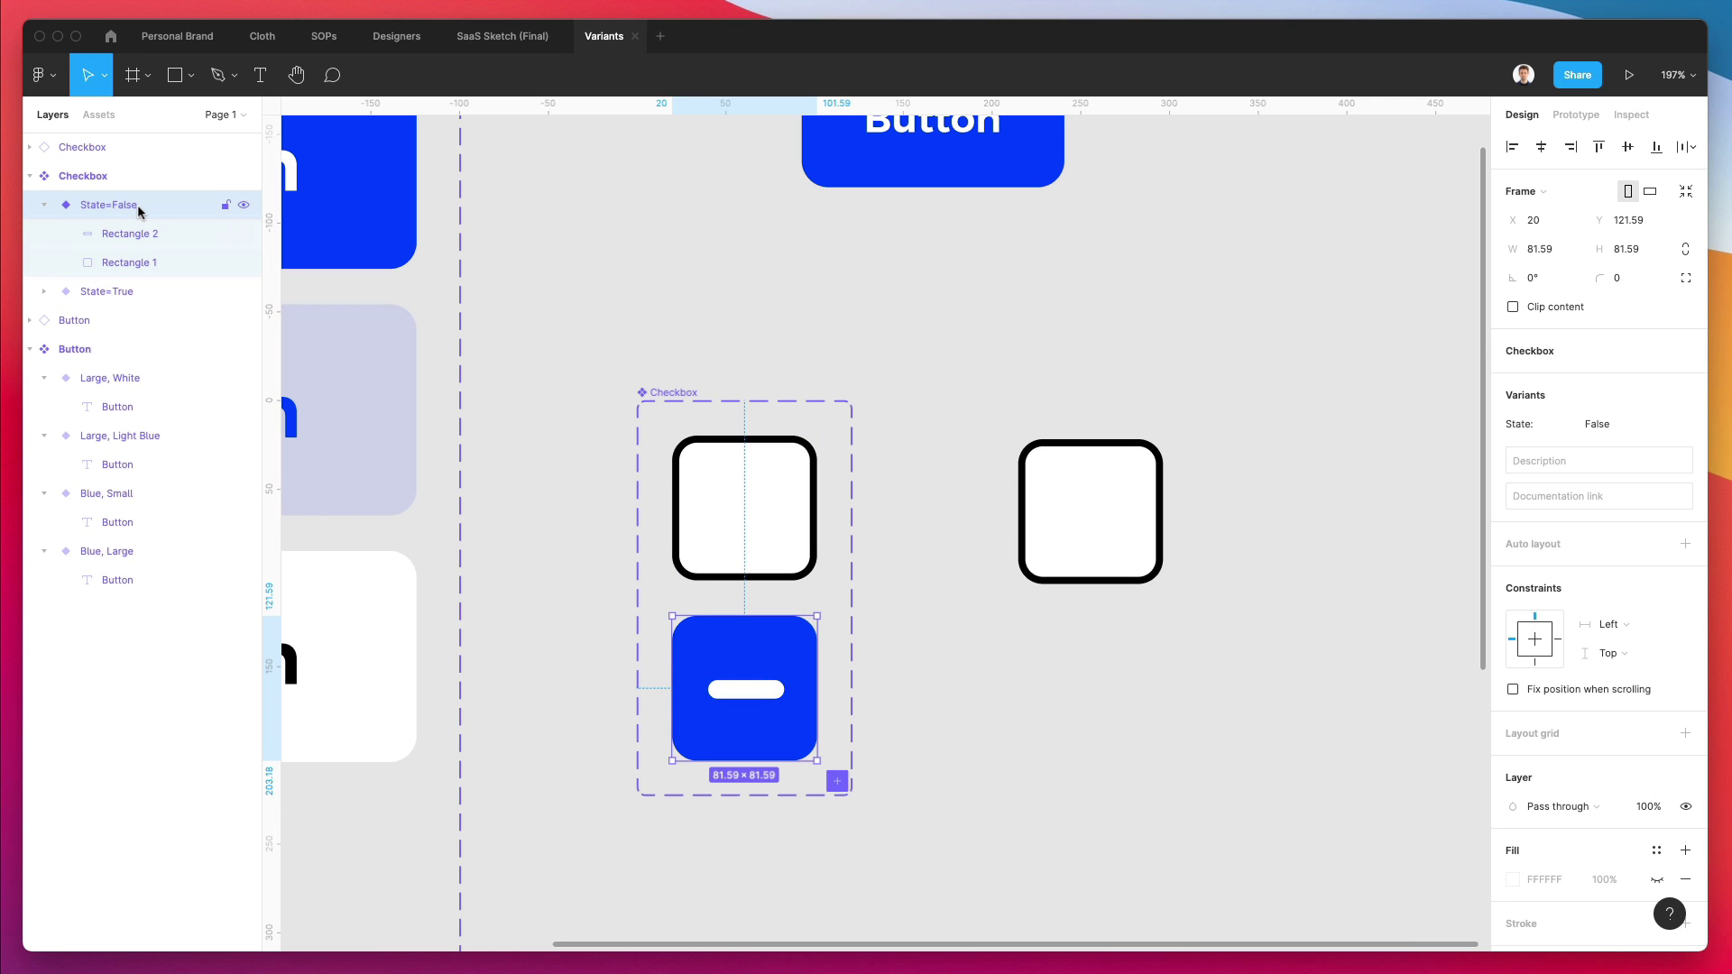
{"action": "left_click", "coordinate": [990, 311]}
{"action": "scroll", "coordinate": [991, 312], "scroll_direction": "down", "scroll_amount": 6}
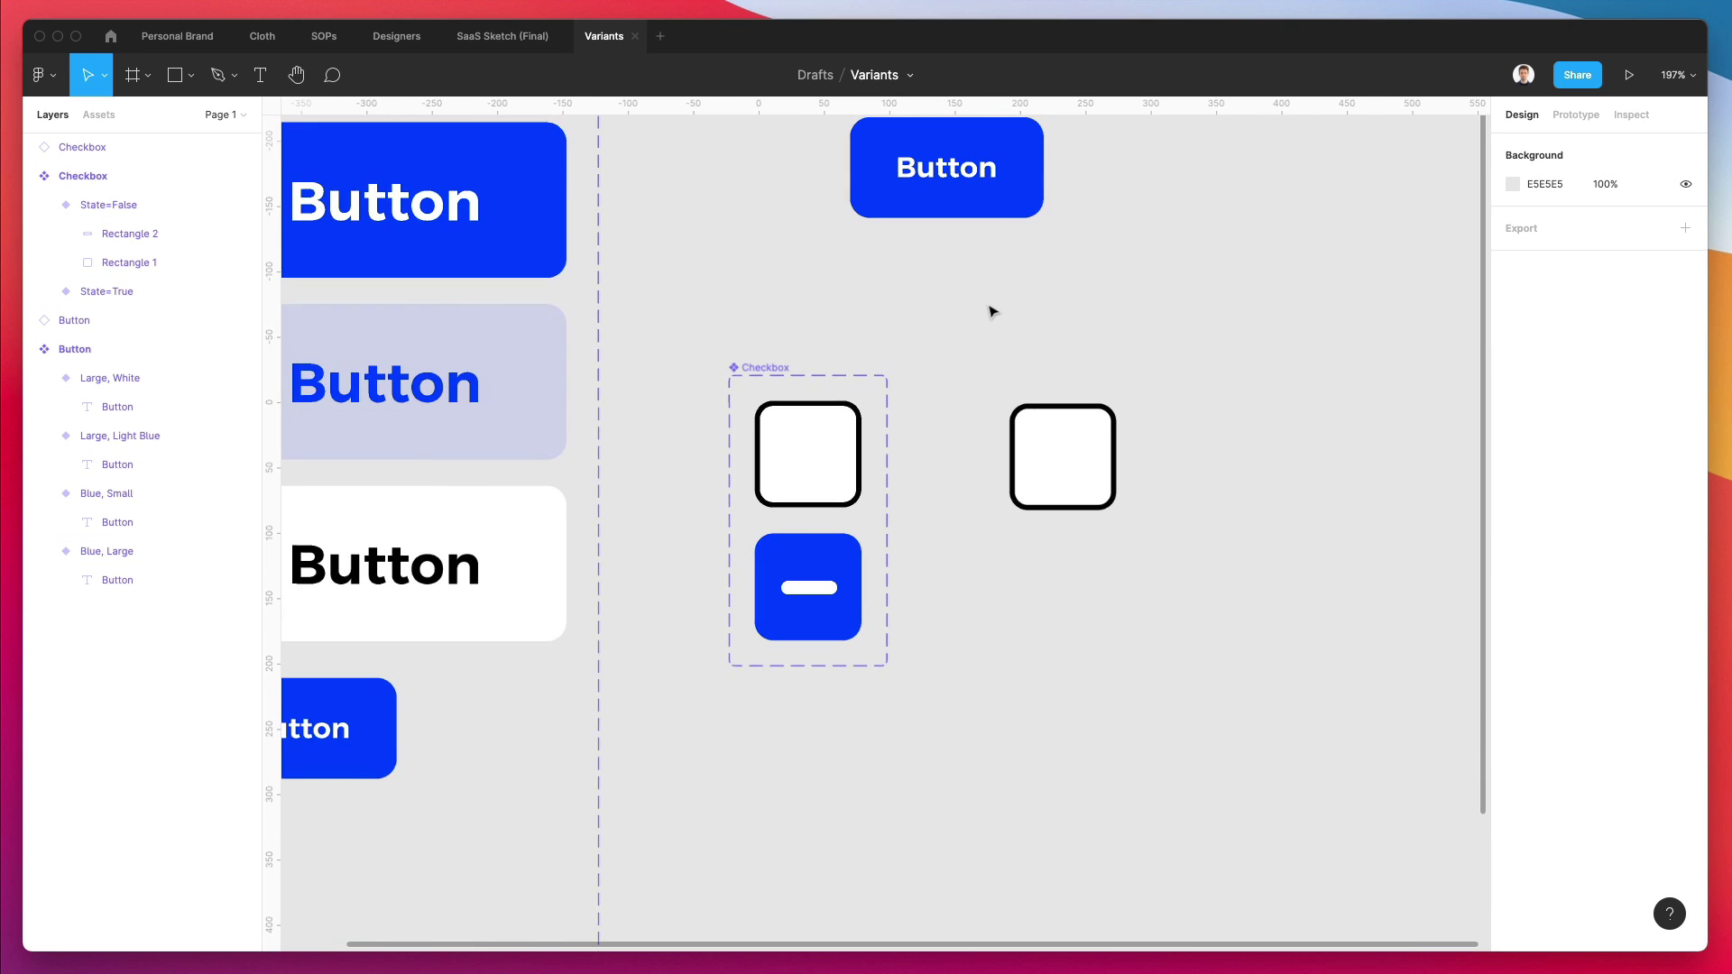